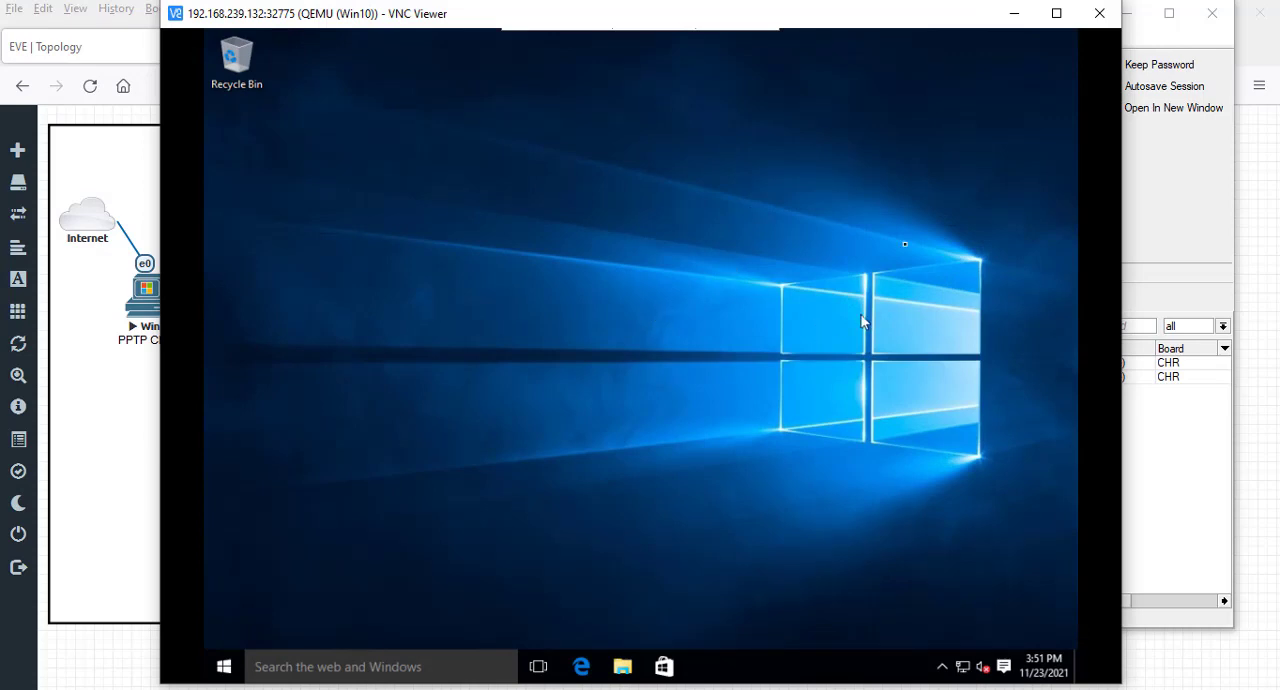
- Bring WinBox forward and connect to router R1 at 192.168.239.129 from the discovered neighbors
left_click(1012, 16)
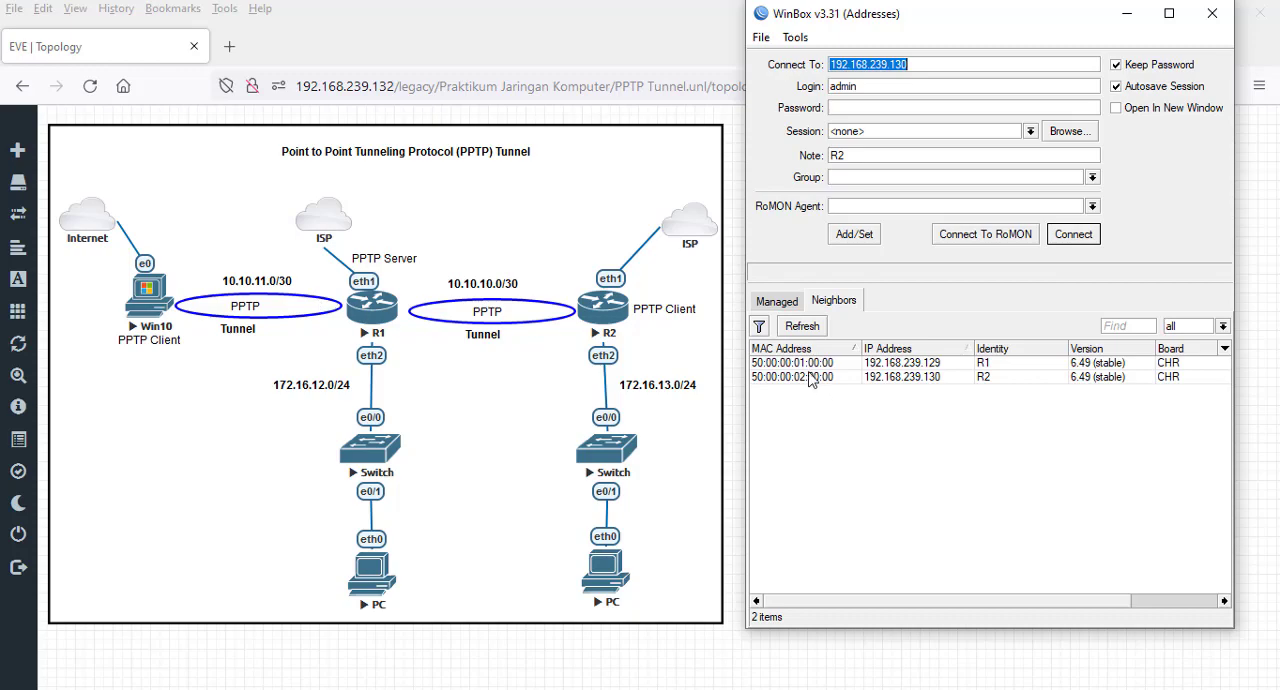
left_click(930, 363)
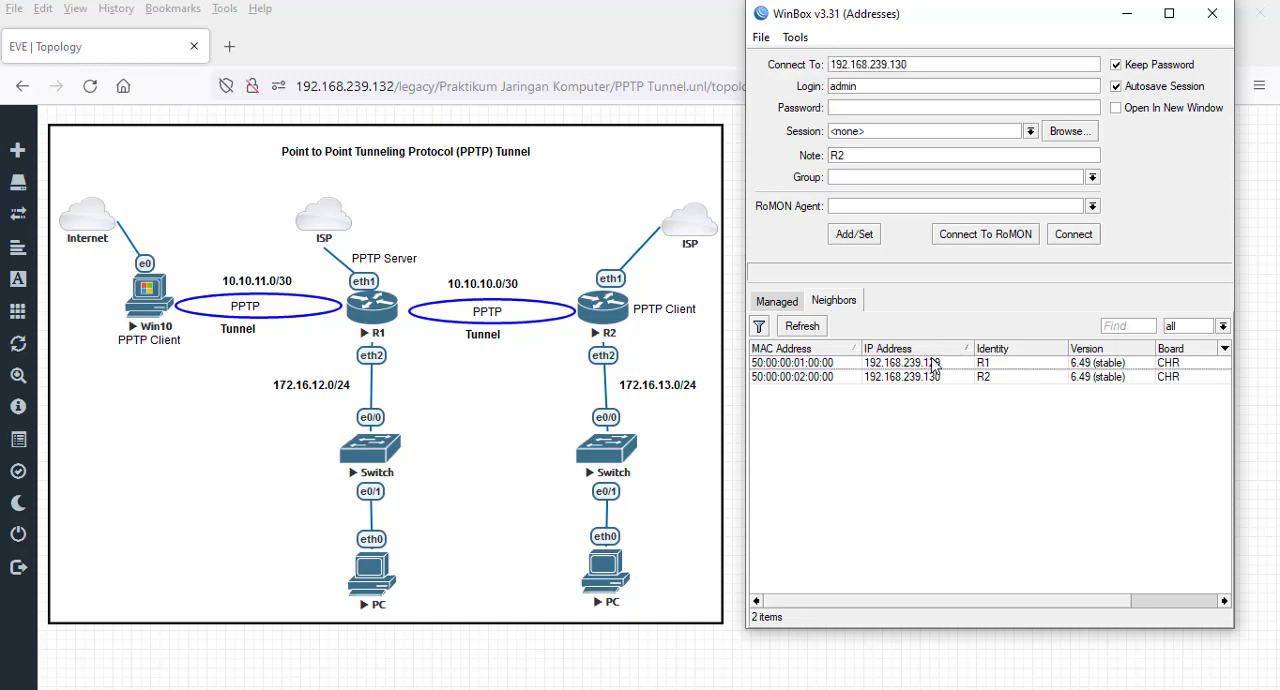
left_click(1074, 235)
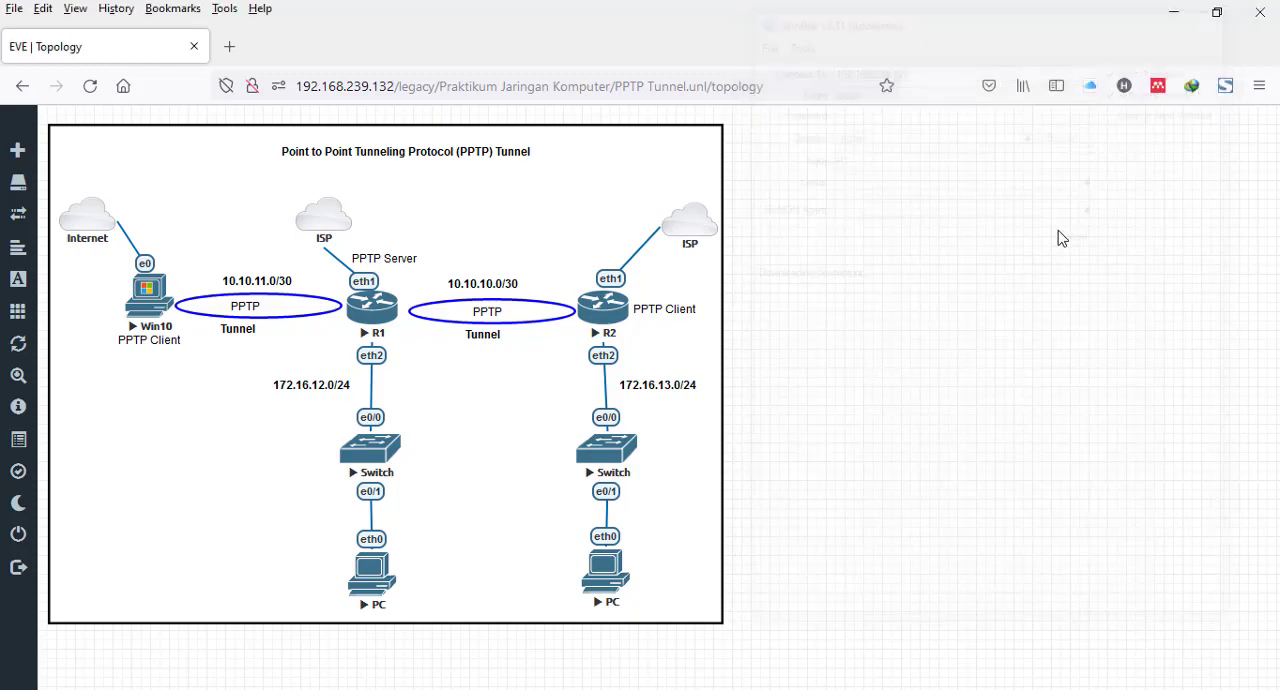
left_click(1117, 274)
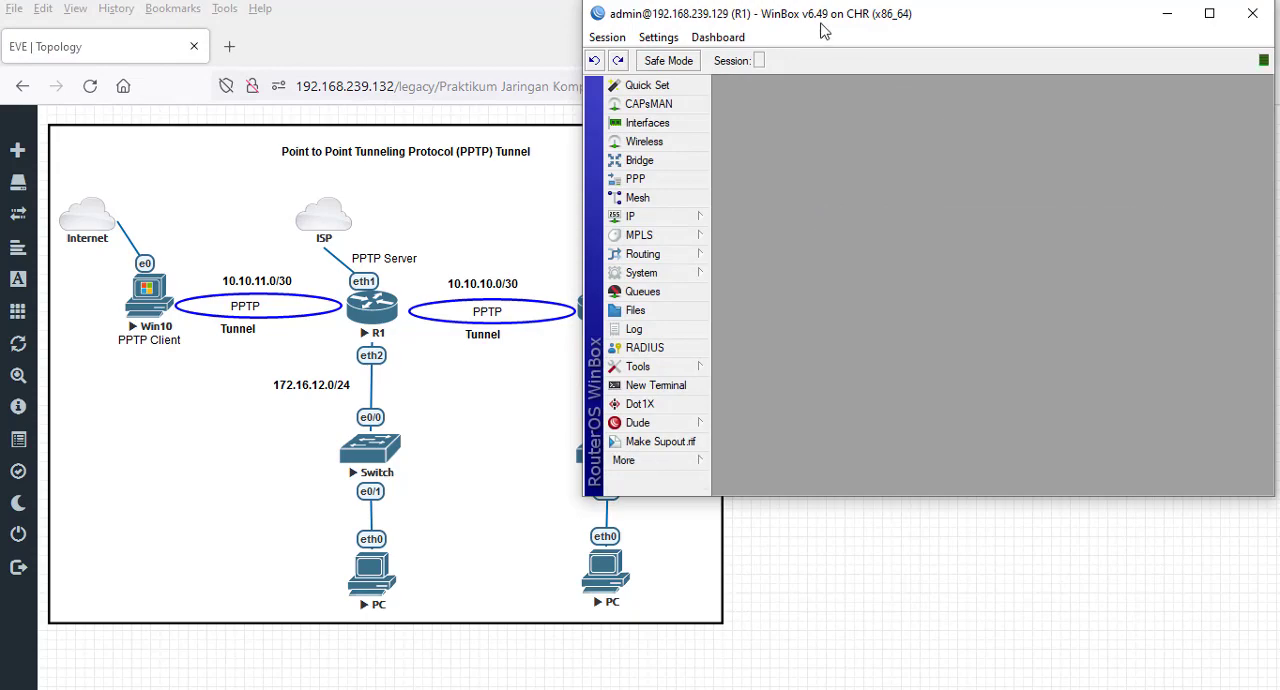
mouse_move(827, 14)
left_mouse_down()
mouse_move(900, 31)
mouse_move(908, 14)
mouse_move(946, 17)
mouse_move(822, 20)
mouse_move(839, 20)
left_mouse_up()
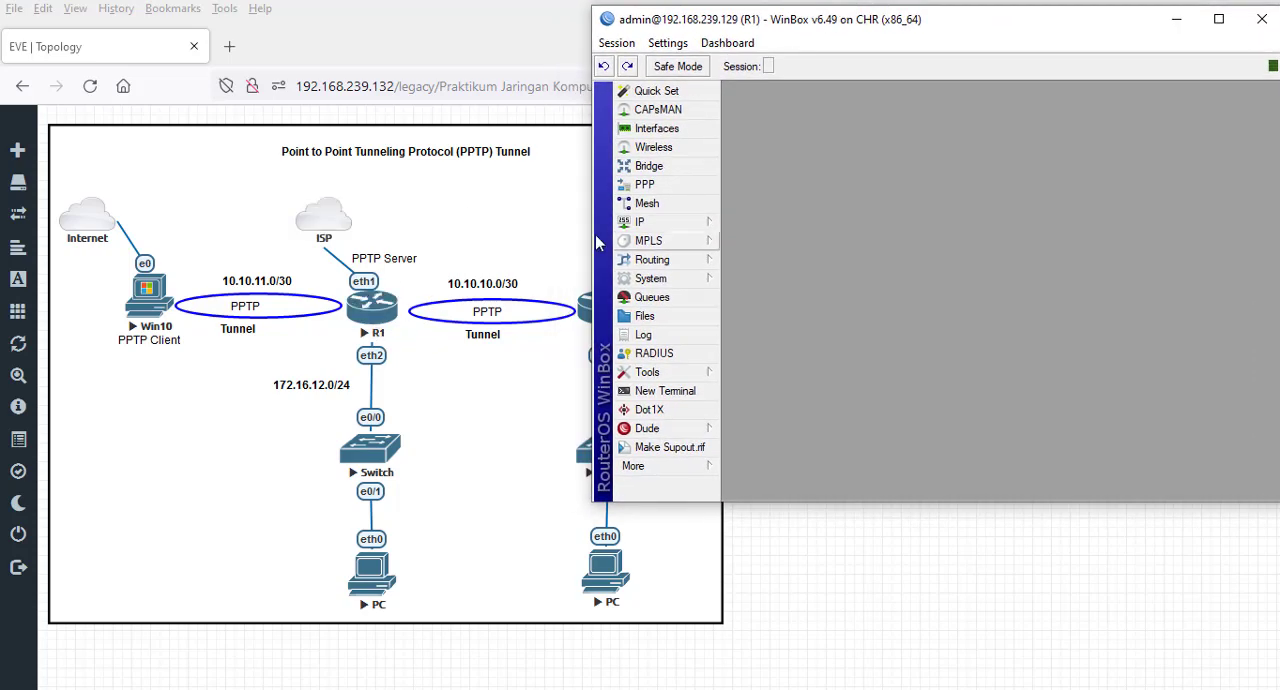
- Look through R1's interface list and its EoIP tunnel interfaces
left_click(693, 137)
left_click_drag(907, 122, 902, 93)
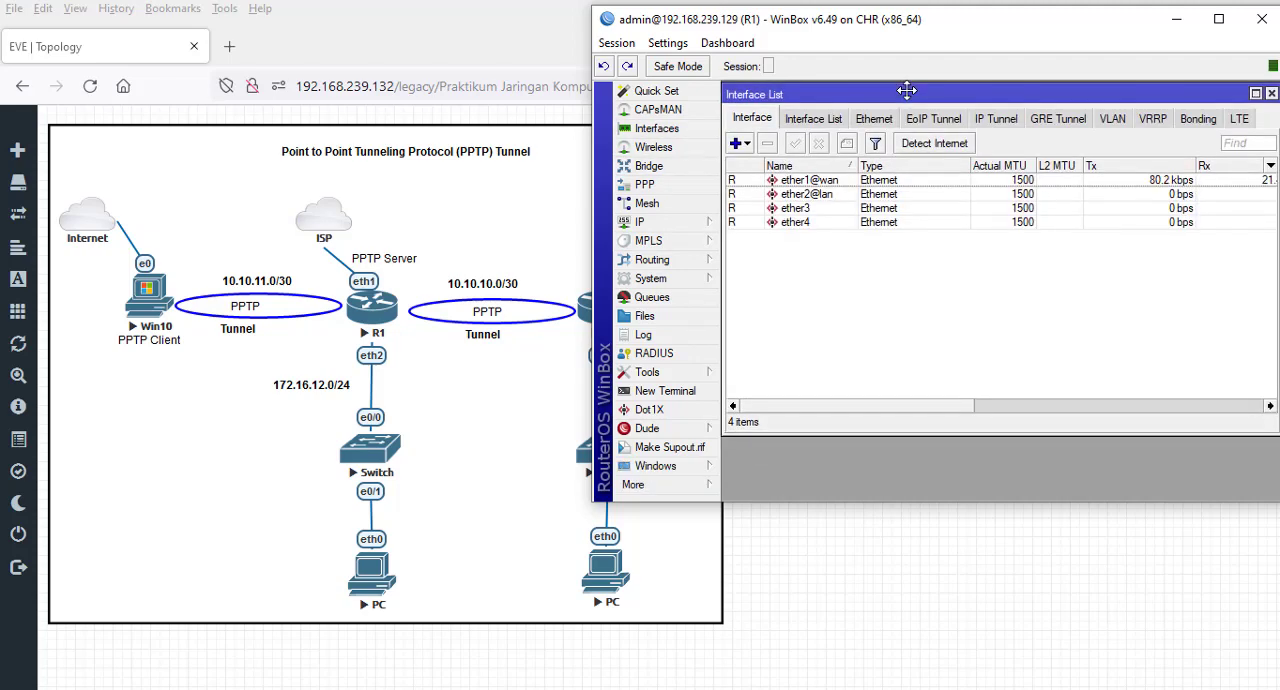
left_click(938, 121)
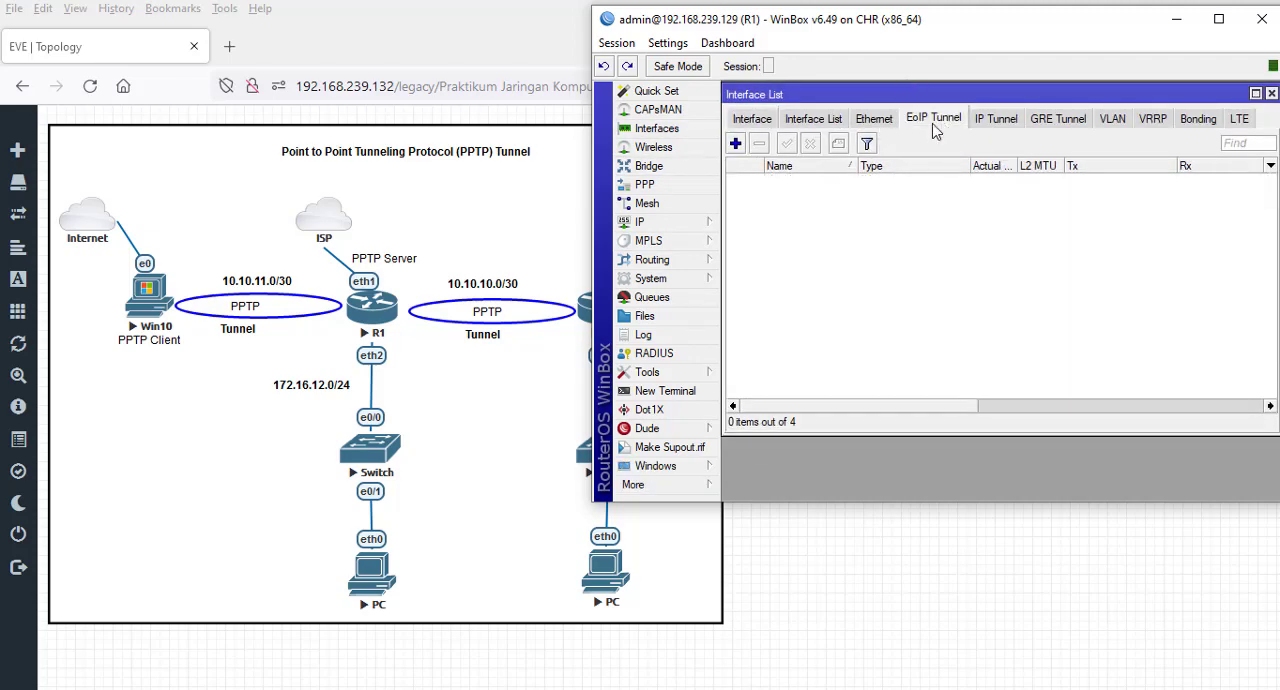
- Enable the PPTP server in R1's PPP settings, keeping the default-encryption profile
left_click(668, 186)
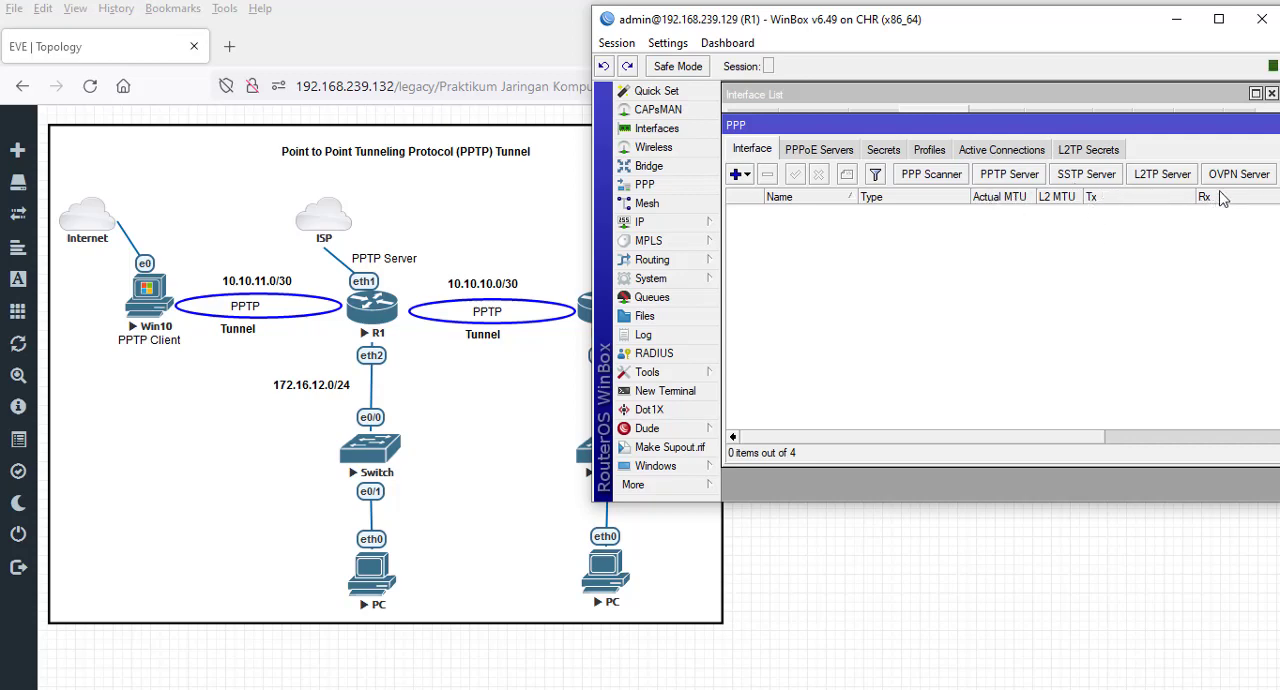
left_click_drag(1088, 442, 987, 440)
left_click_drag(1060, 129, 1060, 100)
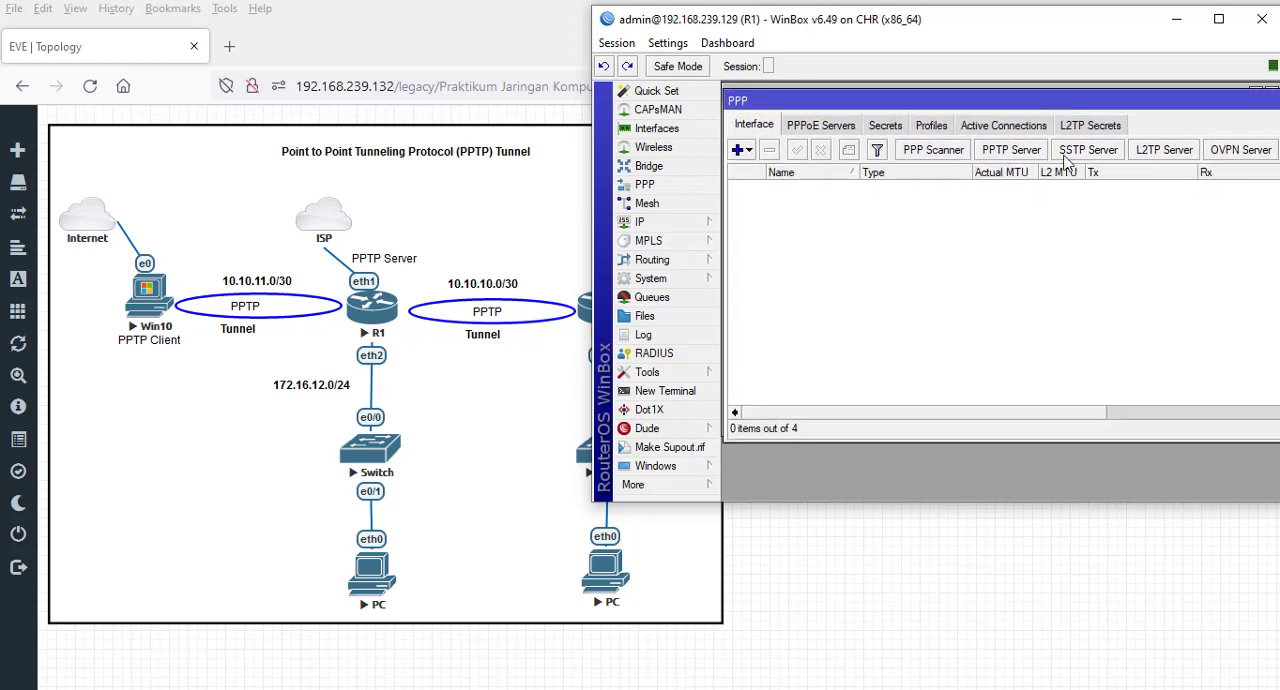
left_click(1012, 150)
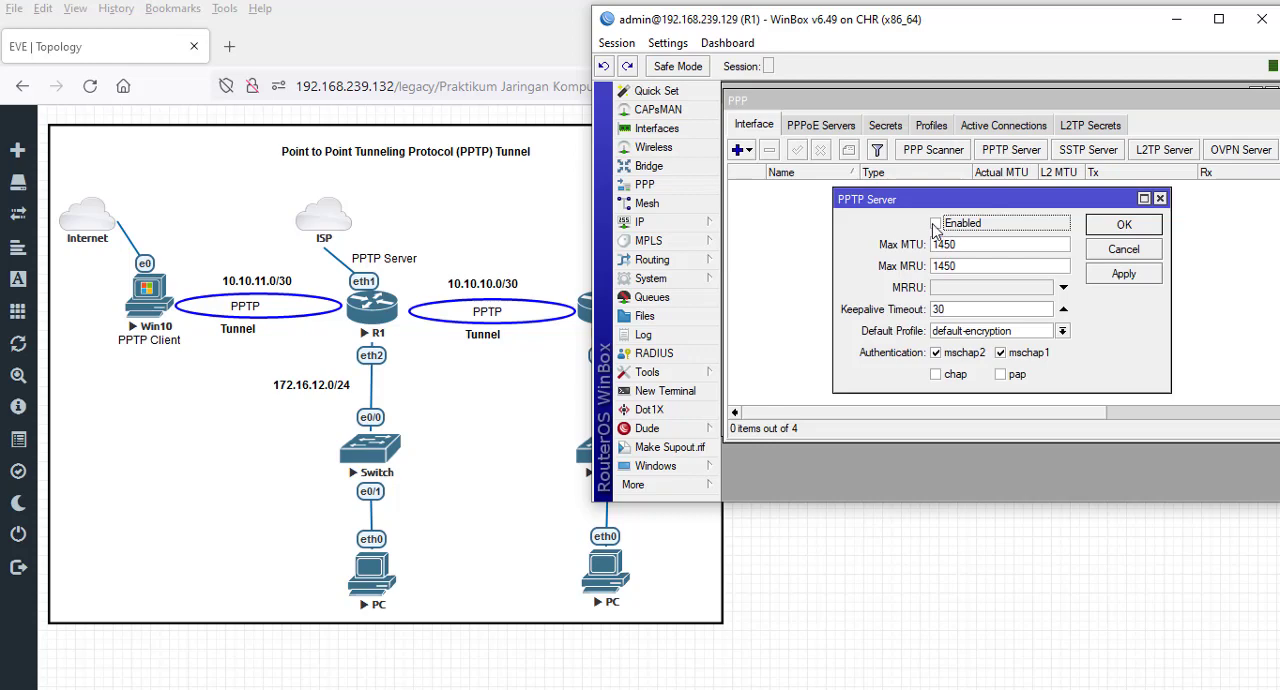
left_click(935, 224)
left_click(1126, 226)
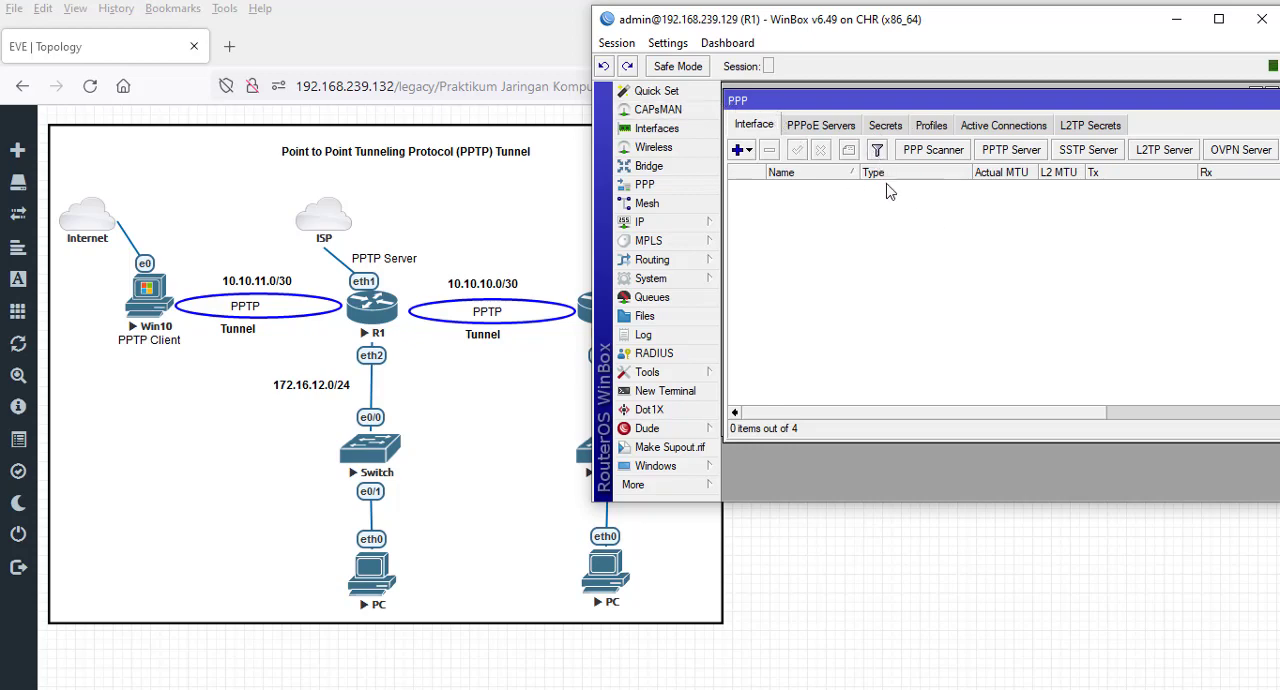
- Review R1's PPP secrets and profiles, and check the default profile assigned to the PPTP server
left_click(884, 126)
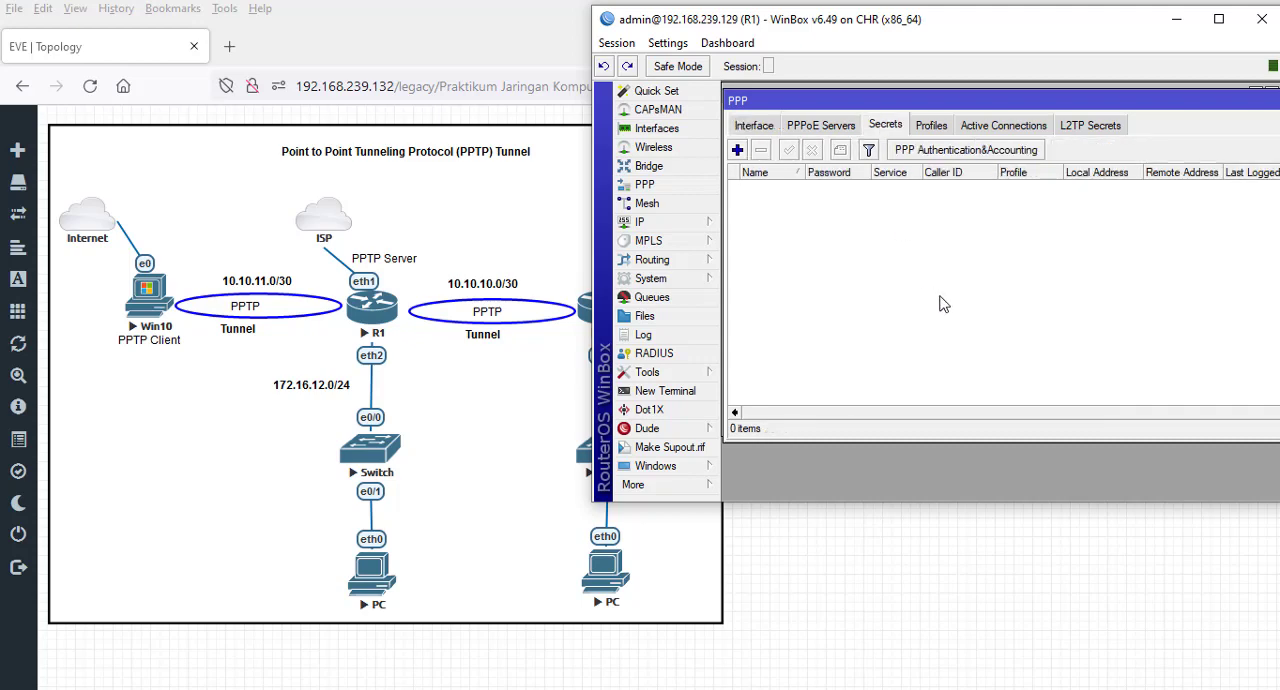
left_click(931, 126)
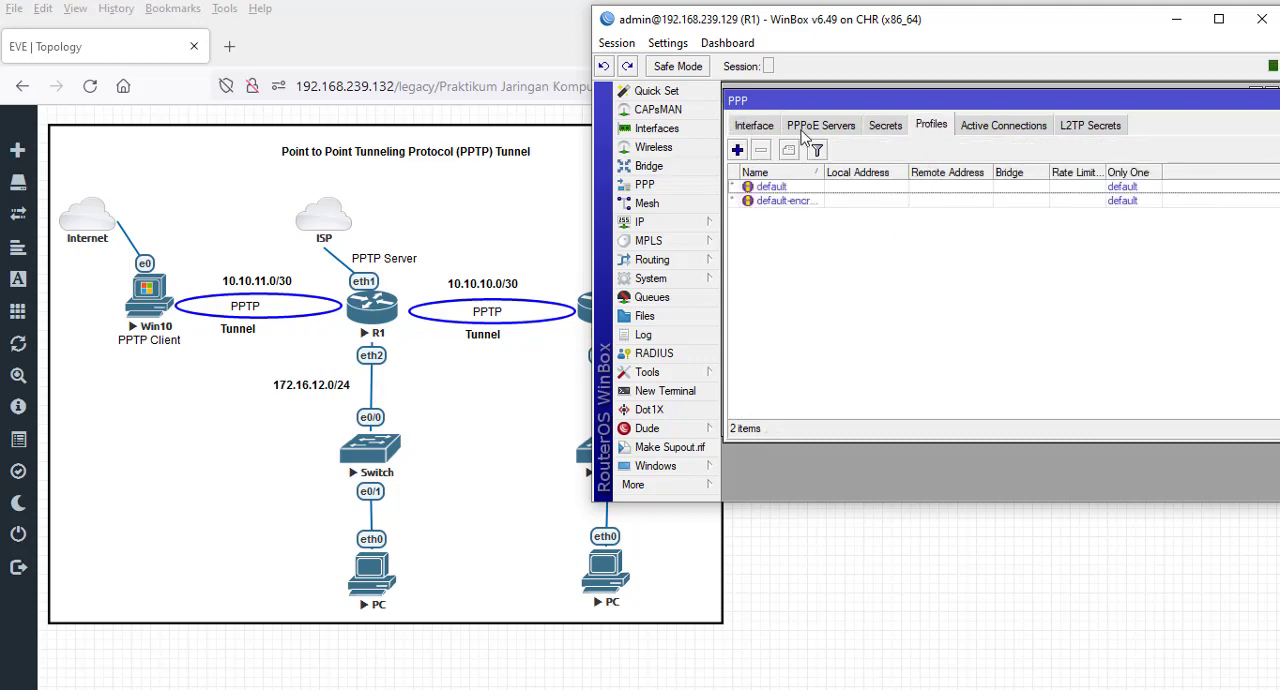
left_click(758, 128)
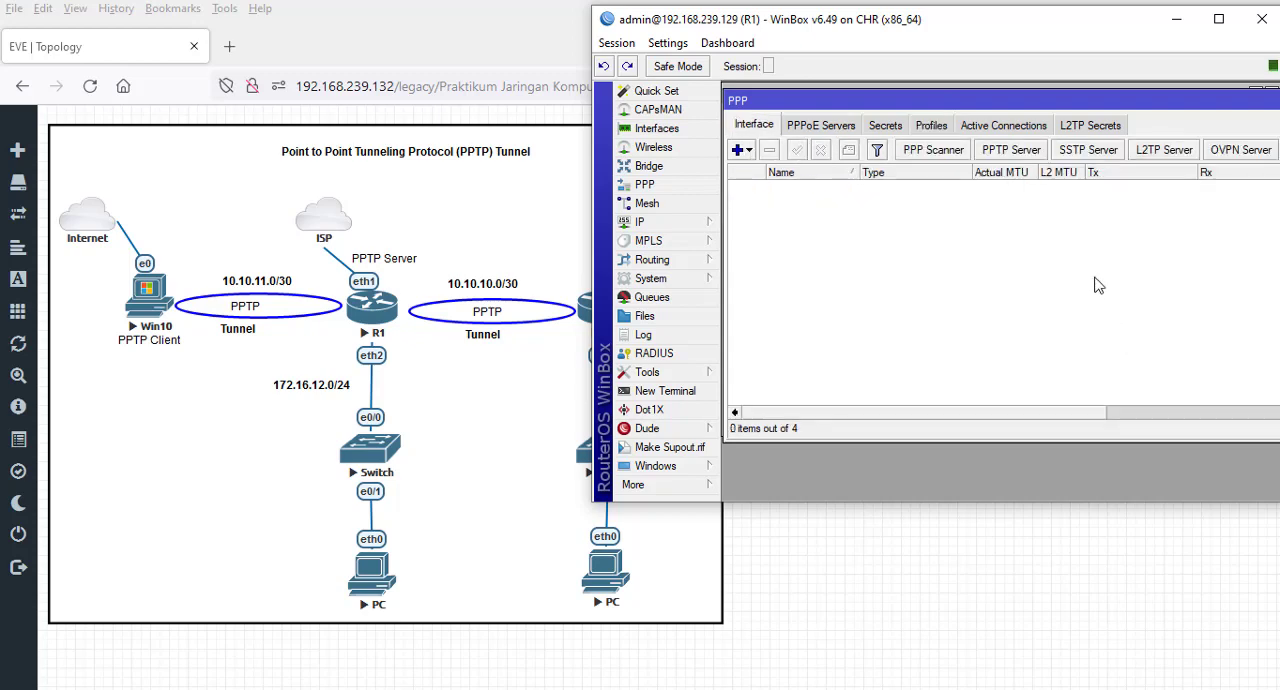
left_click(997, 155)
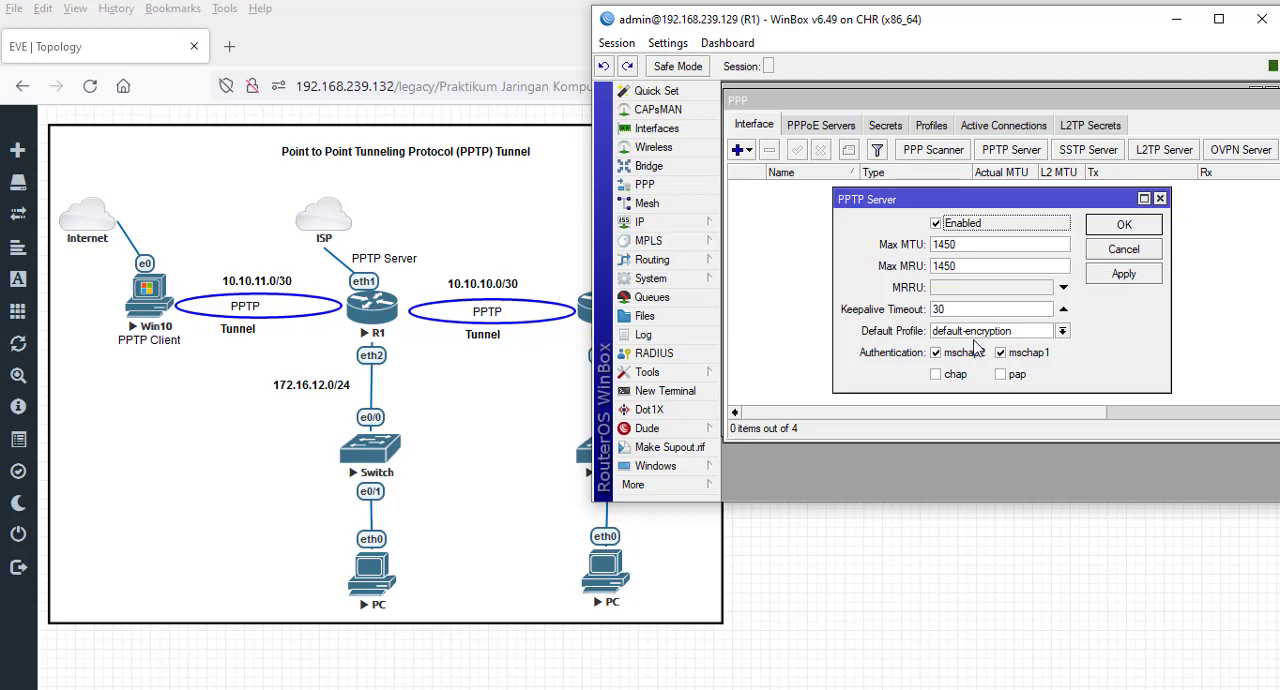
left_click(1119, 252)
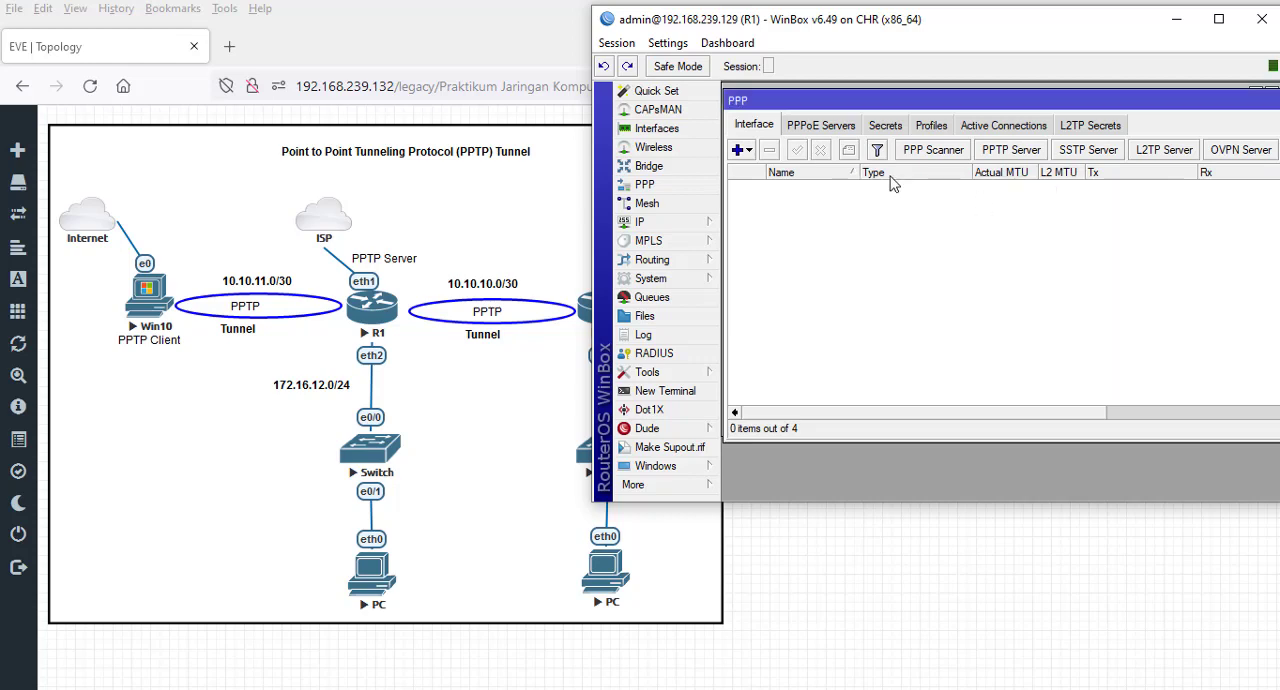
- Examine the general, protocol, limit, queue and script settings of the default-encryption PPP profile
left_click(928, 128)
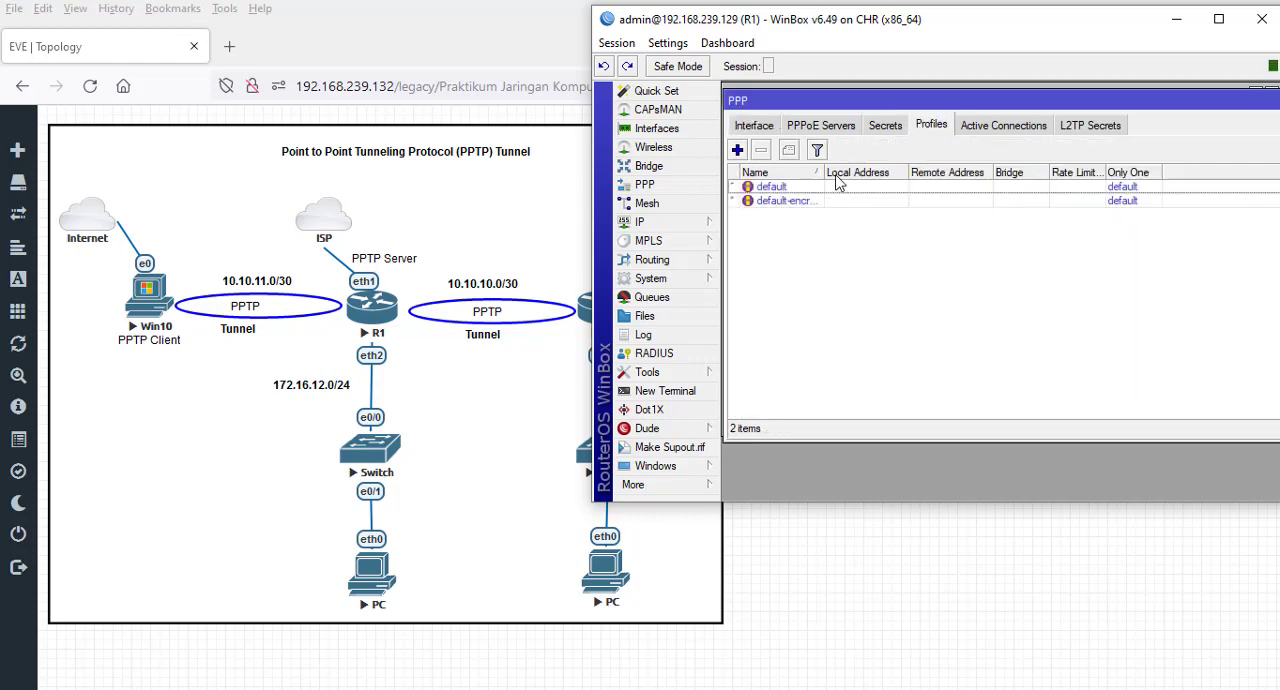
left_click_drag(822, 170, 876, 182)
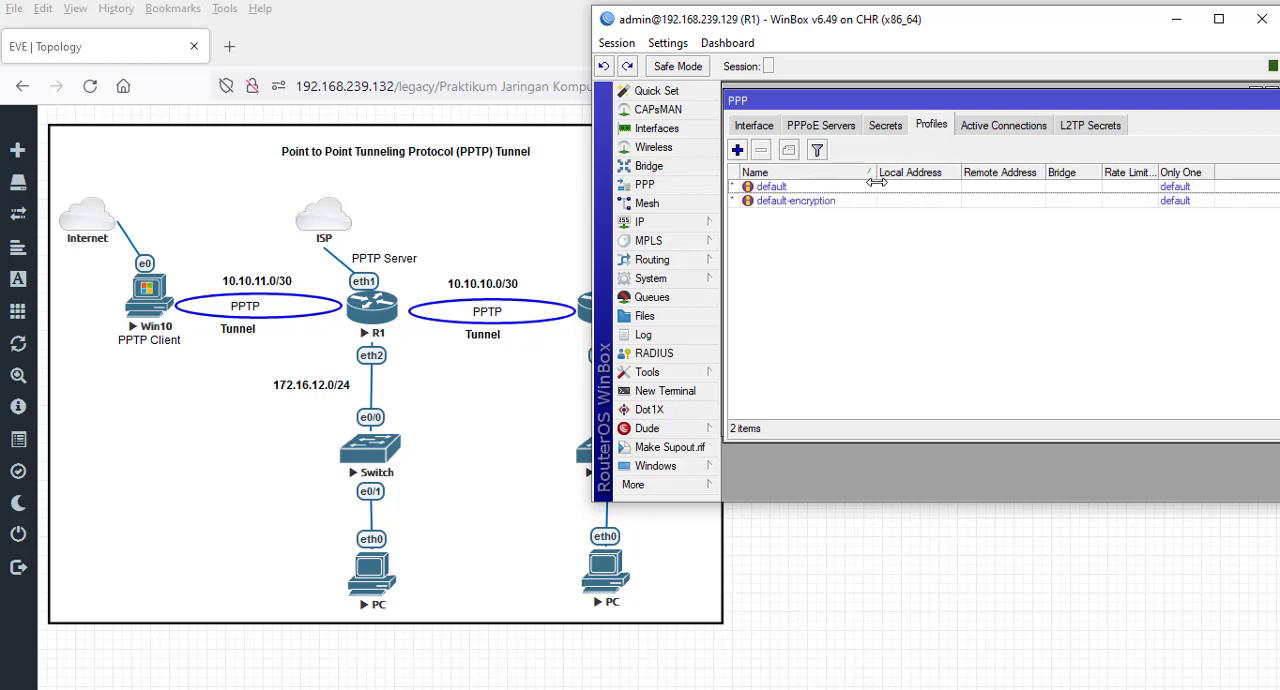
double_click(794, 204)
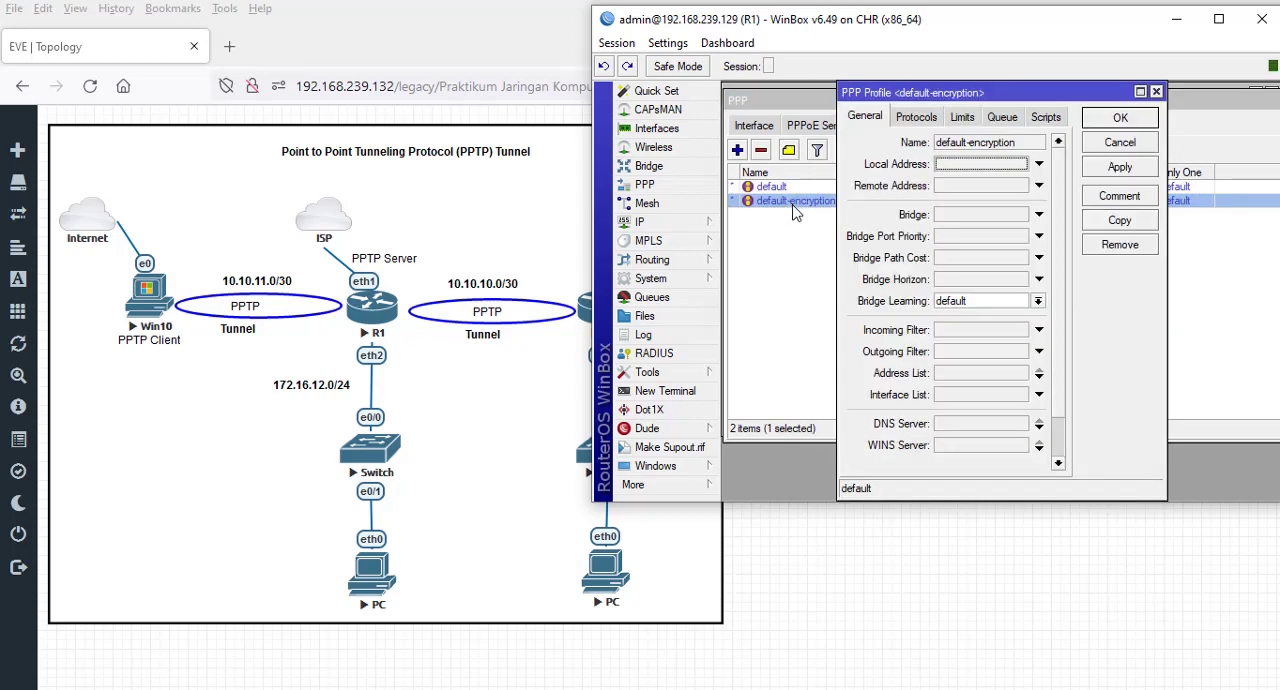
left_click(922, 122)
left_click(960, 118)
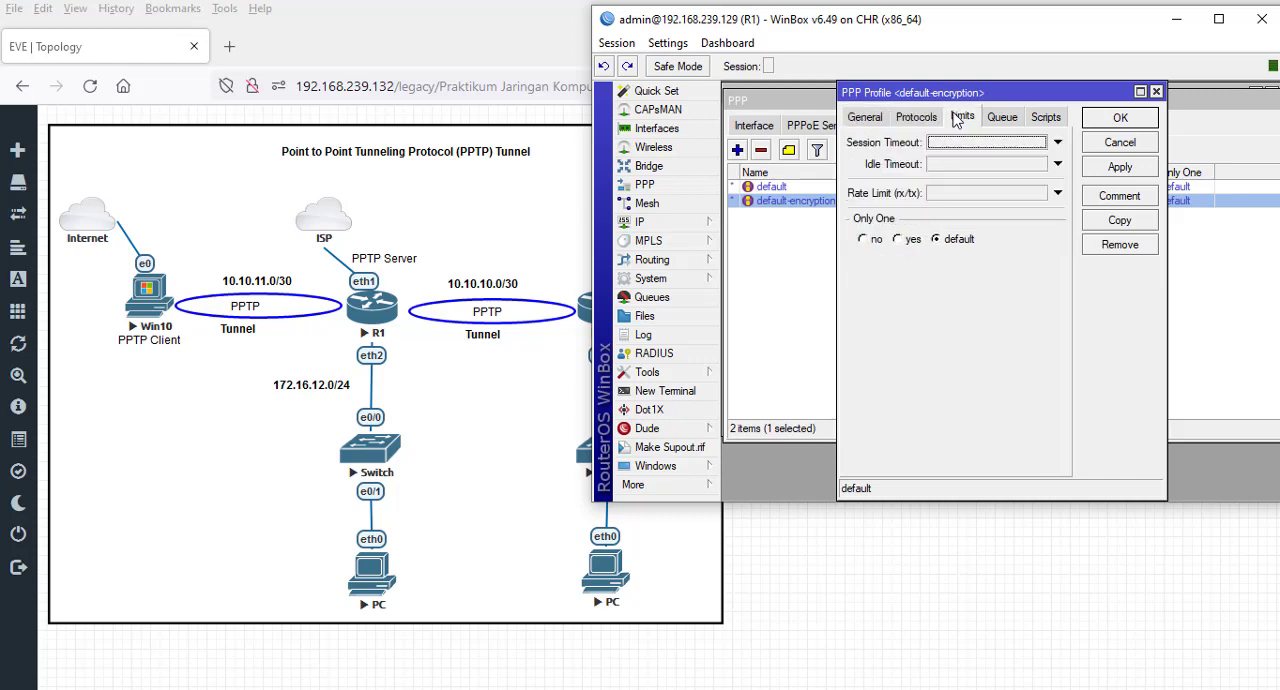
left_click(996, 119)
left_click(1046, 118)
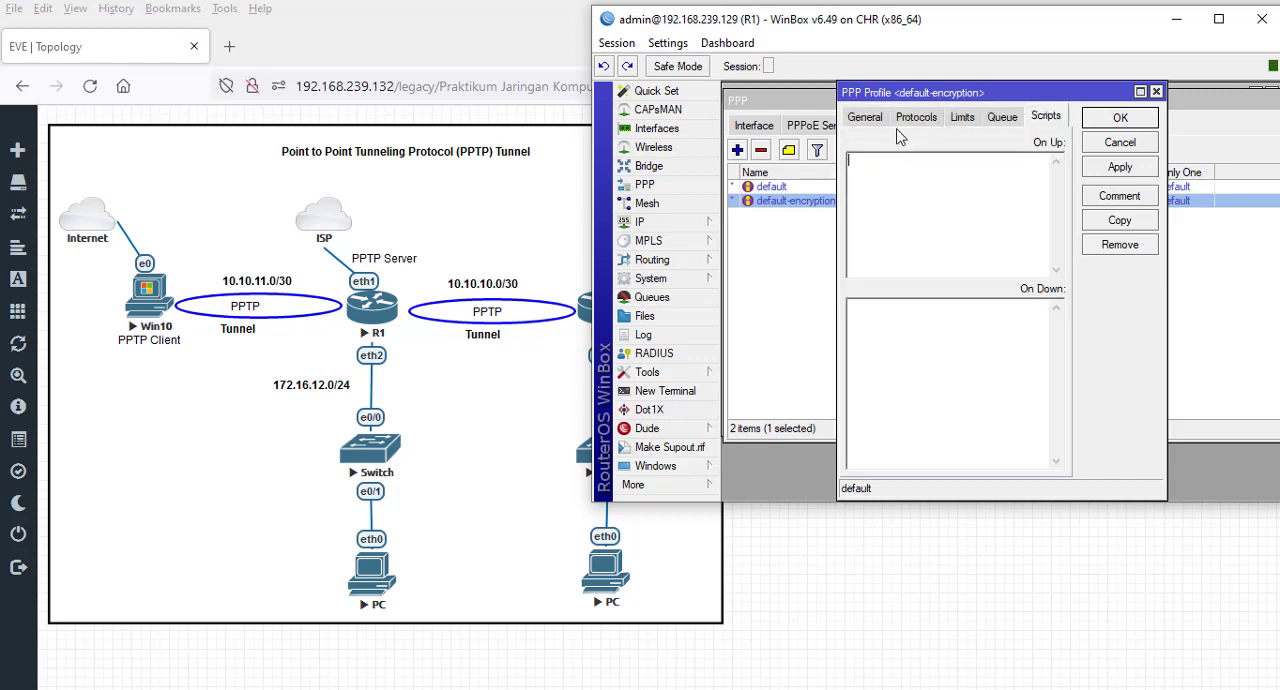
left_click(866, 119)
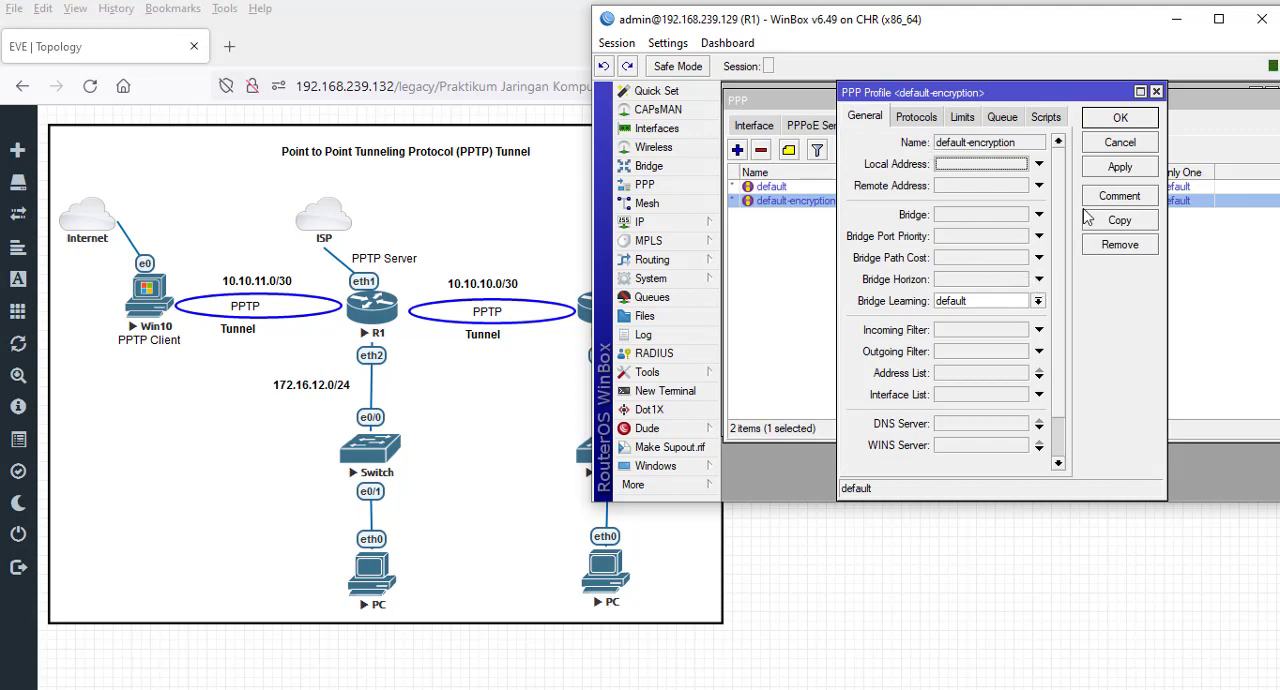
left_click(1120, 142)
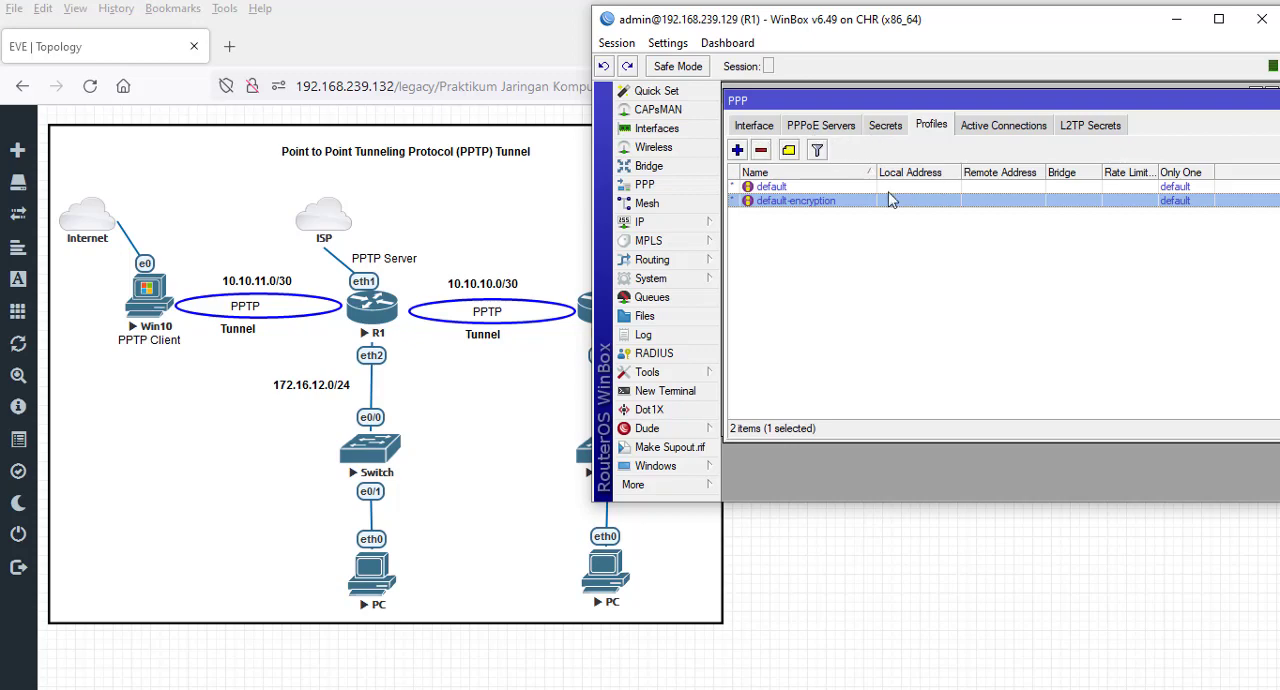
left_click(886, 127)
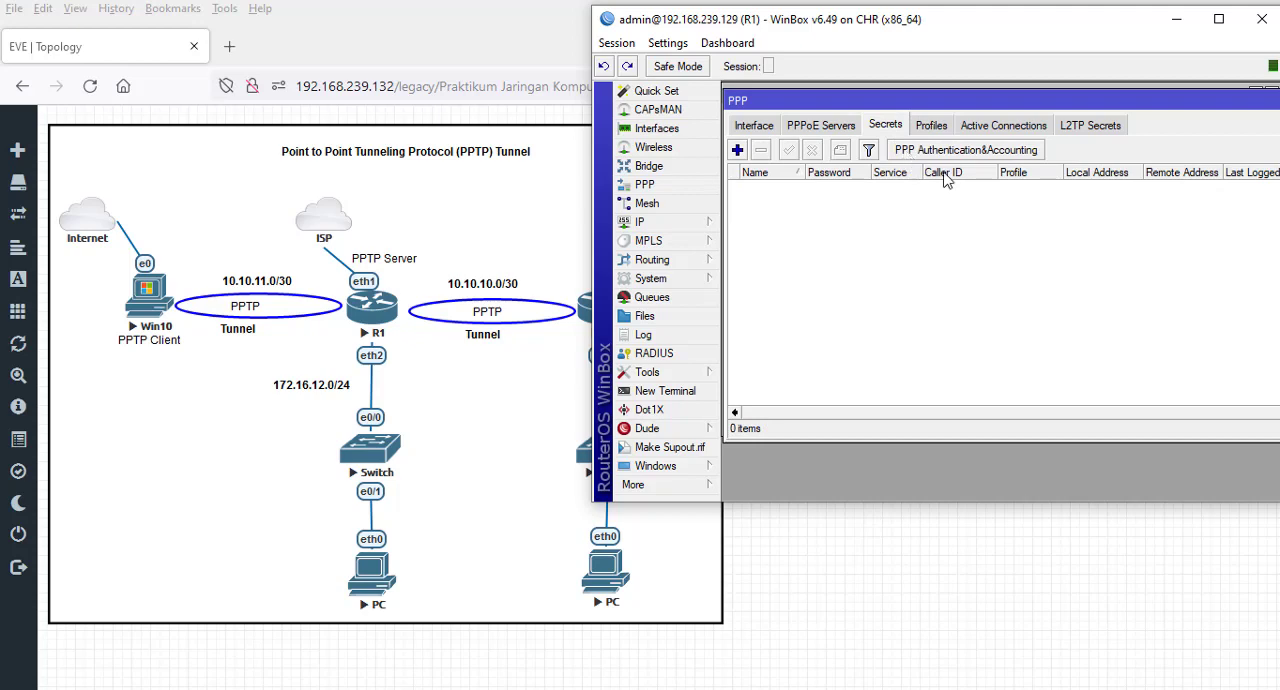
left_click(737, 149)
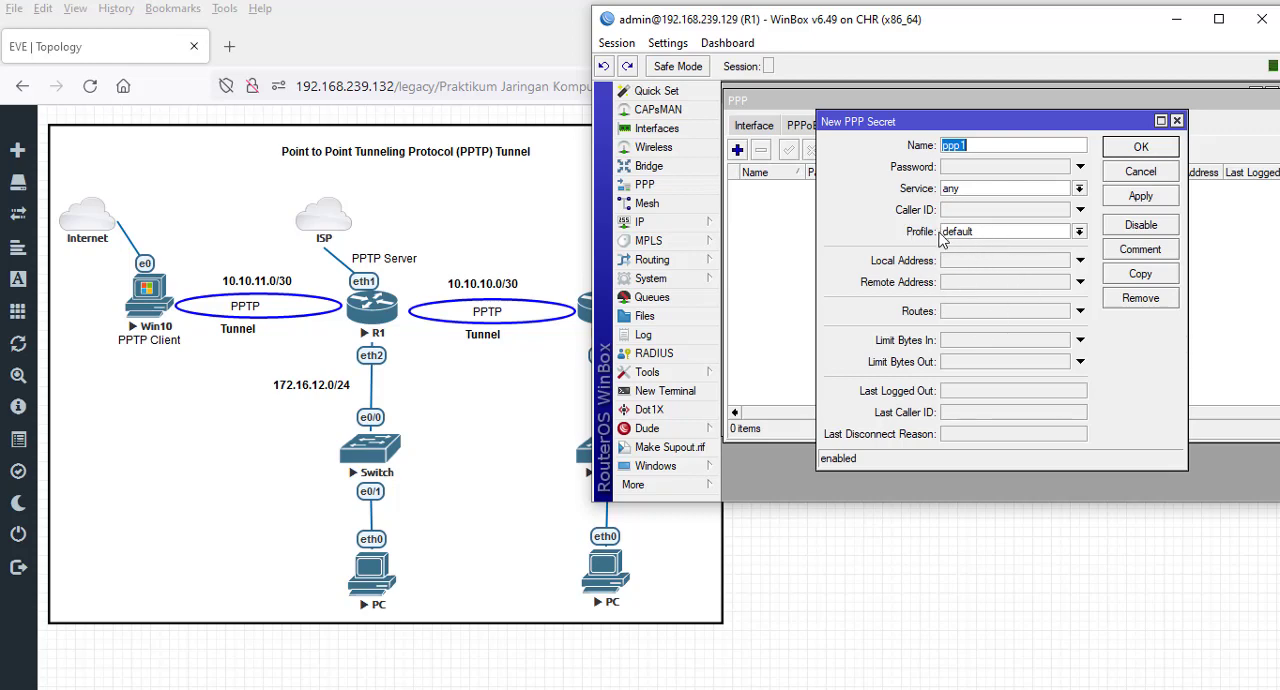
left_click(1080, 232)
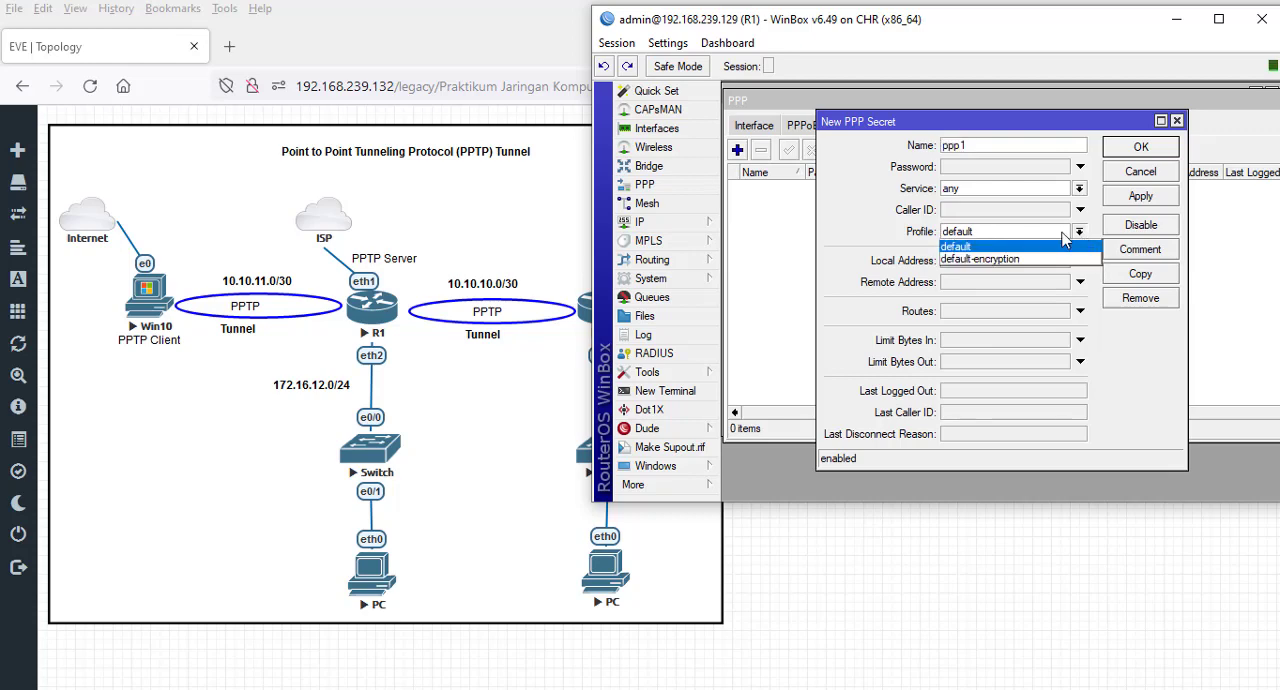
left_click(985, 260)
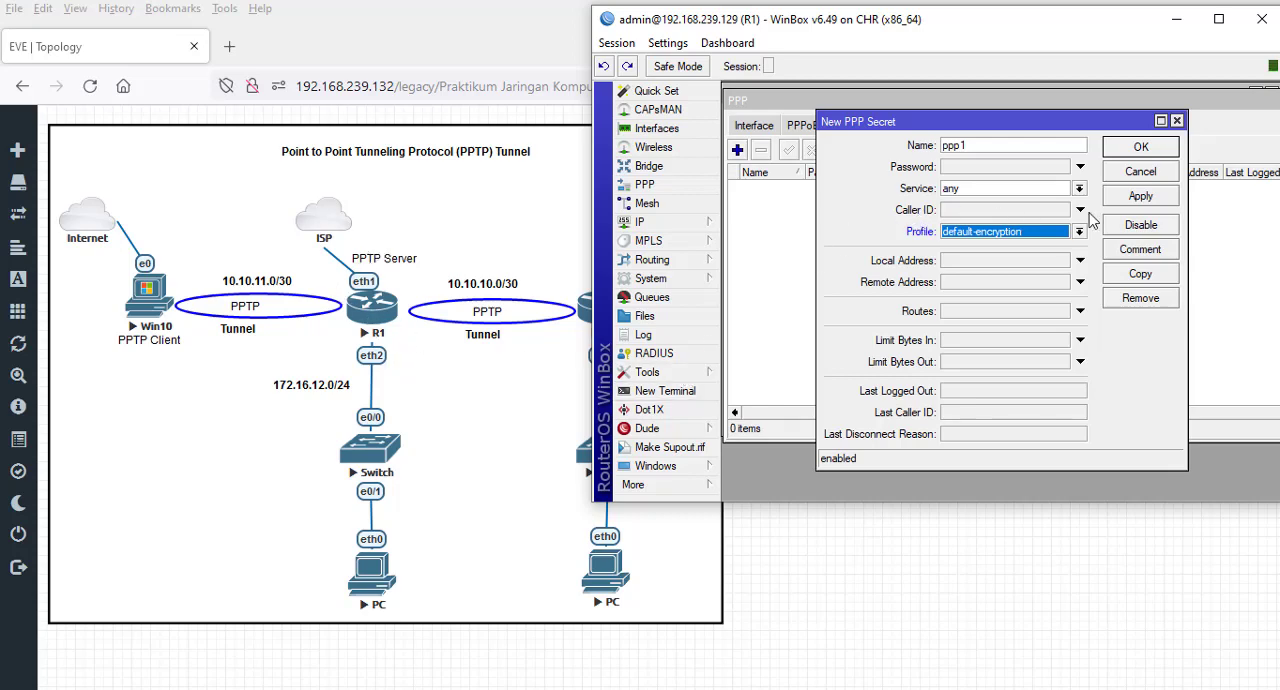
left_click(1140, 172)
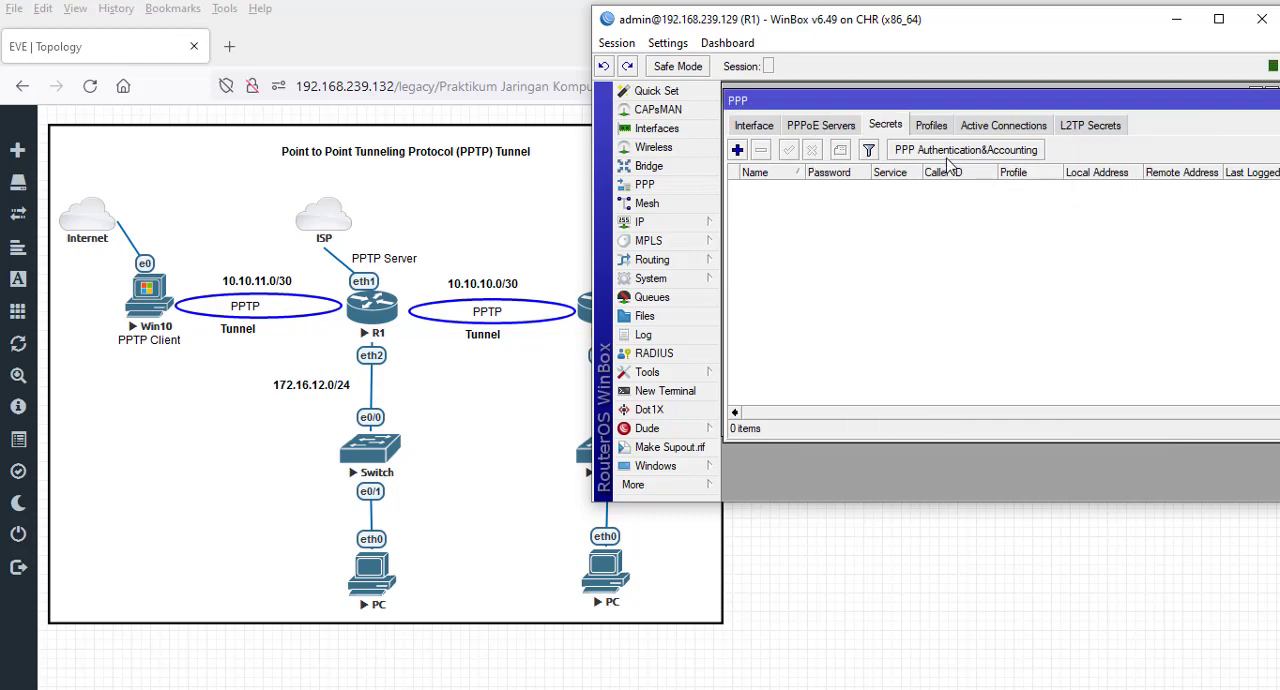
left_click(931, 125)
left_click(940, 201)
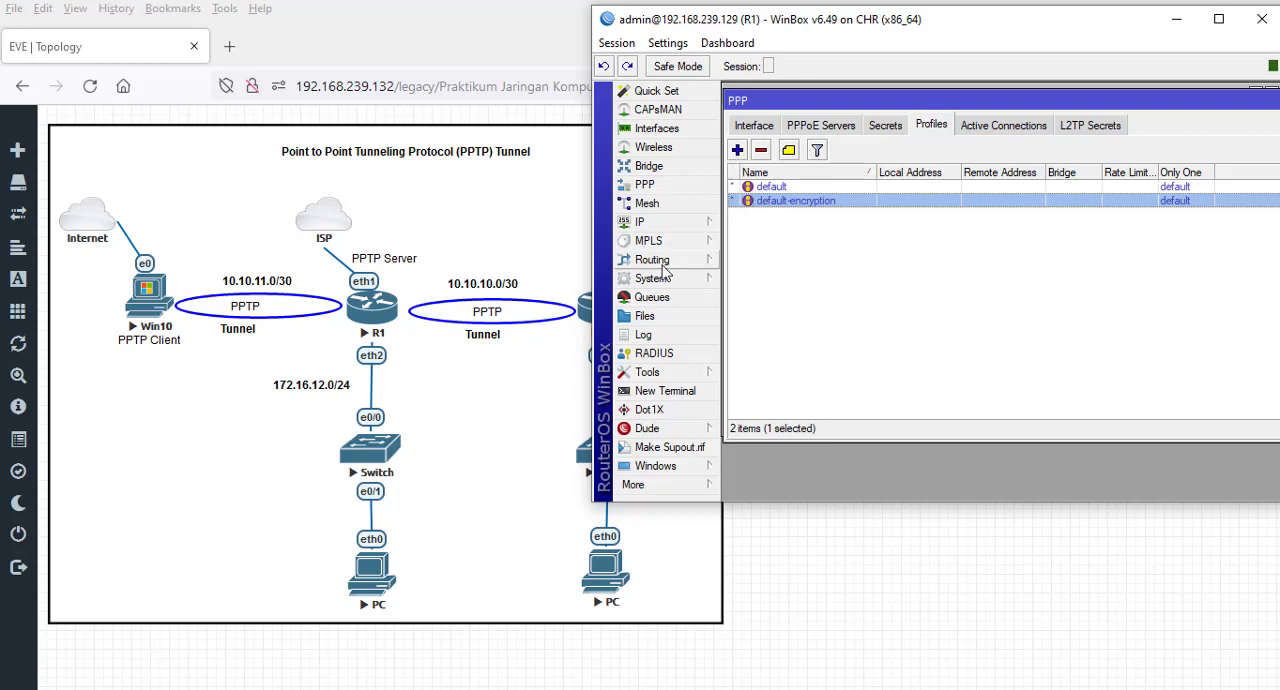
- Create a new IP pool on R1 and name it poolpptprouter
left_click(648, 221)
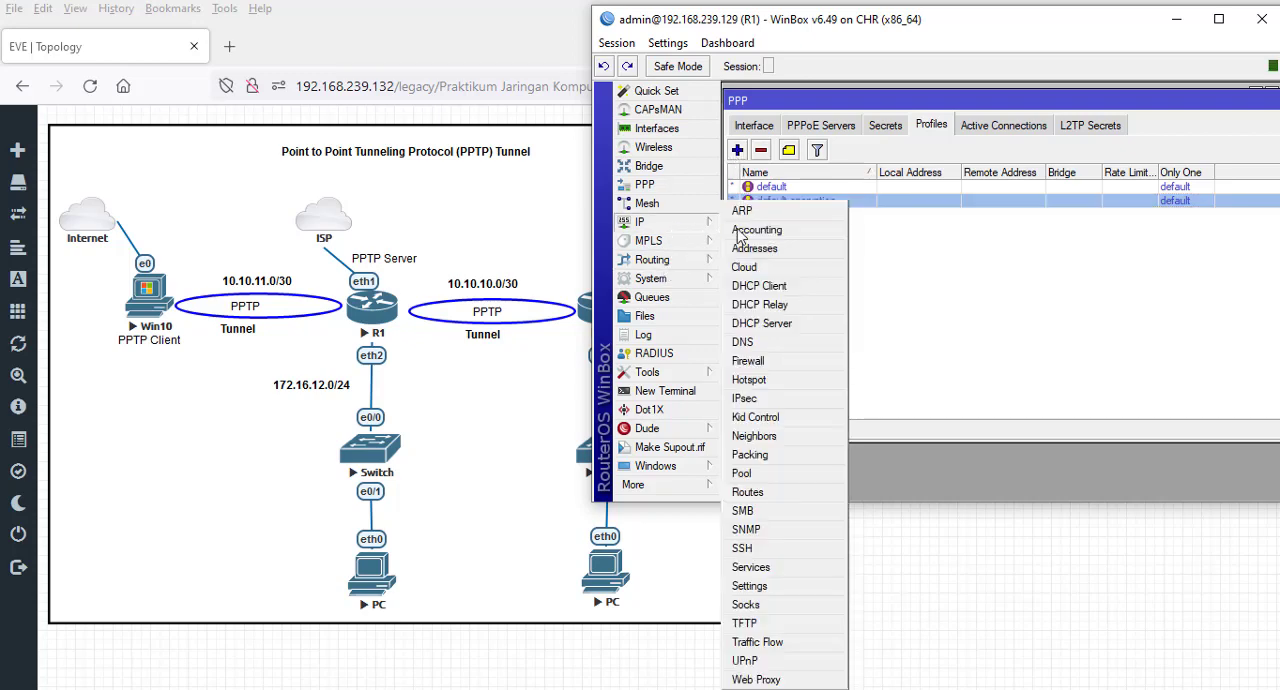
left_click(766, 474)
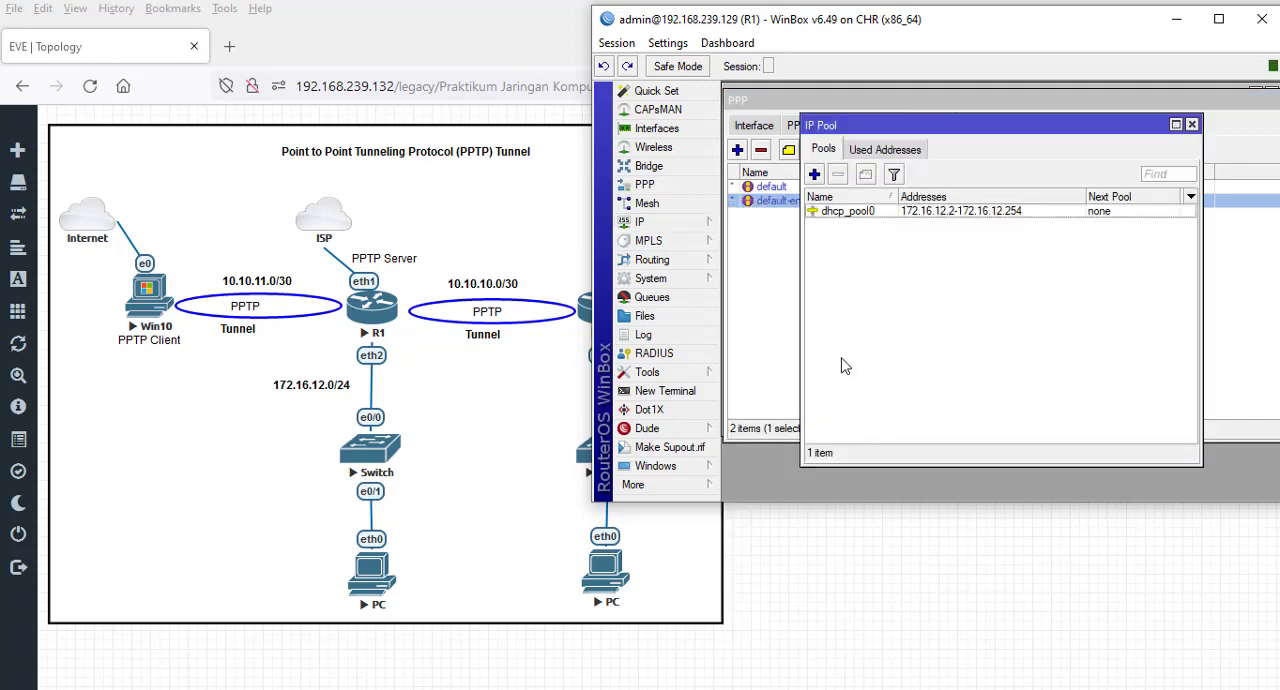
left_click(815, 175)
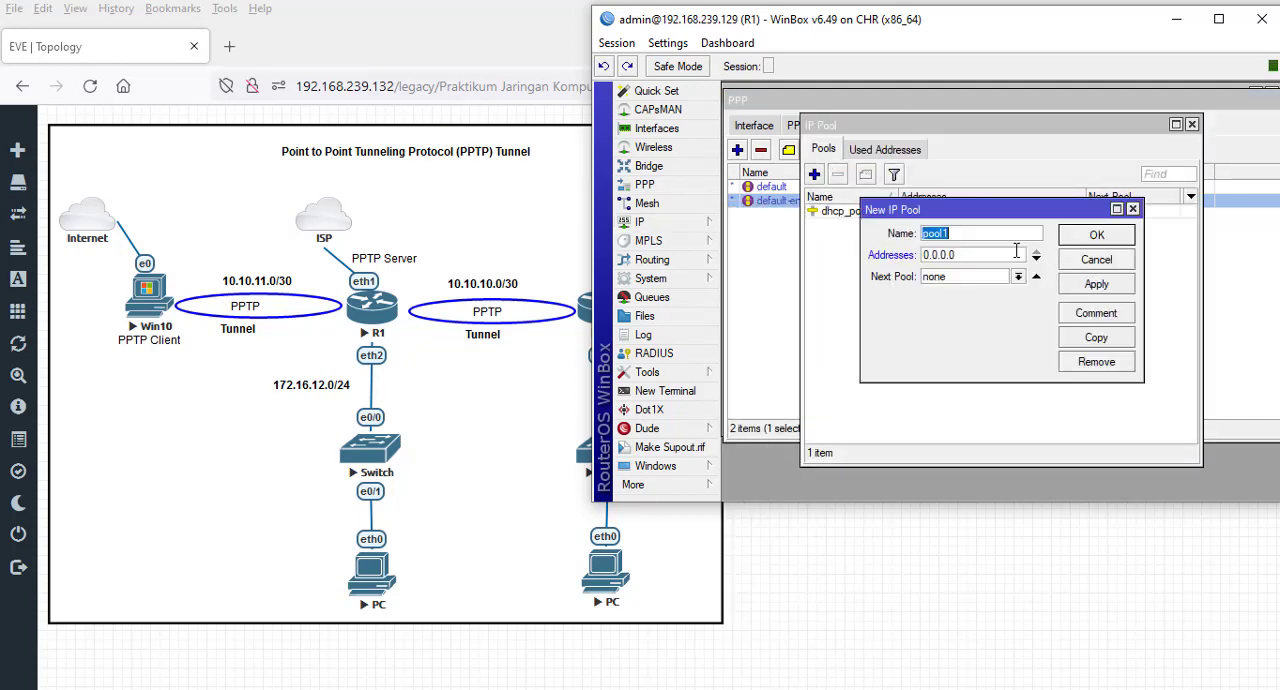
type("poolpptp")
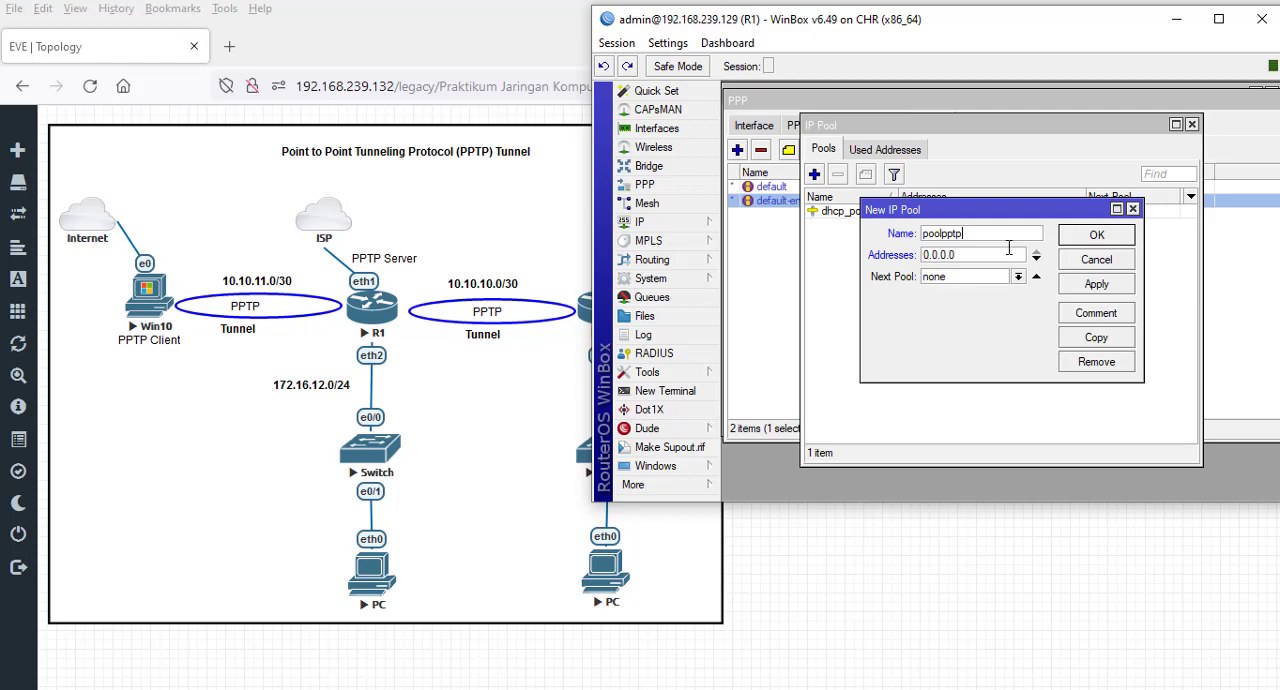
type("router")
- Set the new pool's address range to 10.10.10.2-10.10.10.5 and apply it
double_click(991, 257)
type("10.10.10.2-10.10.")
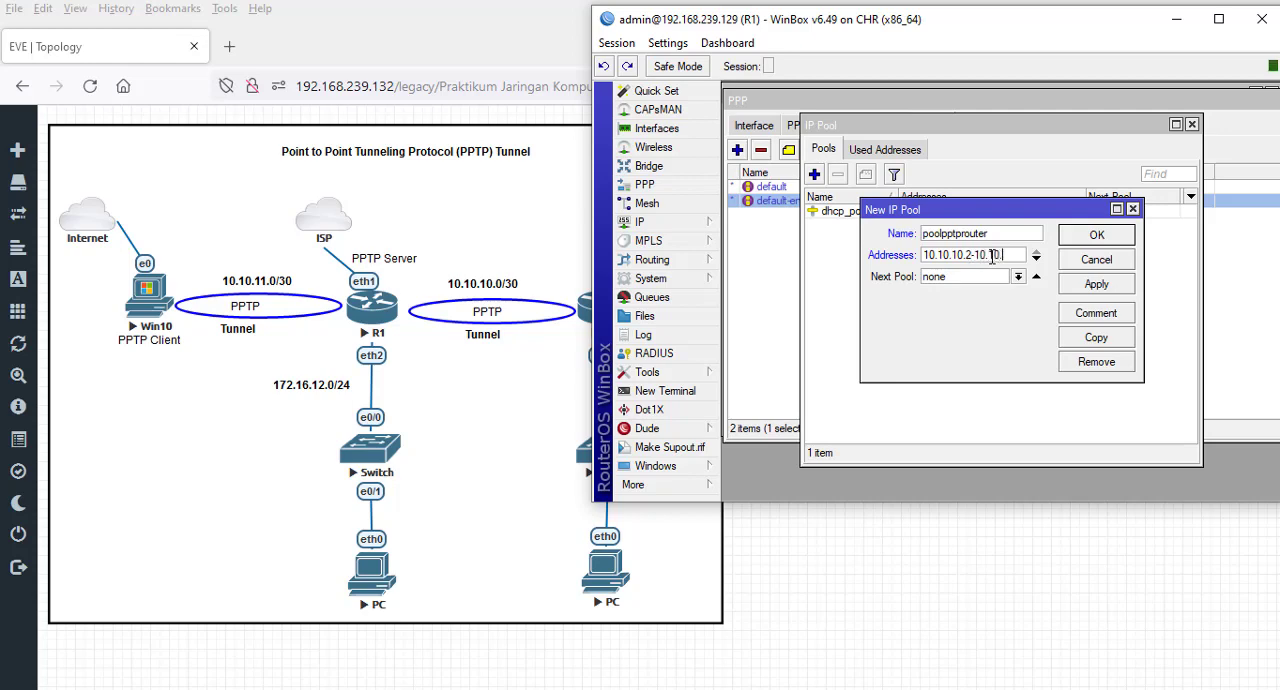
type("10.5")
left_click(1112, 286)
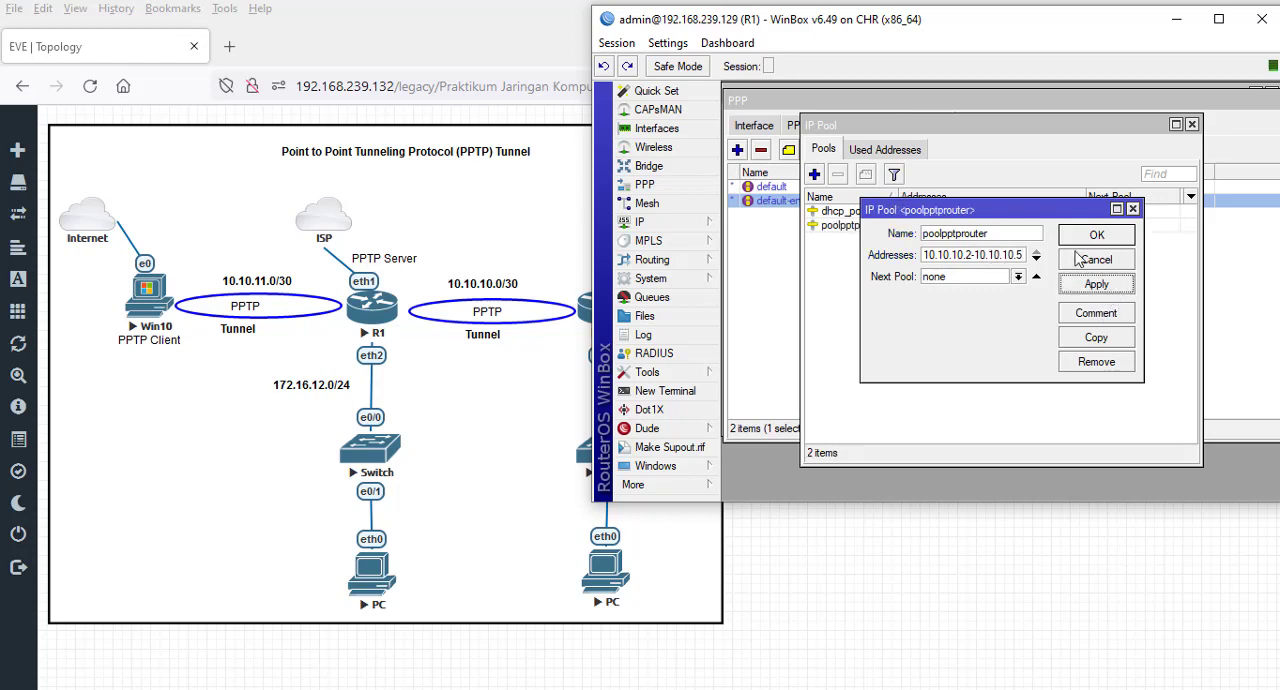
- Close the router pool's settings and create another IP pool named poolpptpwindows
left_click(1084, 244)
left_click(814, 175)
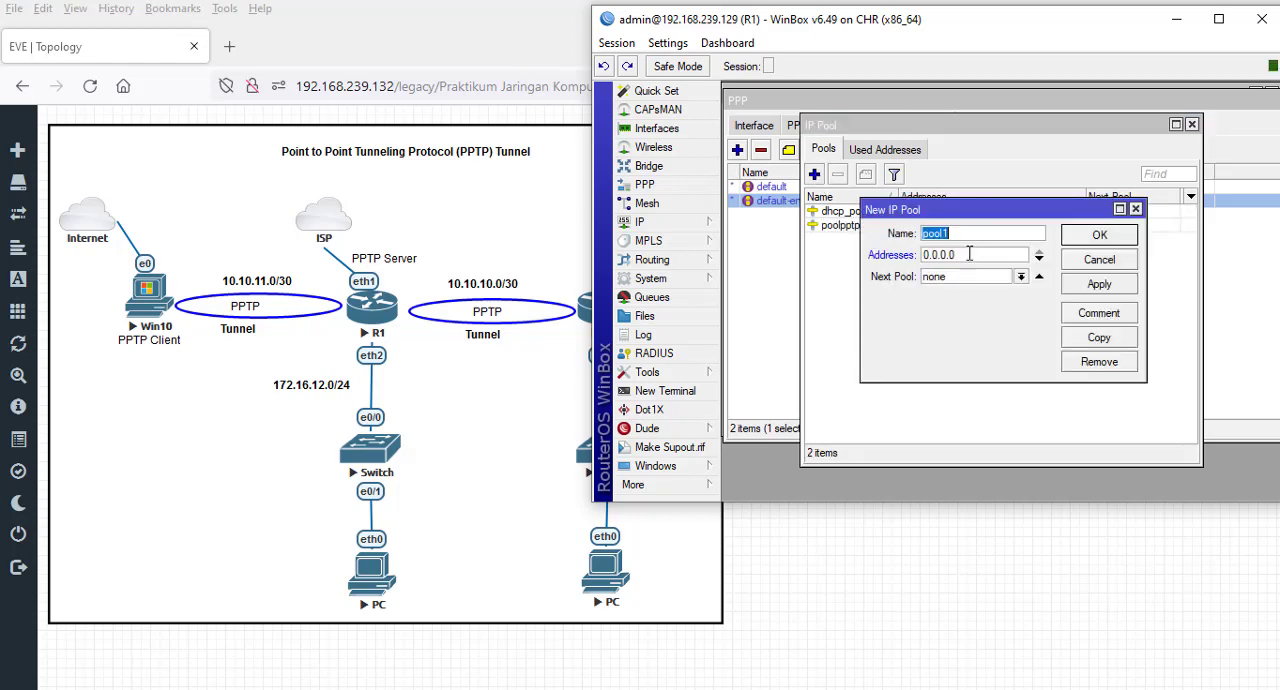
key("End")
key("BackSpace")
type("pptpwindows")
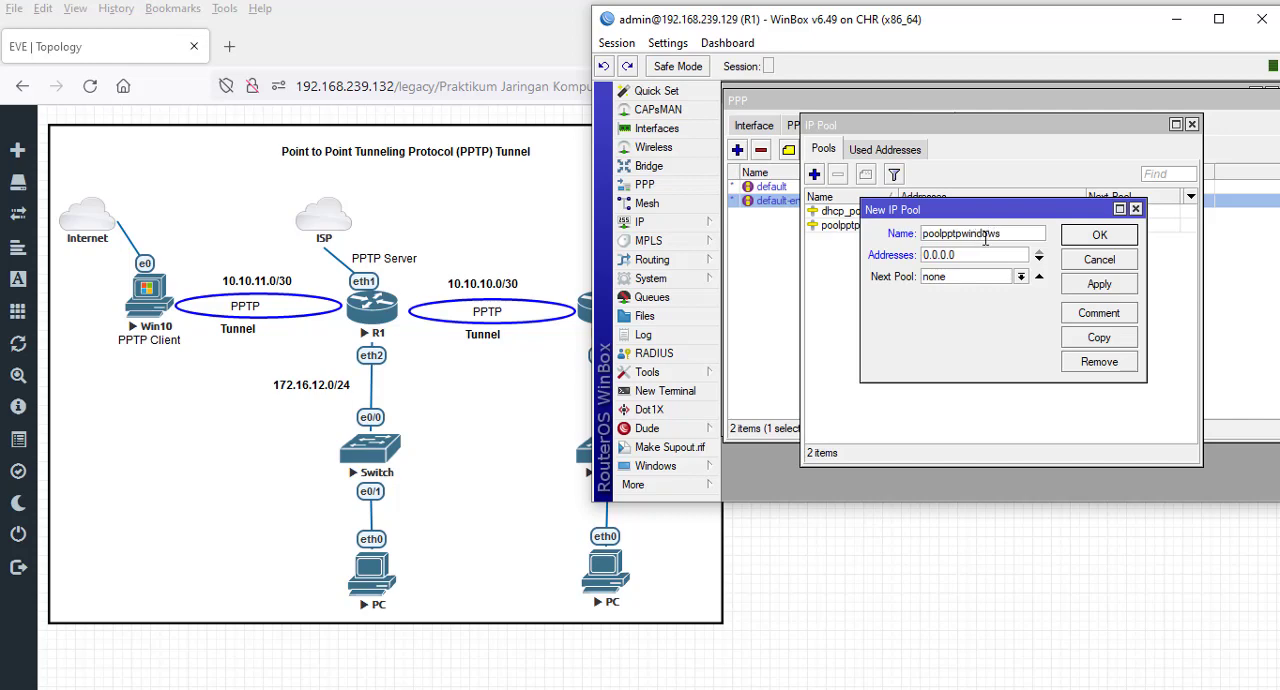
- Set the poolpptpwindows address range to 10.10.11.2-10.10.11.5, save it and close the IP pool list
double_click(969, 255)
type("10.10.11.2-10.10.11.5")
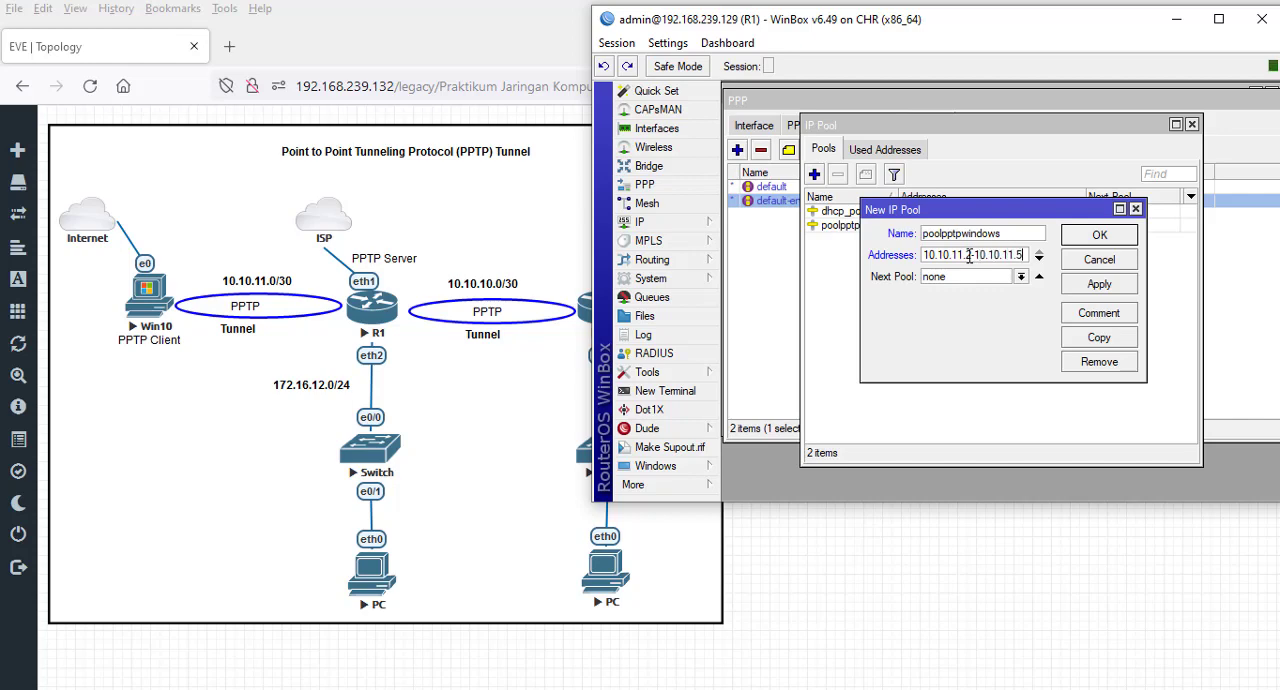
left_click(1099, 284)
left_click(1099, 233)
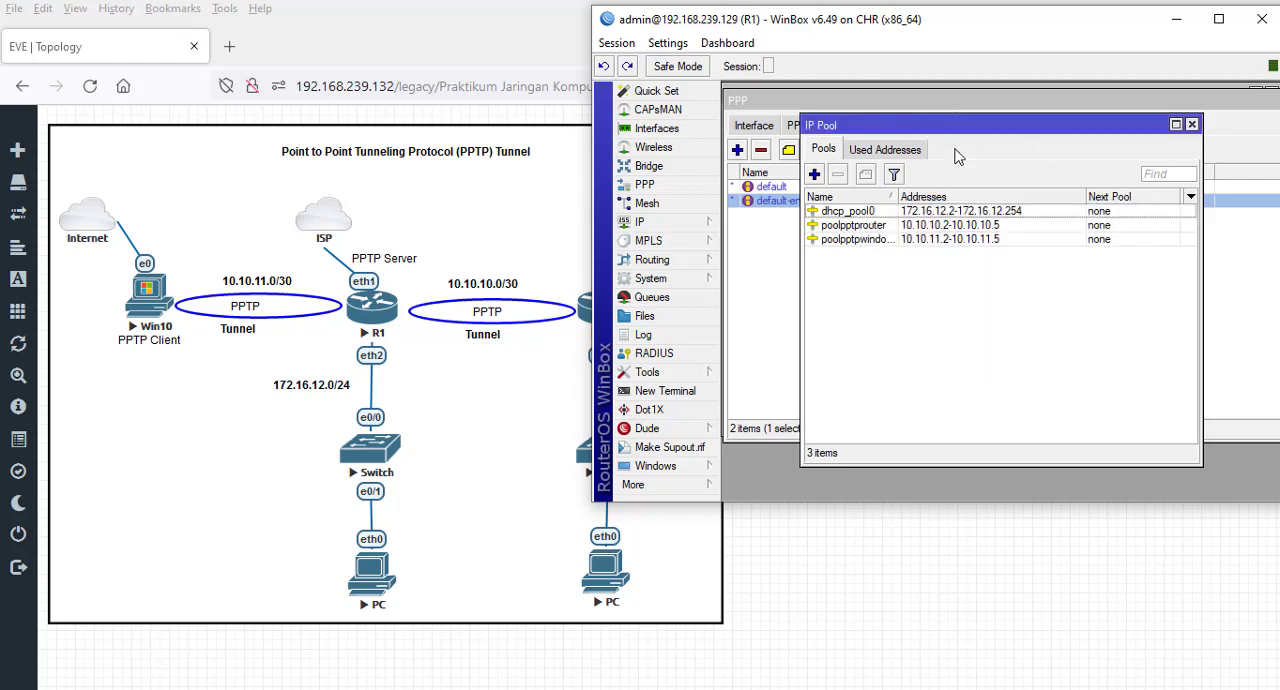
left_click_drag(900, 197, 917, 197)
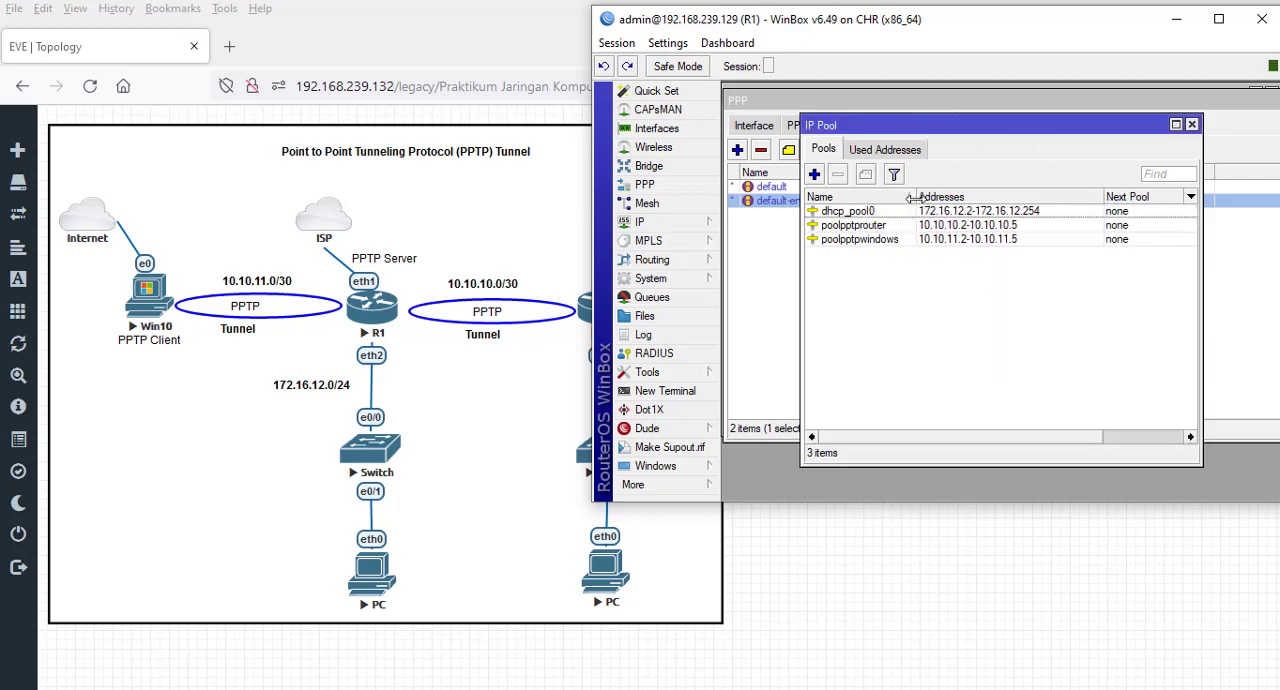
left_click(1192, 125)
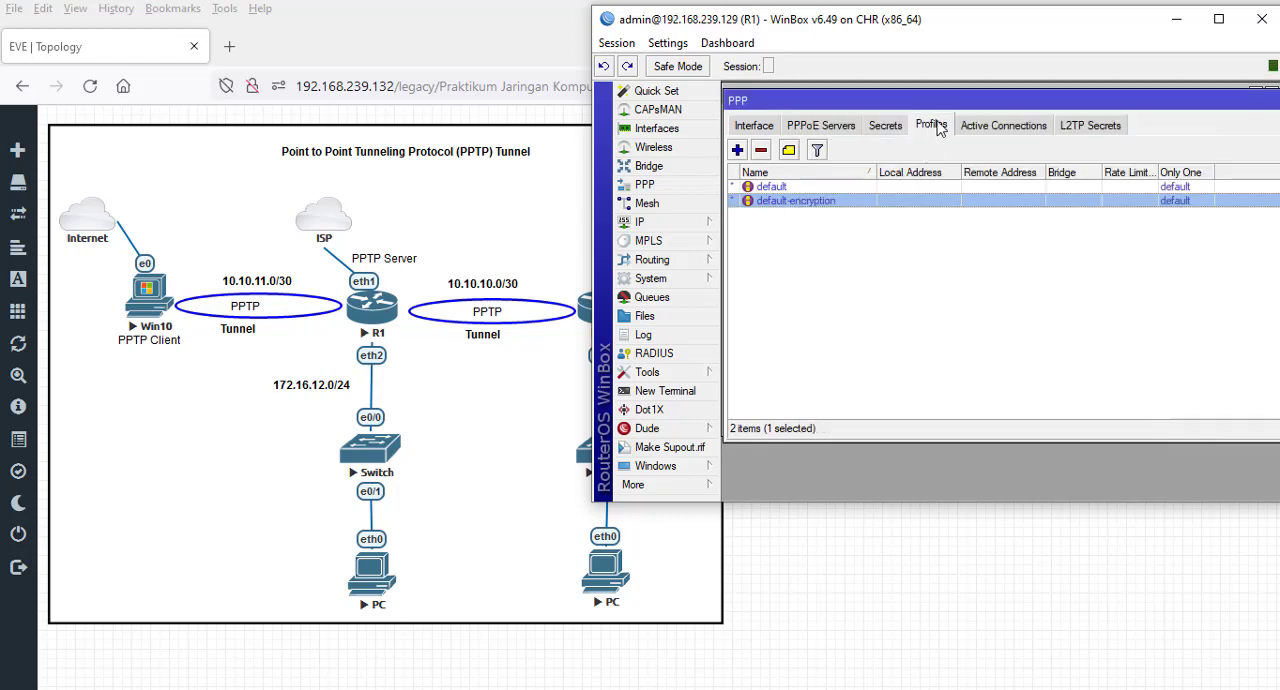
- Create a PPP profile named profilerouter with local address 10.10.10.1 and remote address pool poolpptprouter
left_click(738, 151)
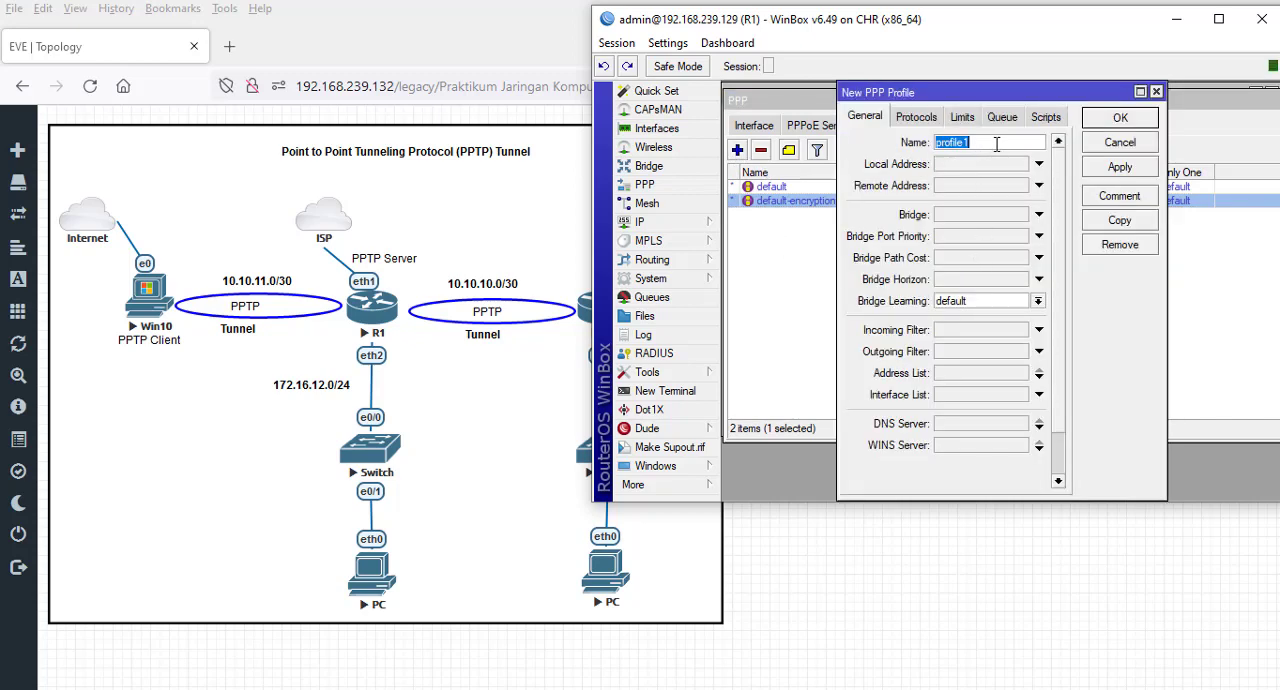
left_click(1000, 144)
type("router")
left_click(1007, 163)
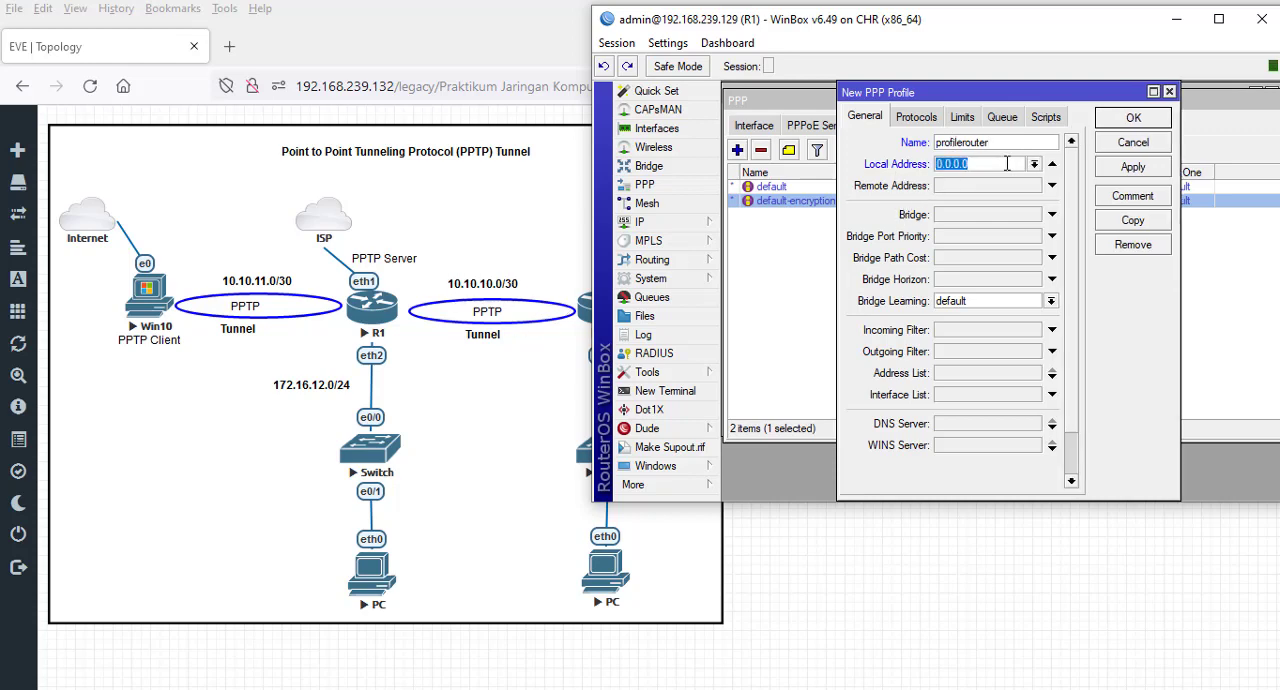
type("10.10.10.1")
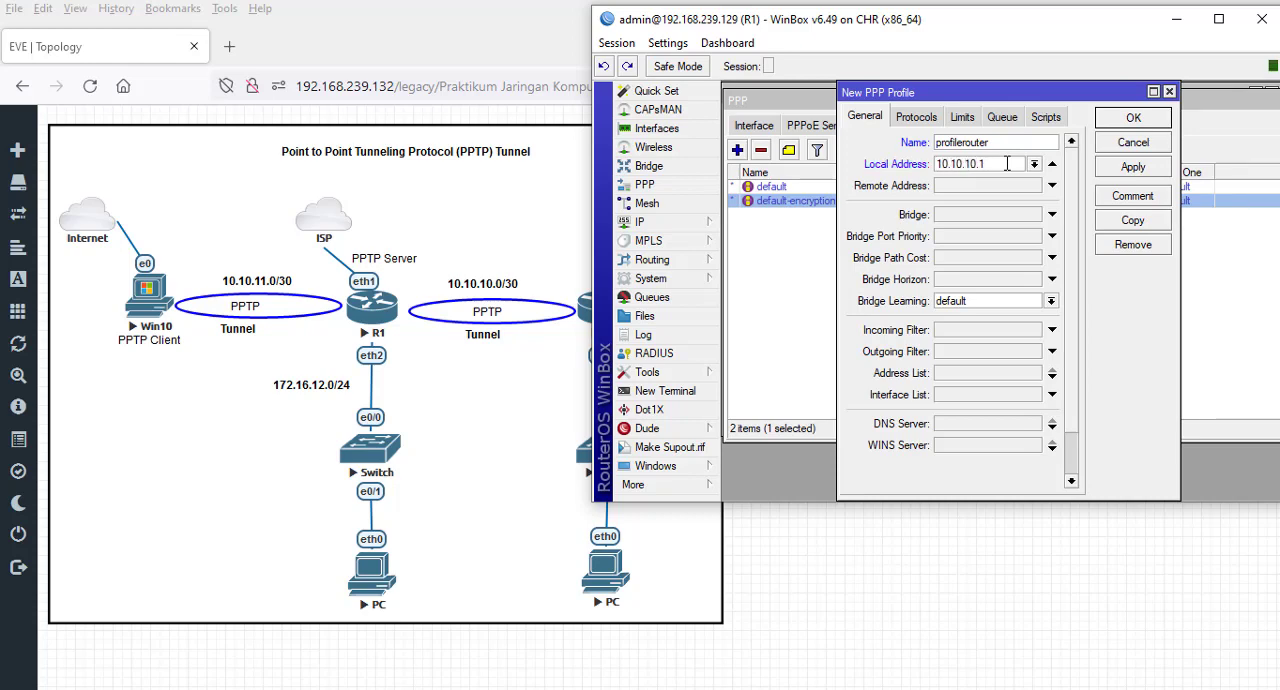
left_click(1052, 186)
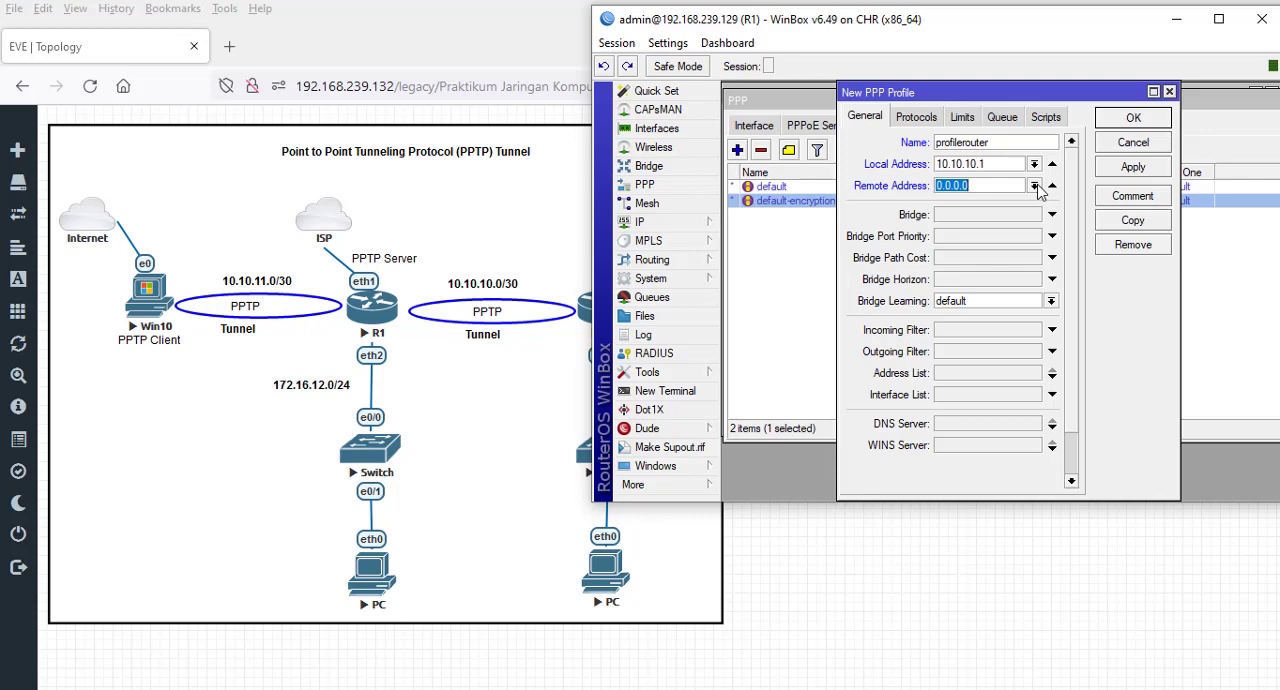
left_click(1036, 187)
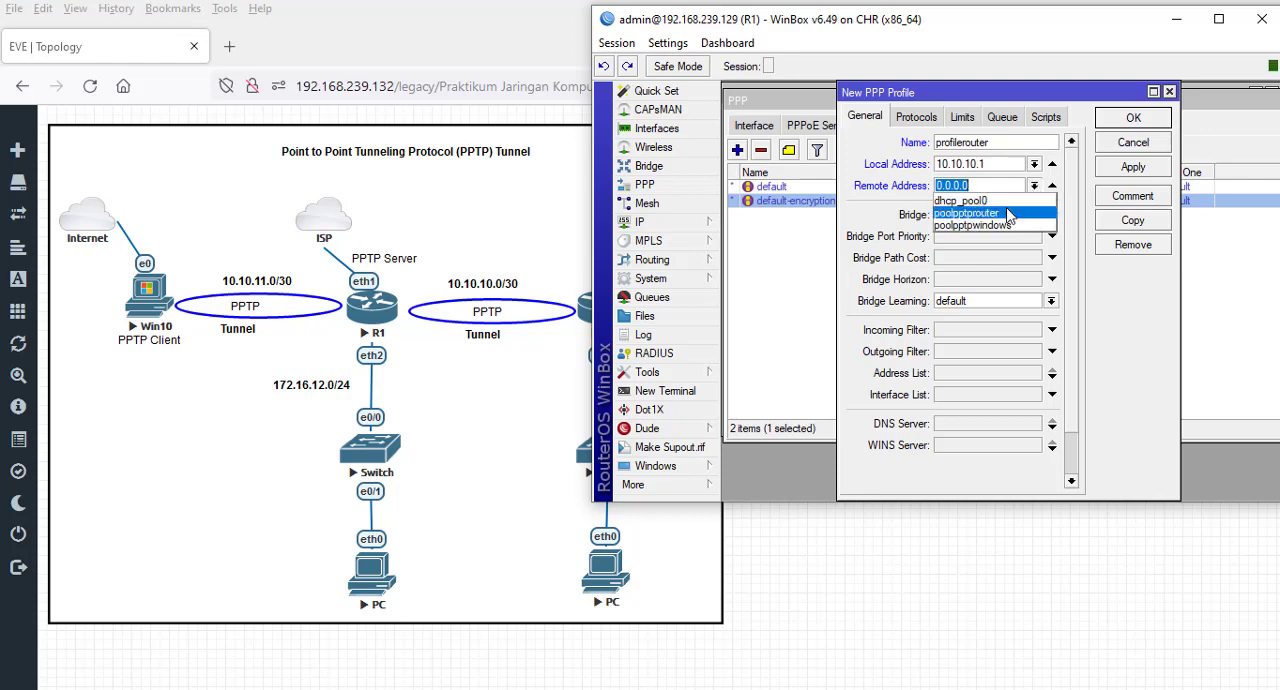
left_click(1008, 214)
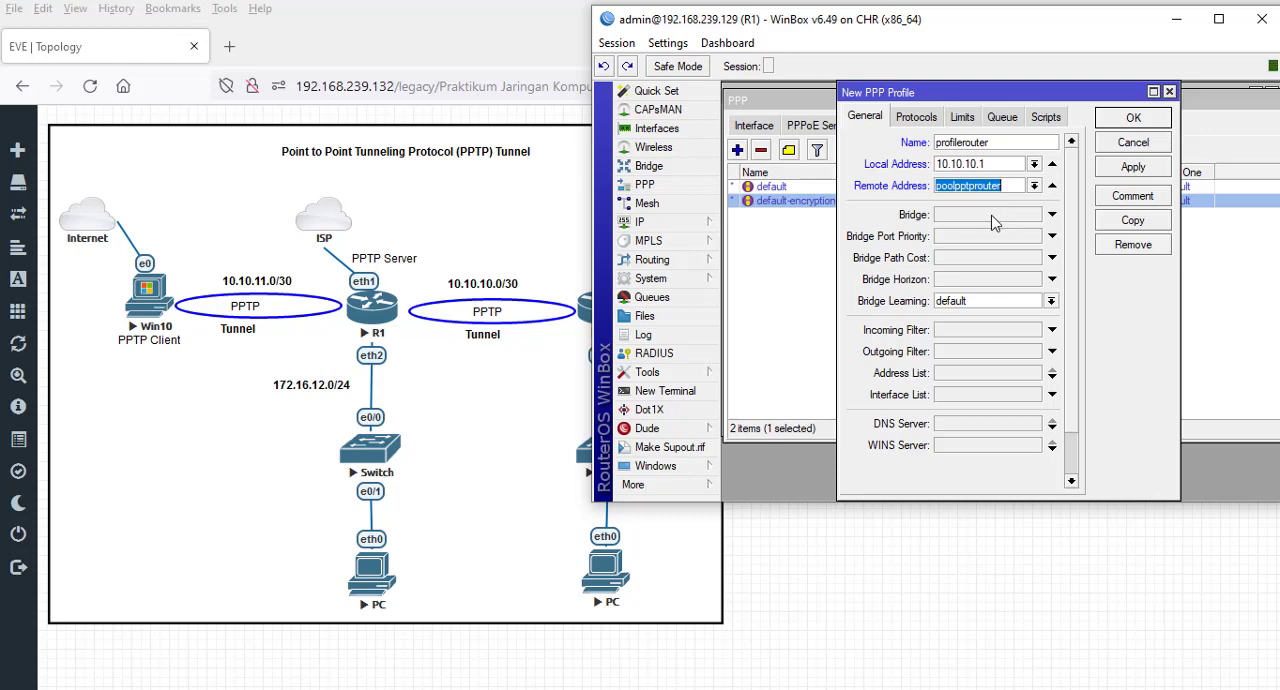
- Set Use Encryption to no in the protocol settings of the profilerouter profile
left_click(927, 118)
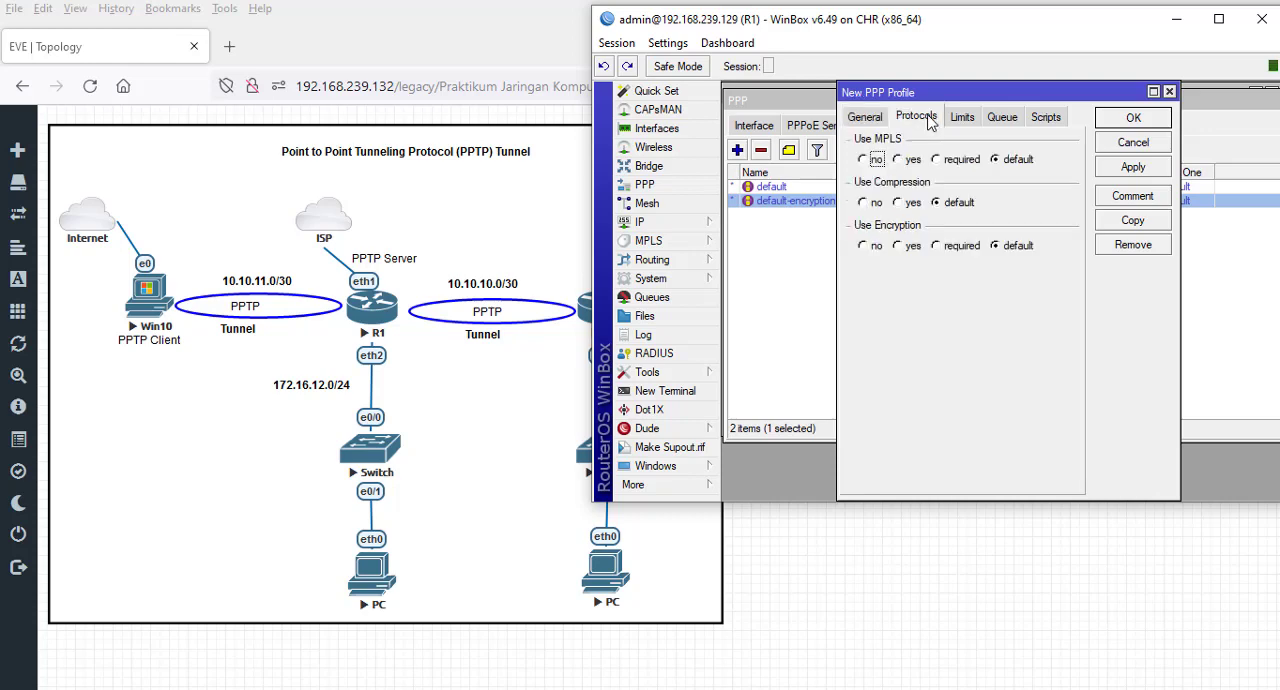
left_click(870, 119)
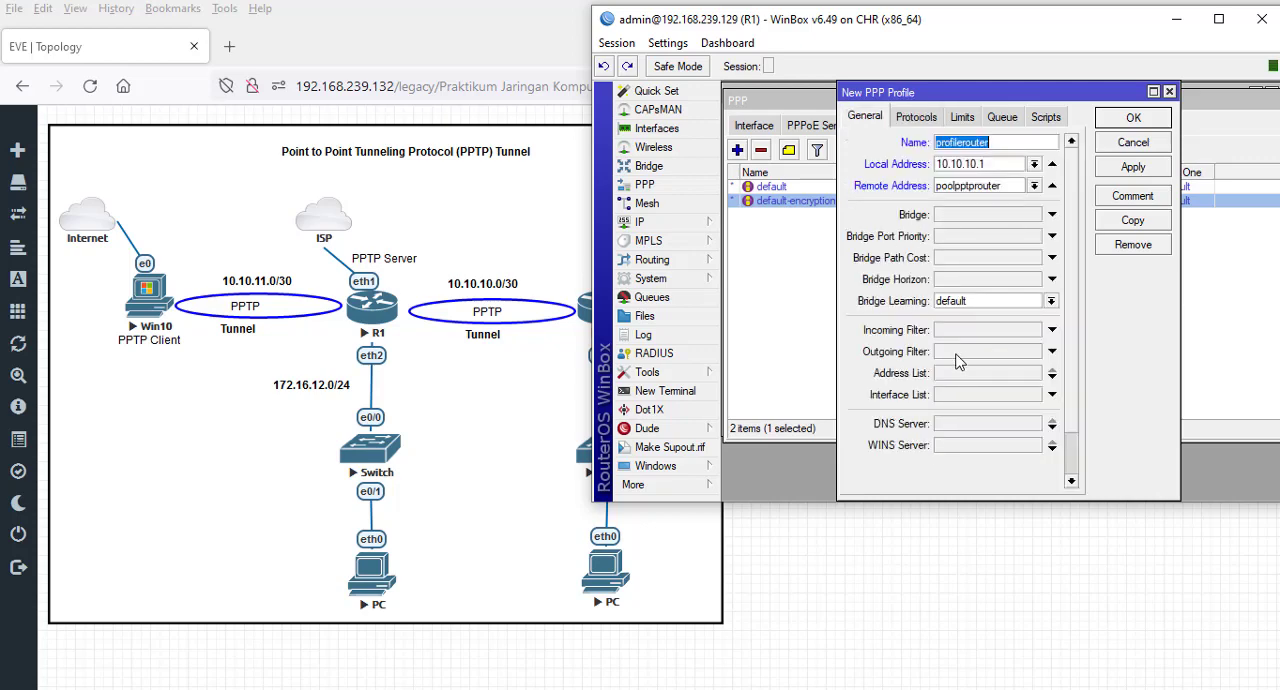
left_click(914, 120)
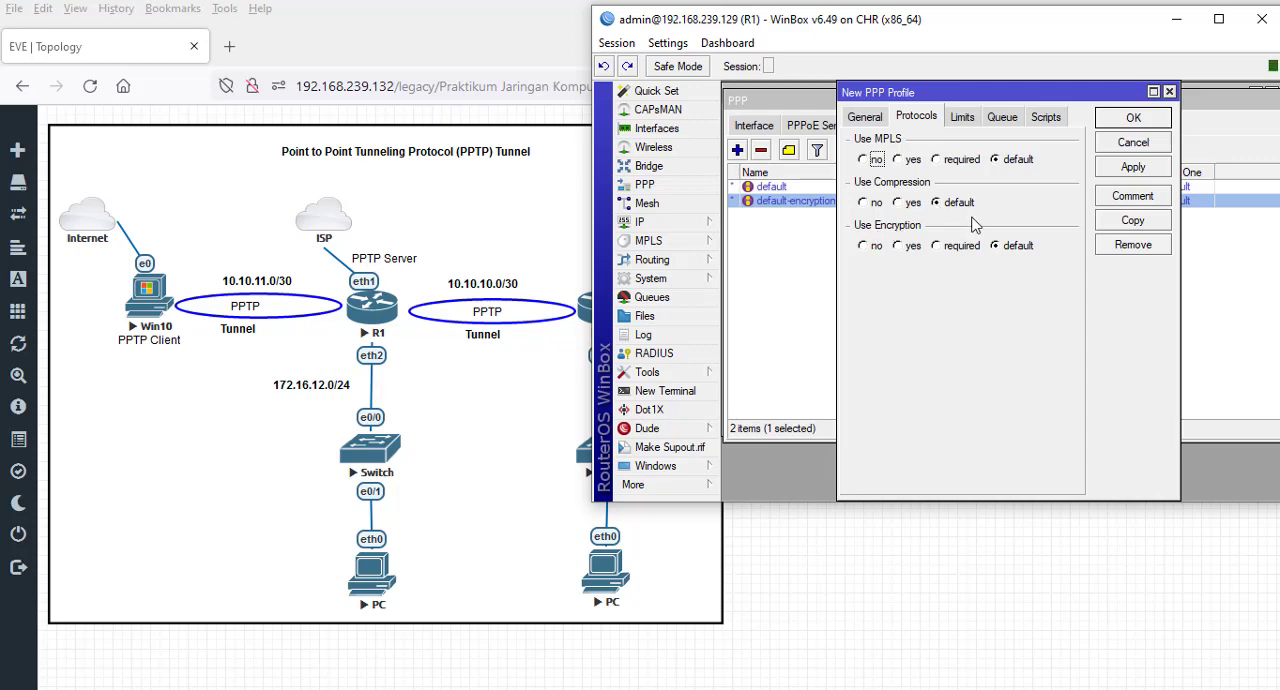
left_click(897, 247)
left_click(866, 246)
- Check the new profile's protocol and limit settings, leave the rate limit empty and save profilerouter
left_click(967, 118)
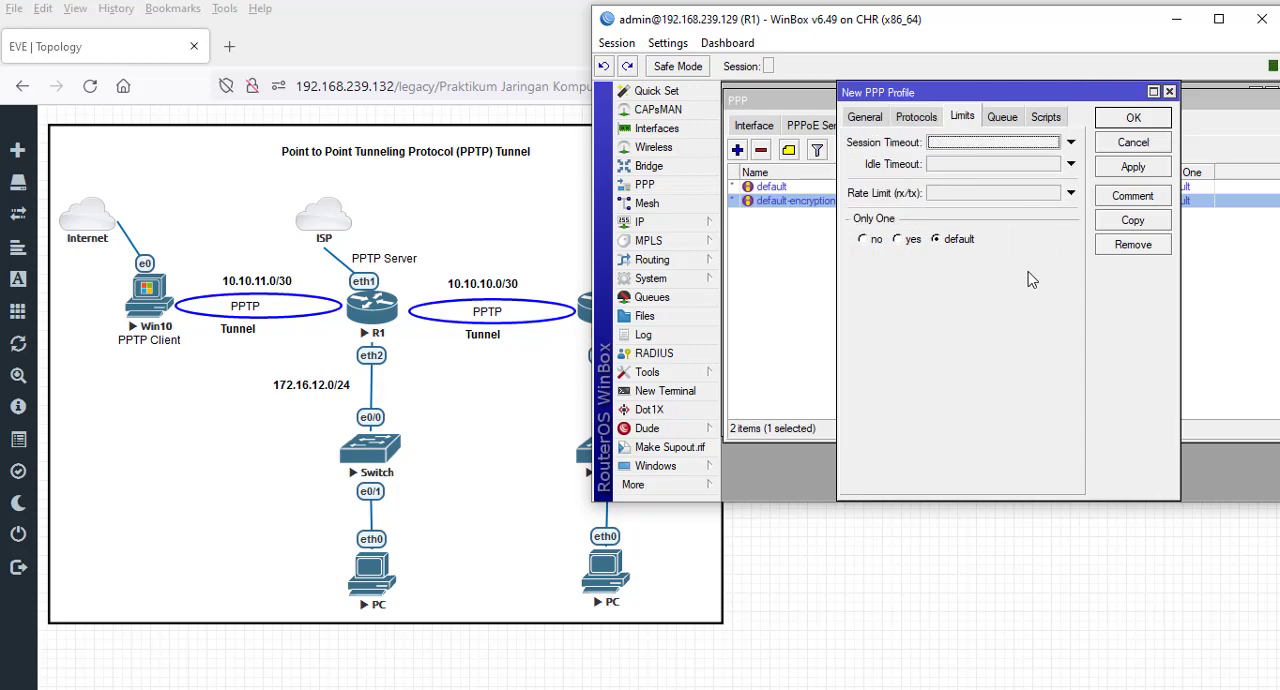
left_click(914, 118)
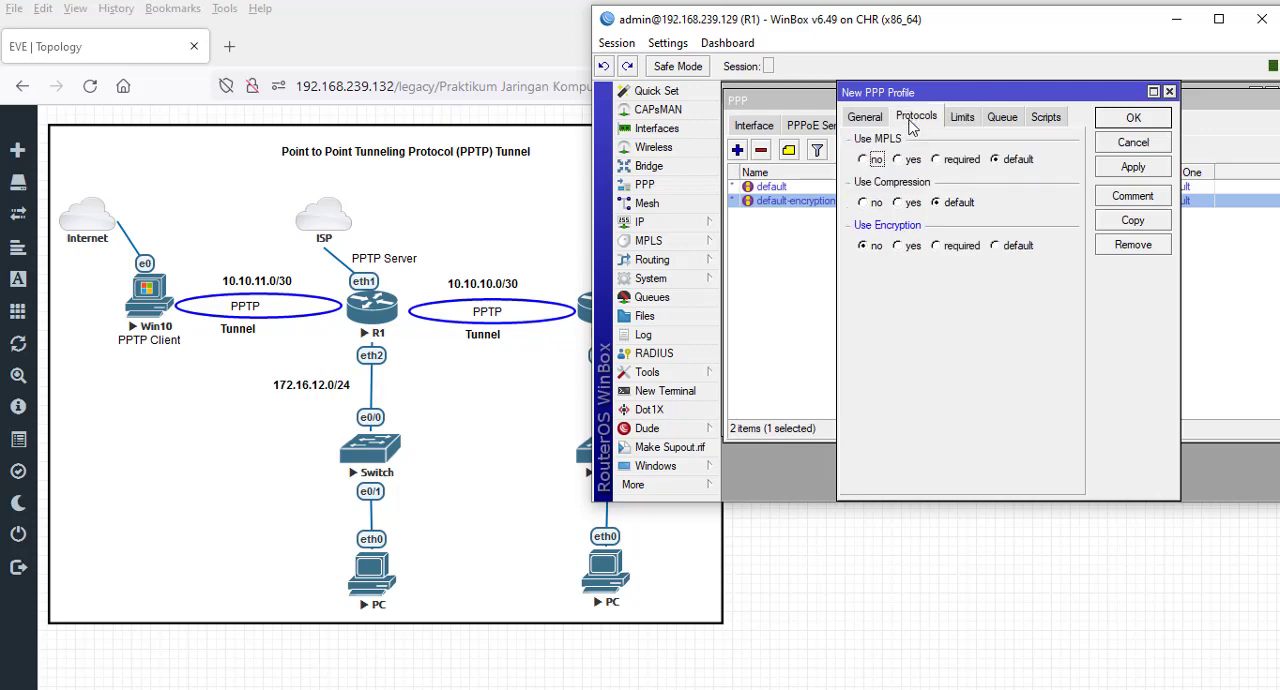
left_click(962, 118)
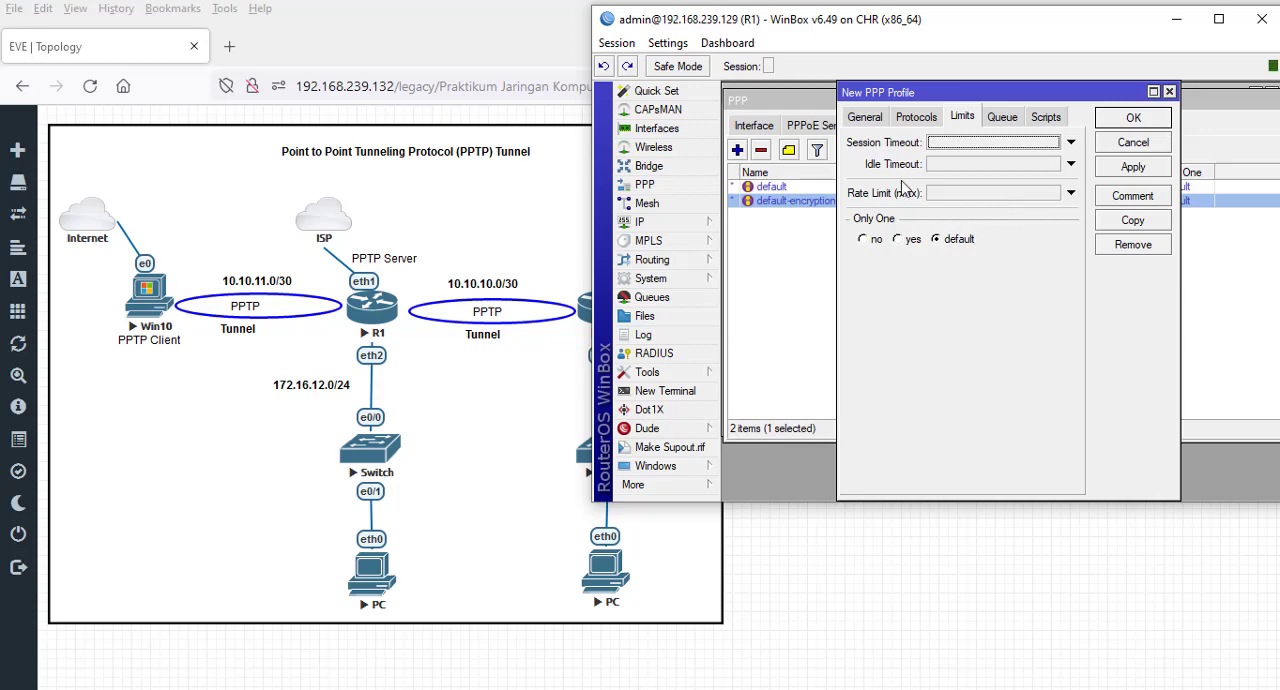
left_click(975, 195)
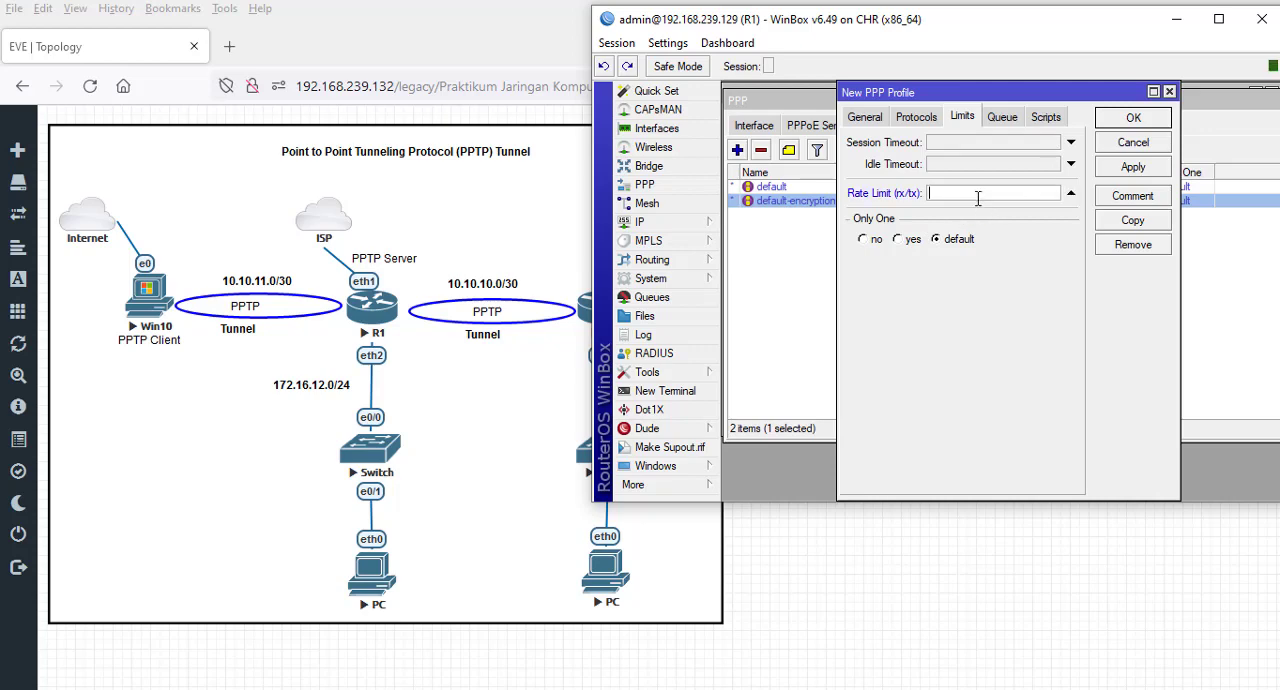
left_click(1071, 194)
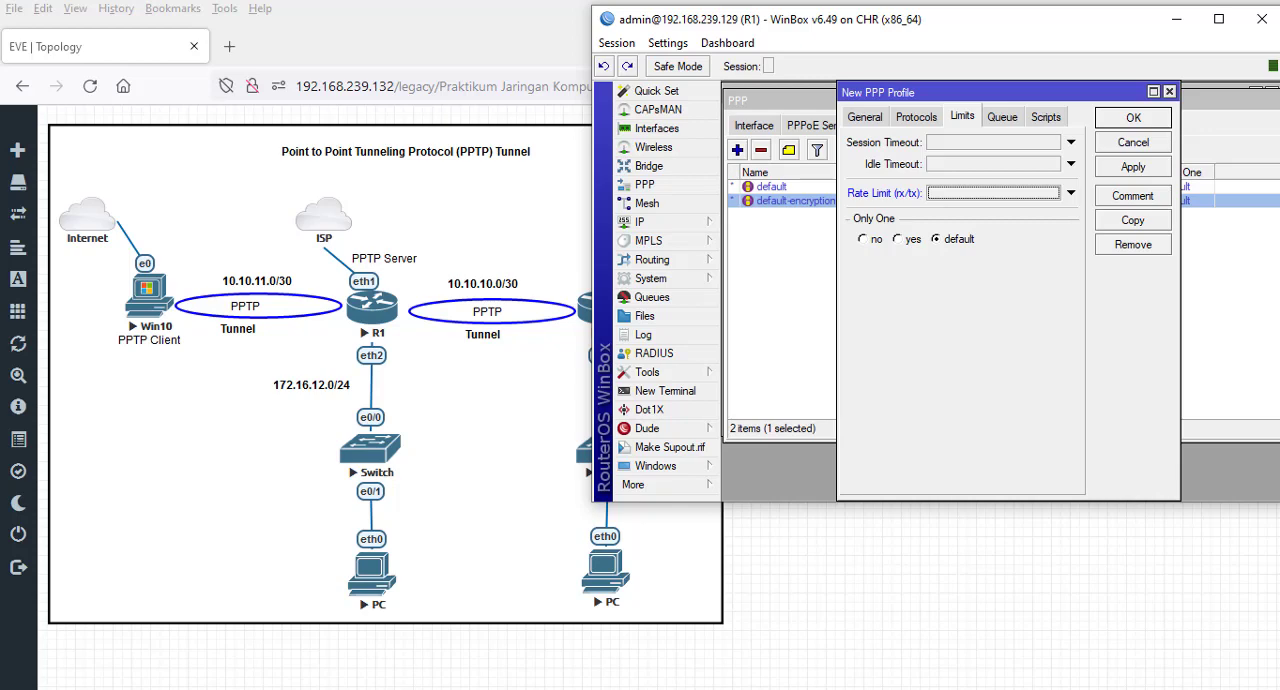
left_click(865, 117)
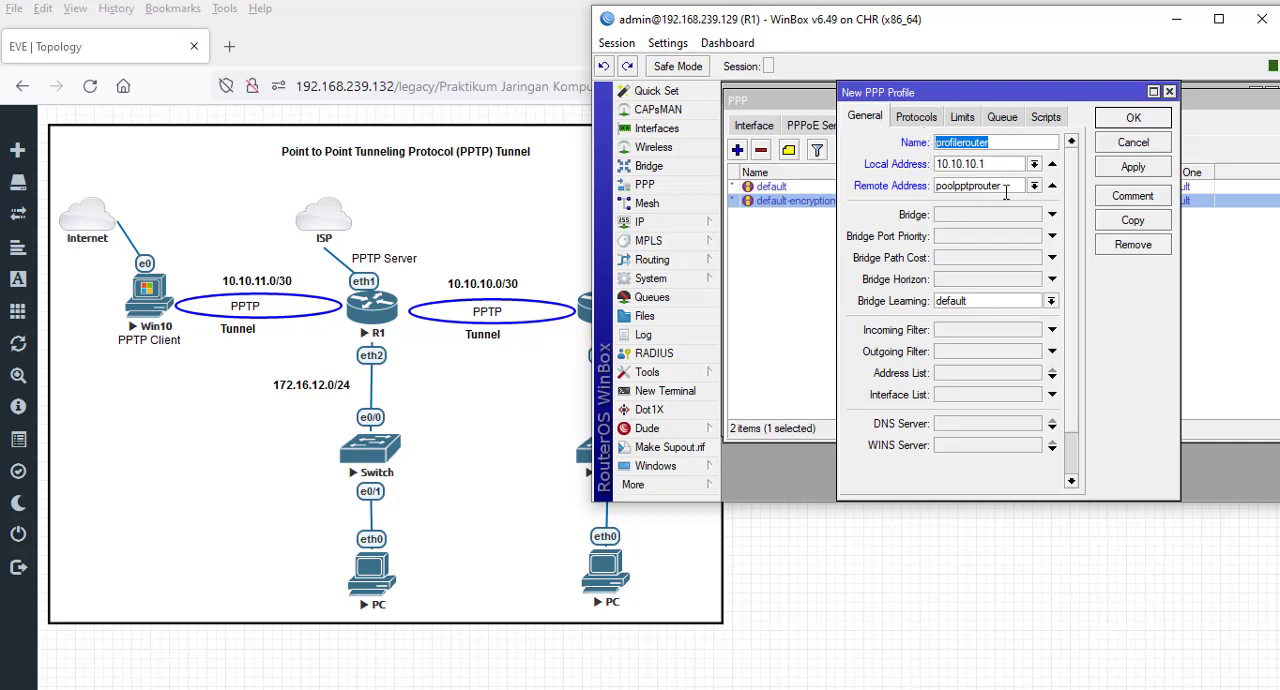
left_click(1122, 124)
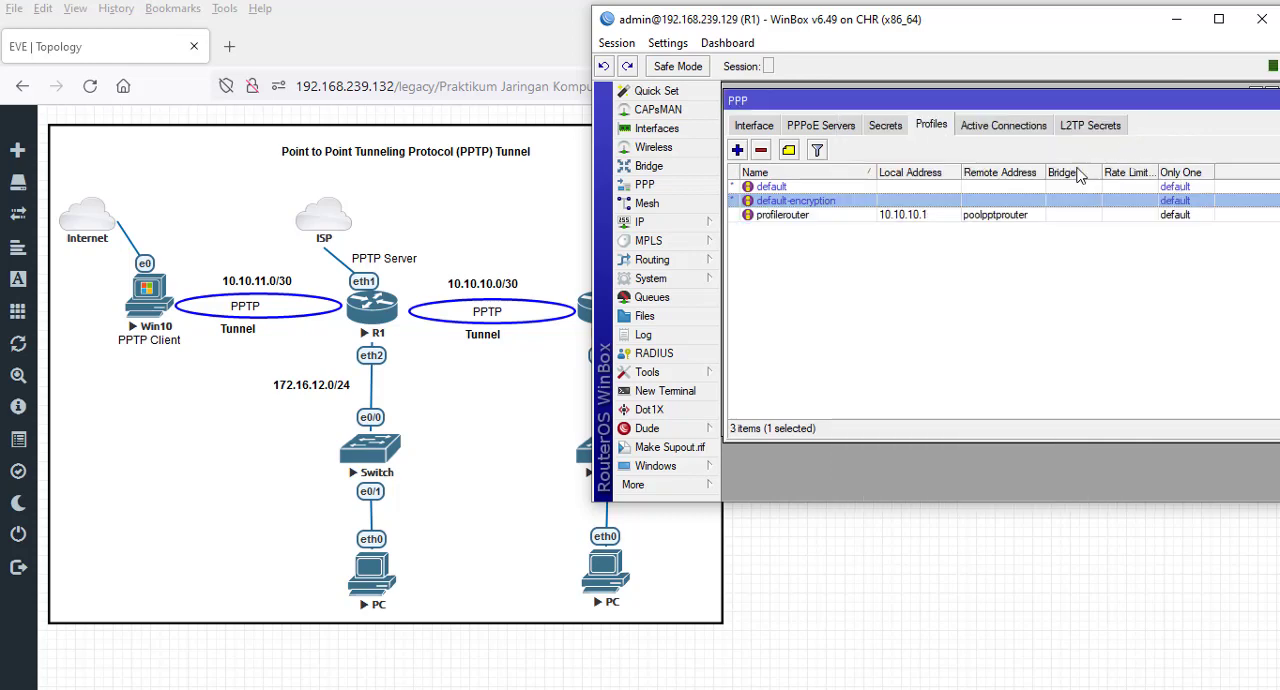
- Create a PPP profile named profilewindows with local address 10.10.11.1 and remote address pool poolpptpwindows
left_click(737, 149)
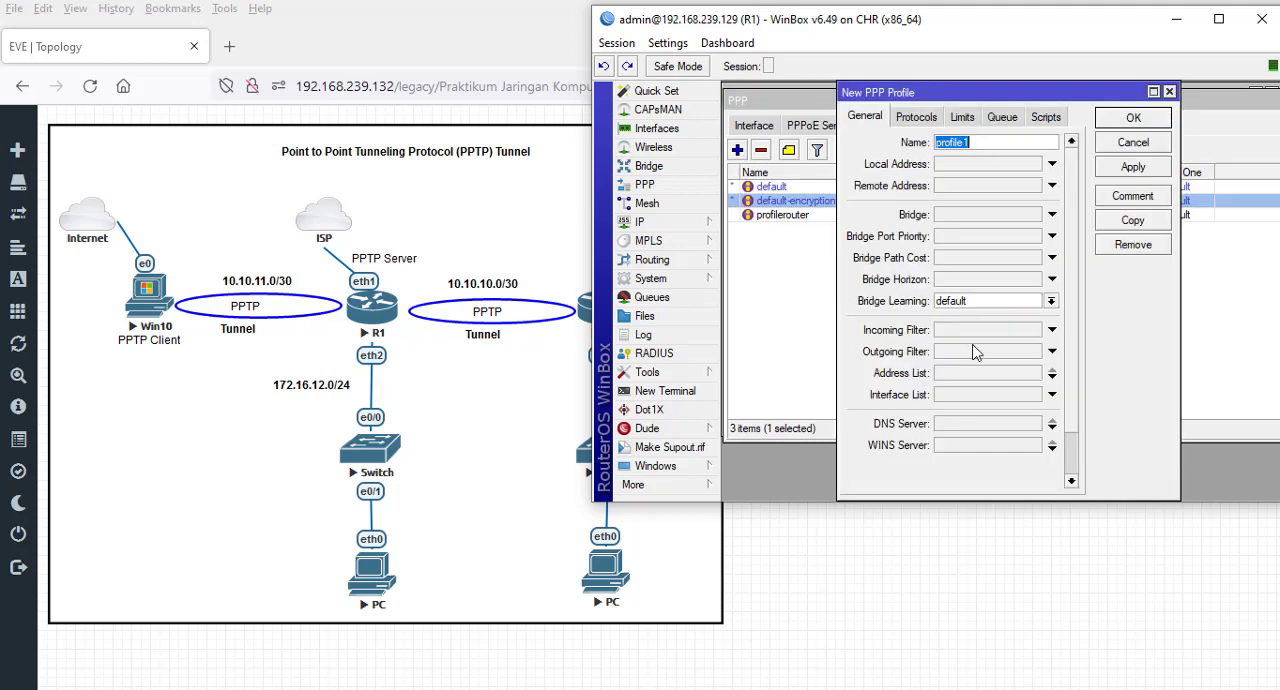
left_click(1008, 141)
type("windows")
left_click(1052, 164)
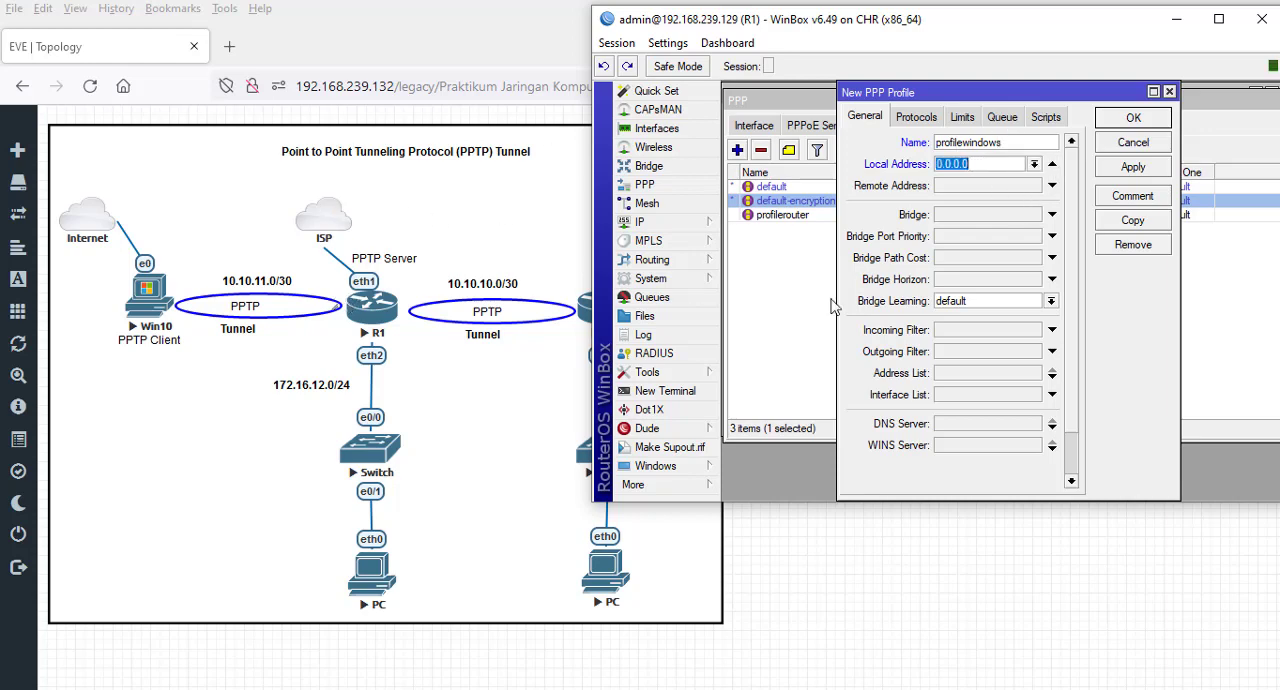
type("10.")
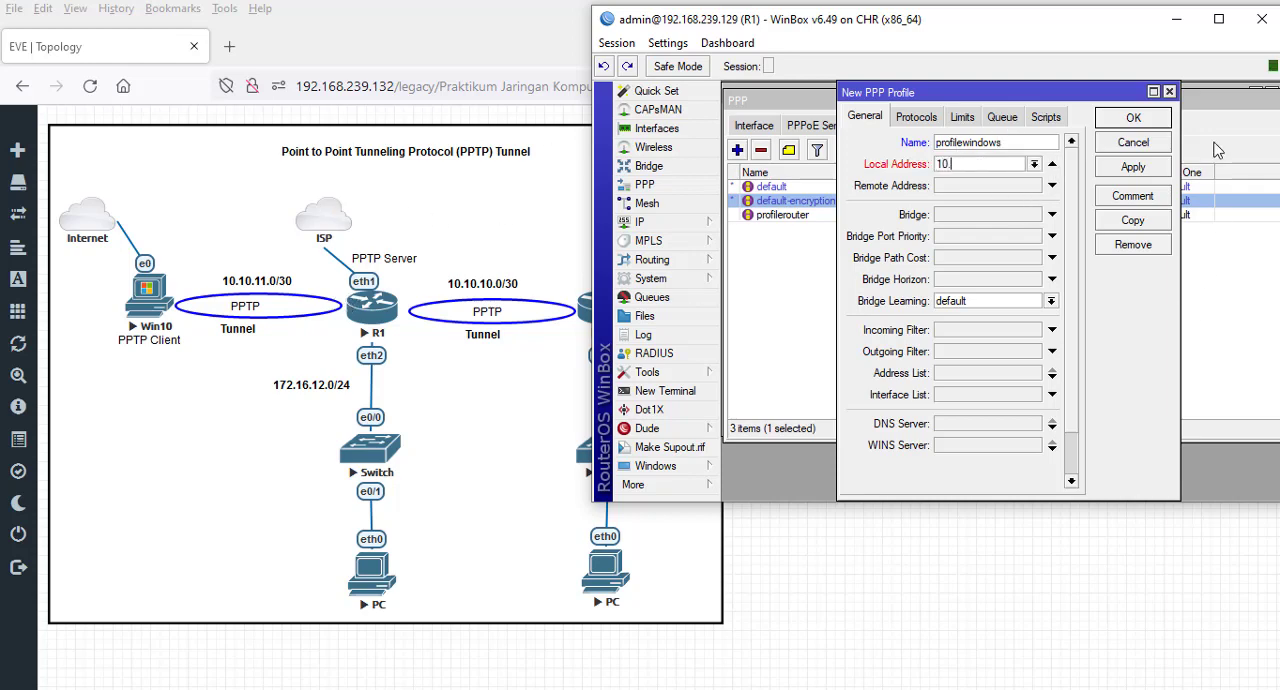
type("10.11.1")
left_click(1052, 186)
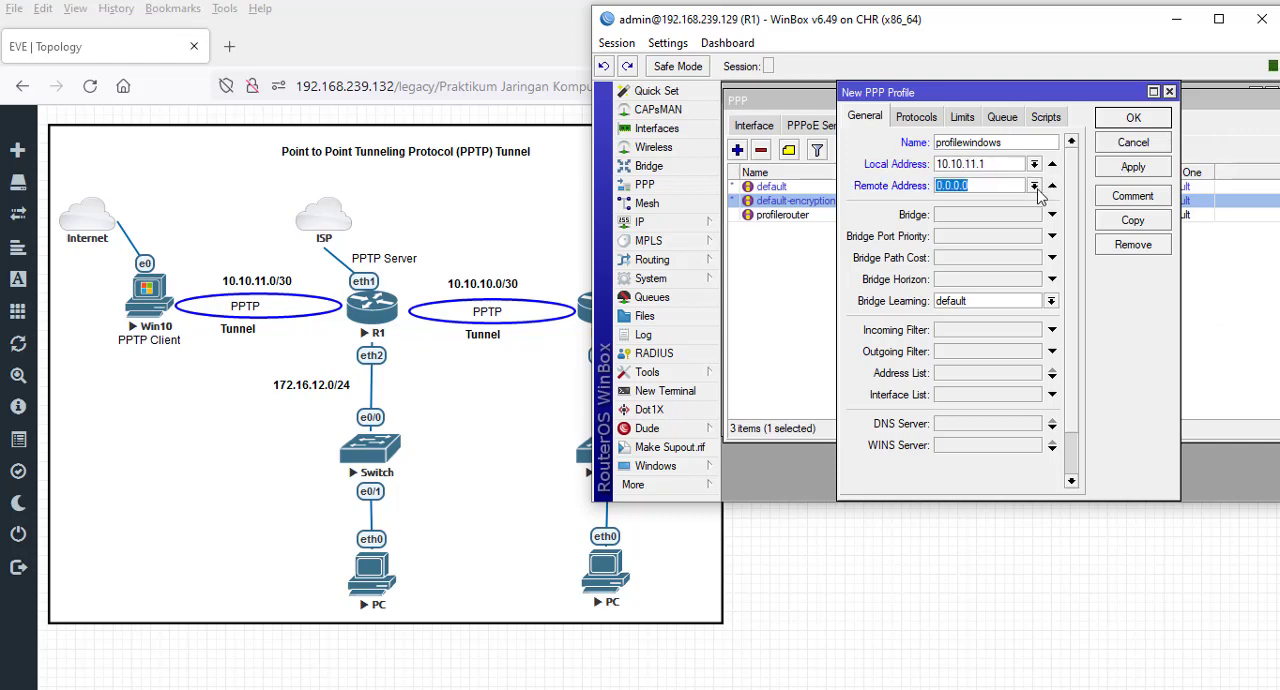
left_click(1034, 186)
left_click(1020, 226)
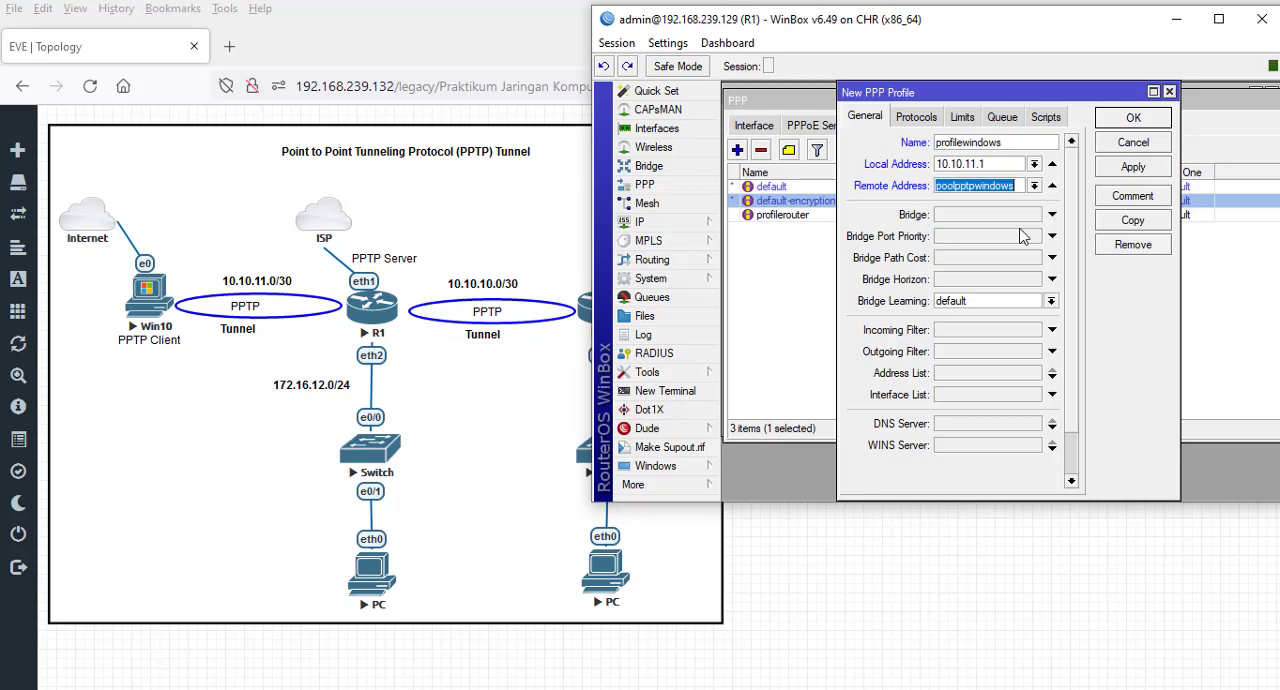
- Set both Use Encryption and the Only One limit to no for the profilewindows profile
left_click(908, 122)
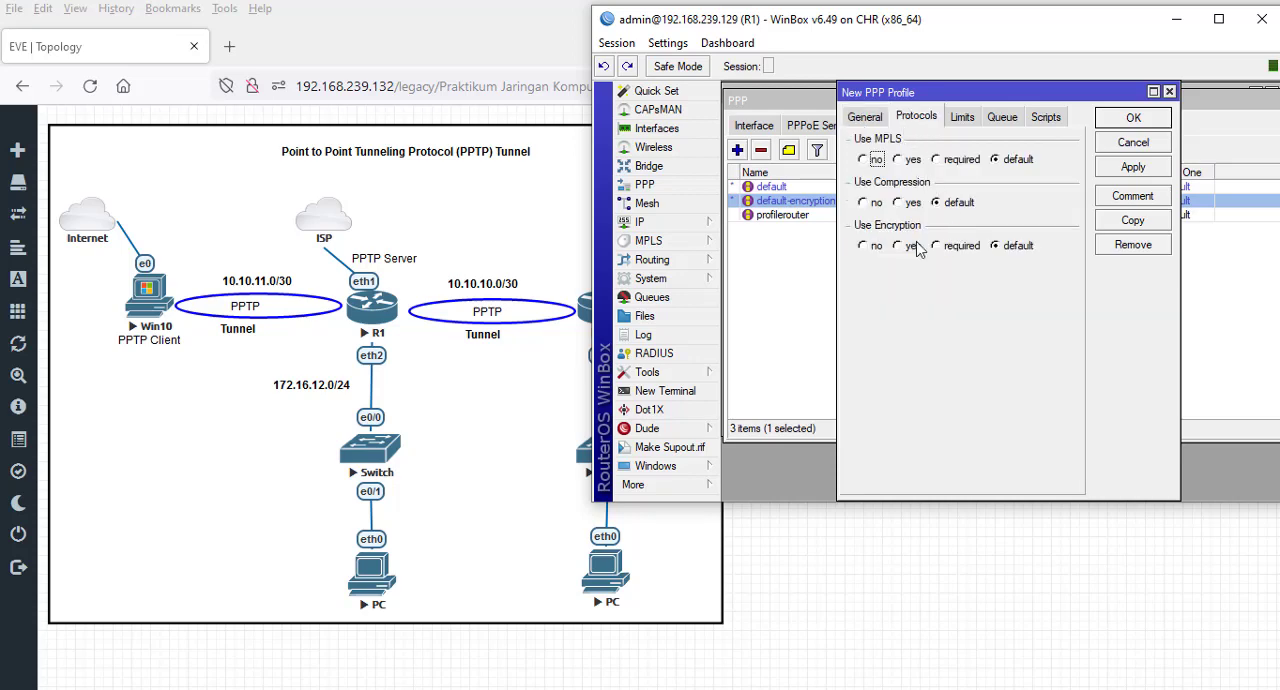
left_click(864, 245)
left_click(976, 119)
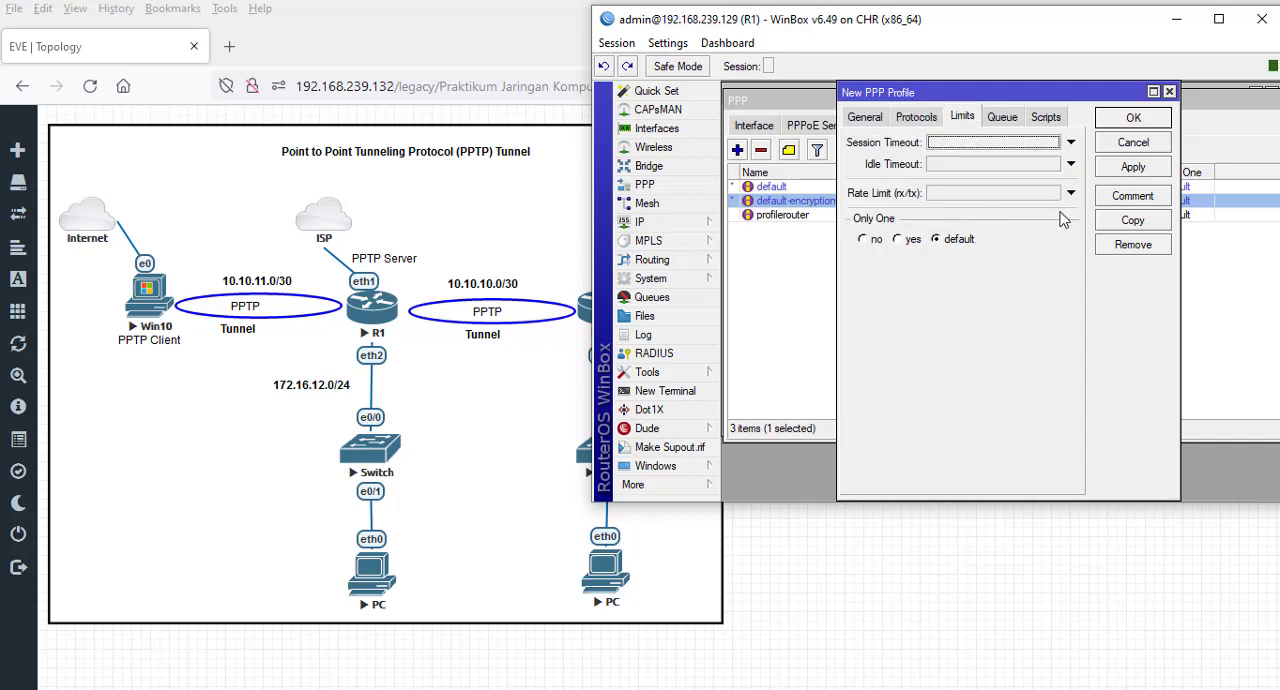
left_click(909, 240)
left_click(866, 240)
- Change Use Encryption to yes for the profilewindows profile and save the profile
left_click(914, 120)
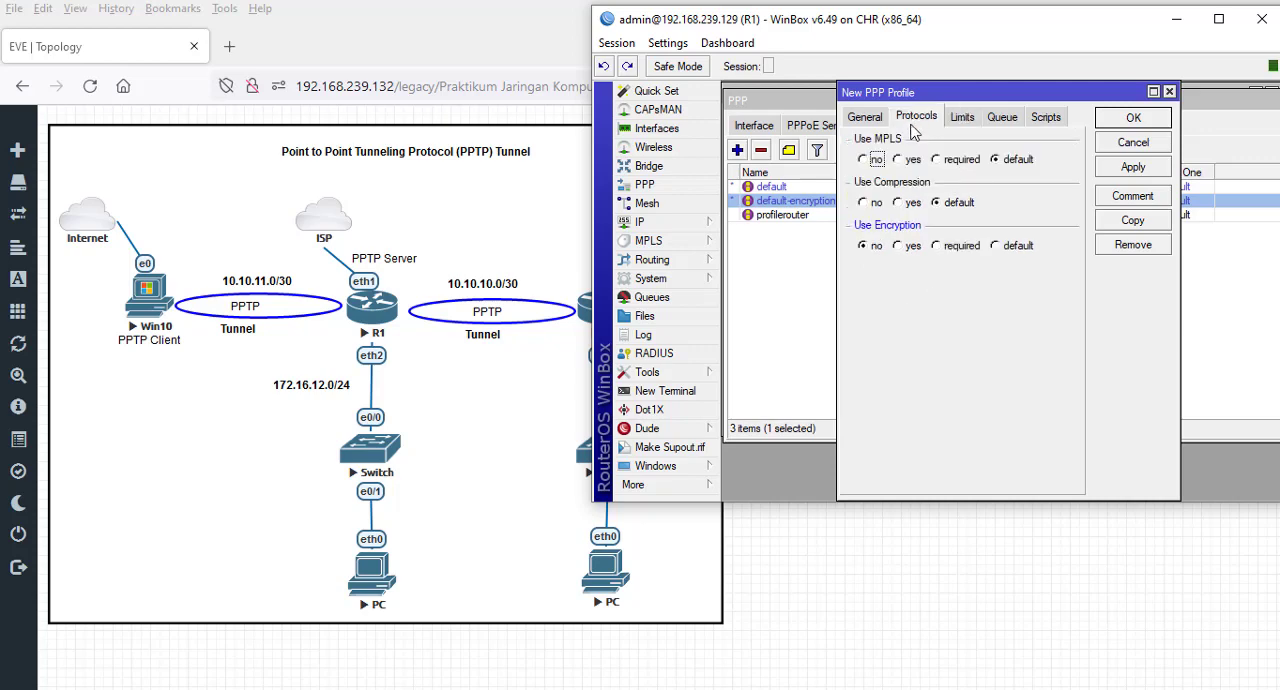
left_click(900, 246)
left_click(1152, 168)
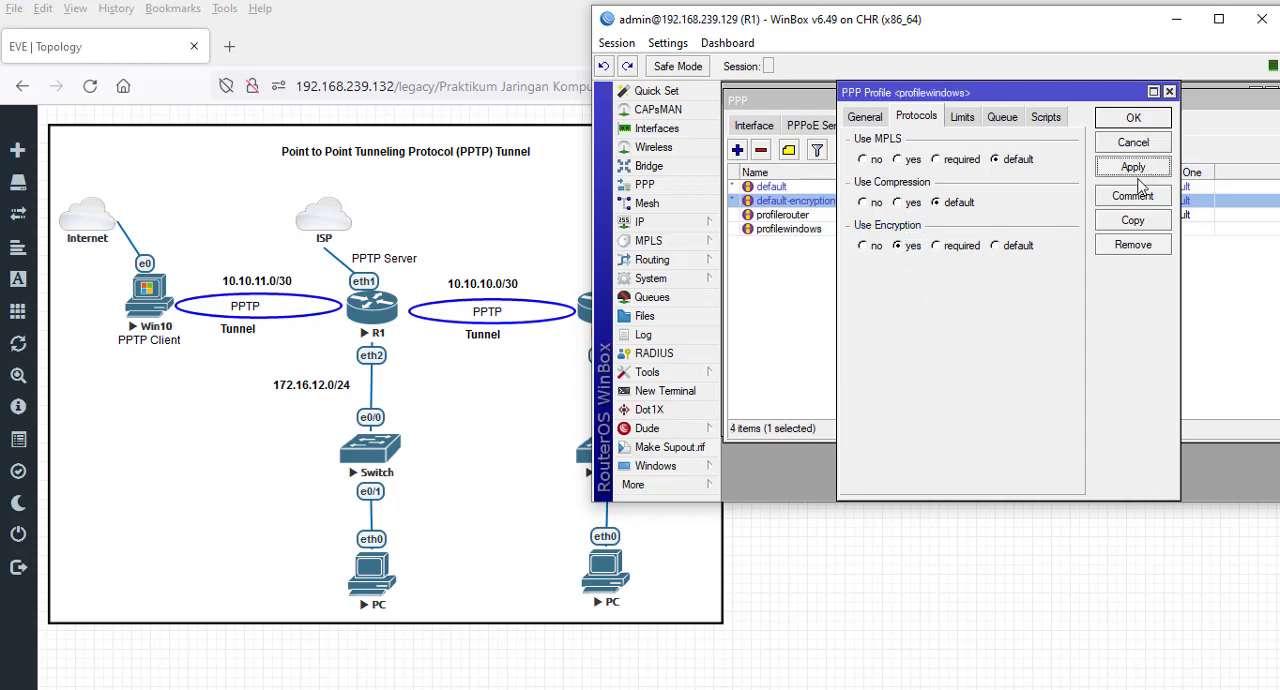
left_click(1102, 123)
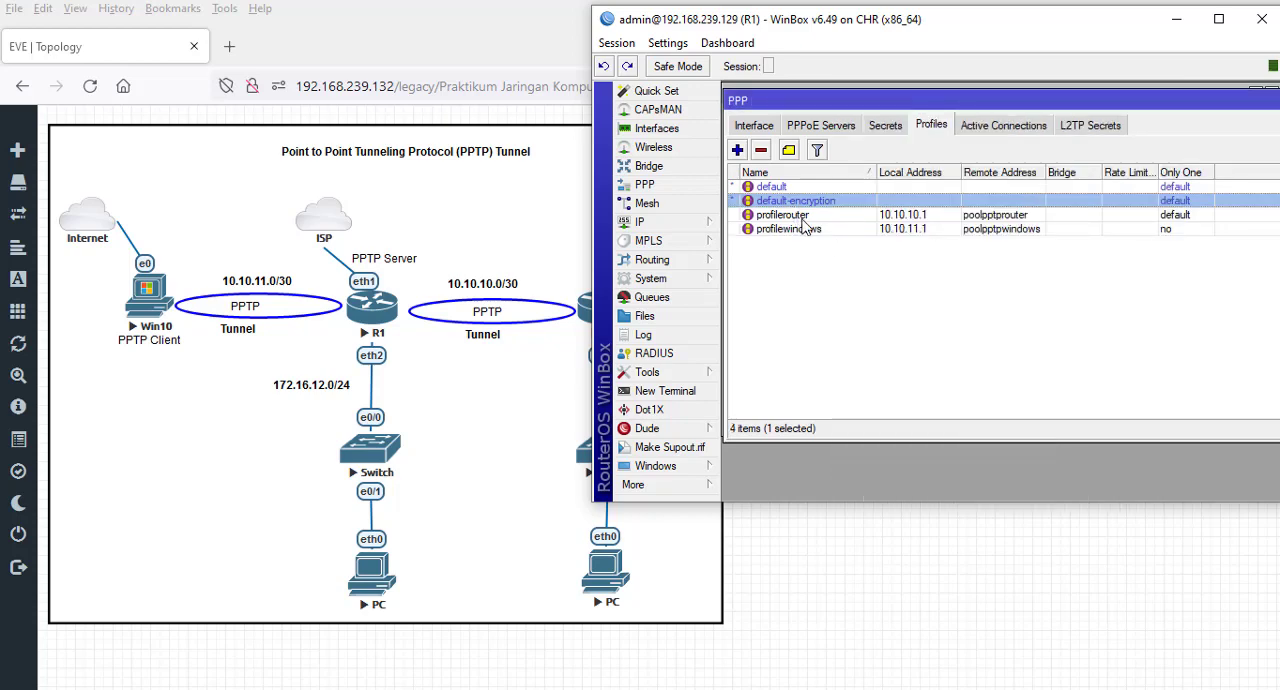
- Set the Only One limit to no and Use Encryption to yes for profilerouter, and save the profile
double_click(804, 216)
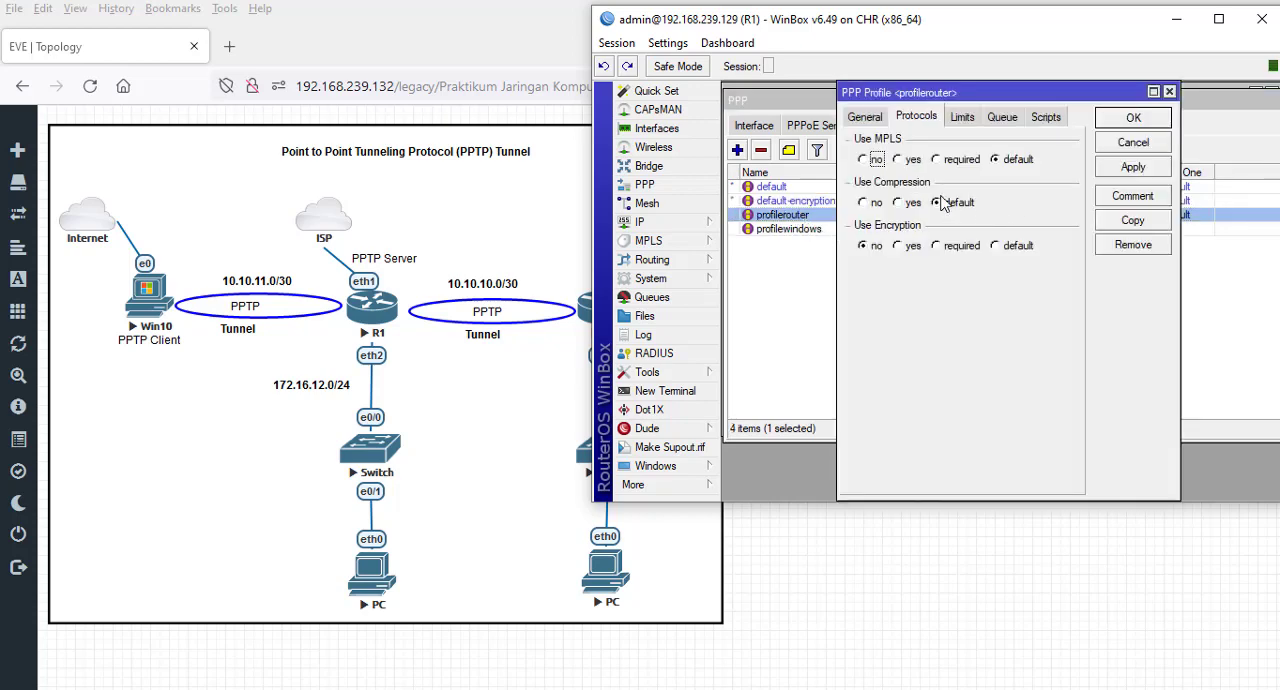
left_click(964, 124)
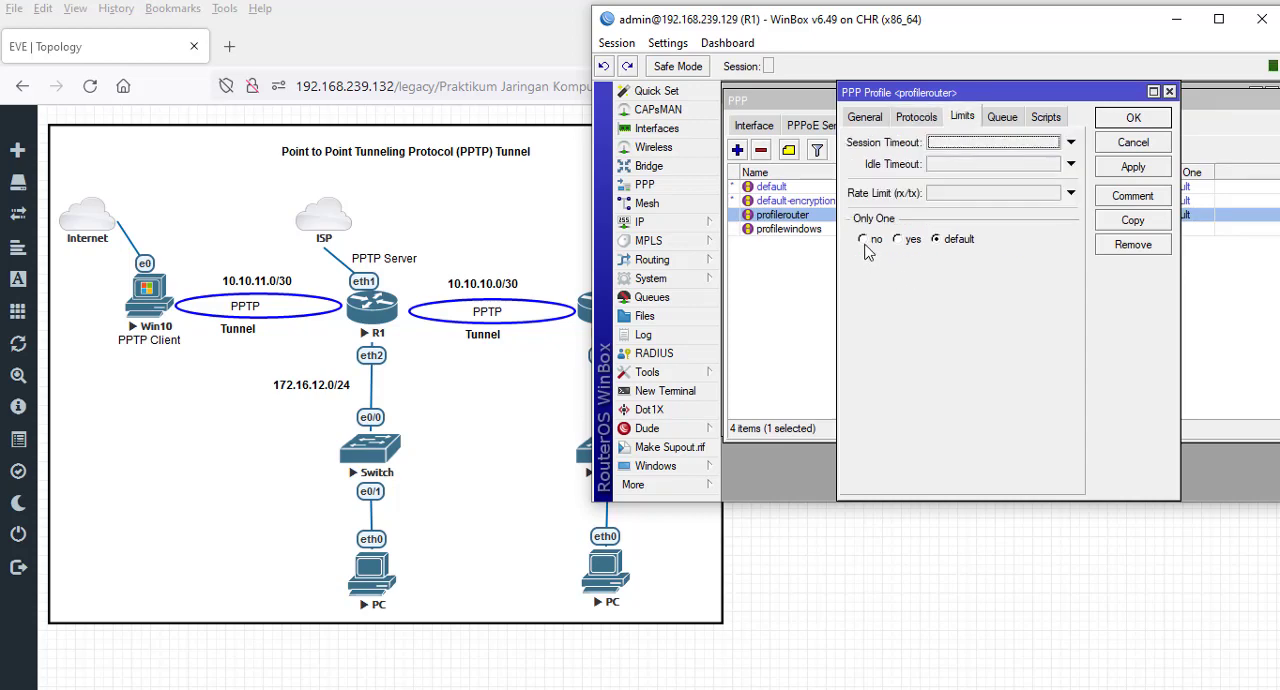
left_click(866, 240)
left_click(916, 117)
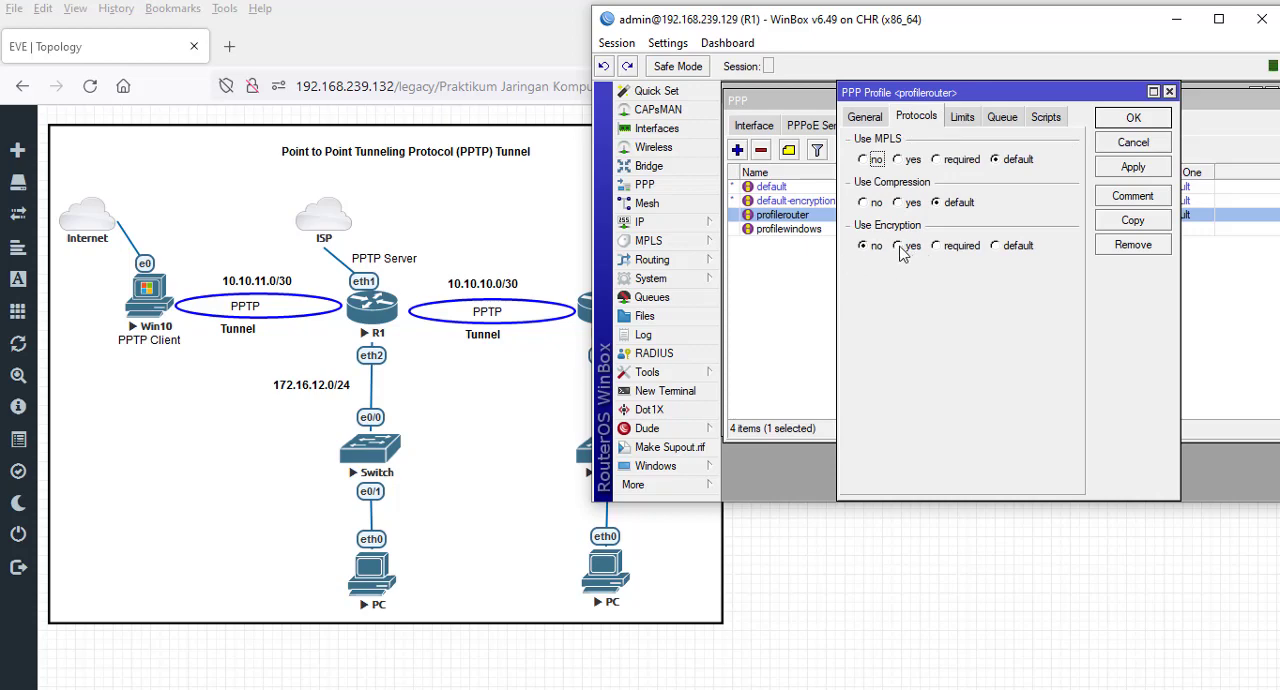
left_click(906, 246)
left_click(1129, 121)
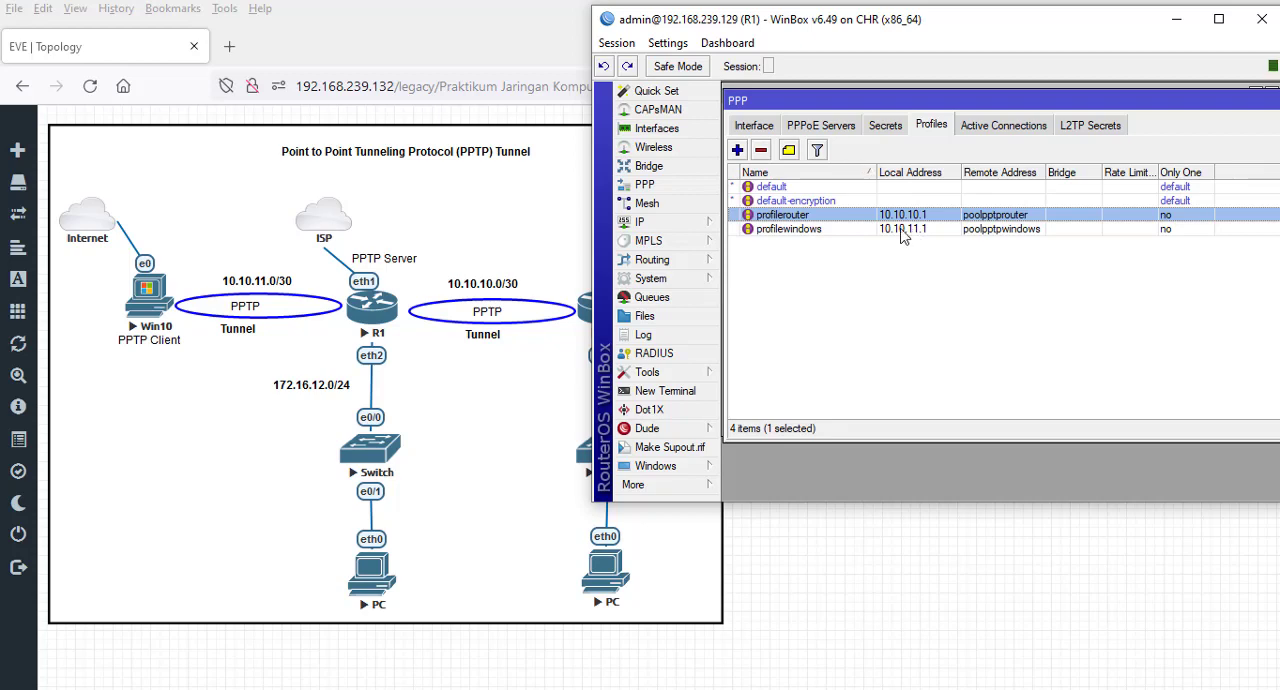
- Create a new PPP secret named clientrouter and enter its password
left_click(884, 127)
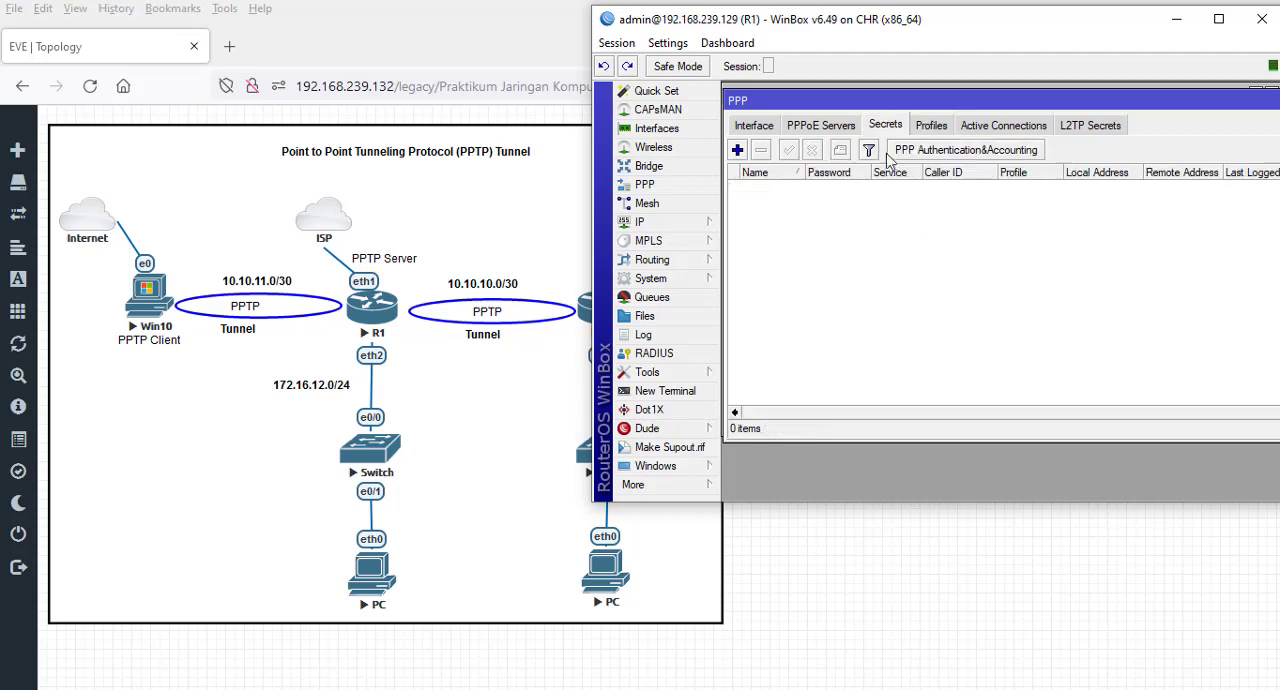
left_click(935, 126)
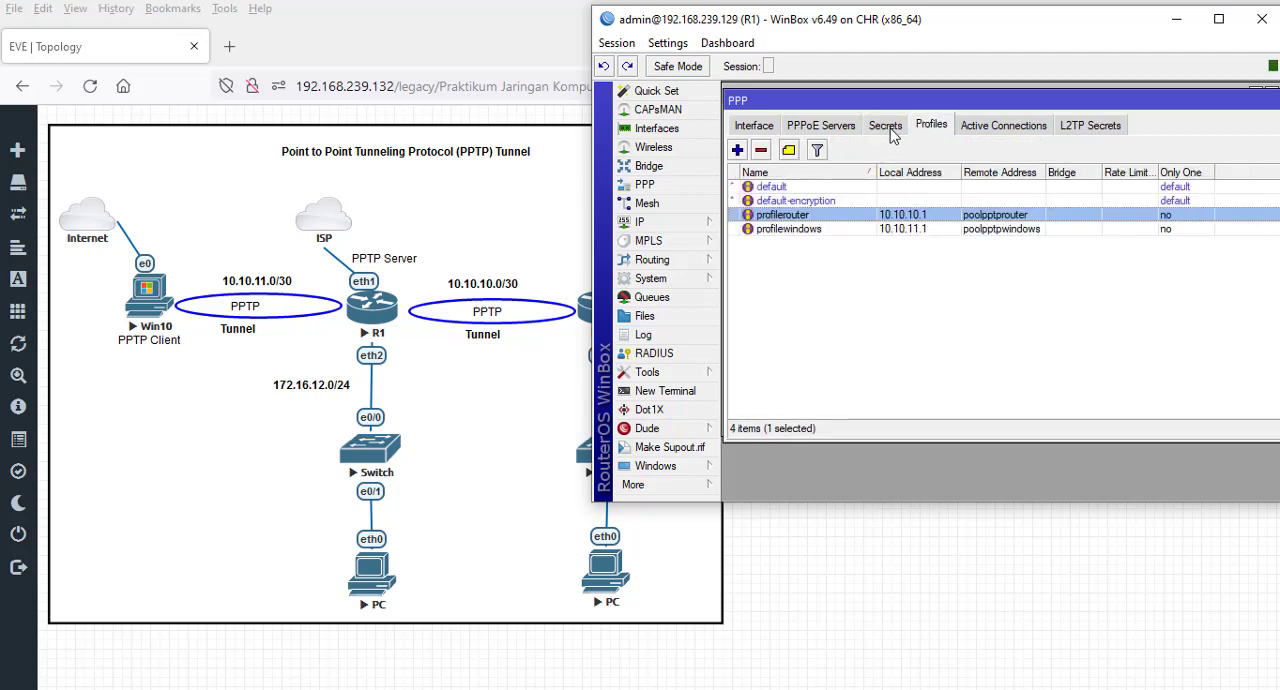
left_click(886, 127)
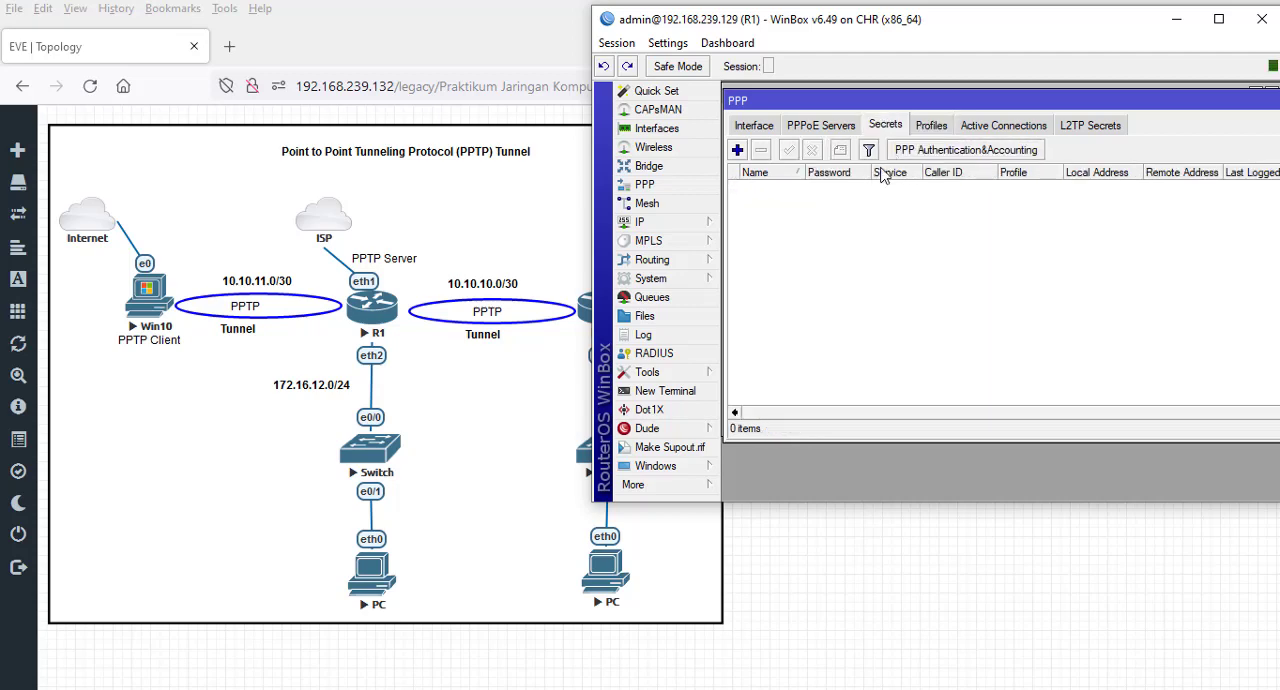
left_click(737, 150)
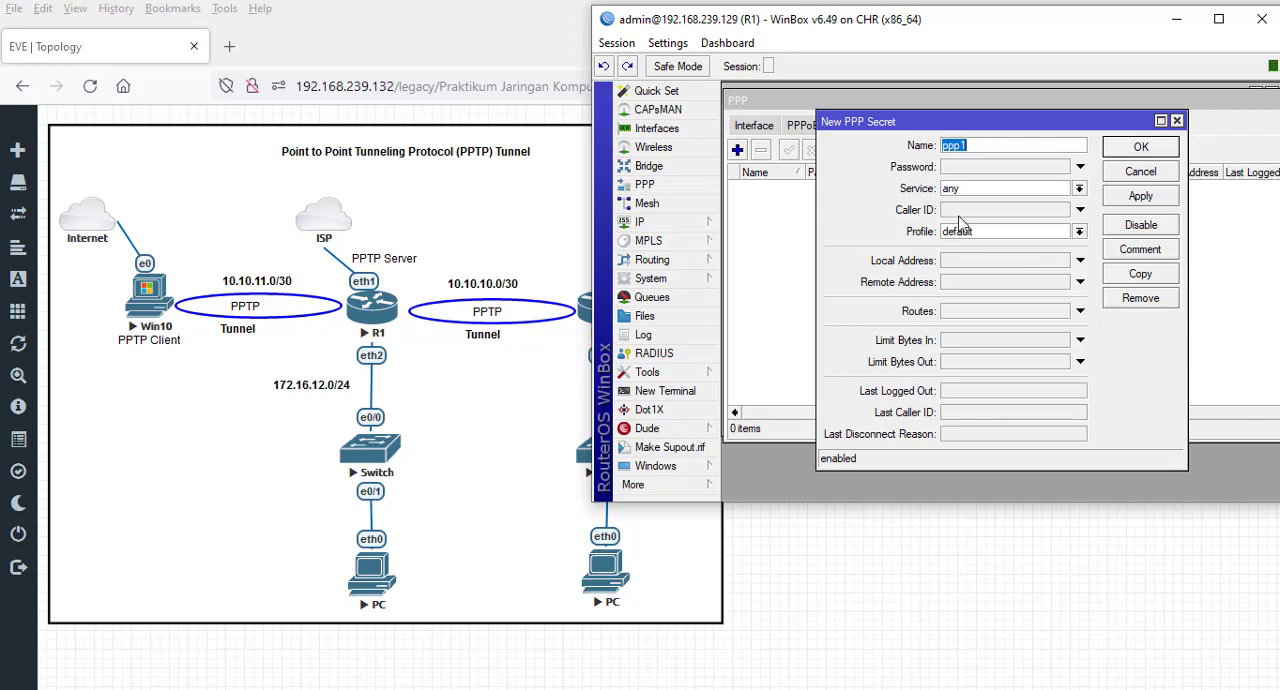
left_click_drag(990, 122, 914, 201)
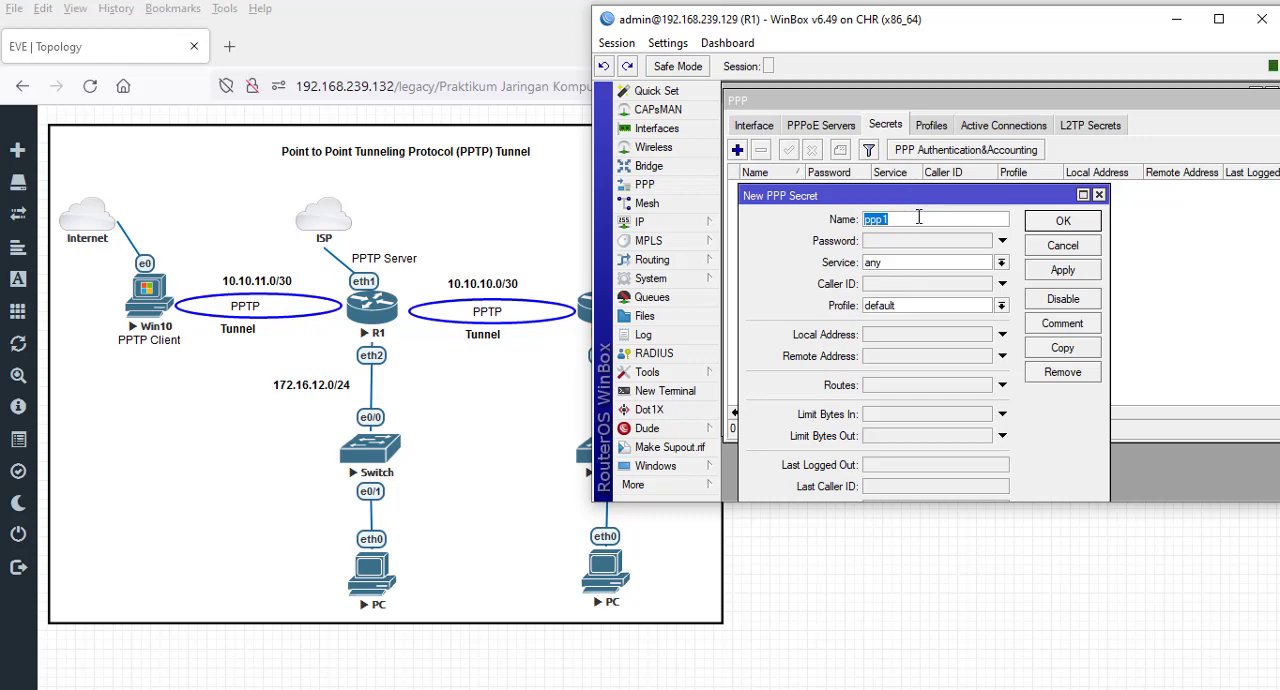
type("clientrouter")
left_click(932, 242)
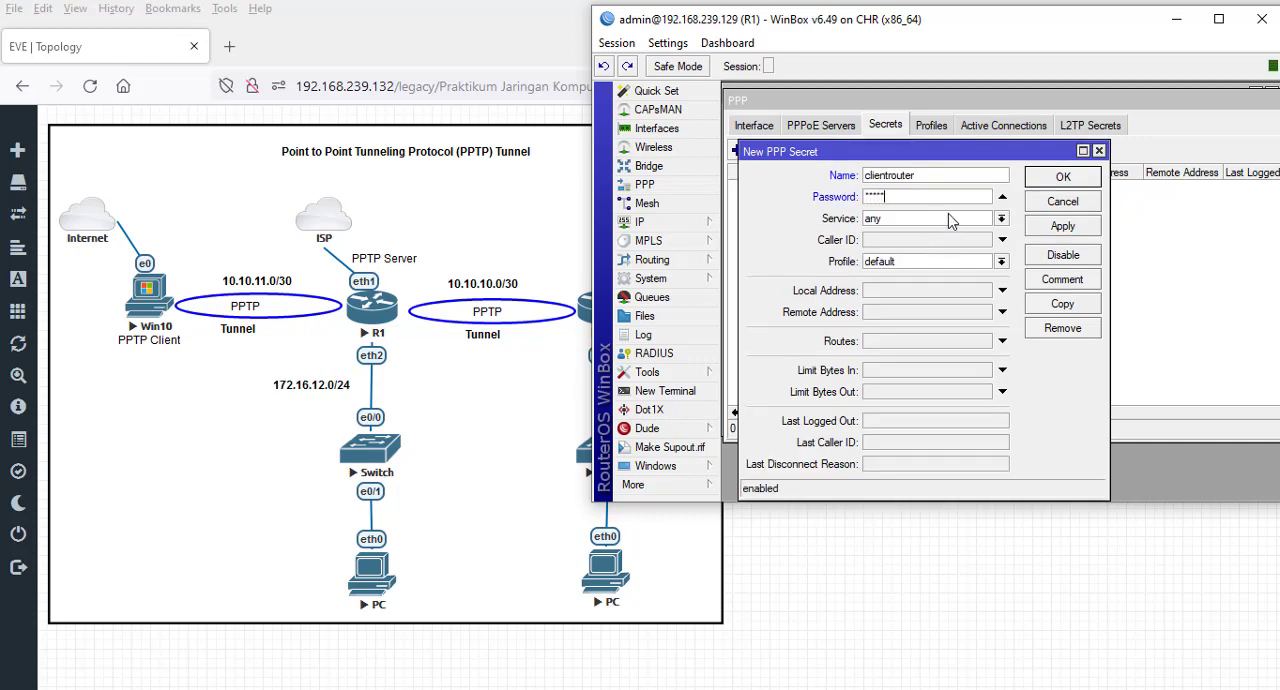
- Reveal the hidden passwords to check the clientrouter password, and hide them again
left_click(667, 45)
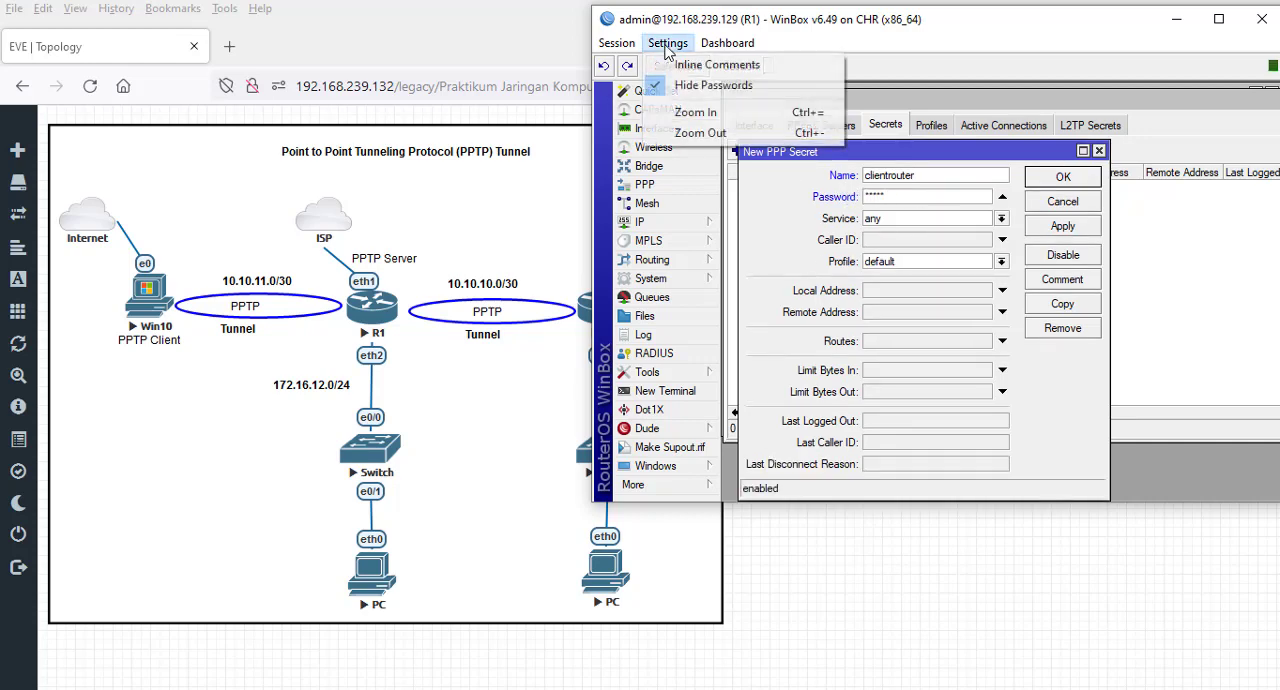
left_click(715, 86)
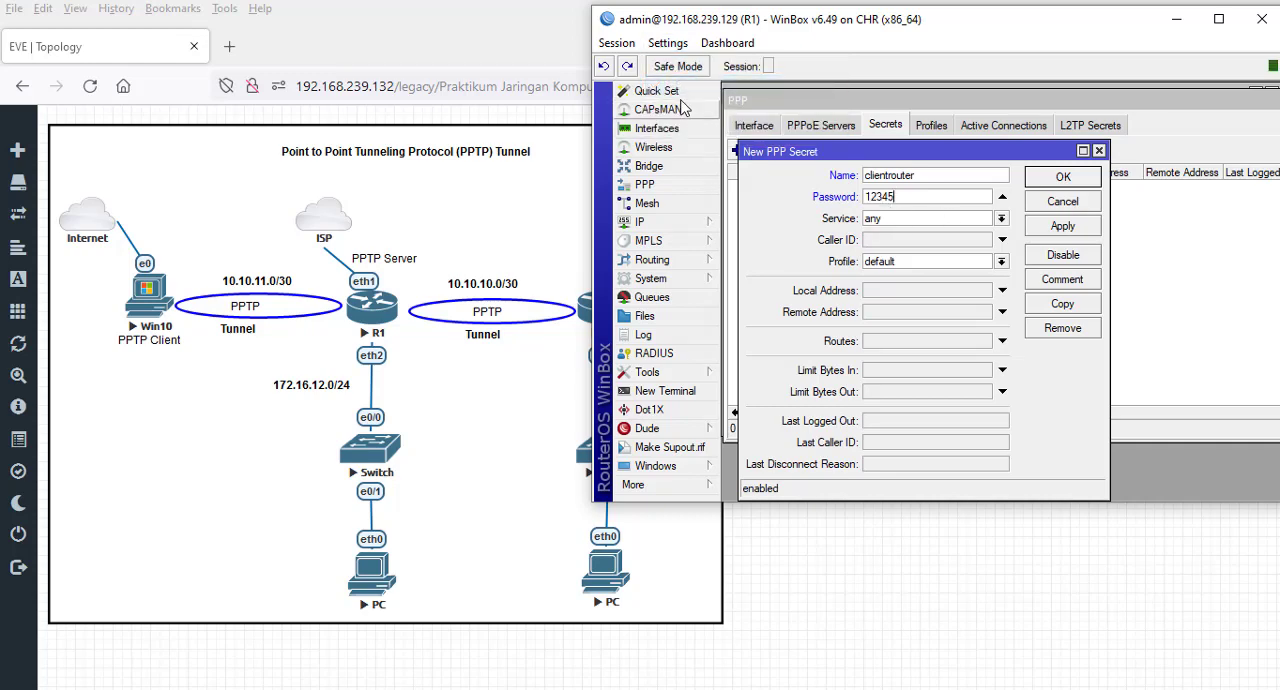
left_click(668, 43)
left_click(714, 88)
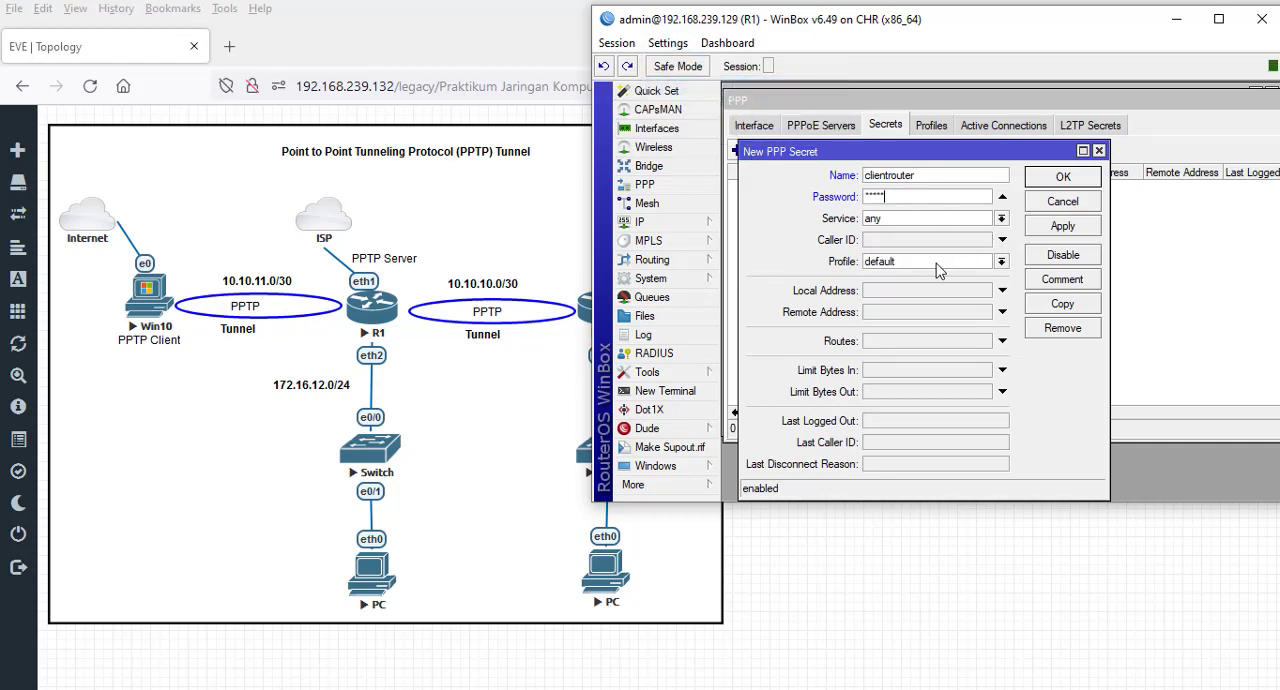
- Assign the pptp service and profilerouter profile to the clientrouter secret, leave its local address empty and save it
left_click(1002, 222)
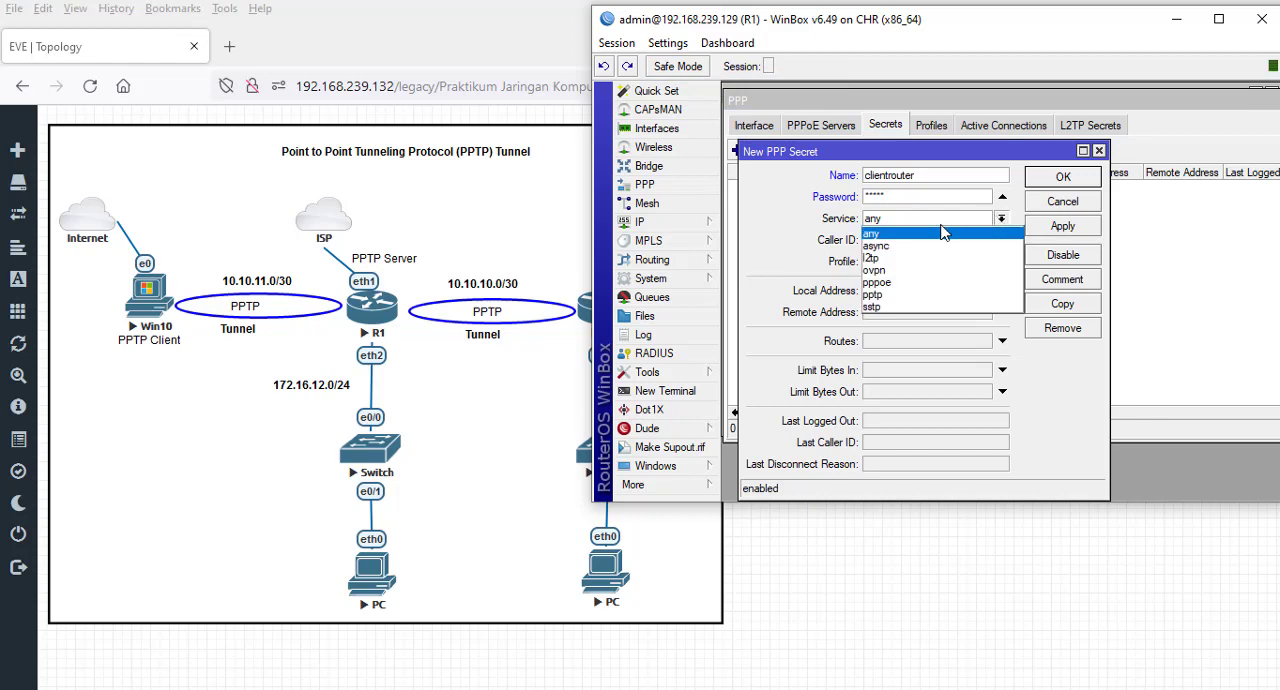
left_click(904, 300)
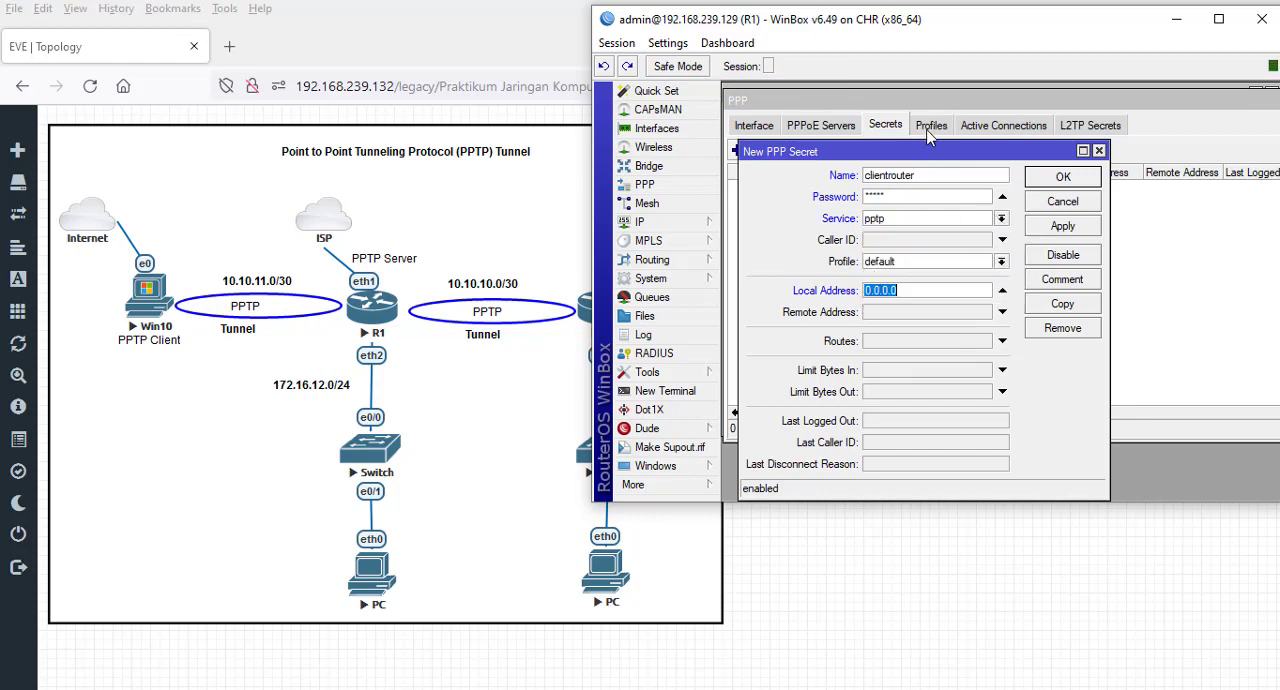
left_click(1002, 262)
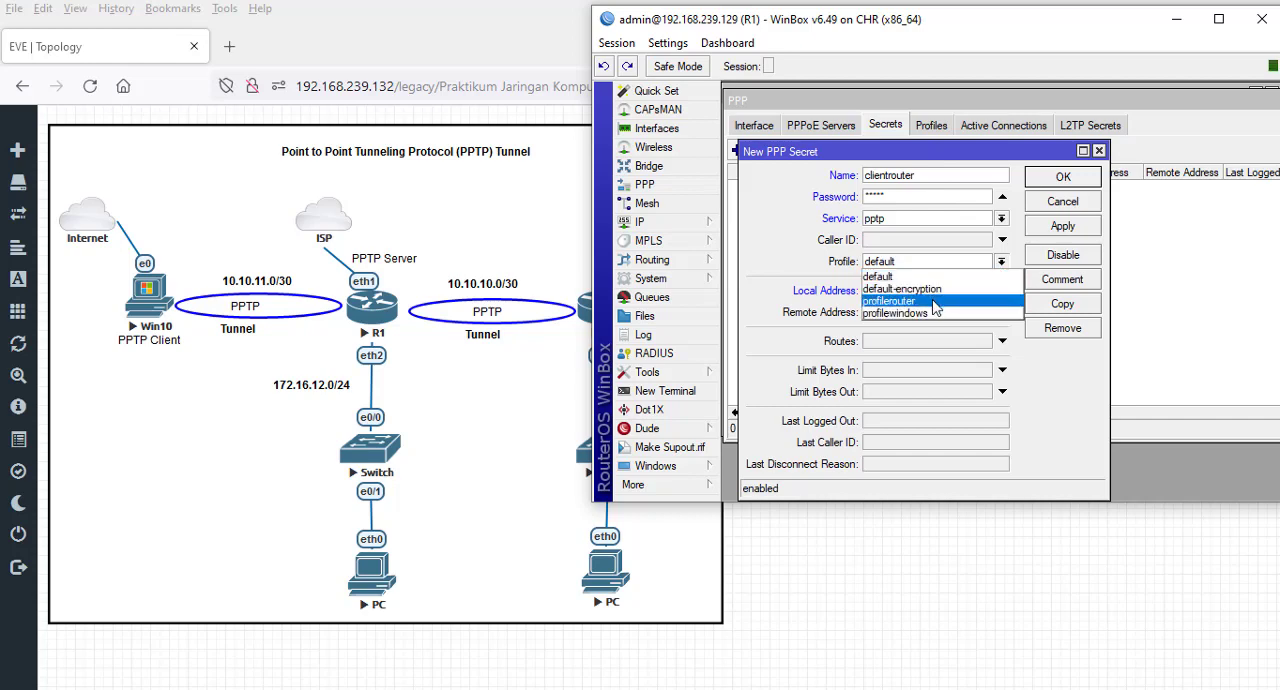
left_click(933, 301)
left_click(955, 290)
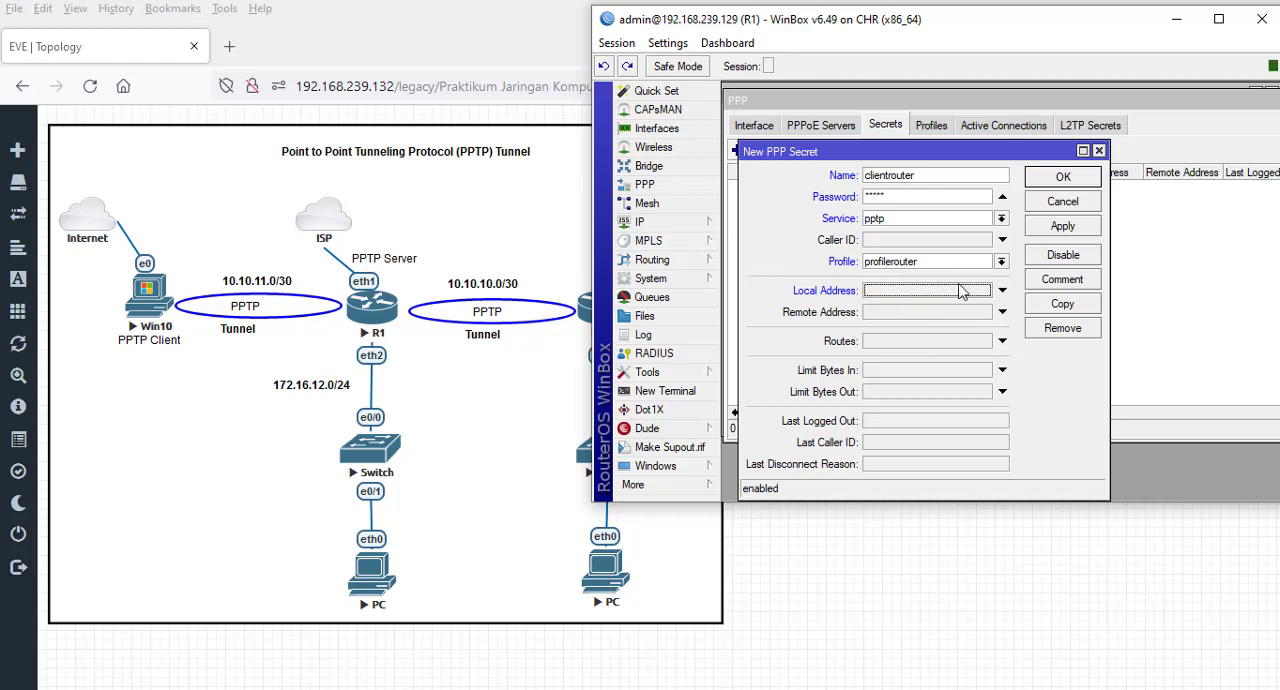
left_click(1063, 228)
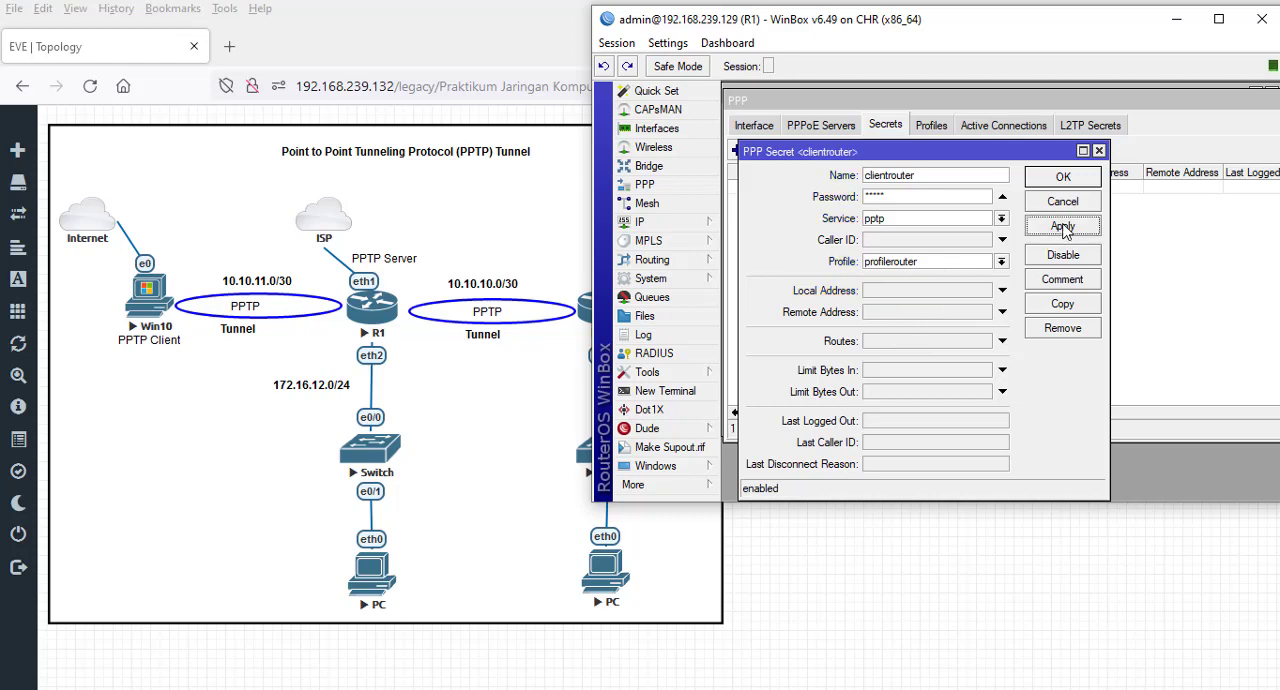
left_click(1063, 177)
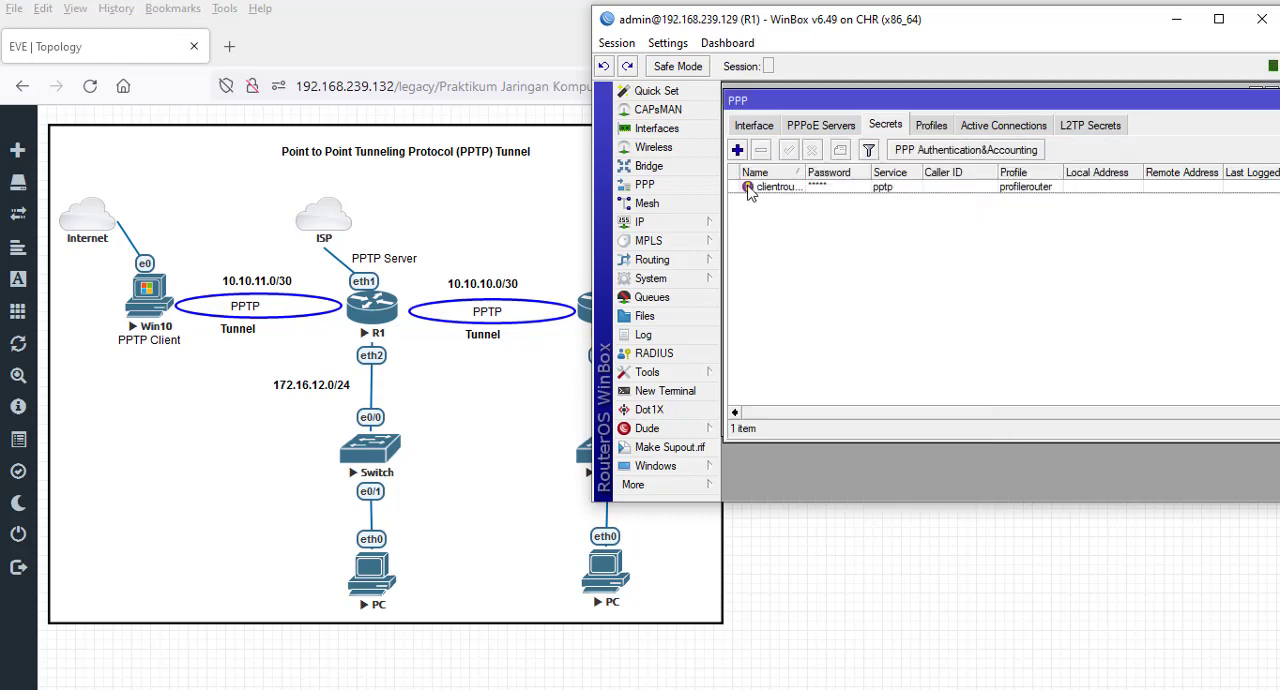
- Create another PPP secret named clientpc and enter its password
left_click(738, 150)
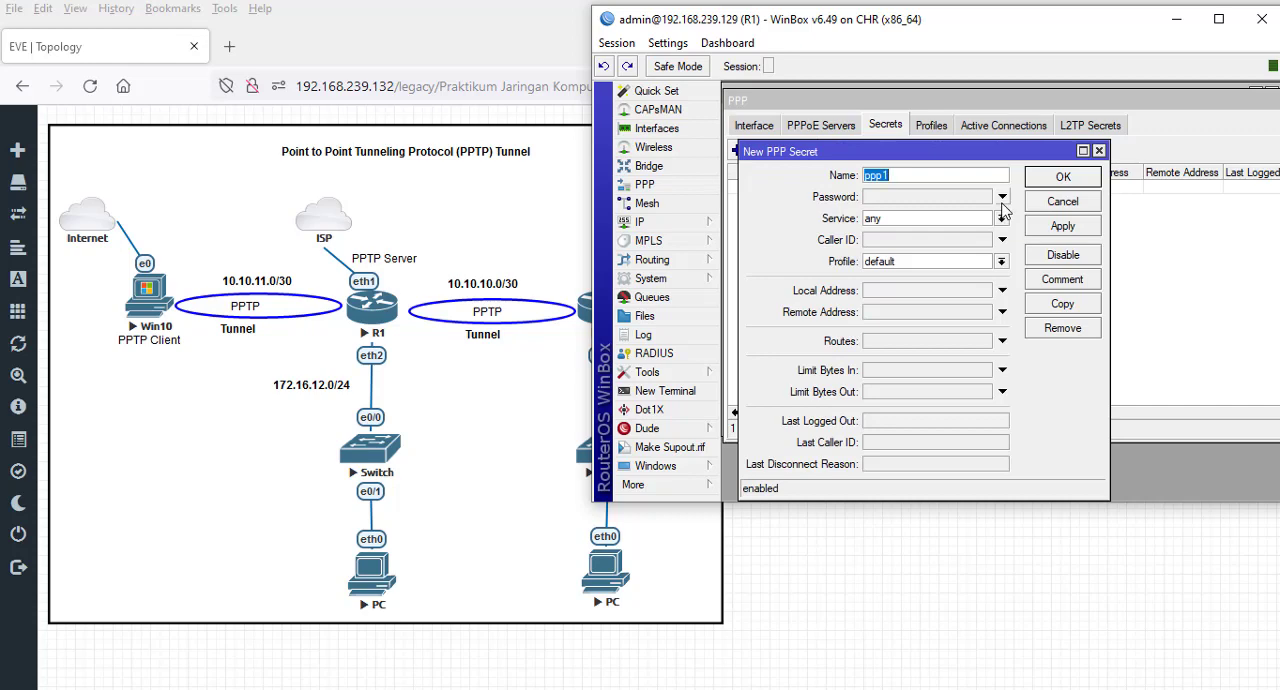
type("clientpc")
left_click(960, 198)
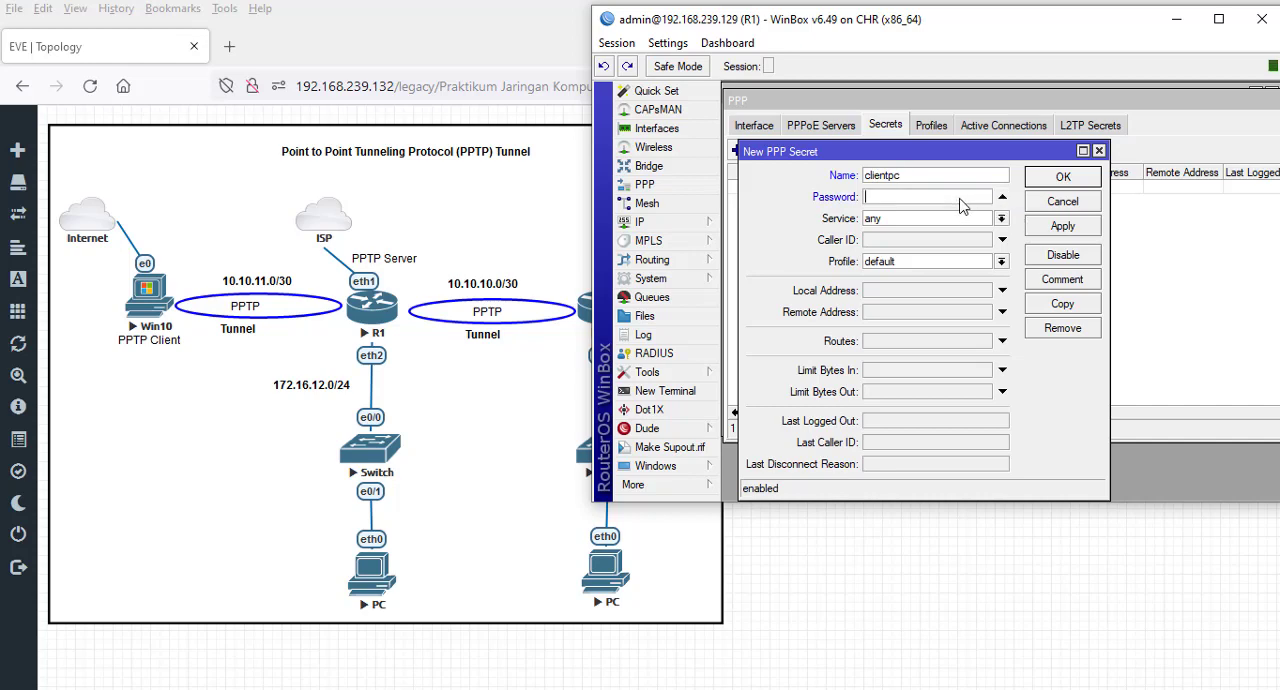
type("*****")
- Assign the pptp service and profilewindows profile to the clientpc secret, save it and widen the secrets list's Name column
left_click(1001, 221)
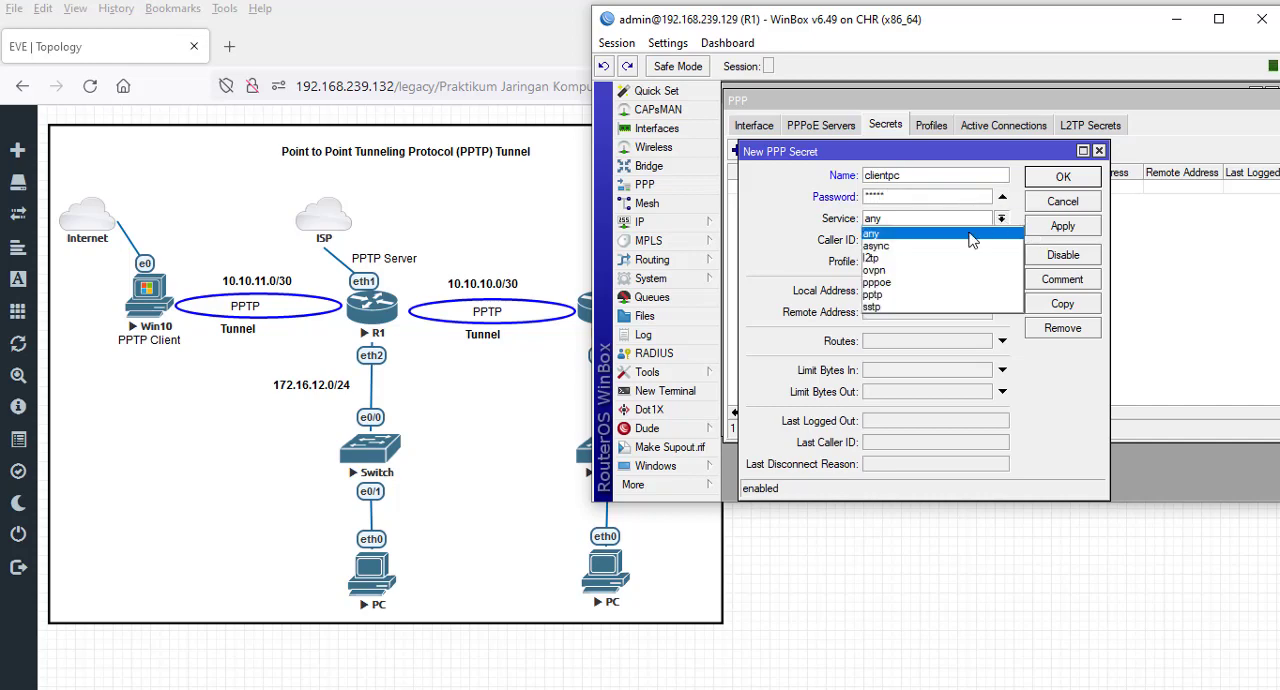
left_click(916, 295)
left_click(1001, 262)
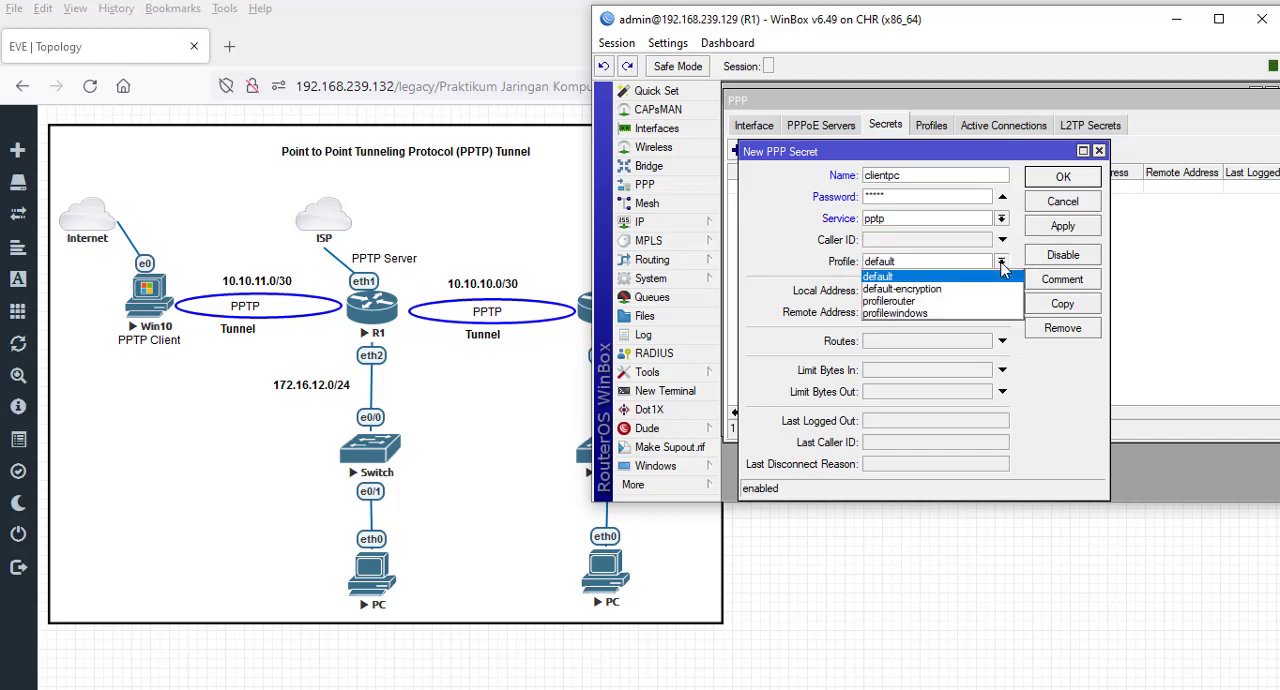
left_click(937, 314)
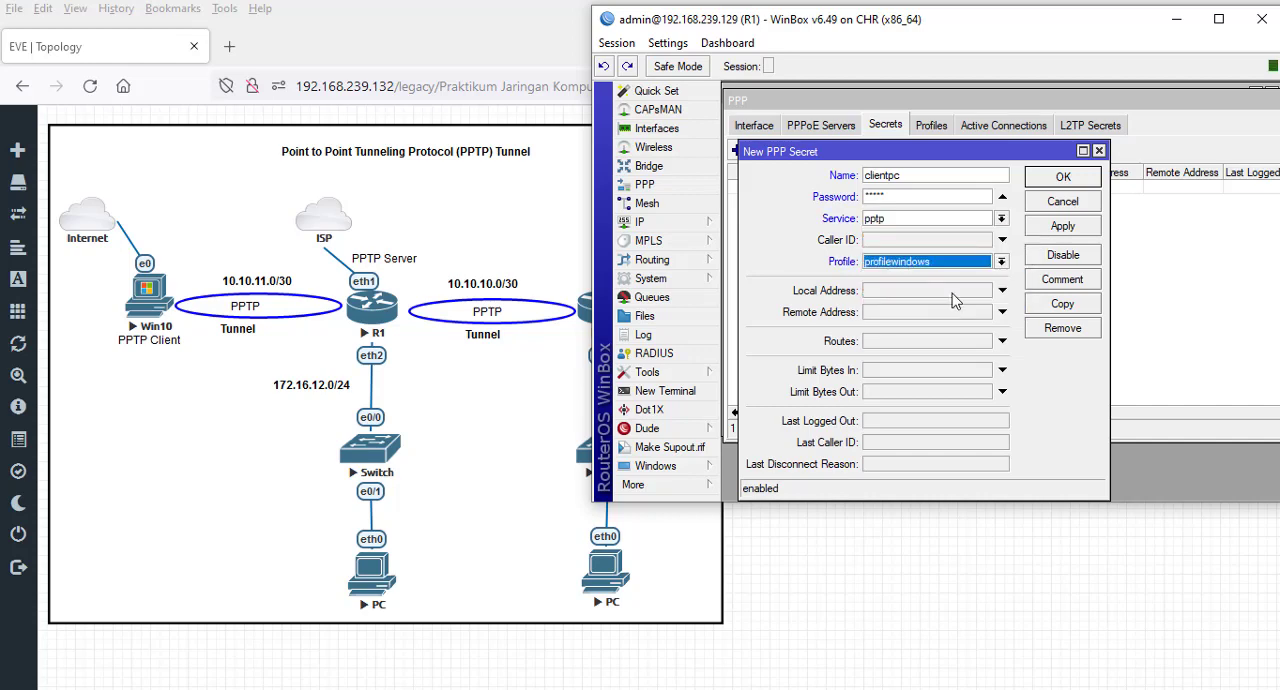
left_click(1060, 223)
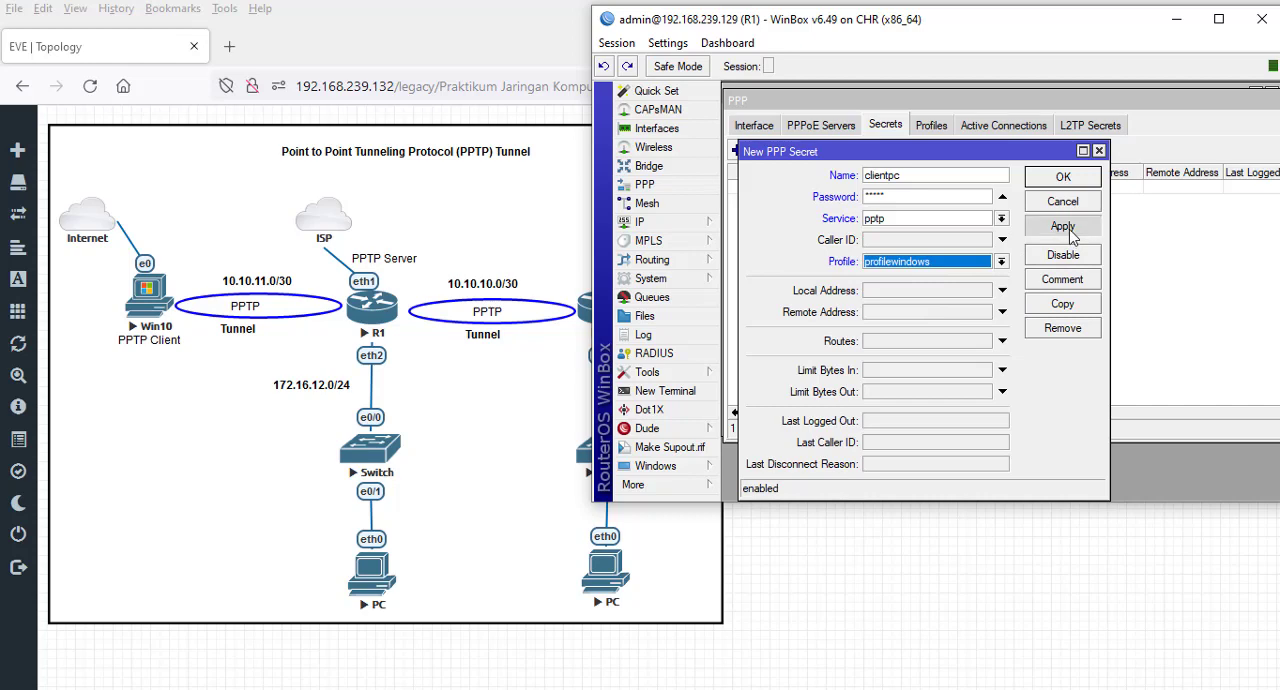
left_click(1066, 177)
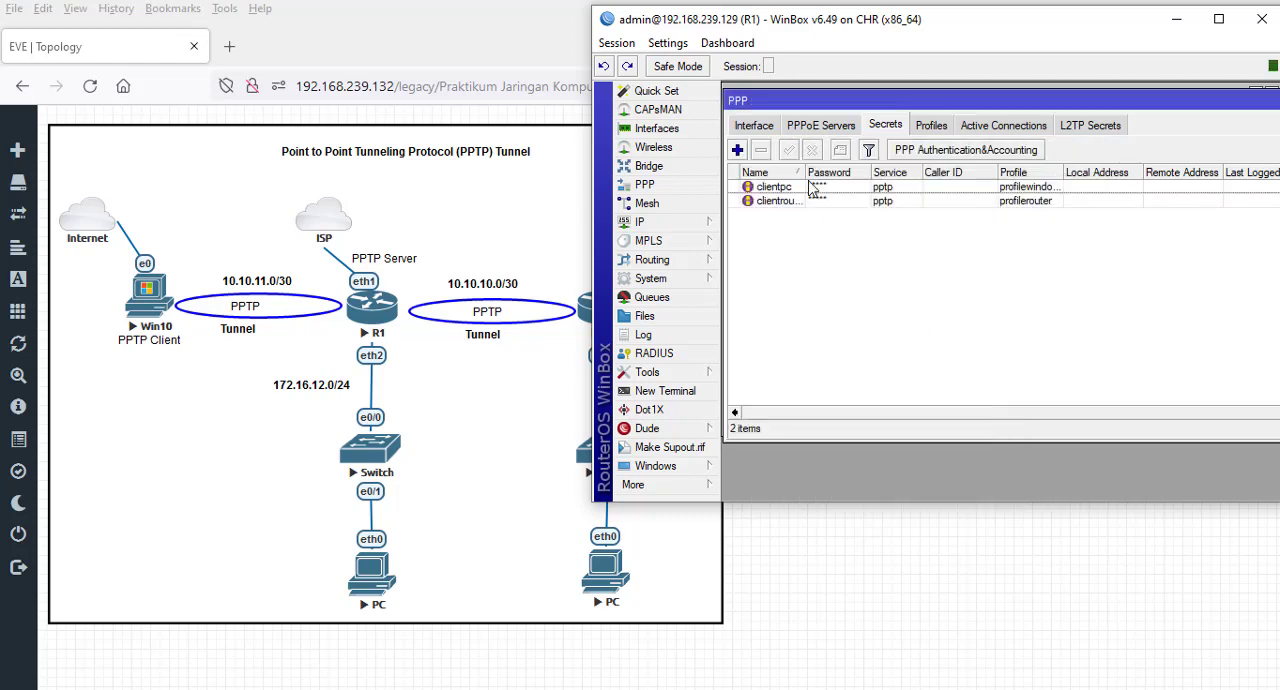
left_click_drag(809, 172, 832, 172)
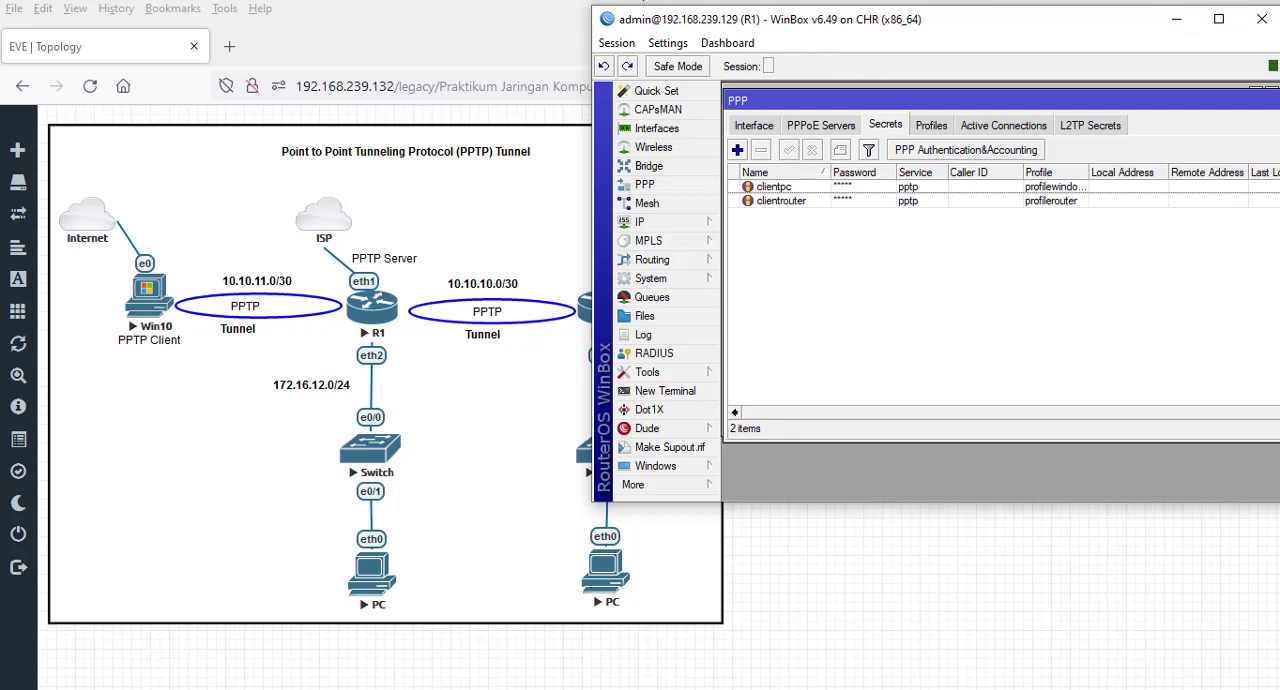
- Open a second WinBox session to R2 at 192.168.239.130, dismiss the password change and place its window below the R1 session
right_click(643, 0)
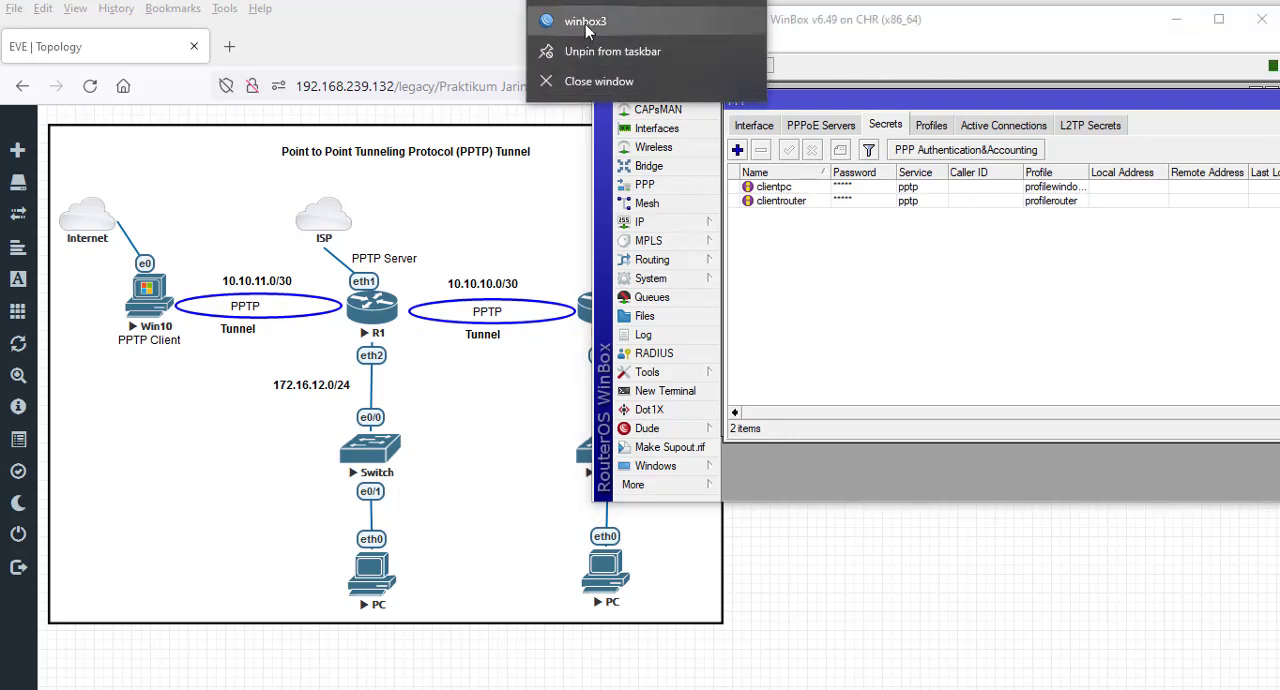
left_click(585, 25)
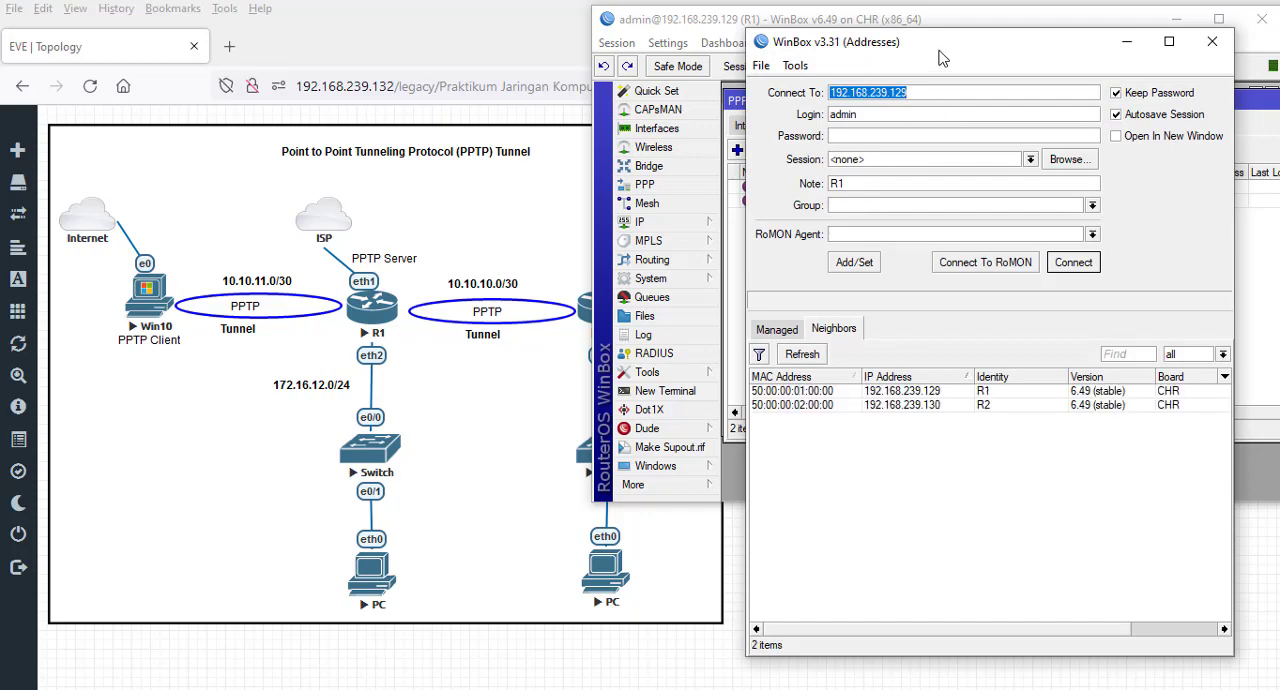
left_click_drag(960, 42, 995, 36)
left_click(980, 400)
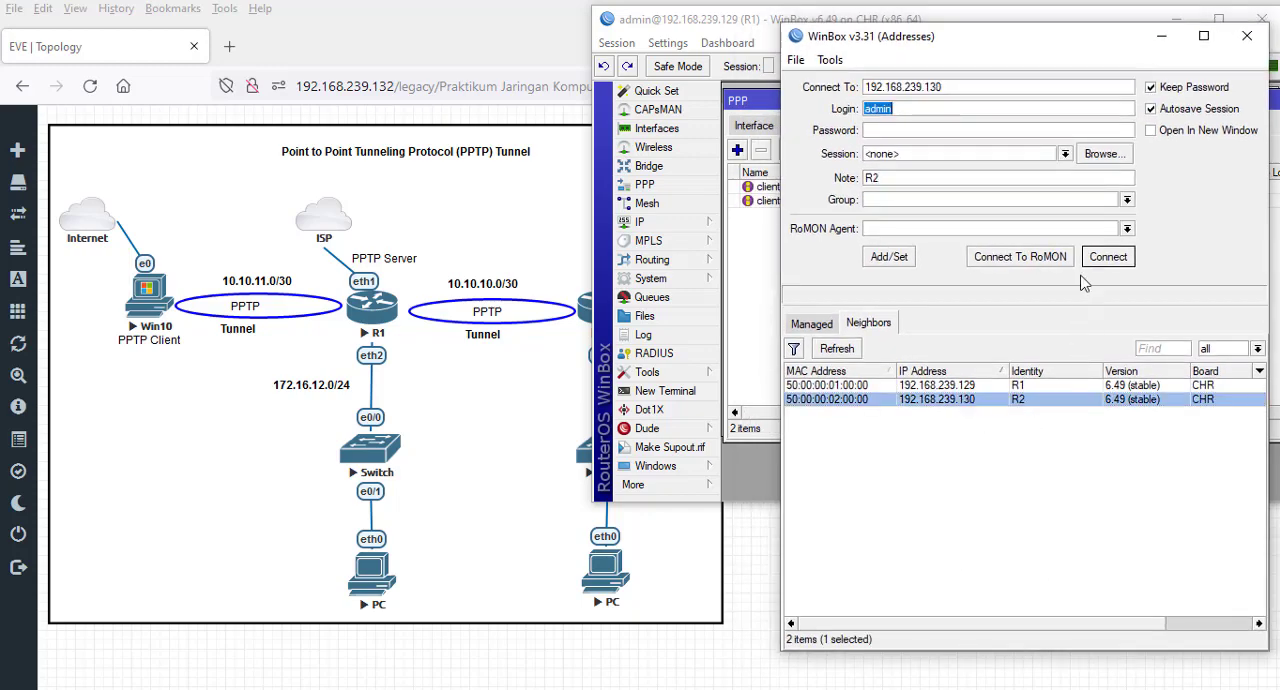
left_click(1108, 257)
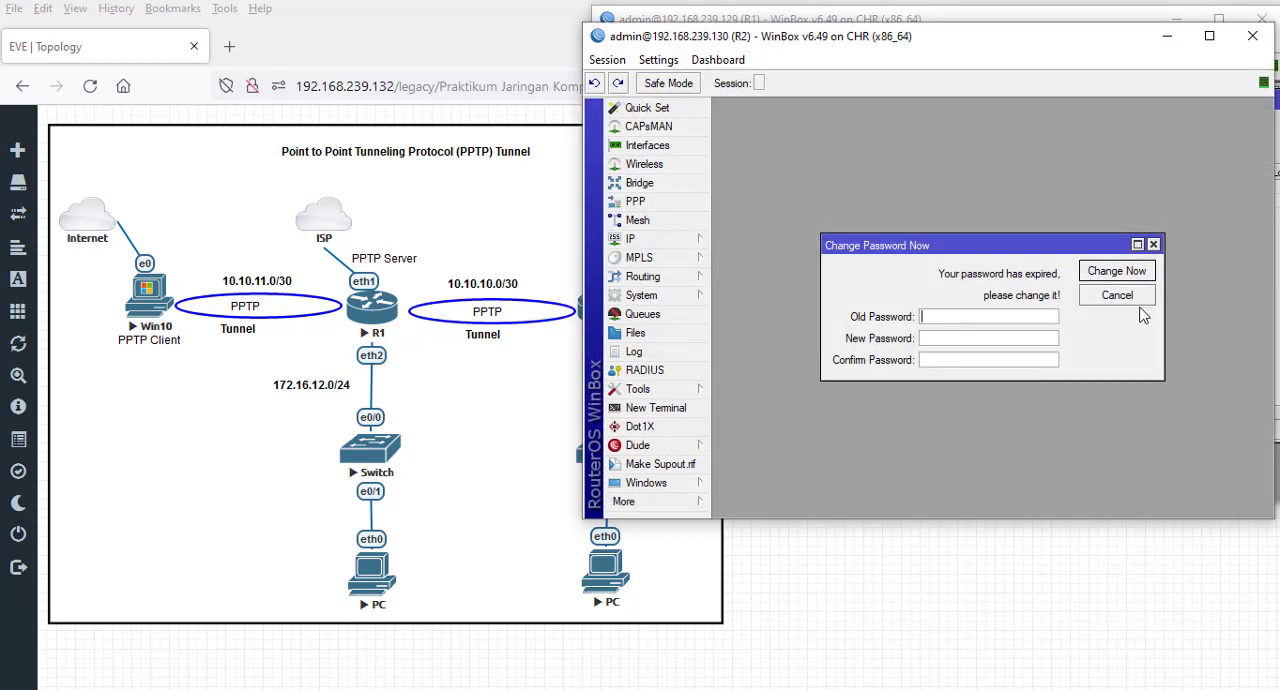
left_click(1138, 298)
left_click_drag(886, 37, 895, 254)
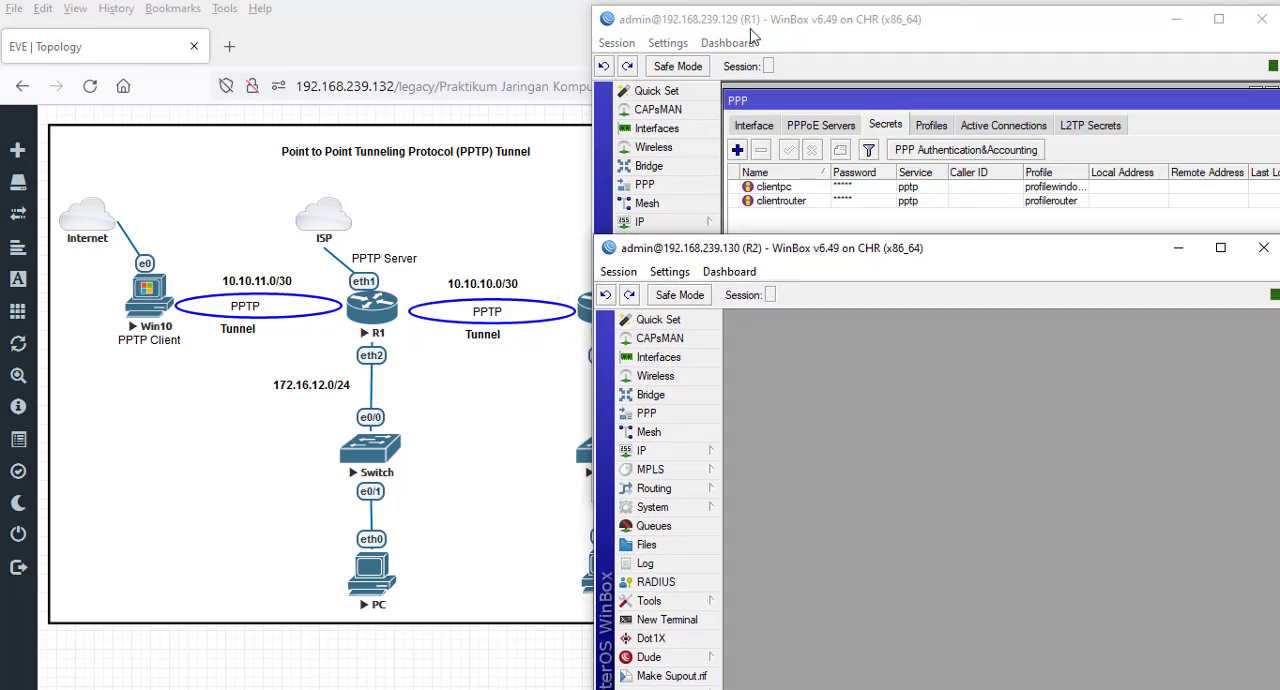
- Open a terminal on R2, skip the password change, ping R1 at 192.168.239.129 and close the terminal
left_click(686, 621)
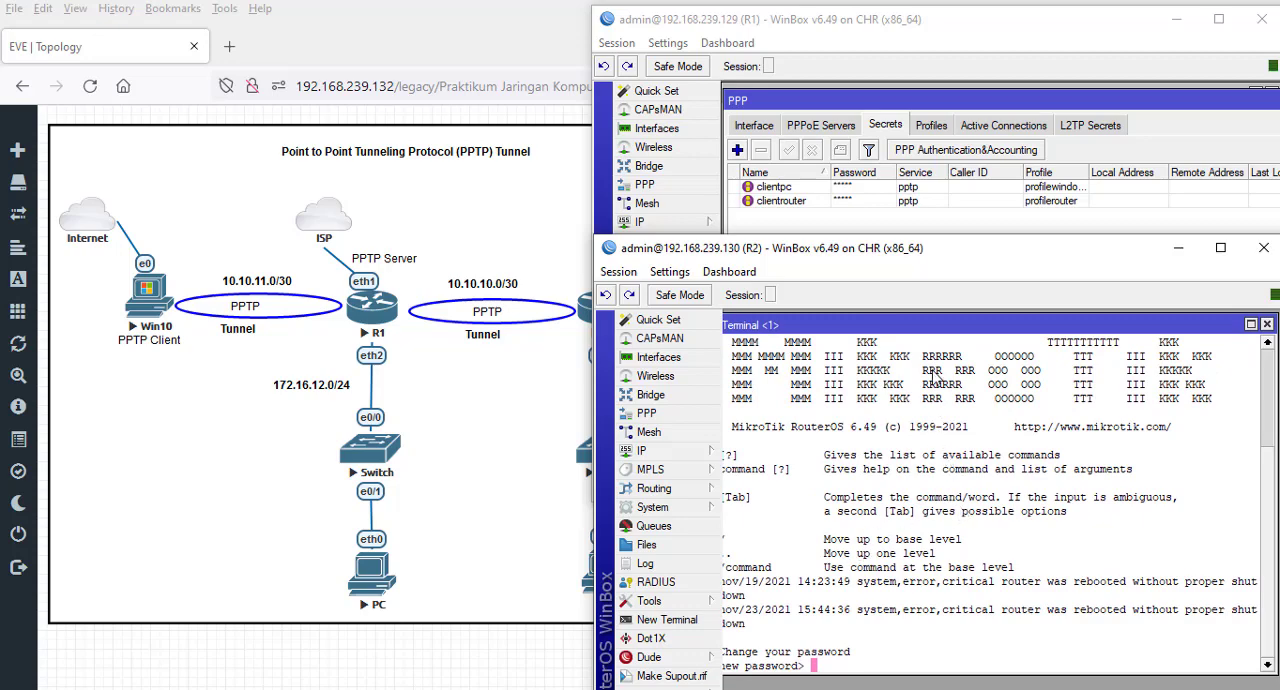
left_click_drag(931, 324, 958, 320)
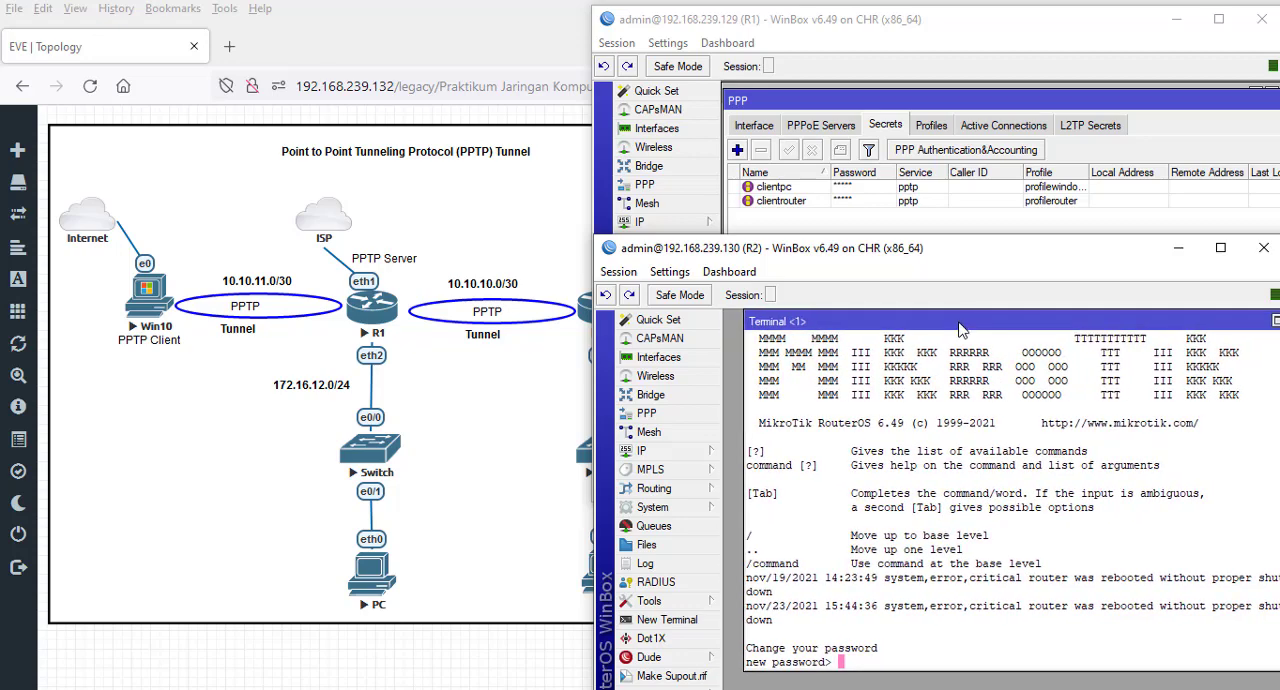
key("ctrl+c")
type("p")
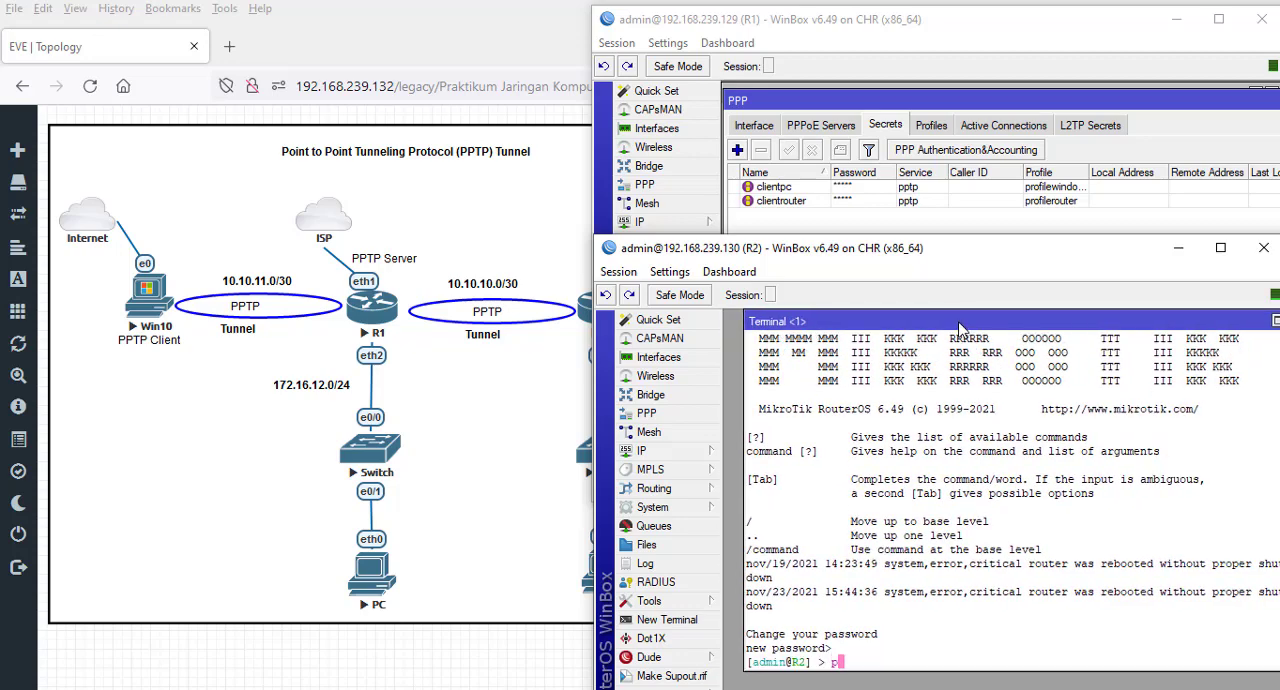
type("ing l")
type("92.168.239.129")
key("Return")
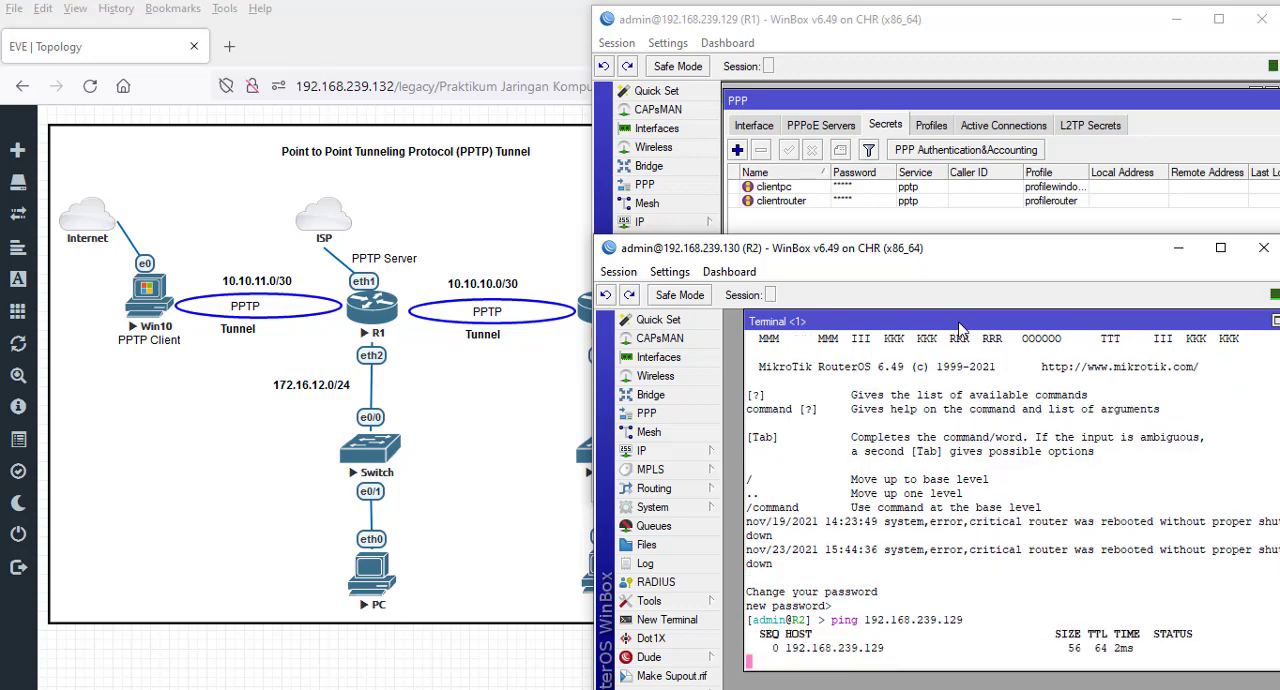
left_click_drag(958, 323, 904, 320)
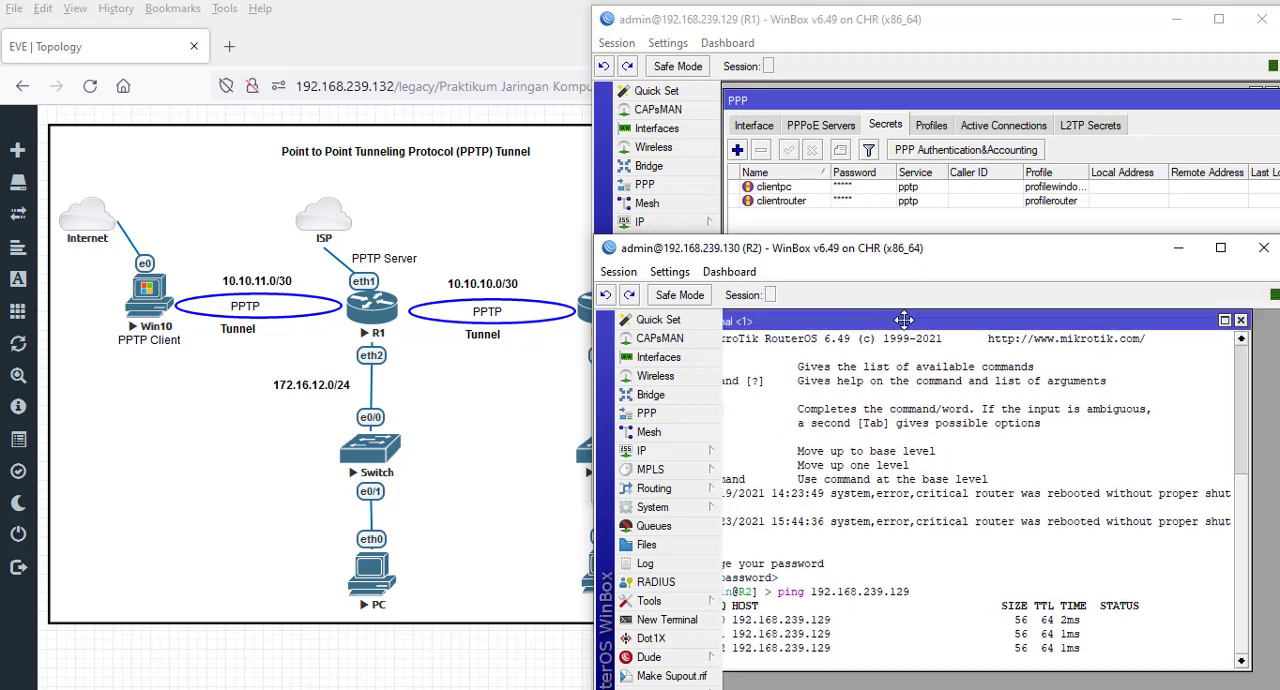
left_click(1240, 320)
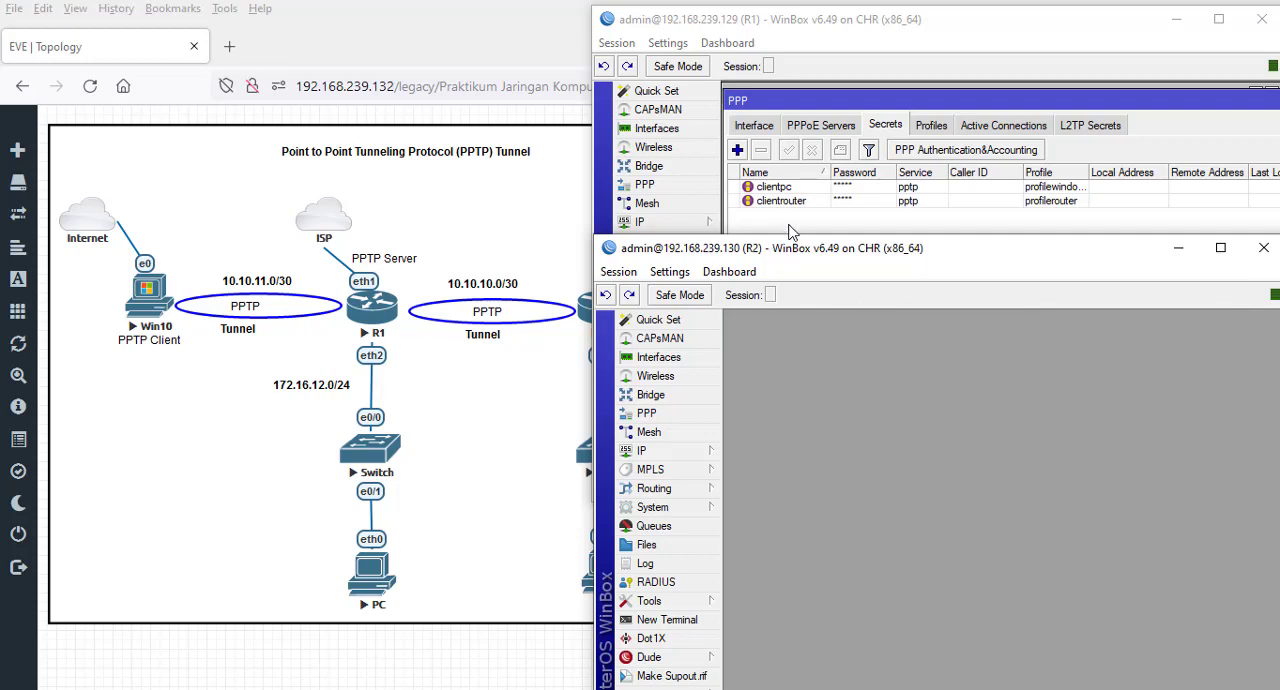
- Create a PPTP Client interface named pptp-toR1 in R2's PPP settings, leaving the PPTP server settings untouched
left_click(680, 417)
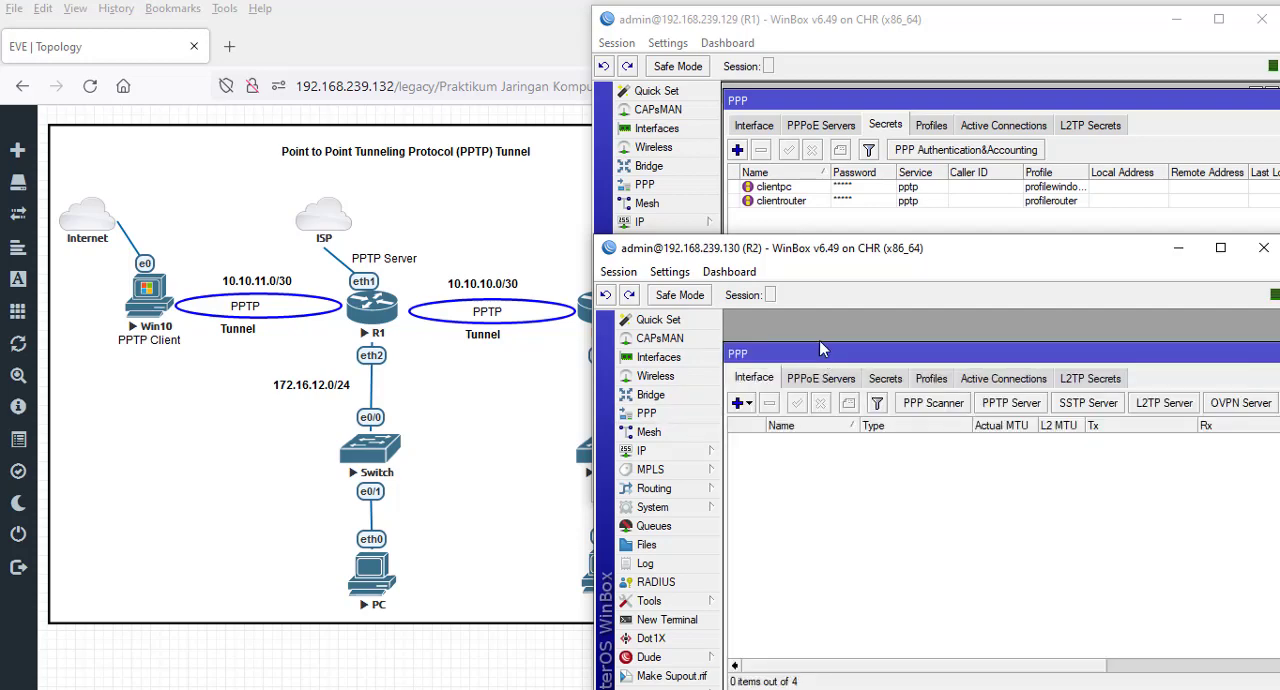
left_click_drag(825, 358, 824, 331)
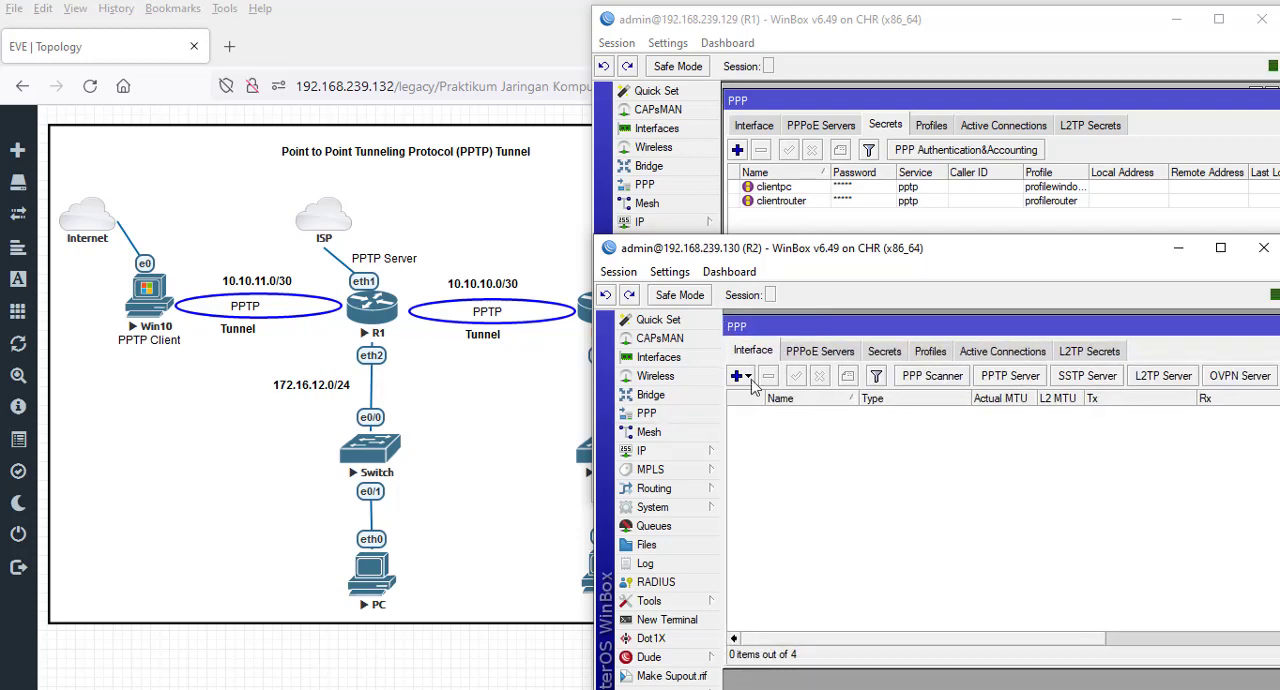
left_click(1017, 388)
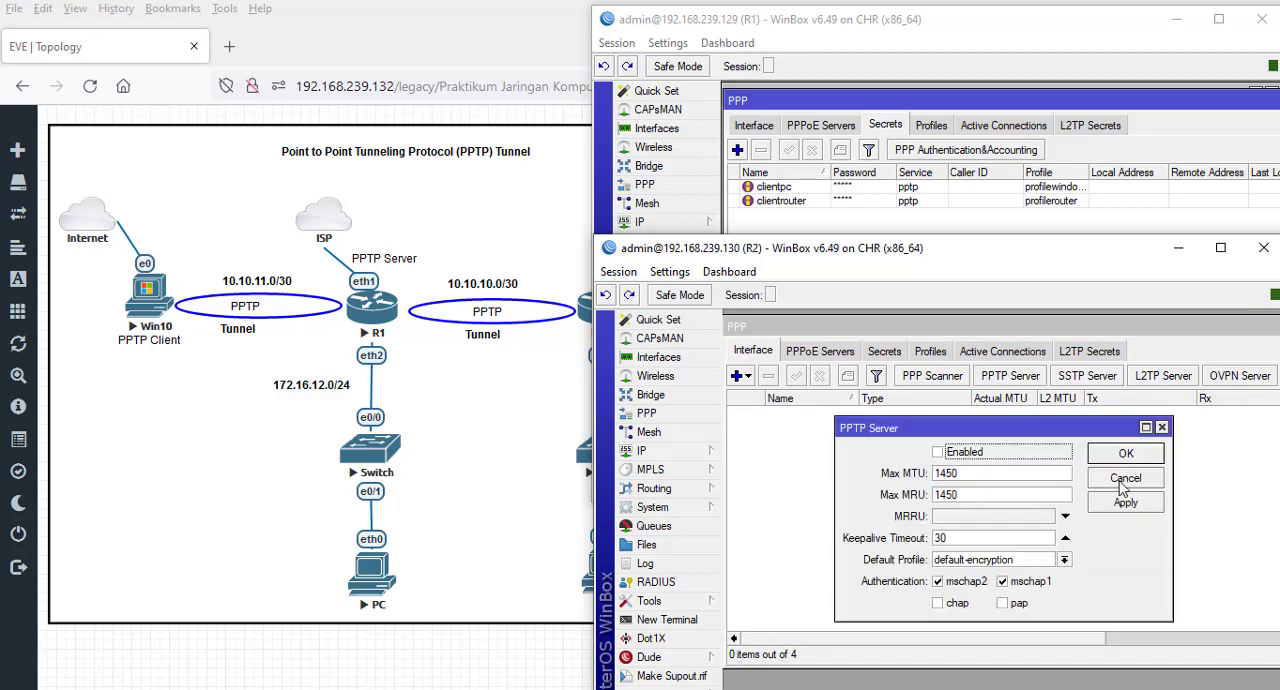
left_click(1120, 480)
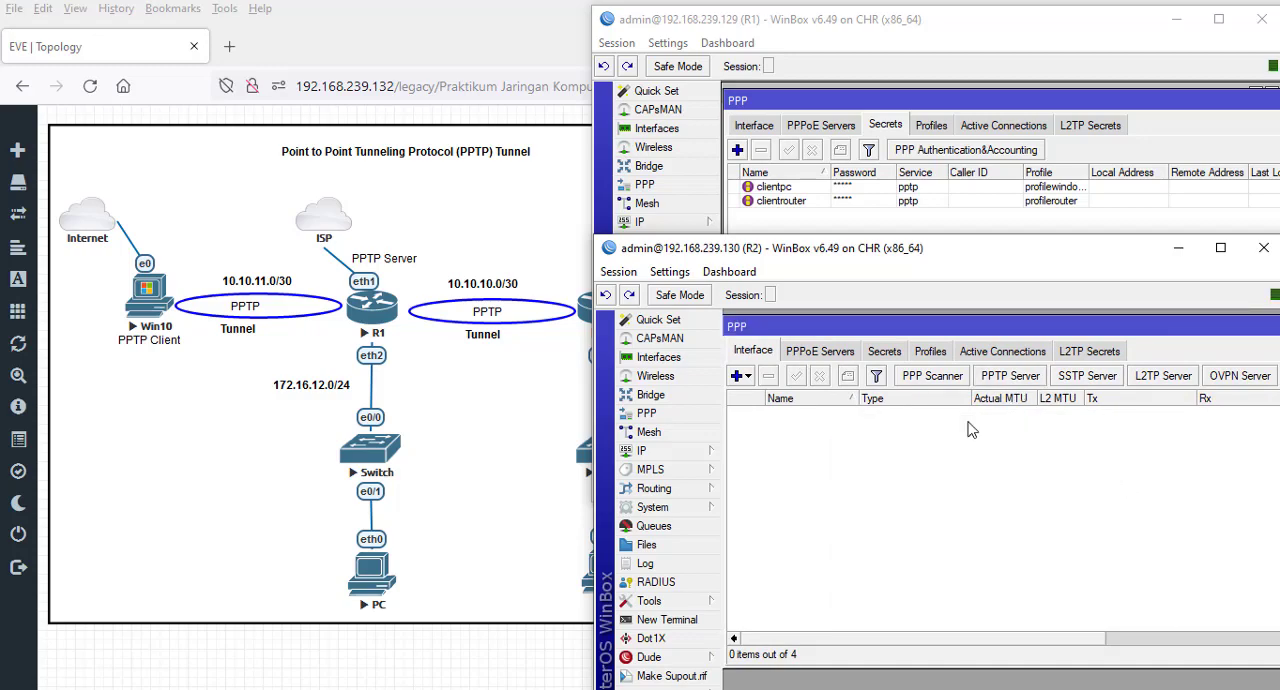
left_click(747, 378)
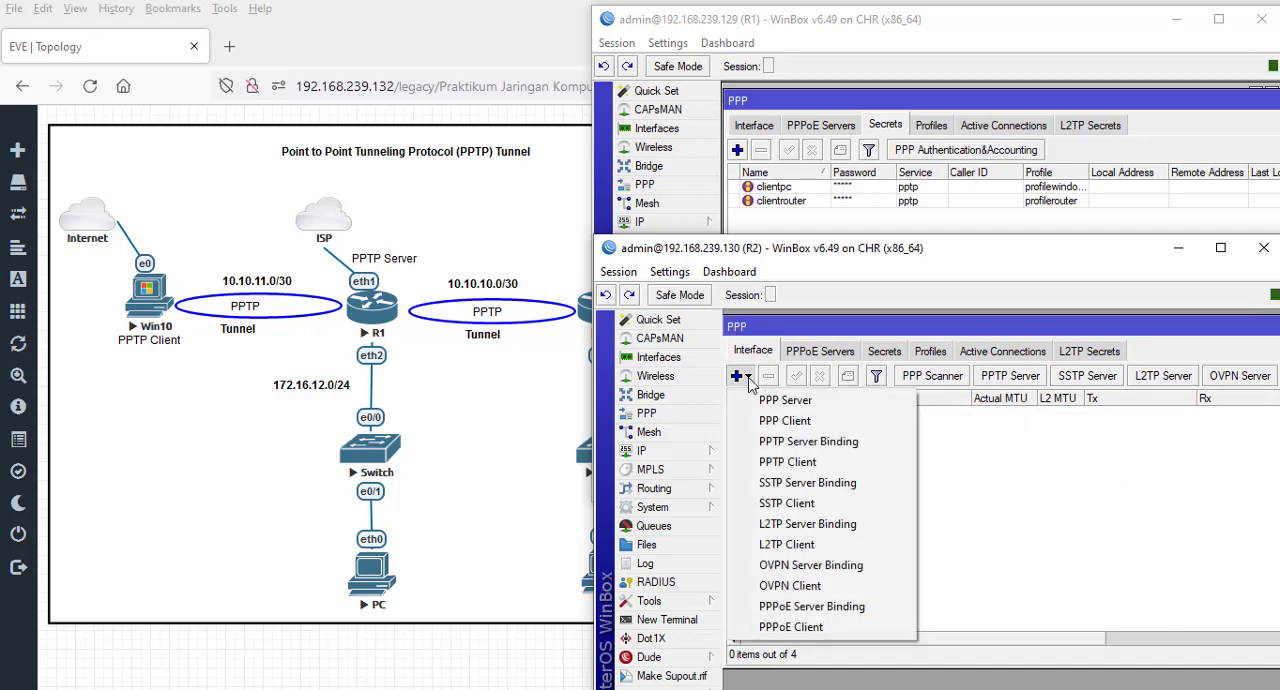
left_click(799, 466)
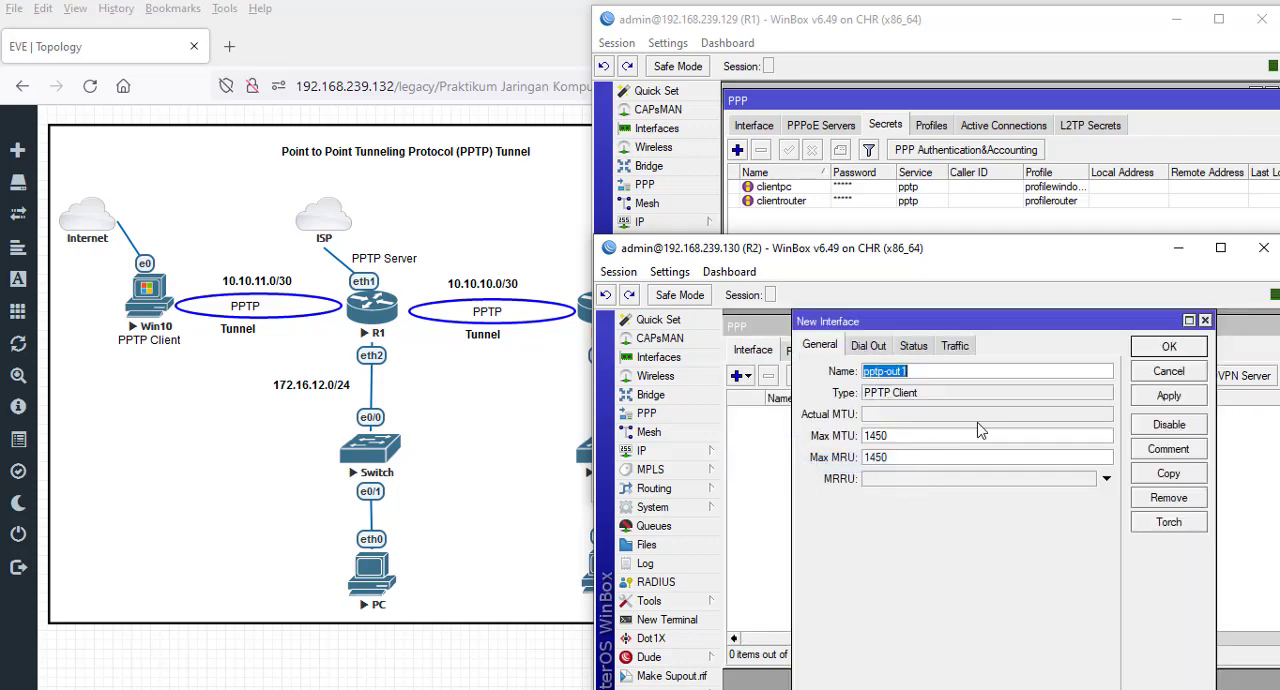
left_click_drag(928, 260, 932, 197)
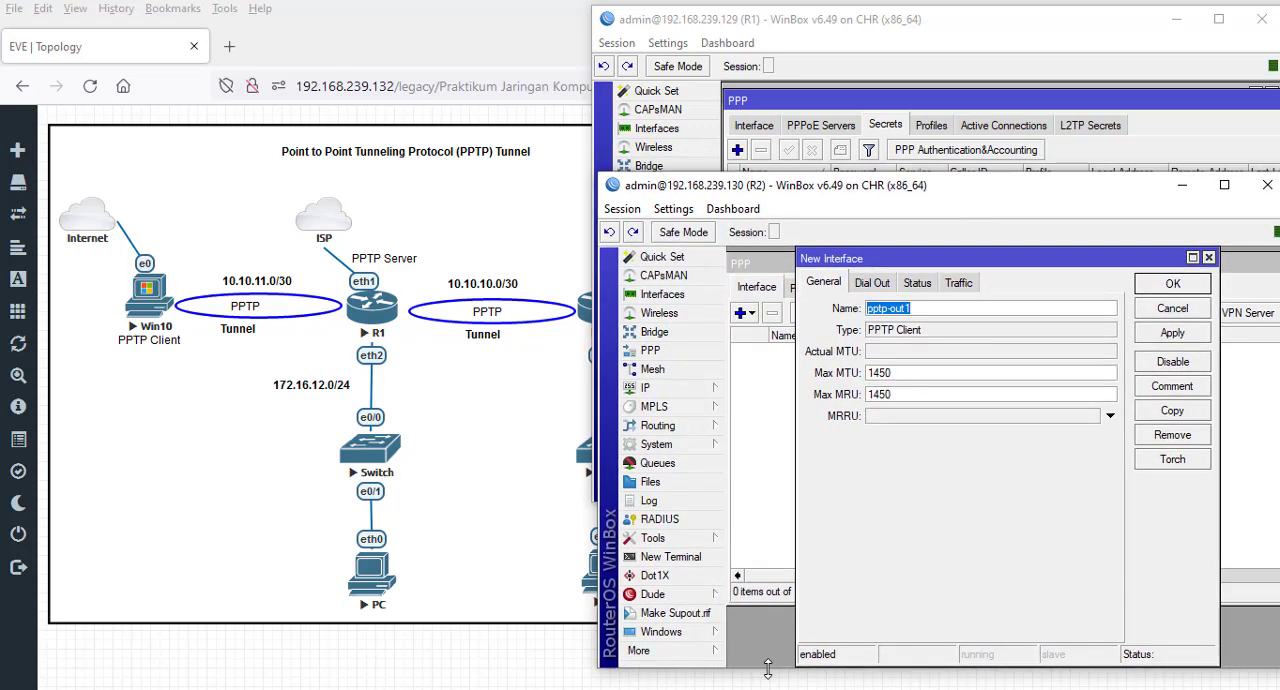
left_click_drag(768, 670, 768, 689)
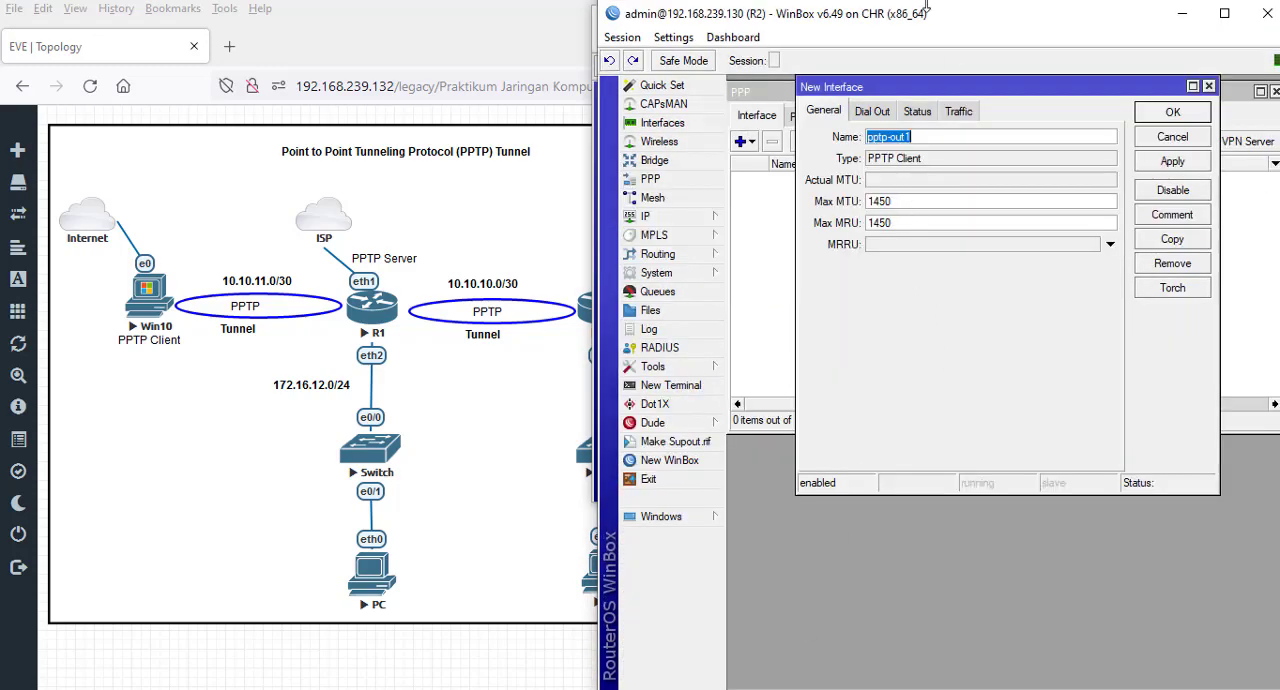
left_click_drag(930, 22, 943, 142)
left_click(948, 259)
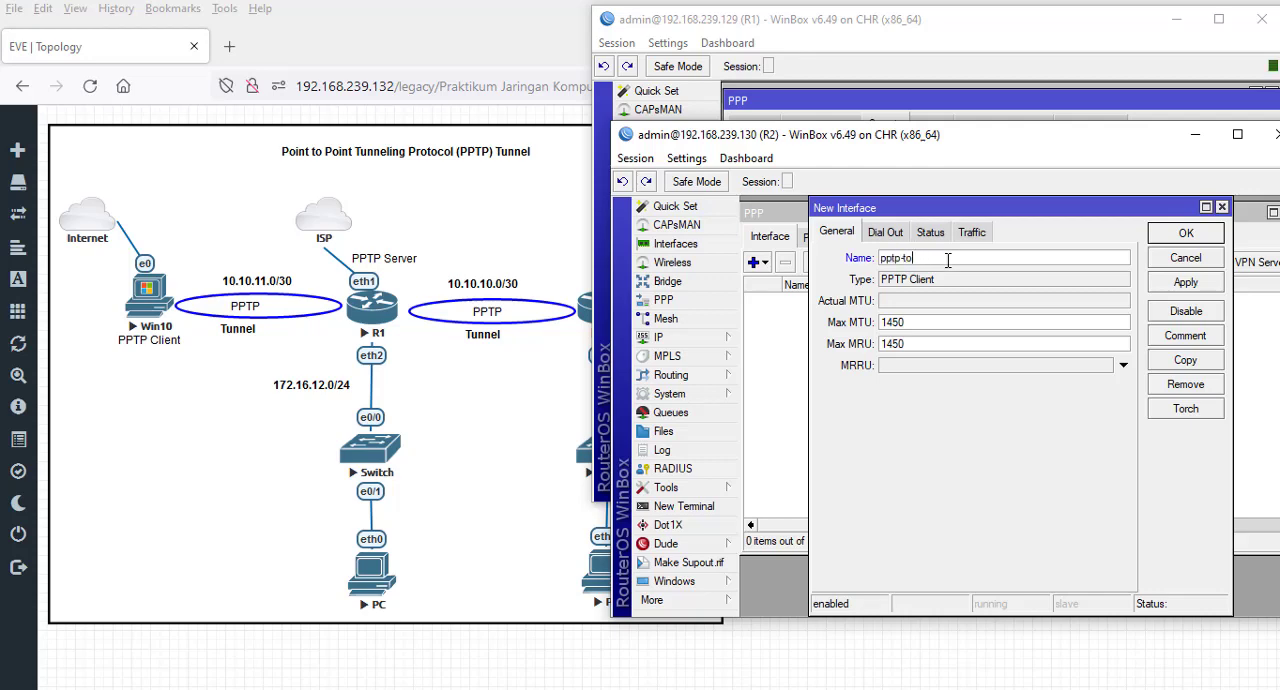
- Set the client's dial-out address to 192.168.239.129 and its user to clientrouter
left_click(884, 234)
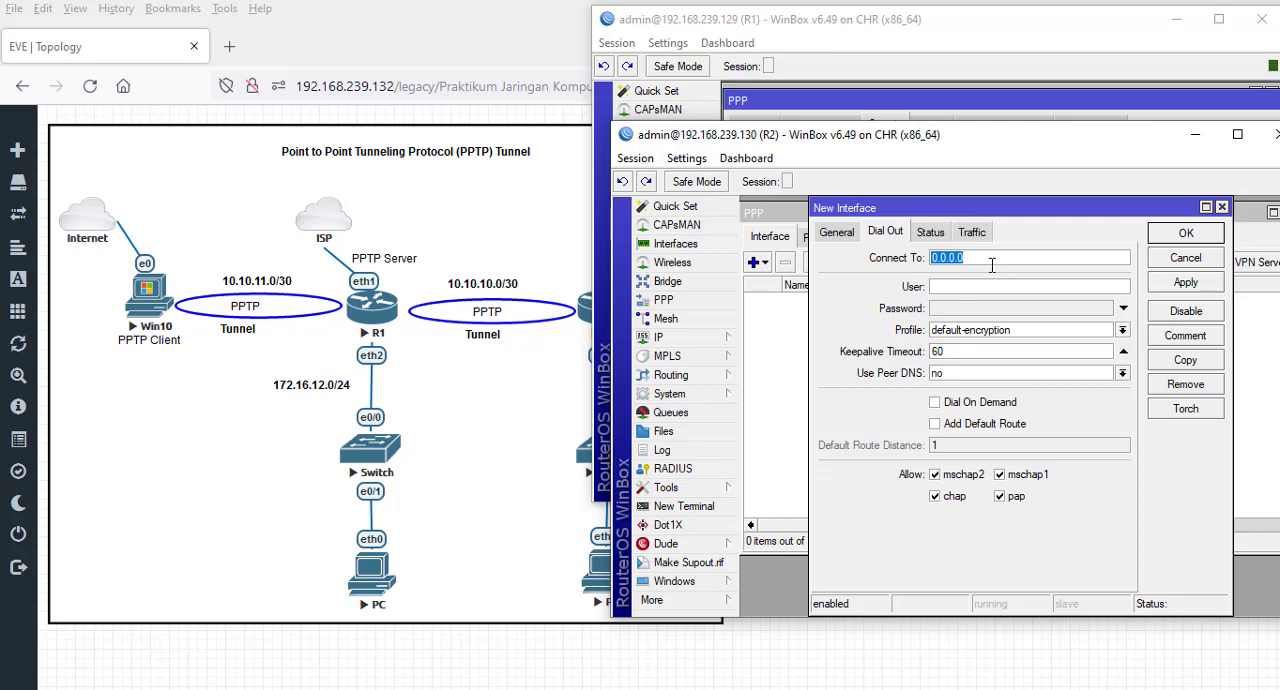
type("192.168.239.129")
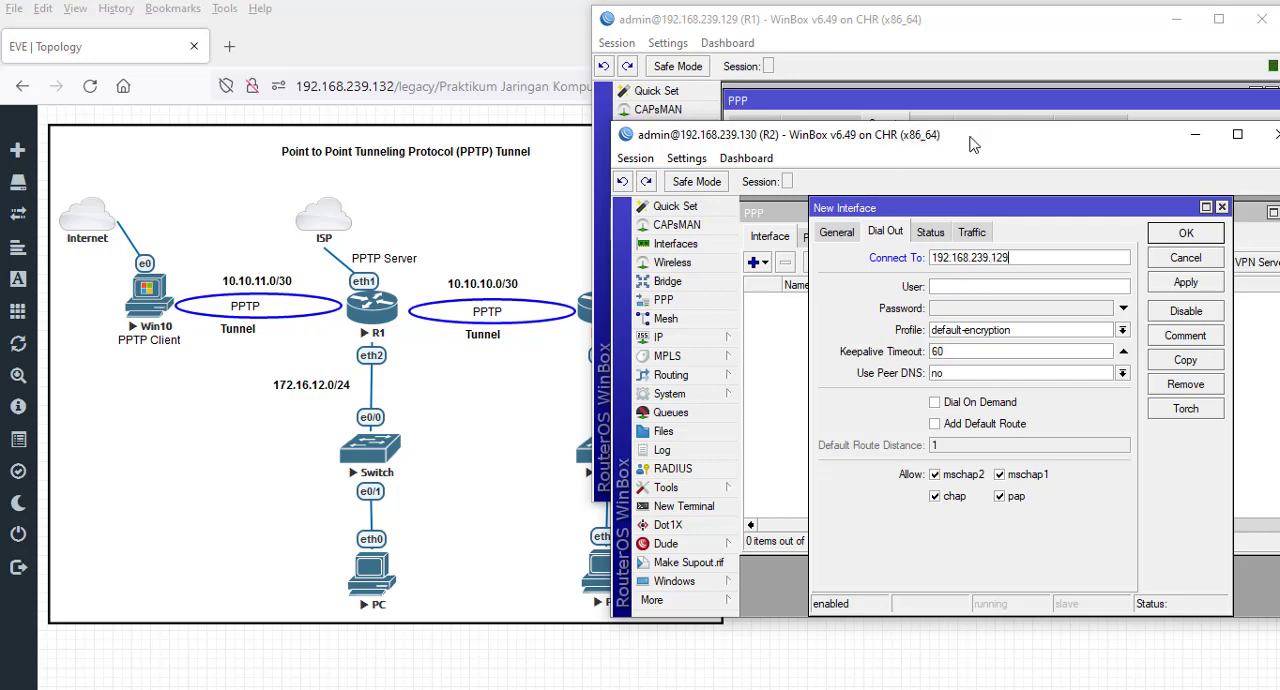
left_click(965, 285)
type("clientrouter")
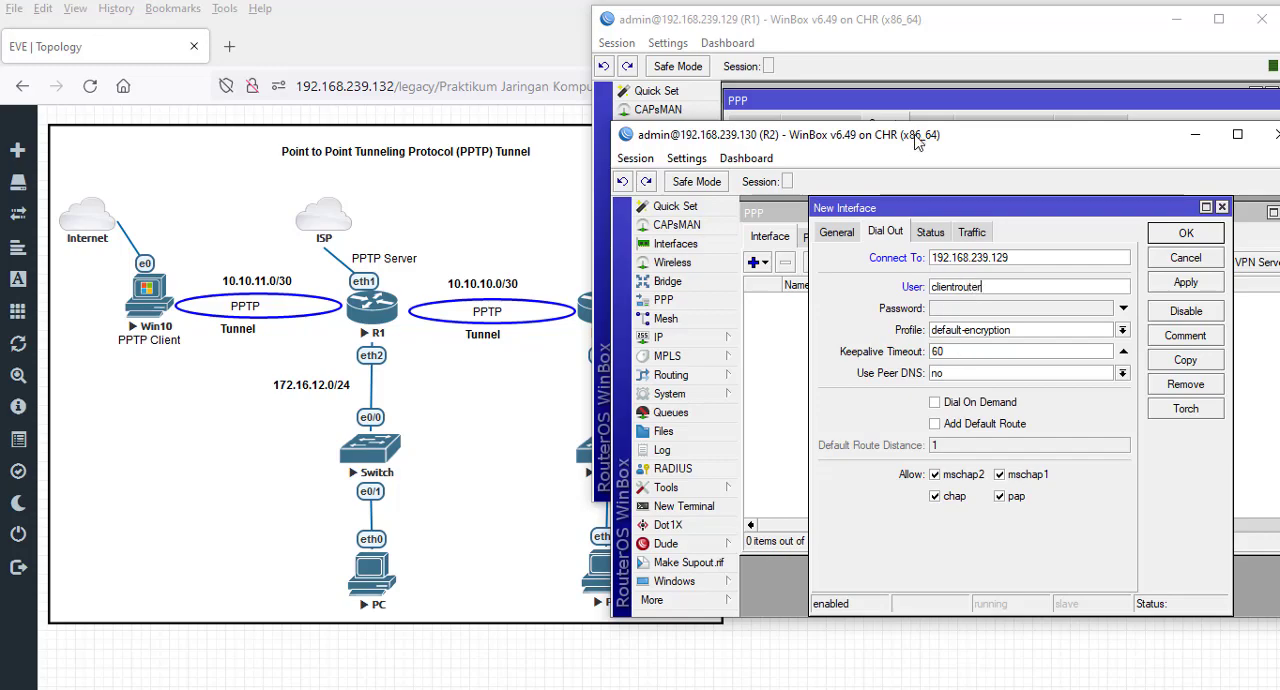
- Enter the dial-out password for the PPTP client, keep the default-encryption profile and save the interface
left_click_drag(920, 142, 896, 253)
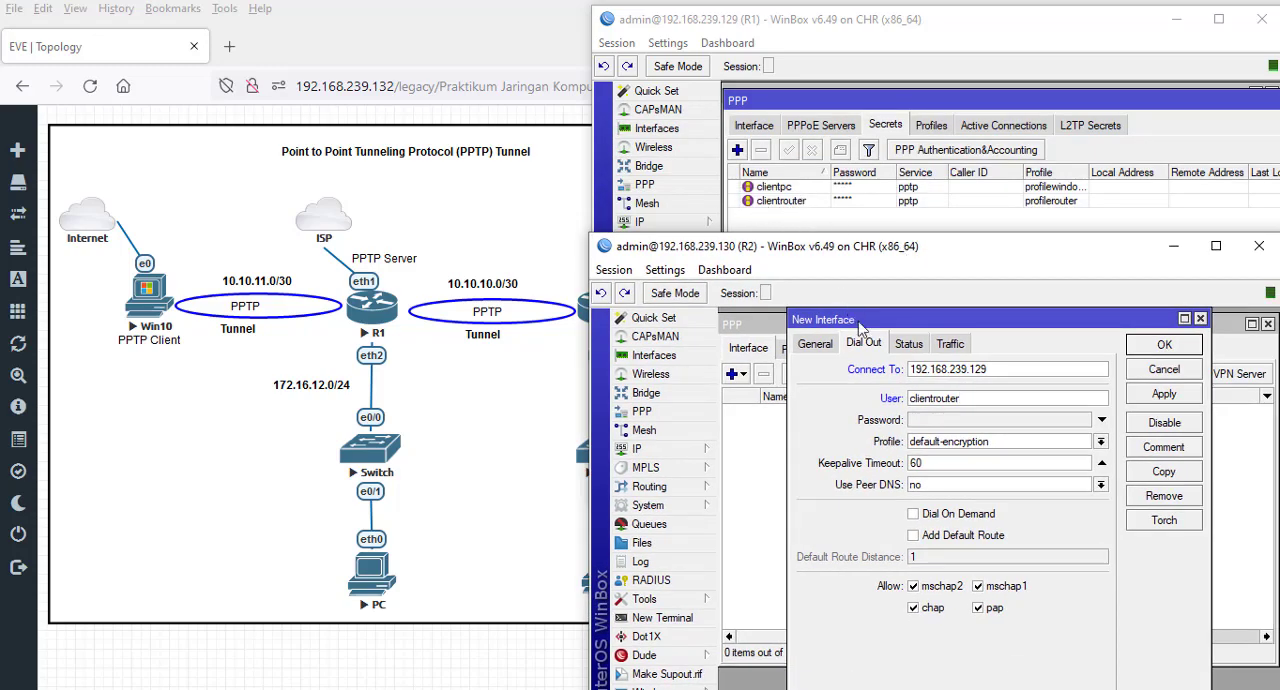
left_click(944, 421)
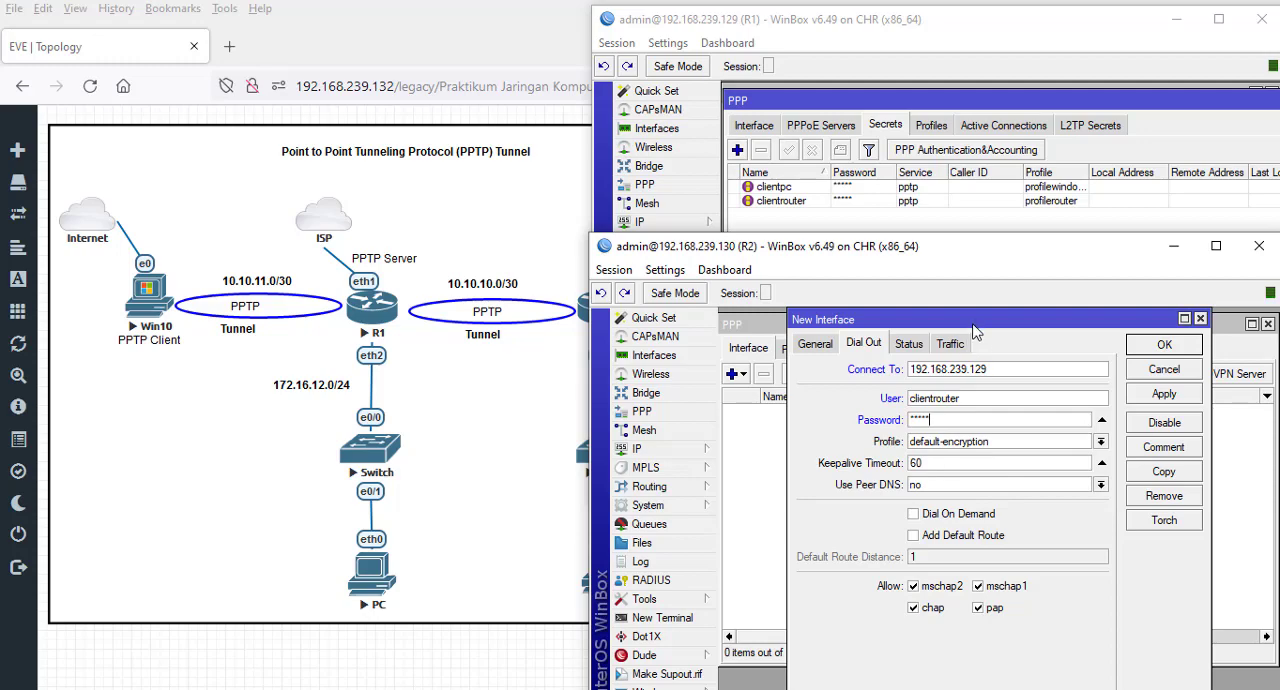
left_click_drag(977, 321, 966, 321)
left_click(897, 344)
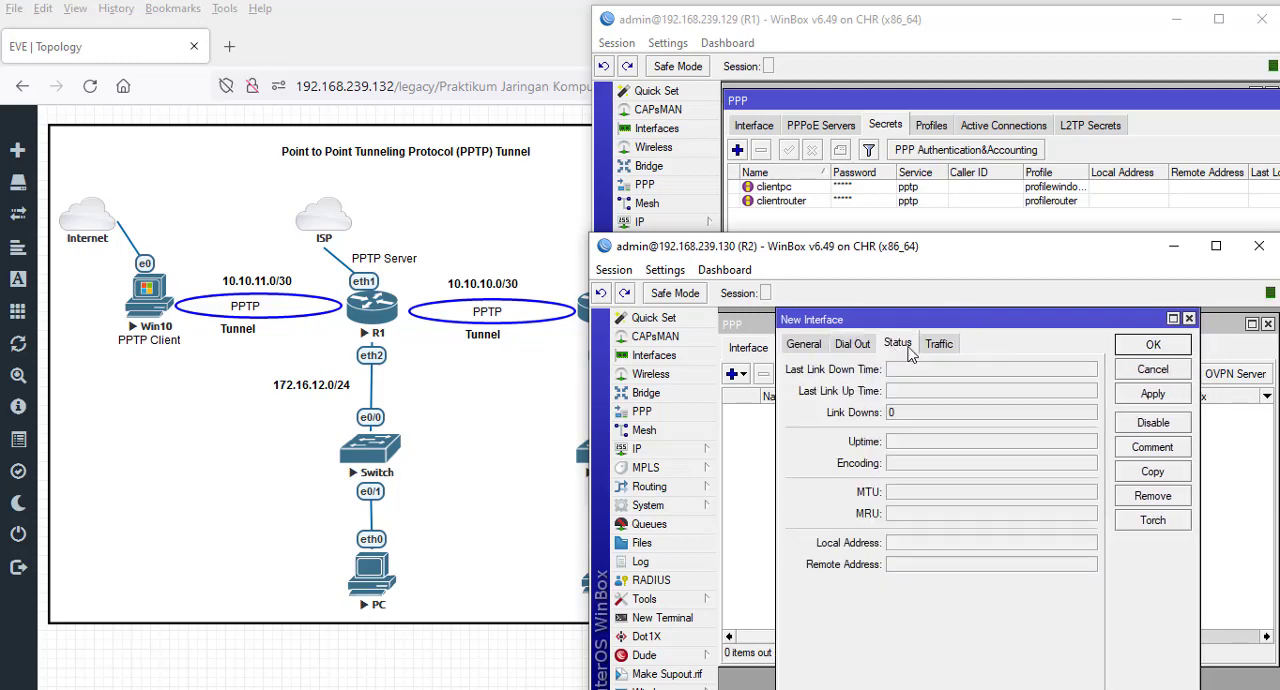
left_click(955, 344)
left_click(858, 344)
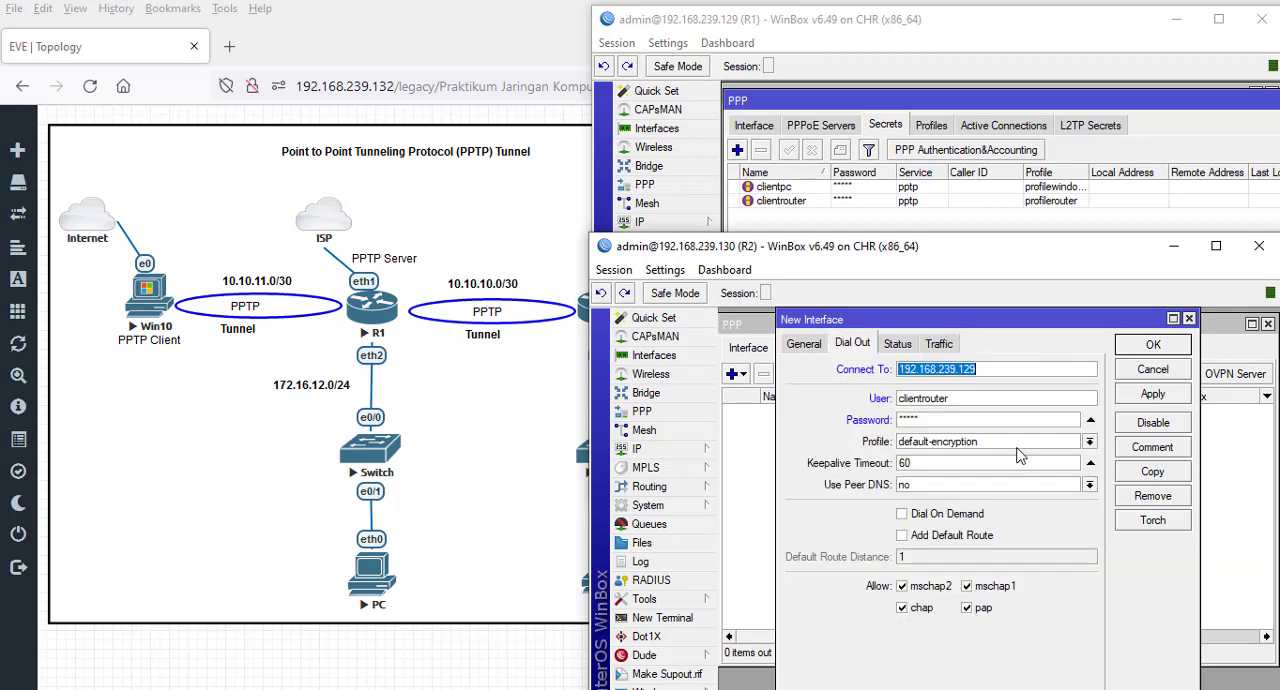
left_click(1153, 395)
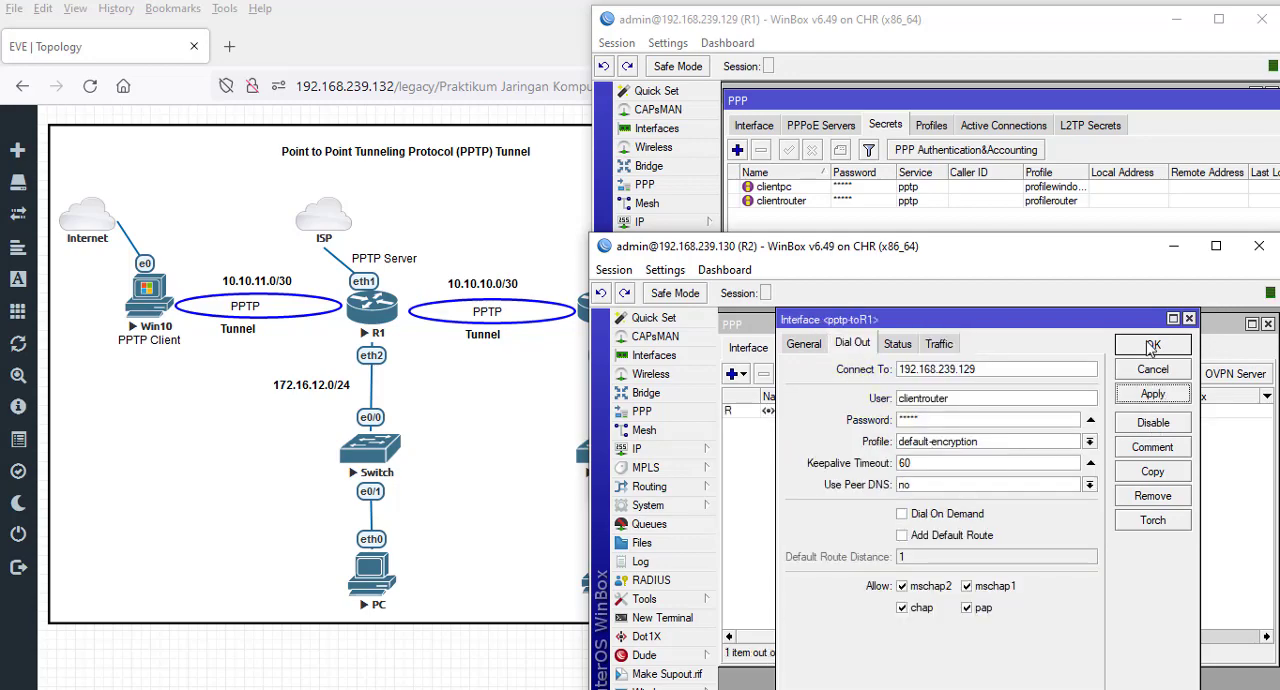
left_click(1152, 345)
- Look at the clientrouter secret on R1, check the connection status of R2's pptp-toR1 interface and close it without changes
left_click_drag(855, 250, 825, 222)
double_click(790, 200)
left_click(1063, 201)
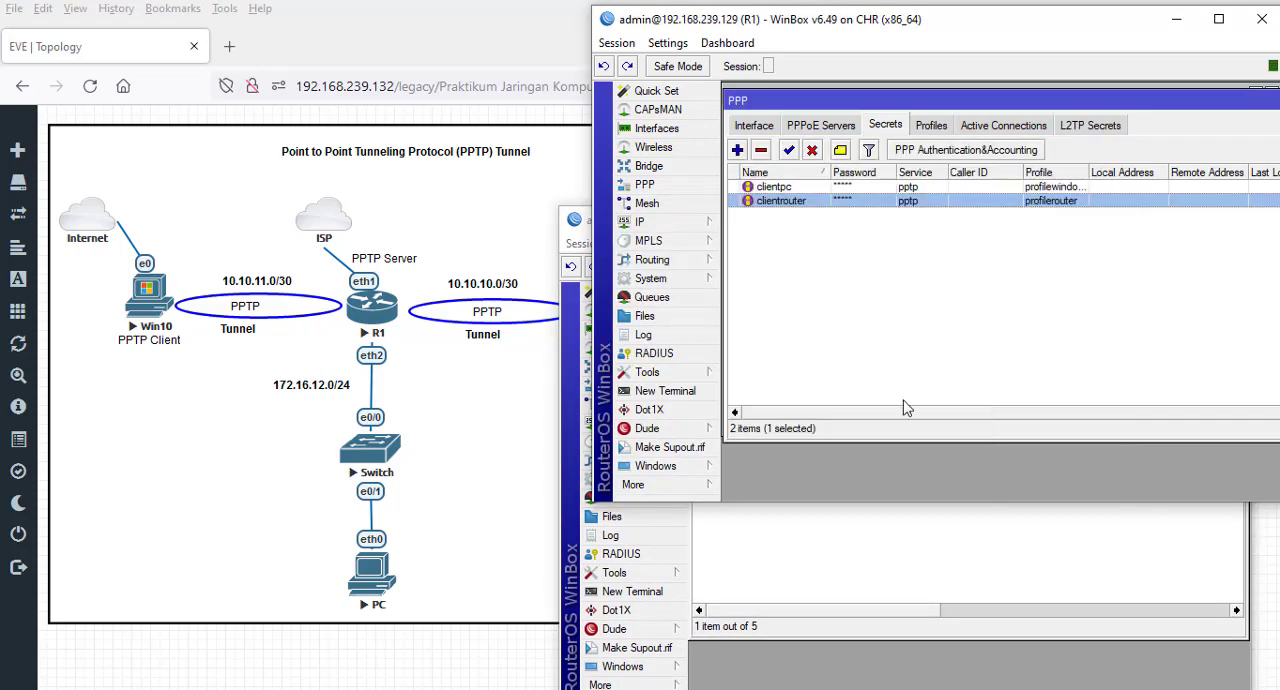
left_click(840, 565)
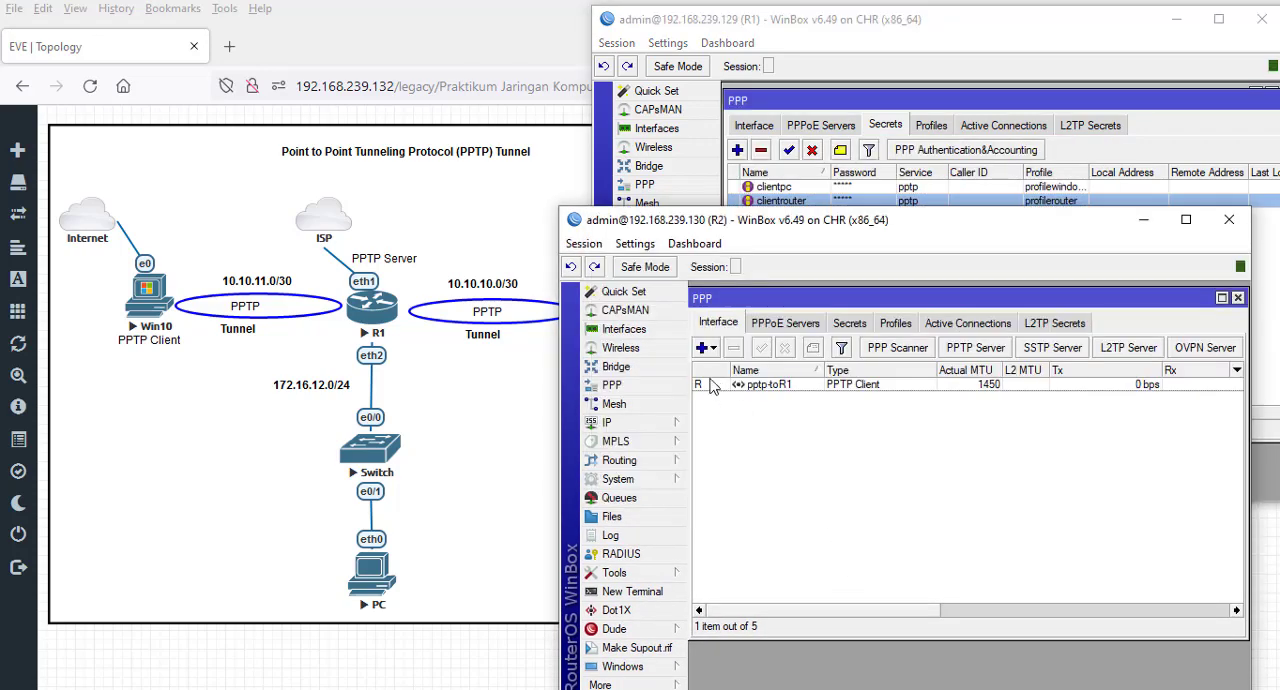
double_click(712, 386)
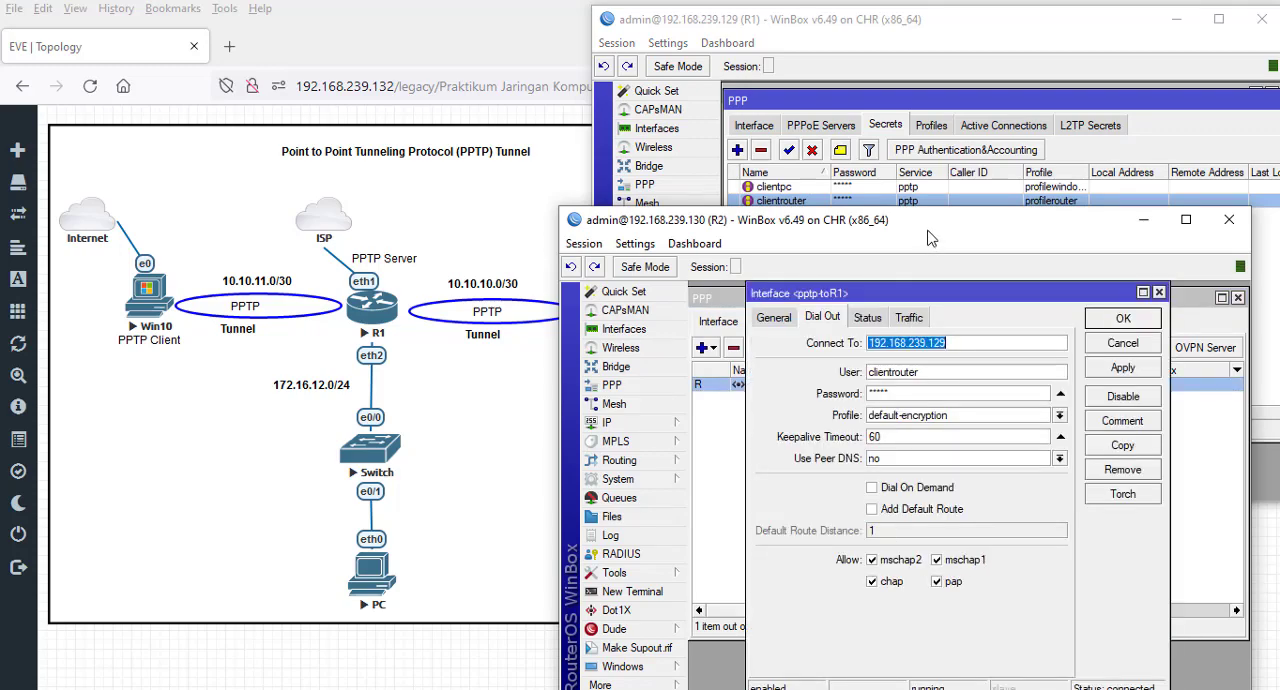
left_click_drag(914, 221, 890, 123)
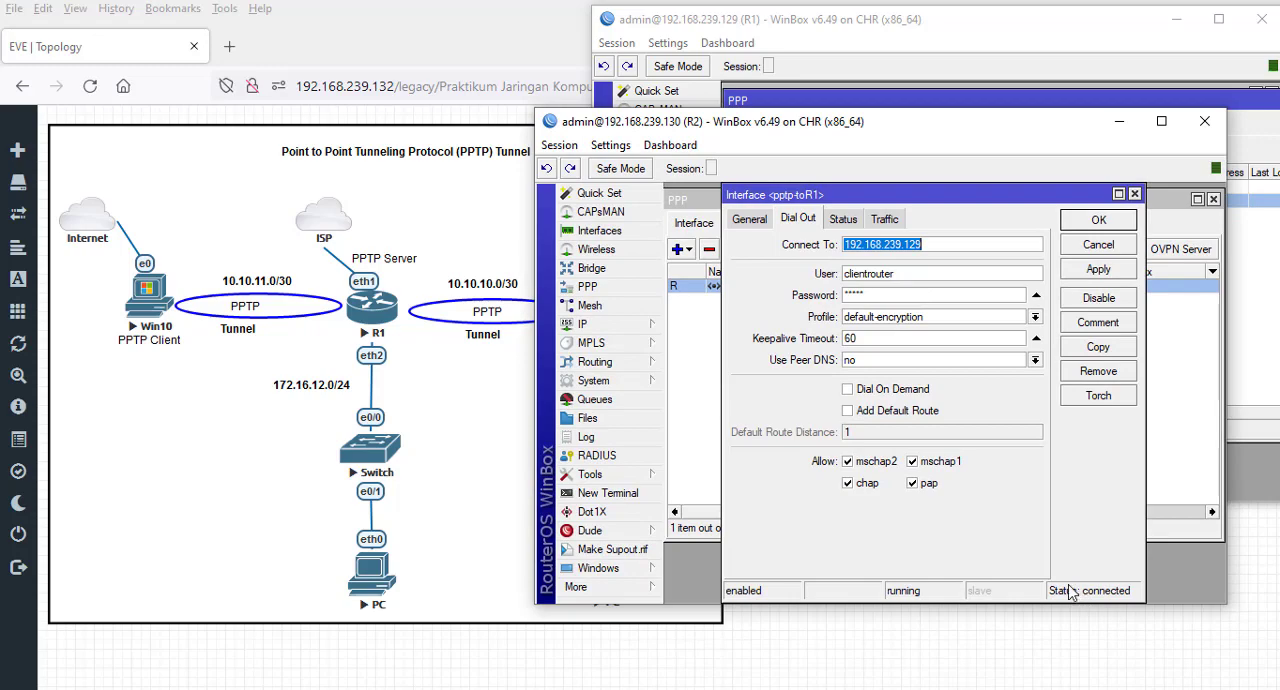
left_click_drag(983, 206, 937, 323)
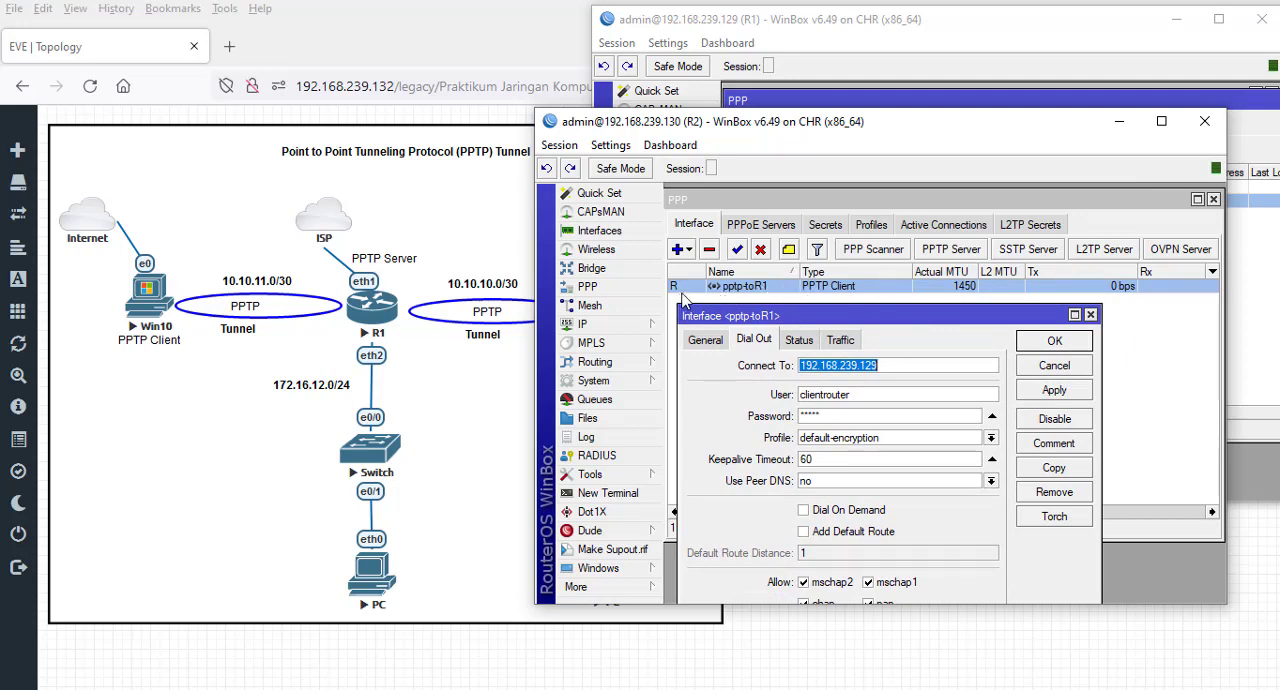
left_click(1064, 369)
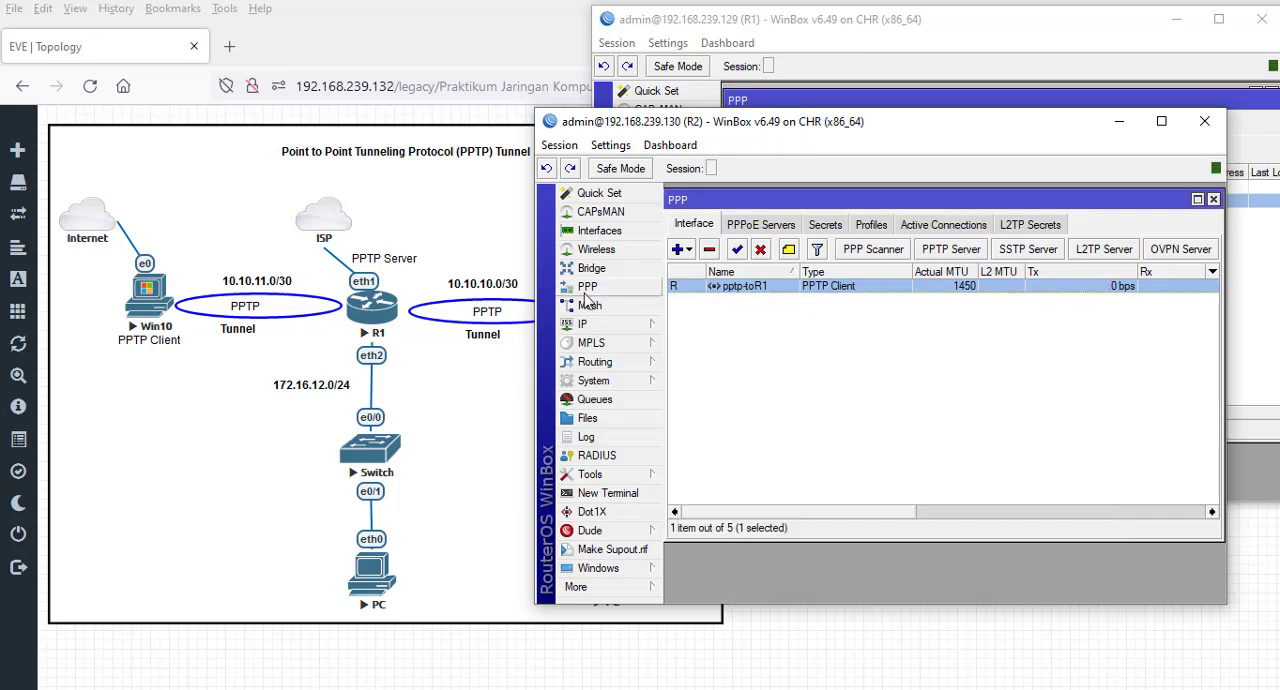
- Open R2's IP address list and examine the address assigned to pptp-toR1
left_click(622, 326)
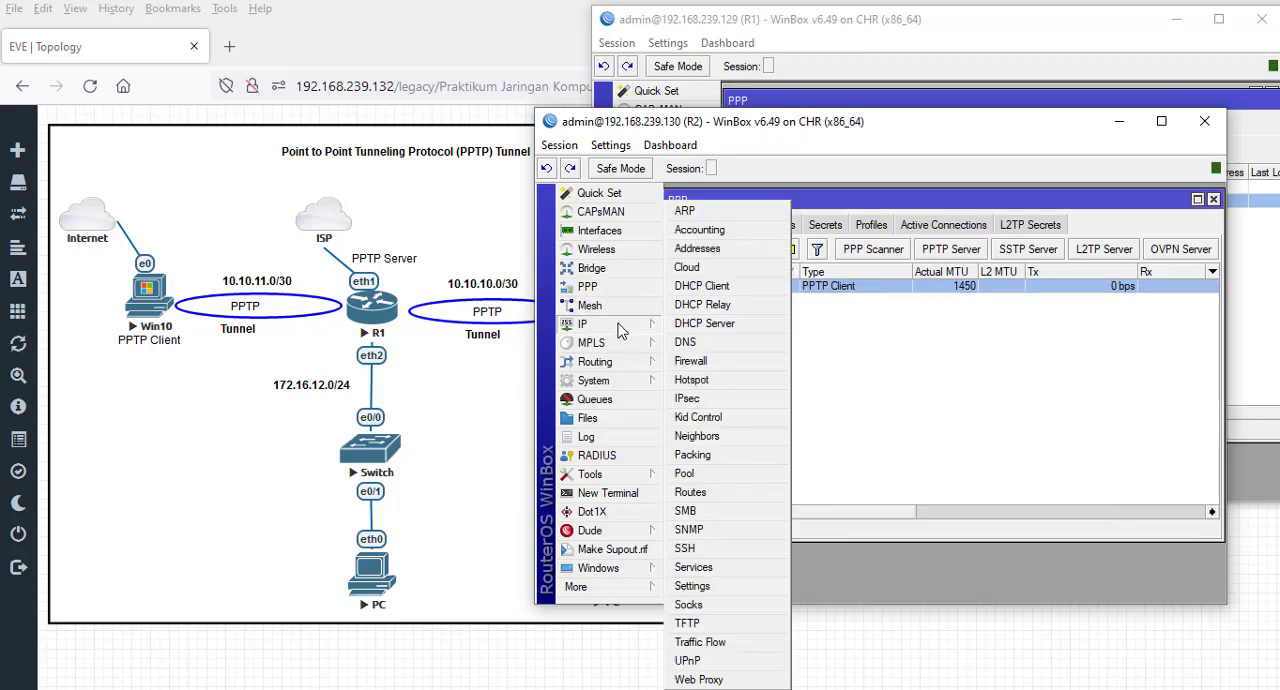
left_click(722, 250)
left_click_drag(943, 250, 818, 308)
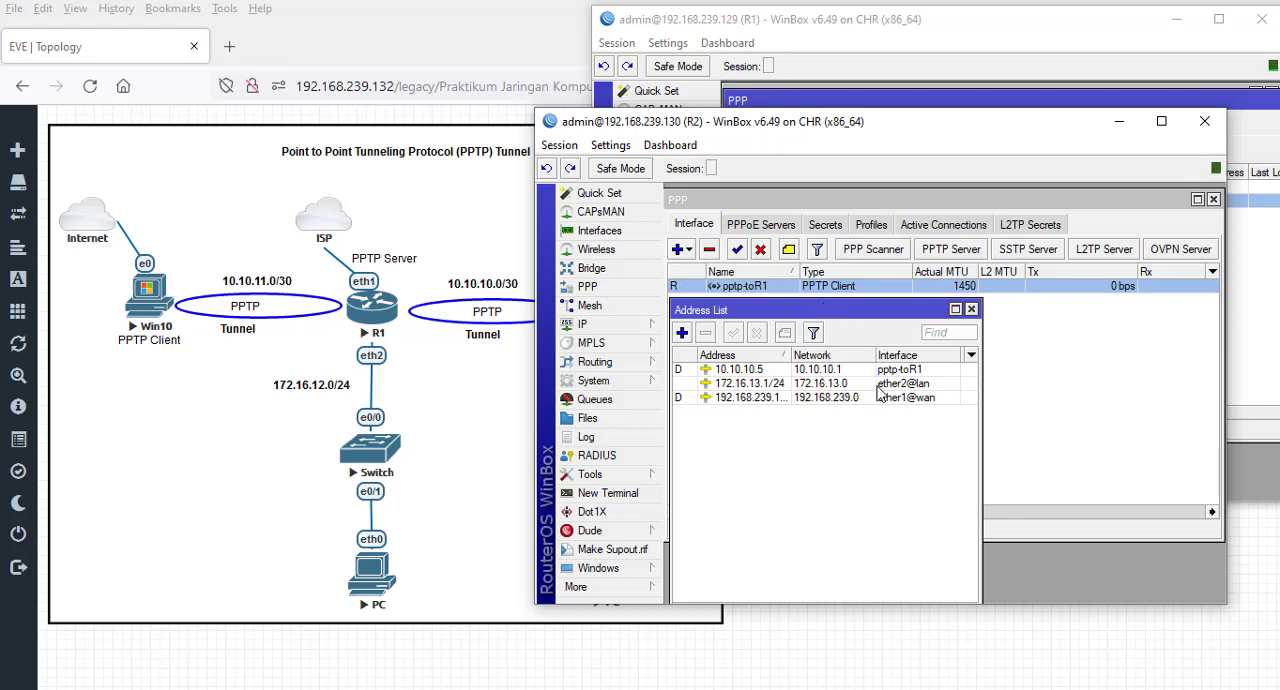
left_click(750, 380)
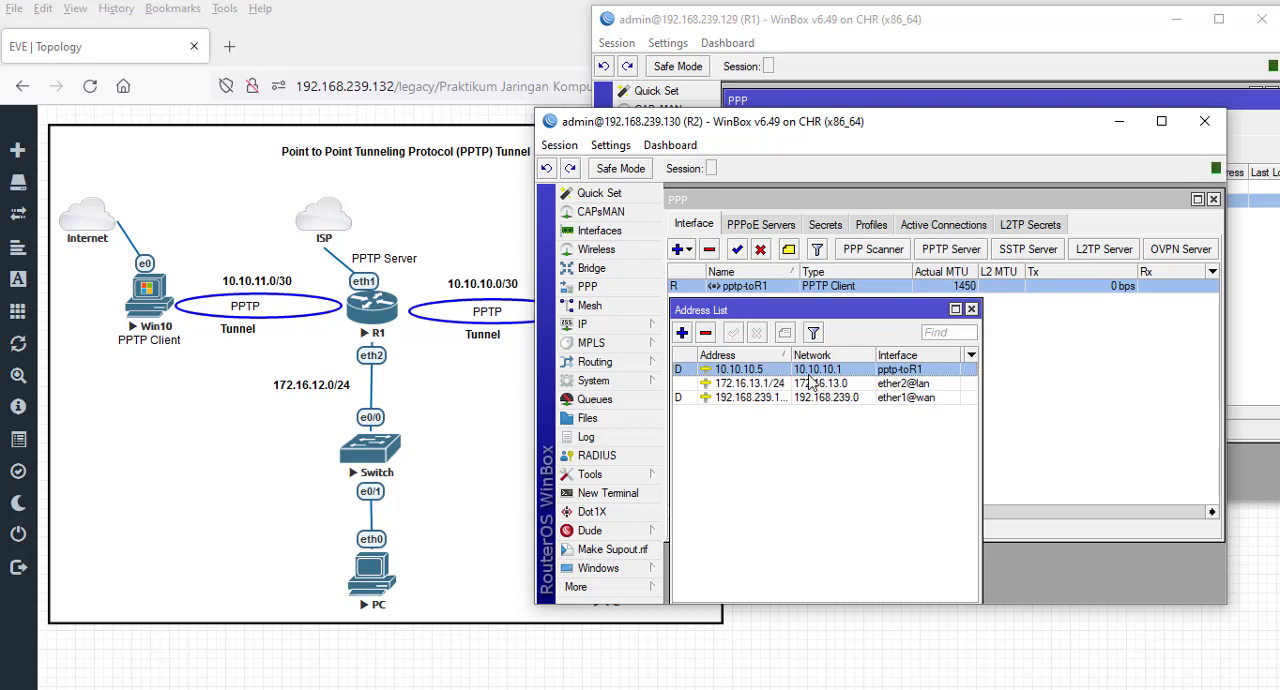
- Show the active PPP connections on R1 and widen the Name column to read the full client name
left_click(930, 33)
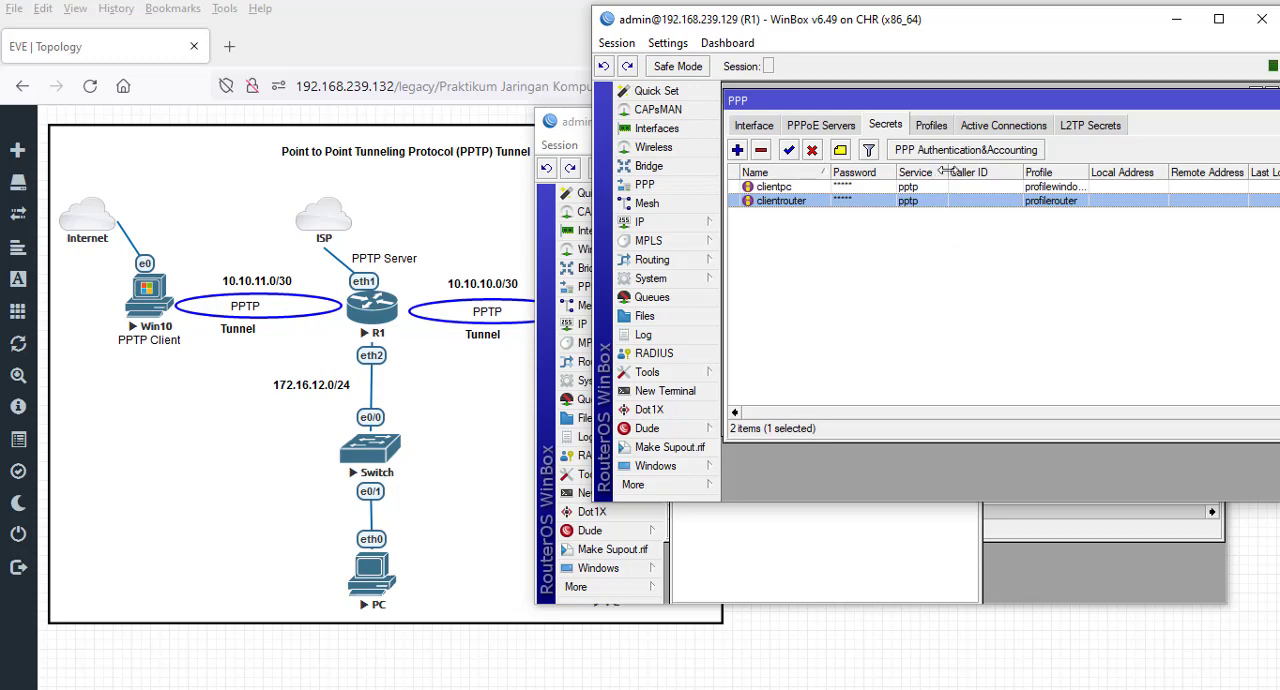
left_click(987, 127)
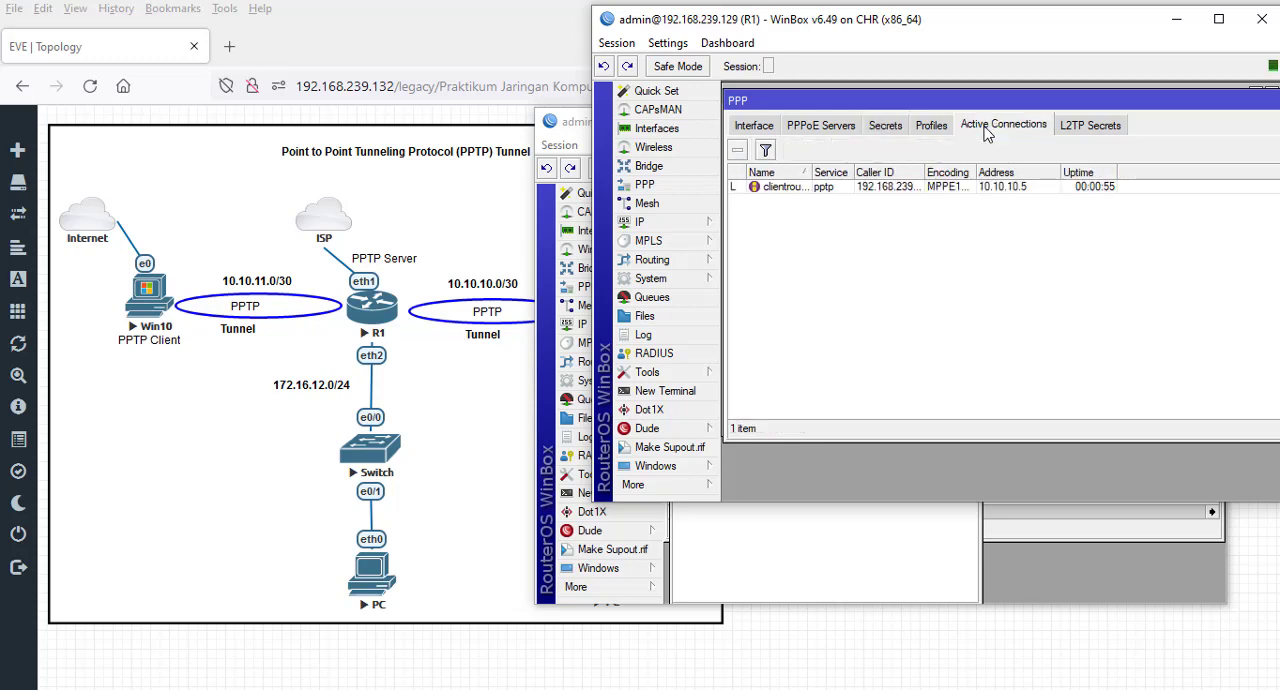
mouse_move(805, 170)
left_mouse_down()
mouse_move(851, 170)
mouse_move(830, 170)
left_mouse_up()
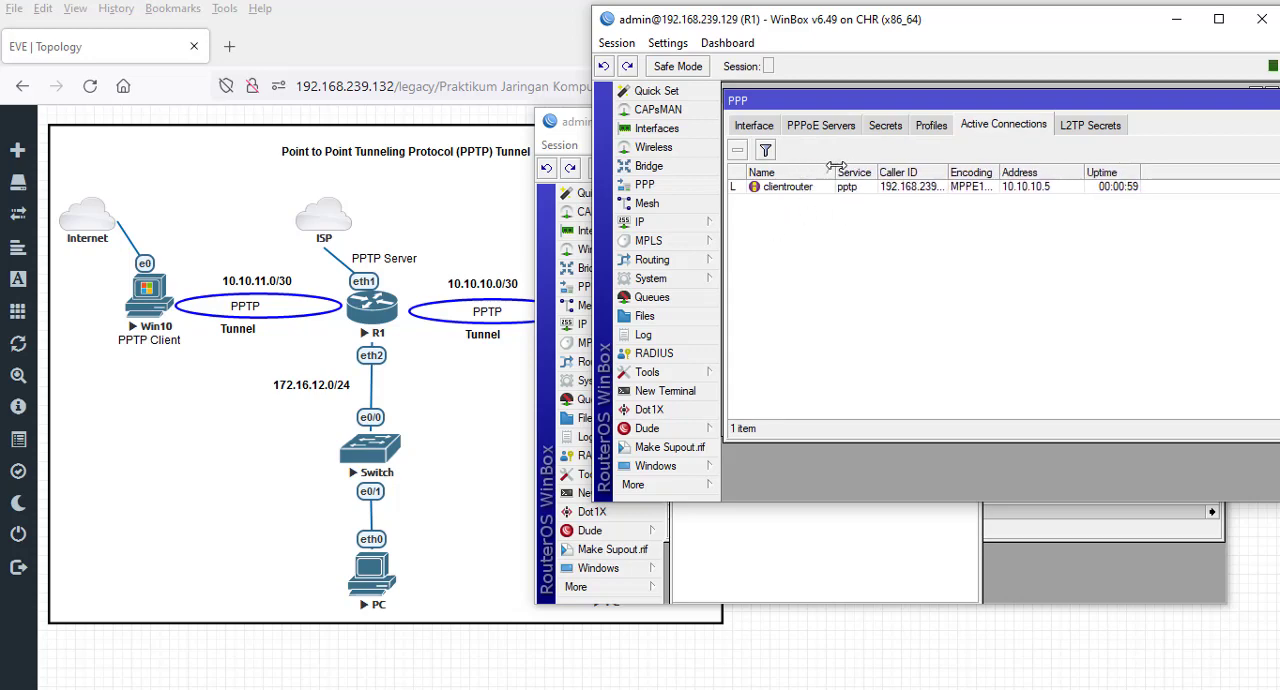
- Widen the columns of R1's active PPP connections and compare the clientrouter entry with R2's address list
left_click_drag(945, 171, 1088, 171)
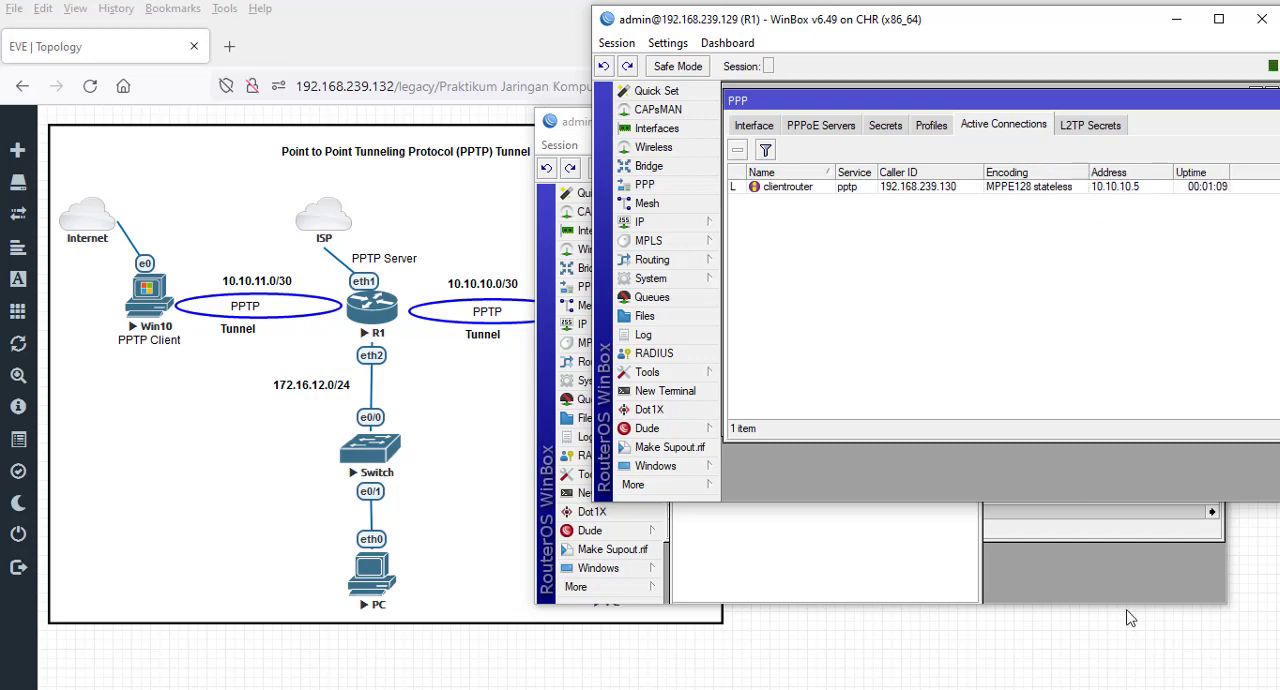
left_click(997, 576)
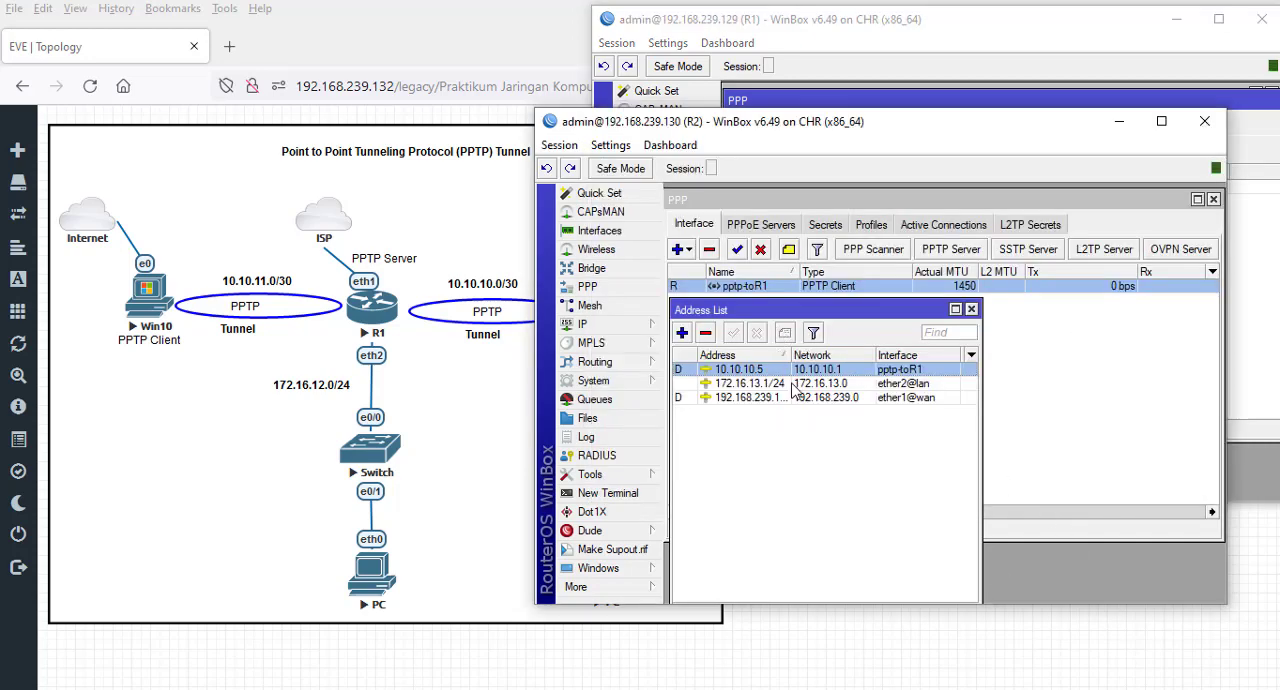
left_click(1031, 43)
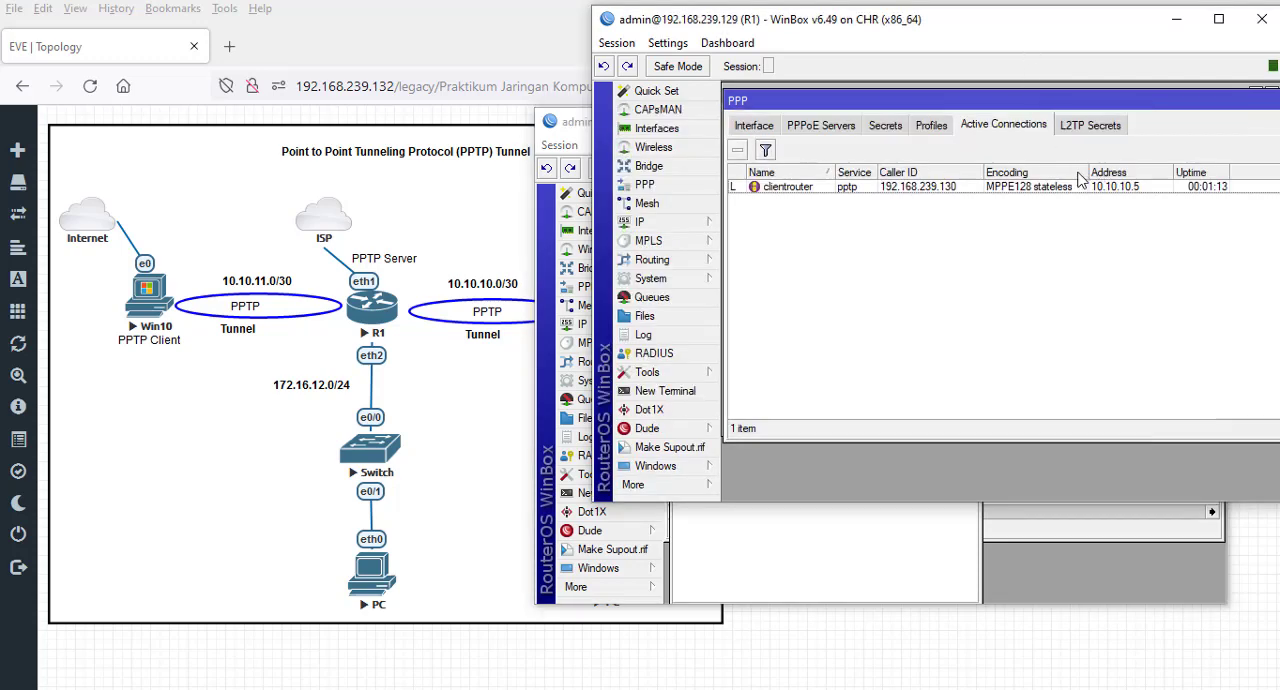
left_click(1131, 196)
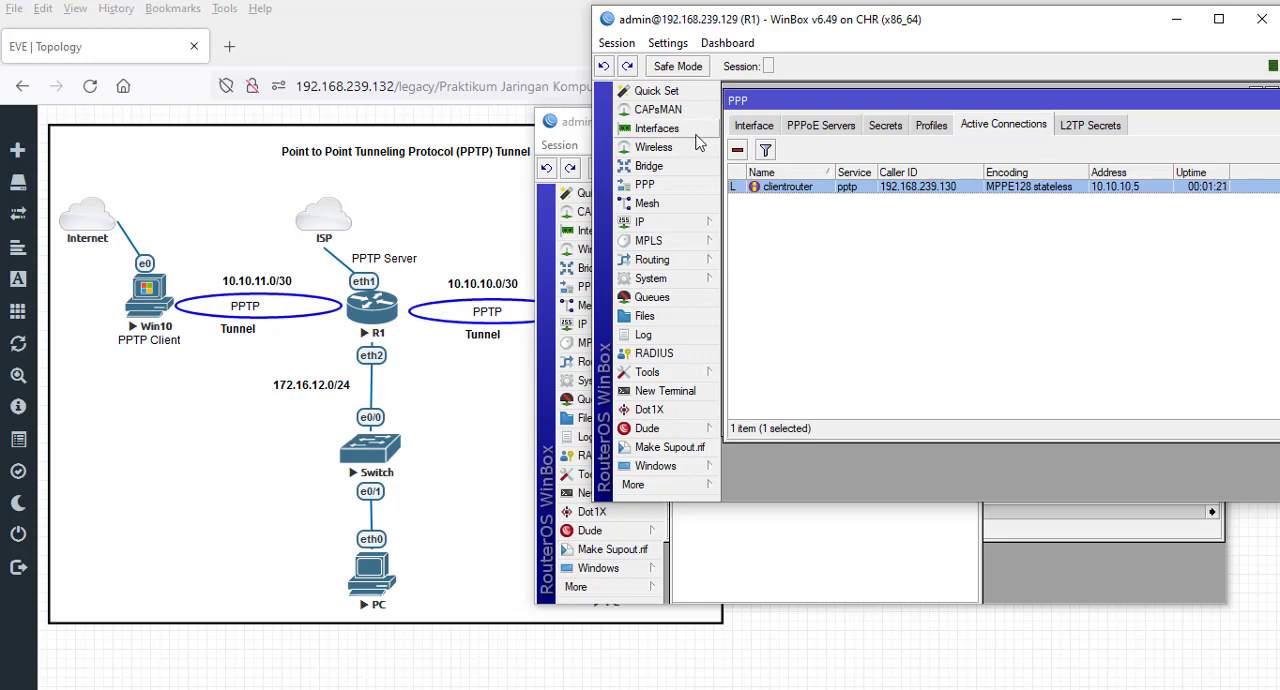
- Open R1's IP address list below the active connection and examine the address entry of the clientrouter PPTP interface
left_click(680, 222)
left_click(805, 259)
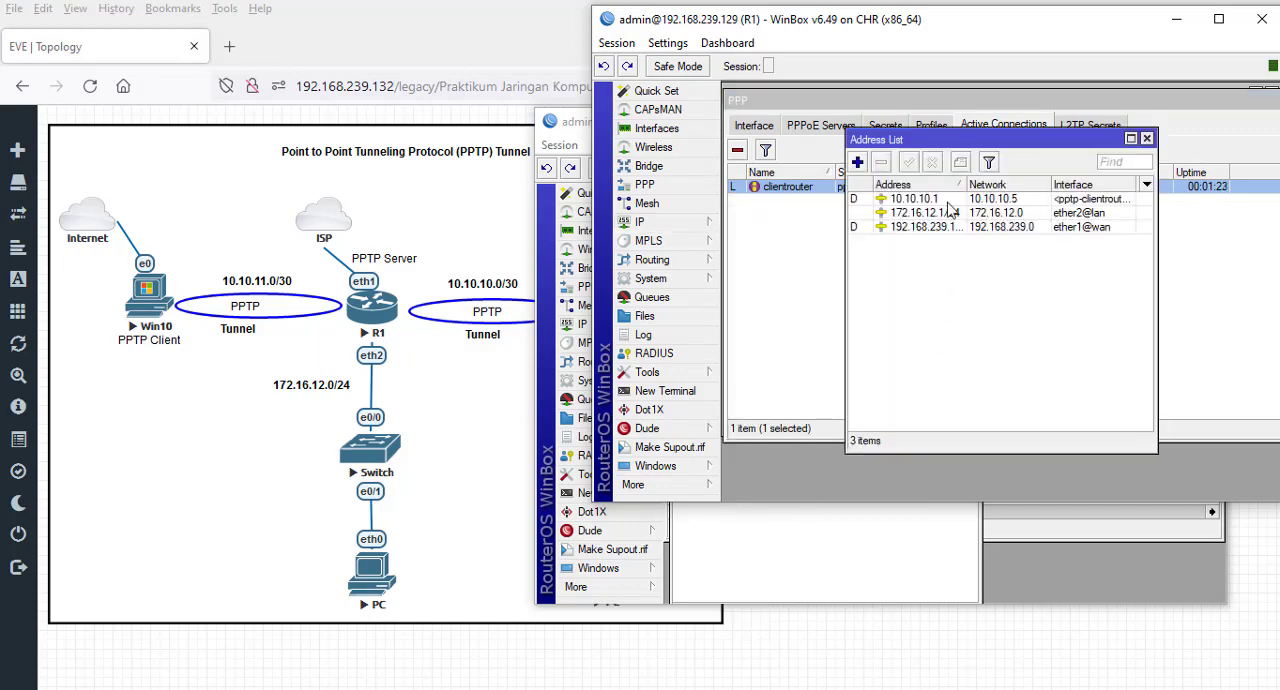
left_click_drag(942, 131, 820, 216)
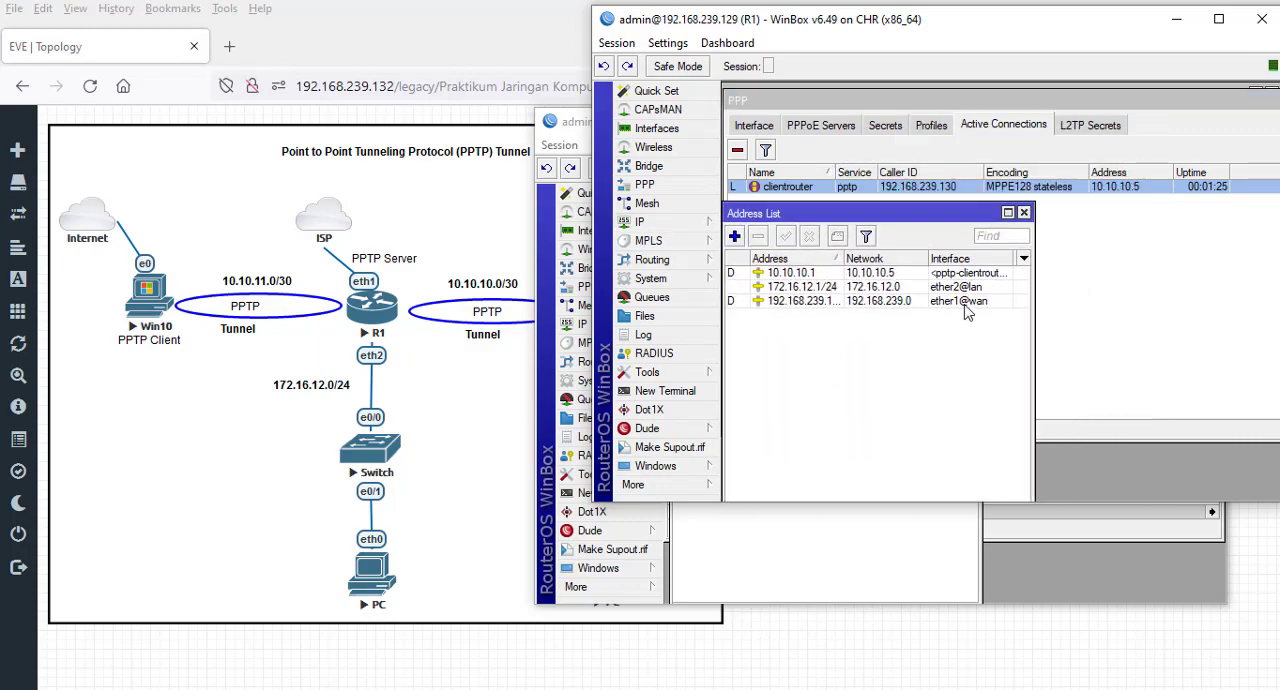
left_click(805, 276)
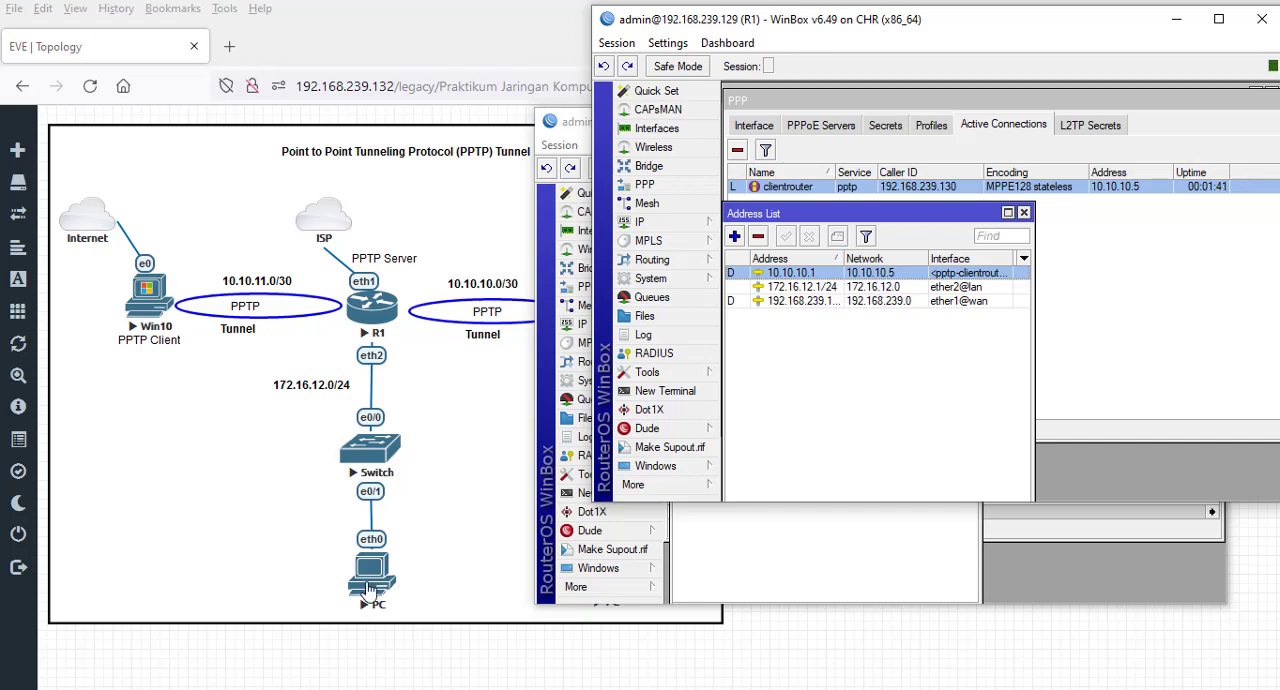
- Switch to the EVE topology and open PuTTY consoles for the PC behind R2 and the PC behind R1
left_click(480, 487)
left_click_drag(620, 592, 620, 589)
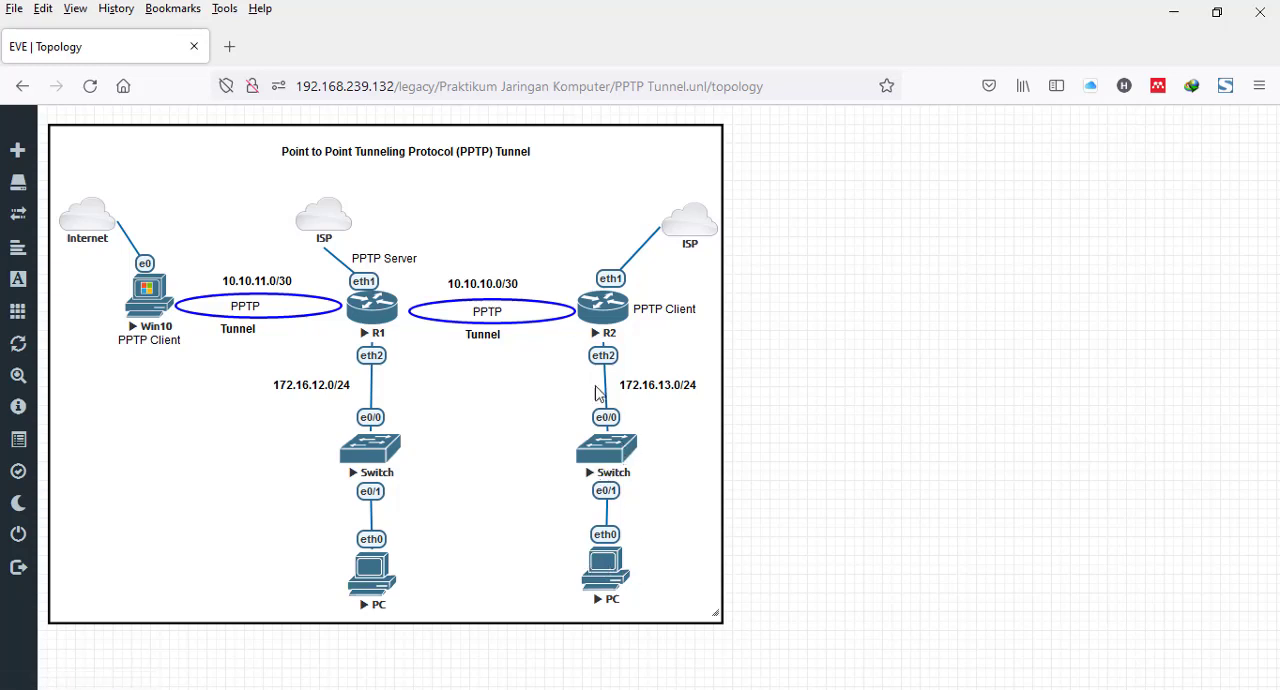
right_click(612, 577)
left_click(612, 577)
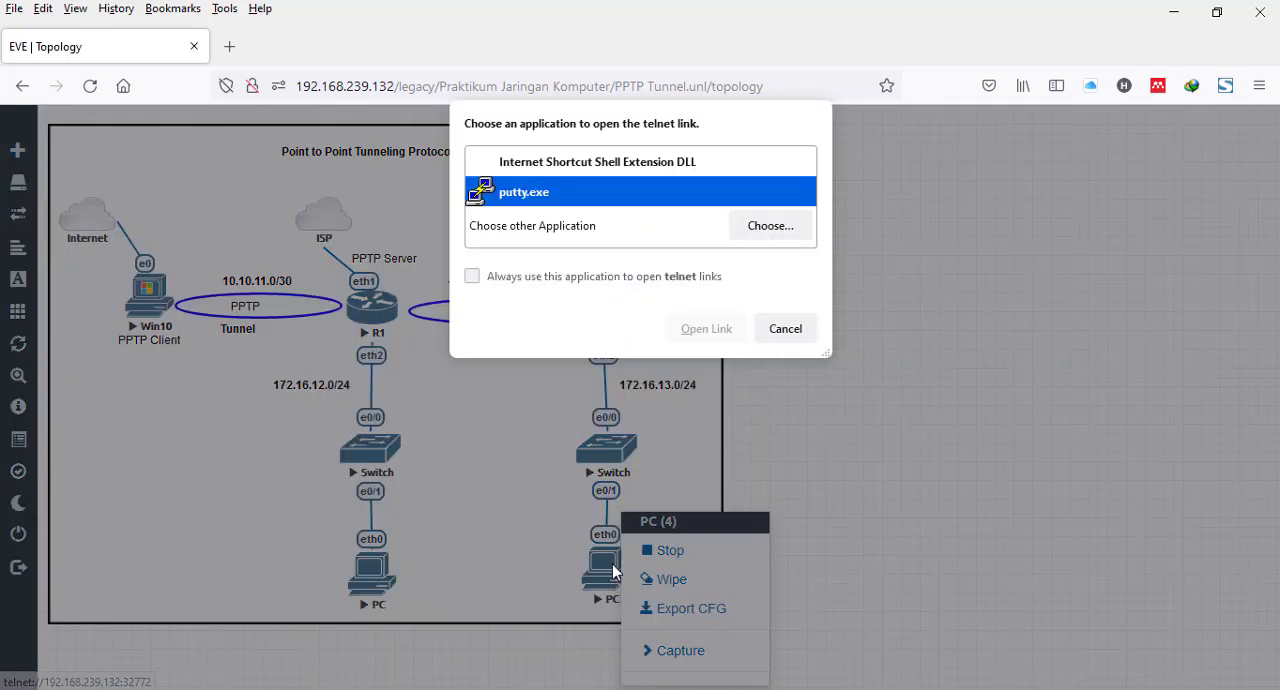
left_click(705, 327)
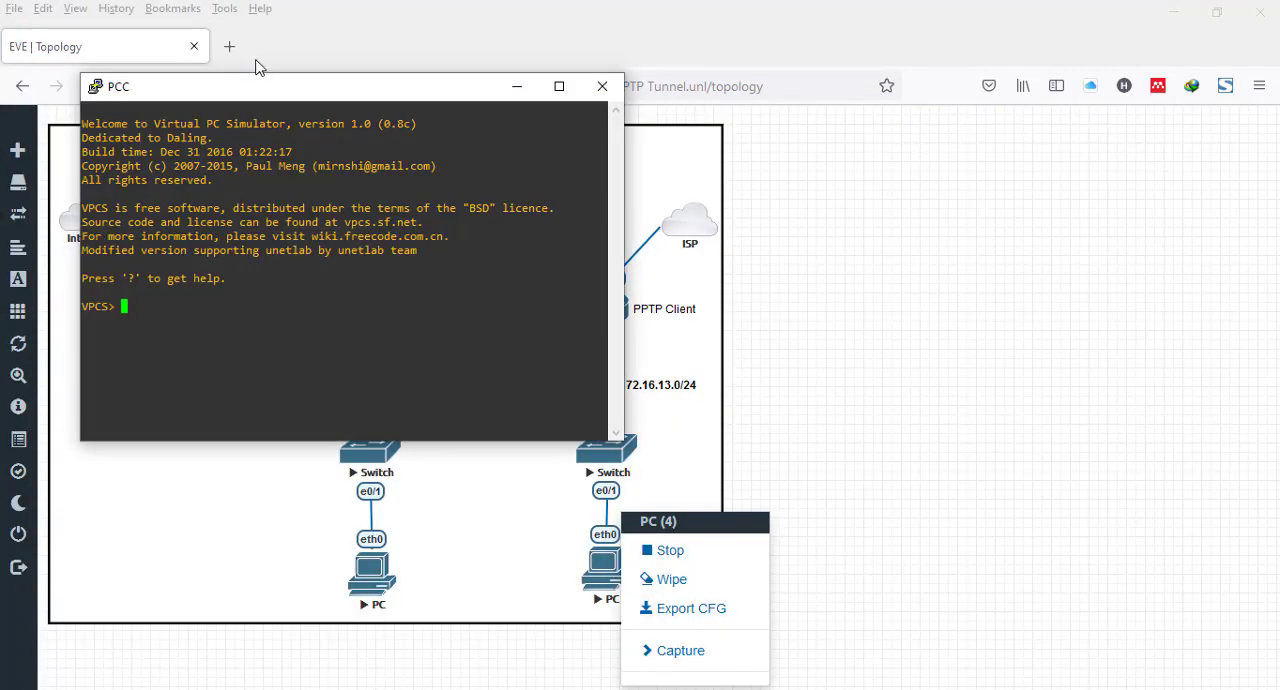
left_click_drag(255, 90, 844, 90)
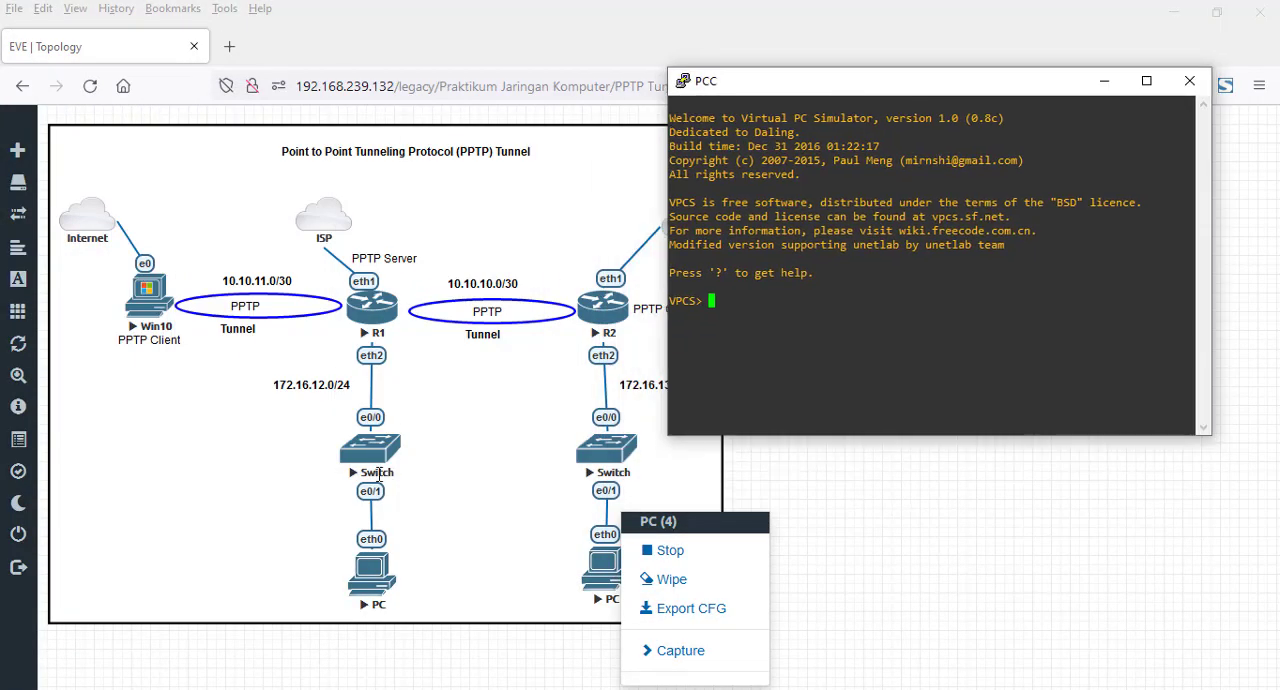
left_click(387, 574)
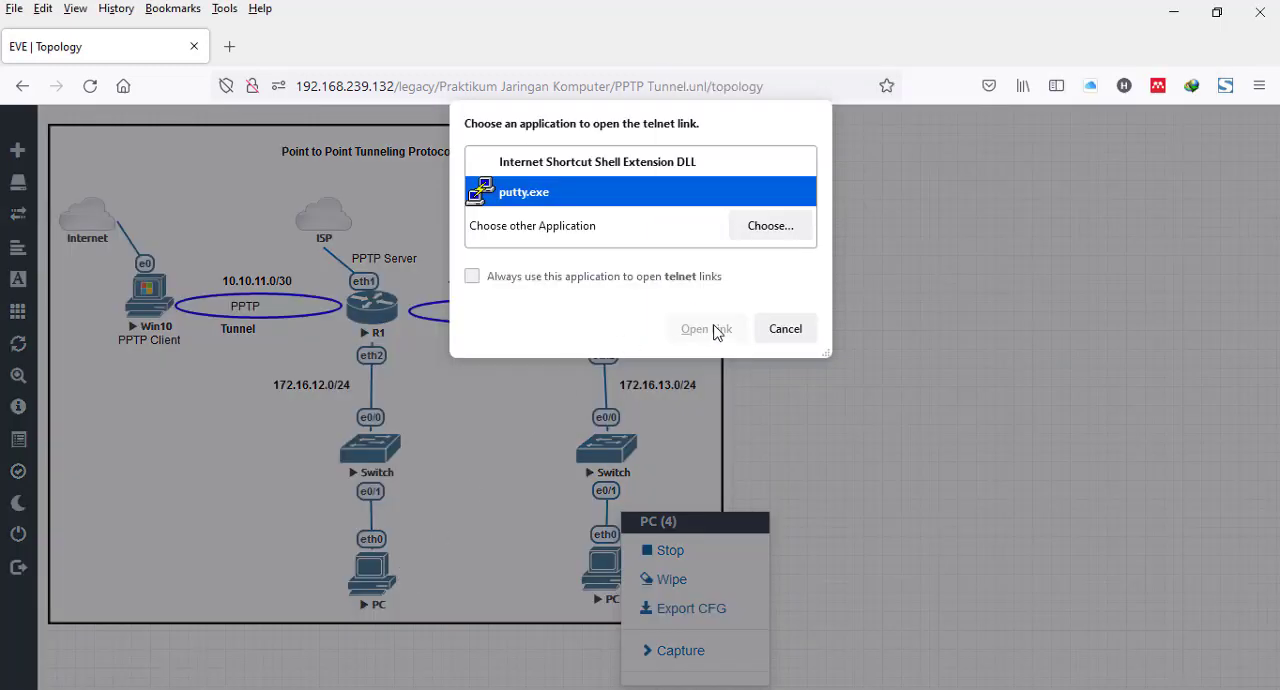
left_click(712, 329)
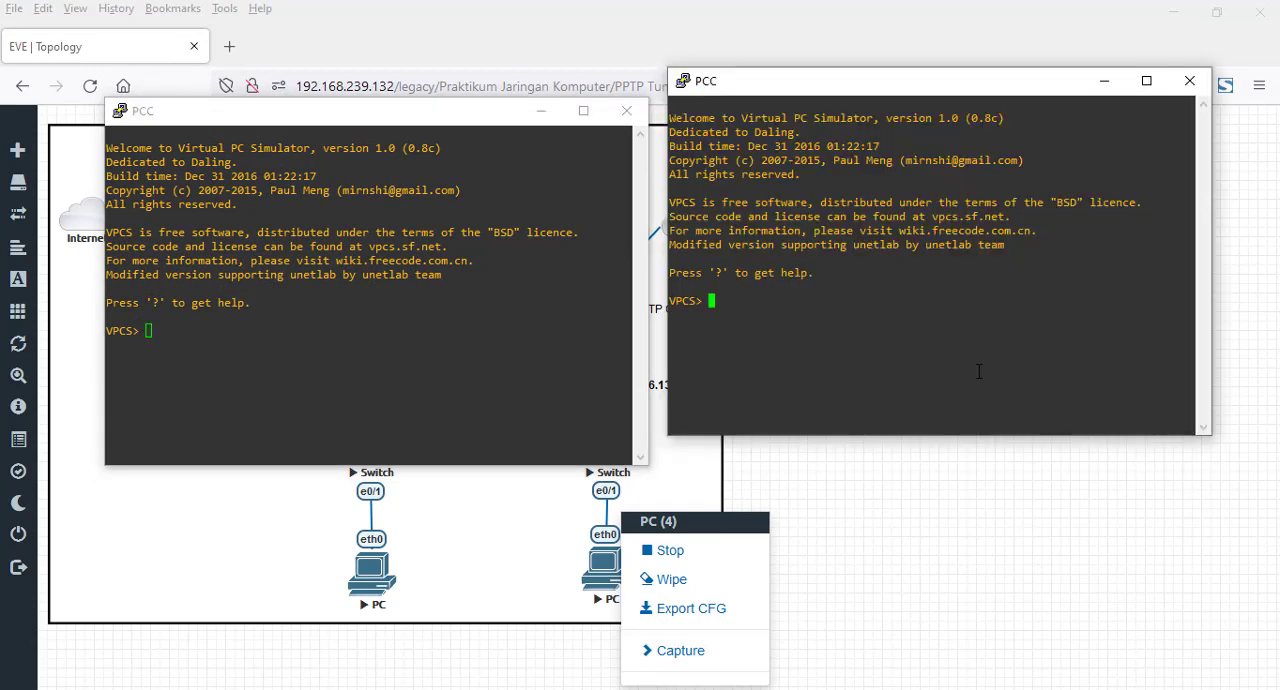
- Request an IP address by DHCP on both PCs with ip dhcp, first behind R2, then behind R1
type("ip dhcp")
key("Return")
left_click(508, 385)
type("ip dhcp")
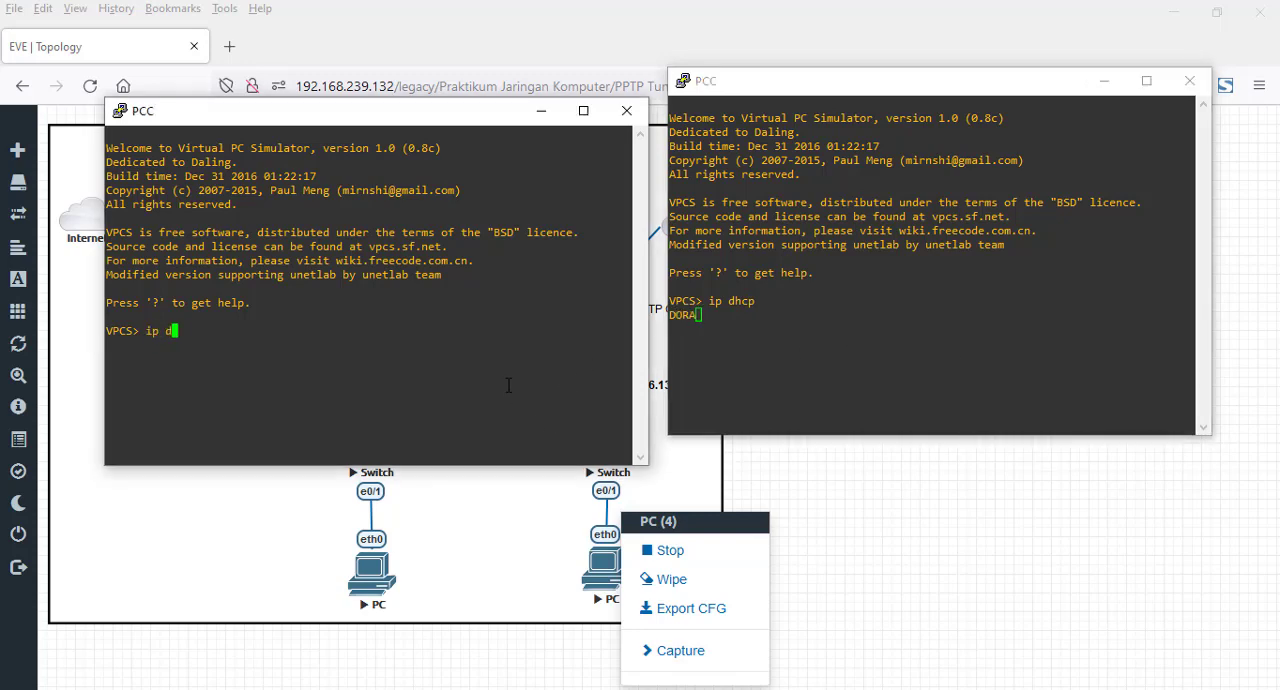
key("Return")
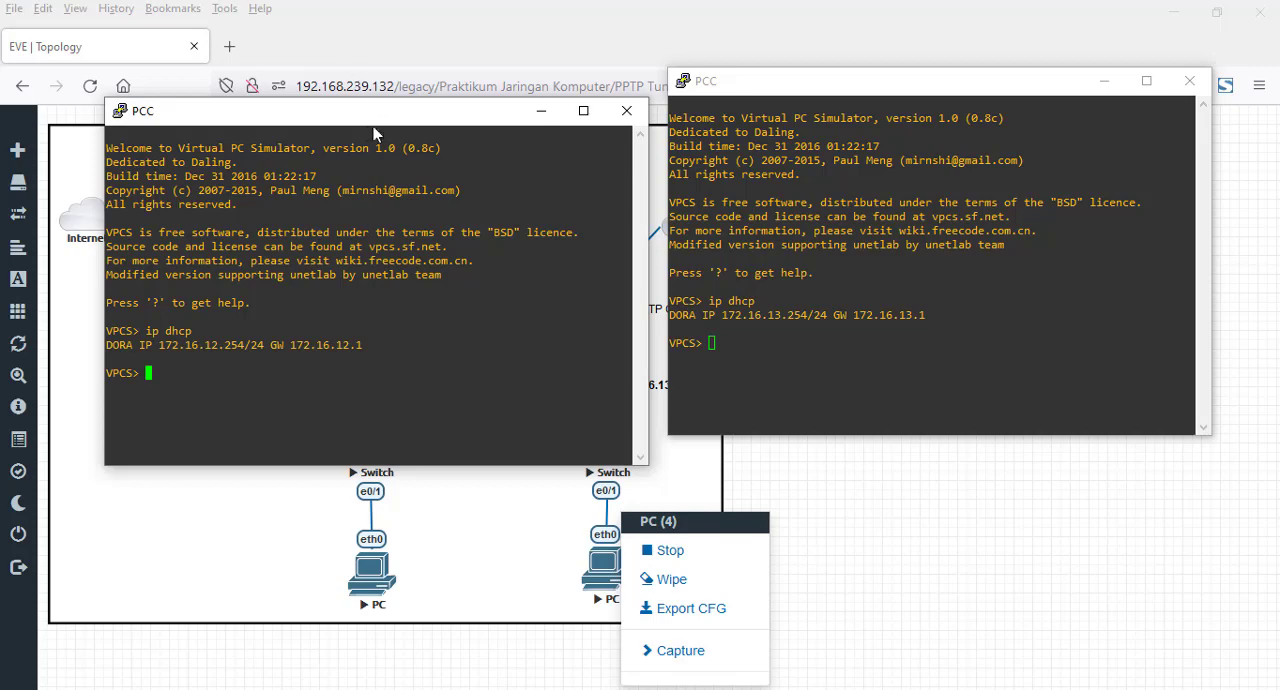
- Arrange the two PC consoles side by side above the topology's PCs and dismiss the PC node's options
left_click_drag(364, 121, 312, 24)
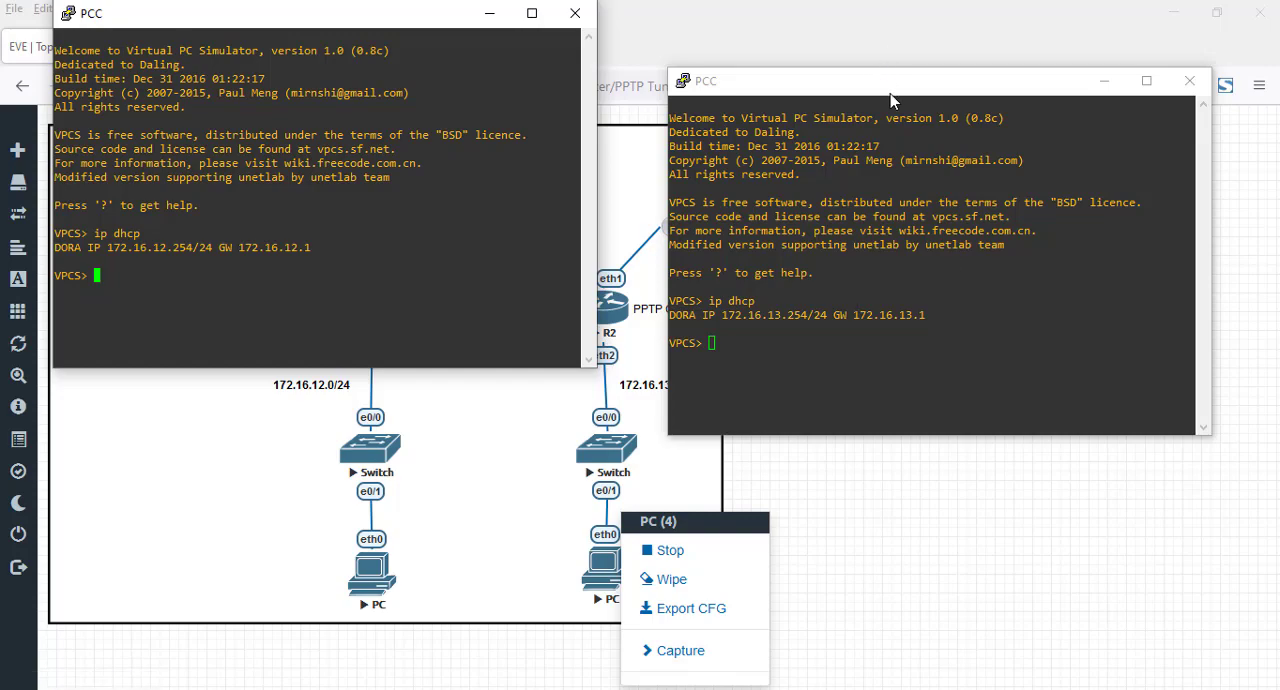
left_click_drag(892, 84, 876, 16)
left_click(1071, 502)
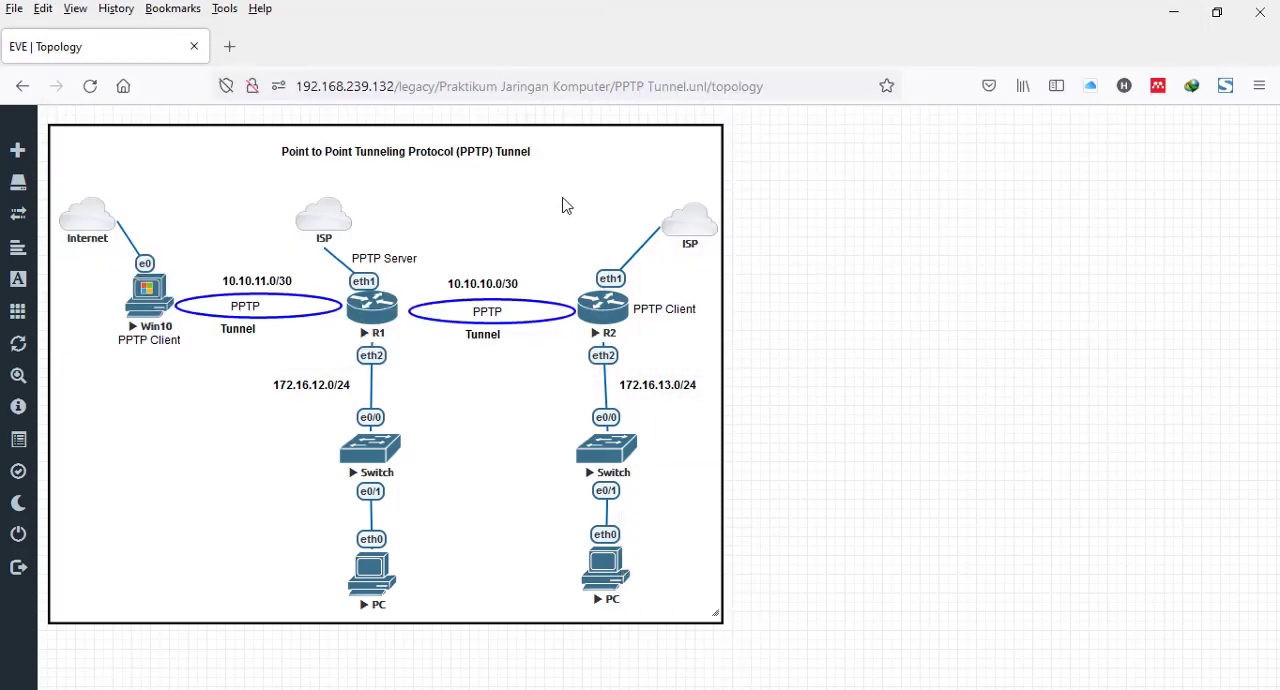
left_click(297, 1)
left_click(380, 1)
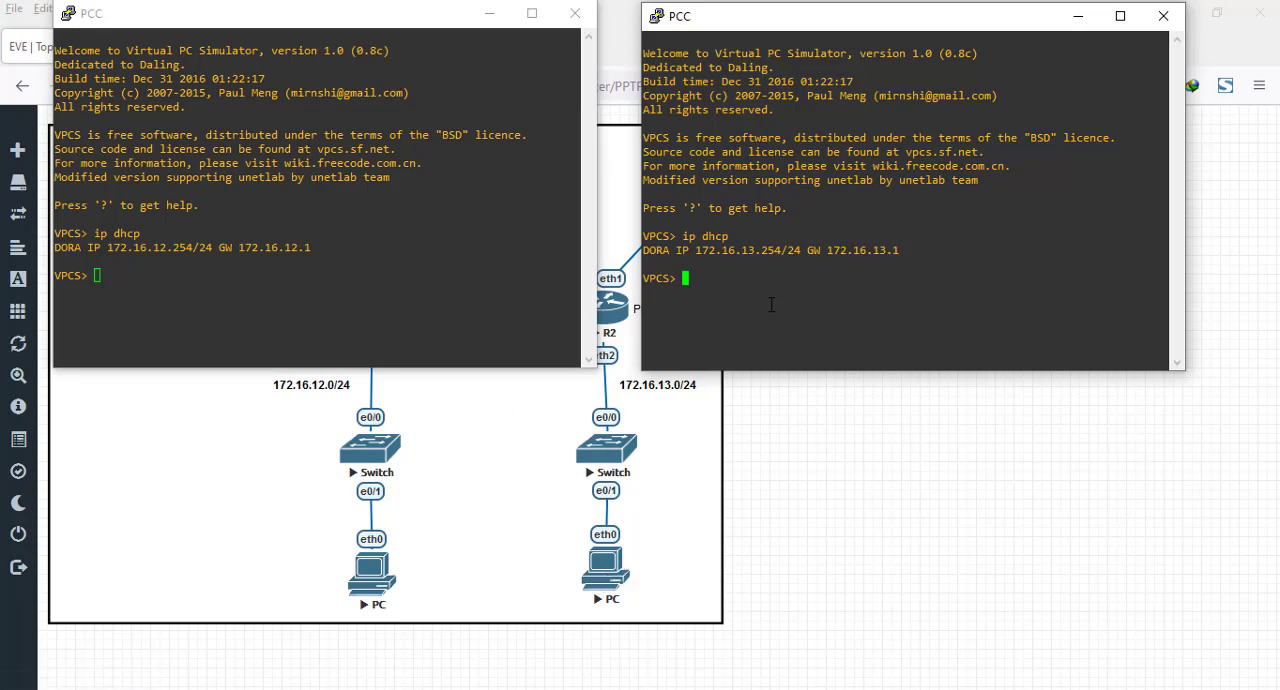
- Ping 172.16.12.254 from the PC behind R2 to test reachability of the PC behind R1
type("ping 172.16.12.254")
key("Return")
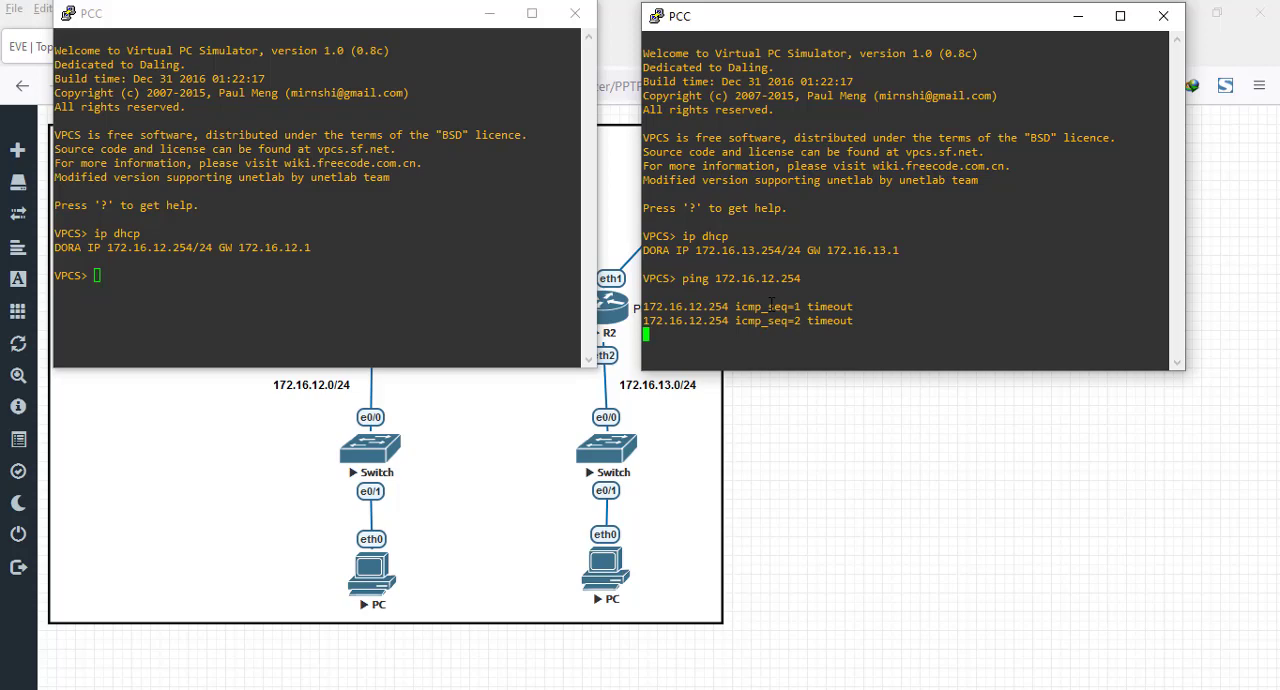
- Ping 172.16.13.254 from the PC behind R1 to test reachability of the PC behind R2
left_click(390, 242)
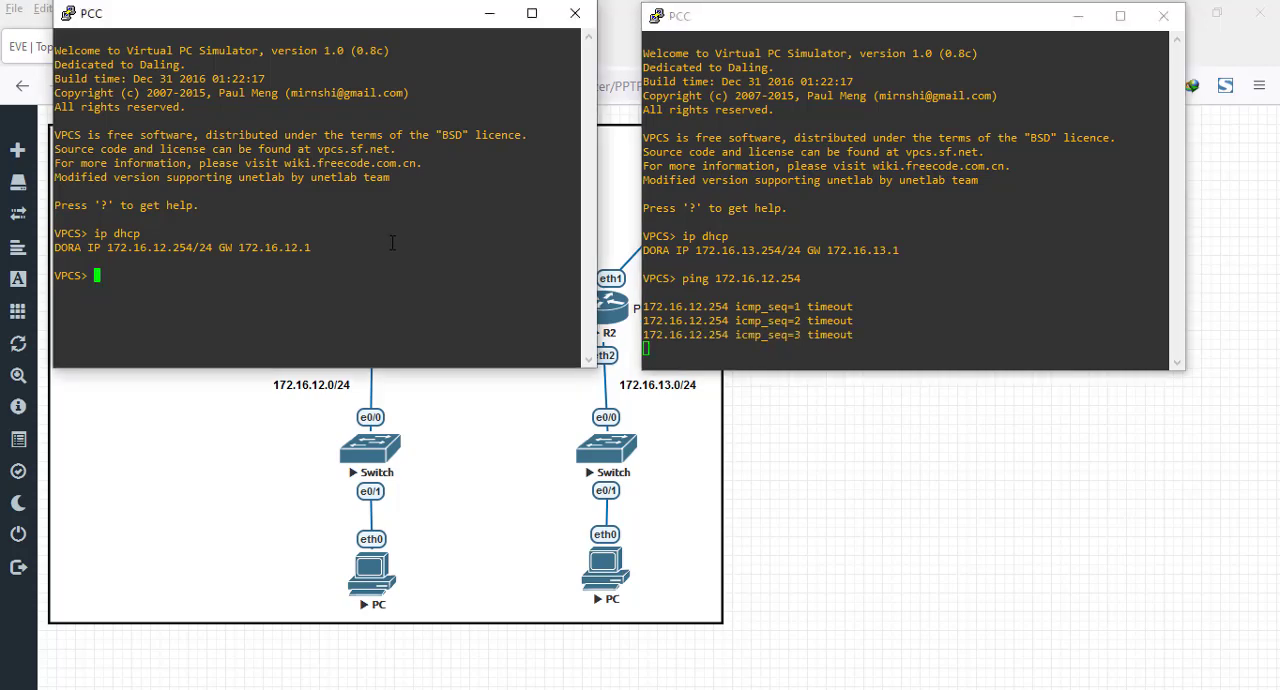
type("ping ")
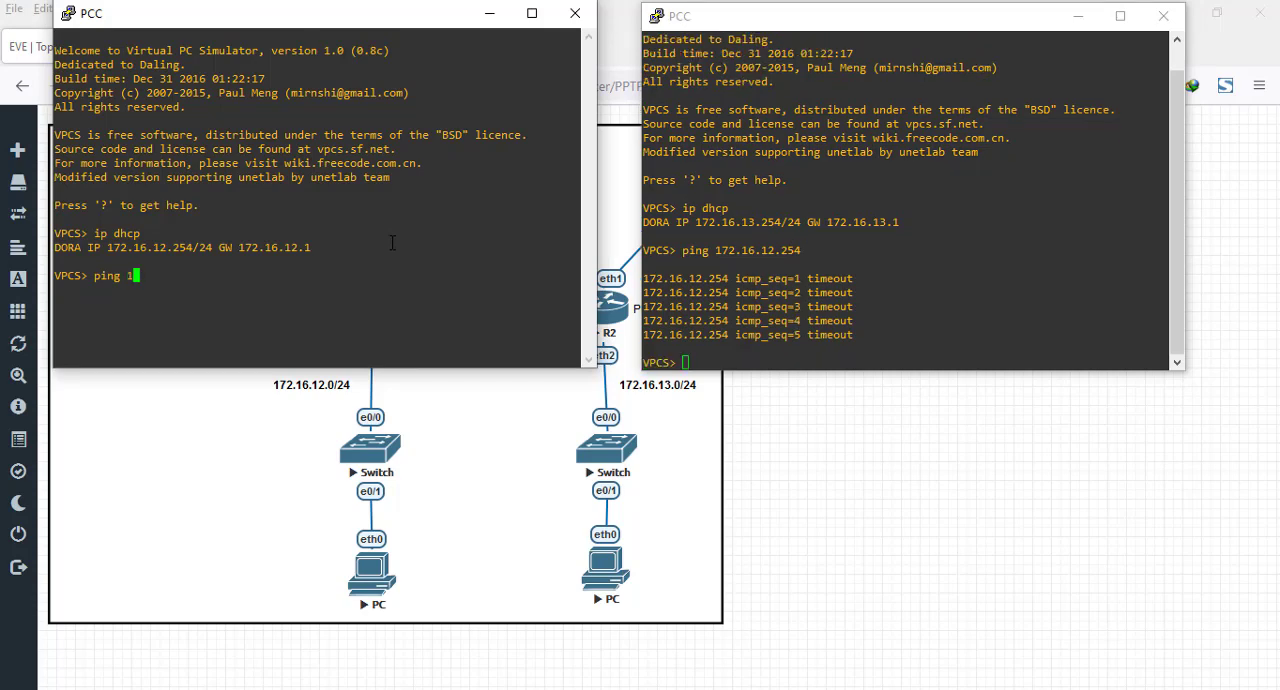
type("172.16.13.254")
key("Return")
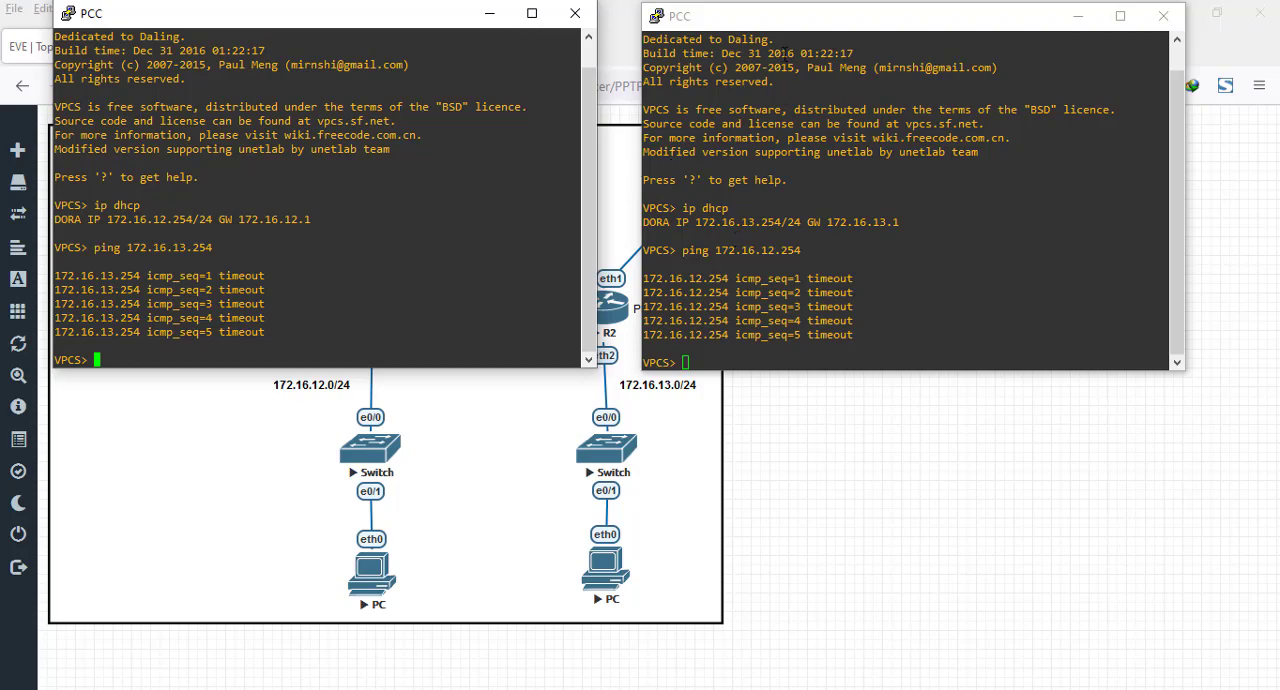
- Arrange the R1 and R2 WinBox windows side by side, open a terminal on R1 and skip the password change
key("alt+Tab")
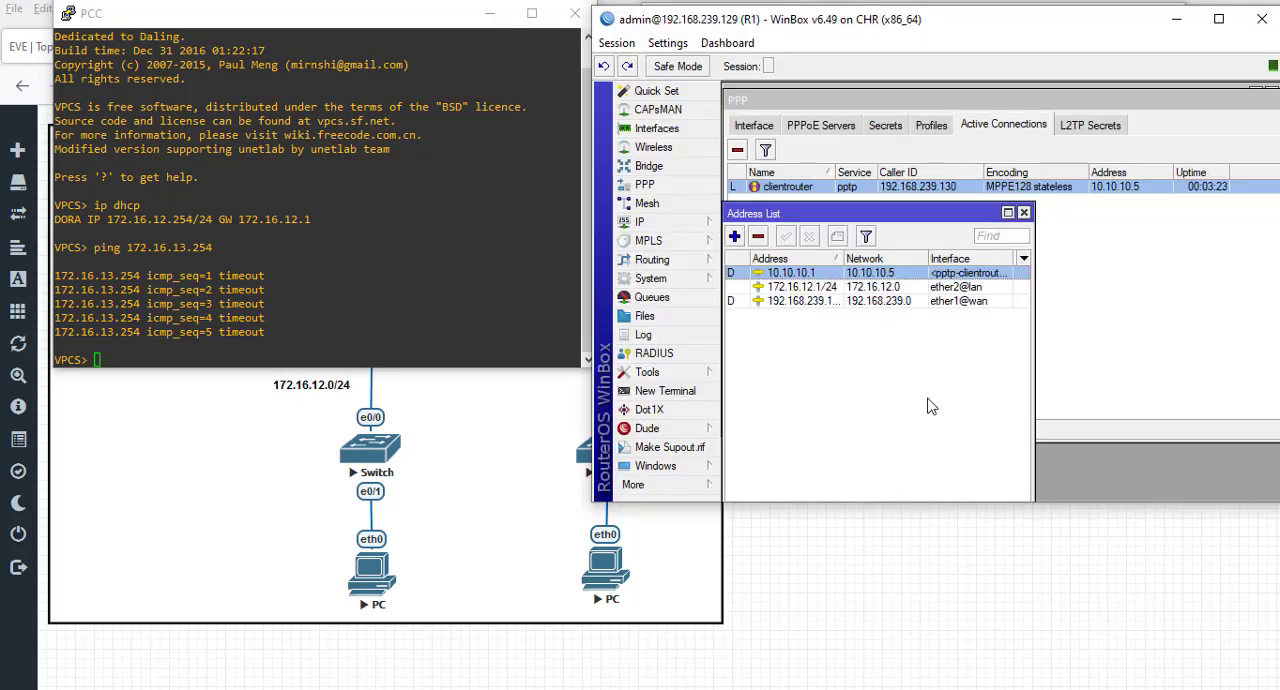
key("alt+Tab")
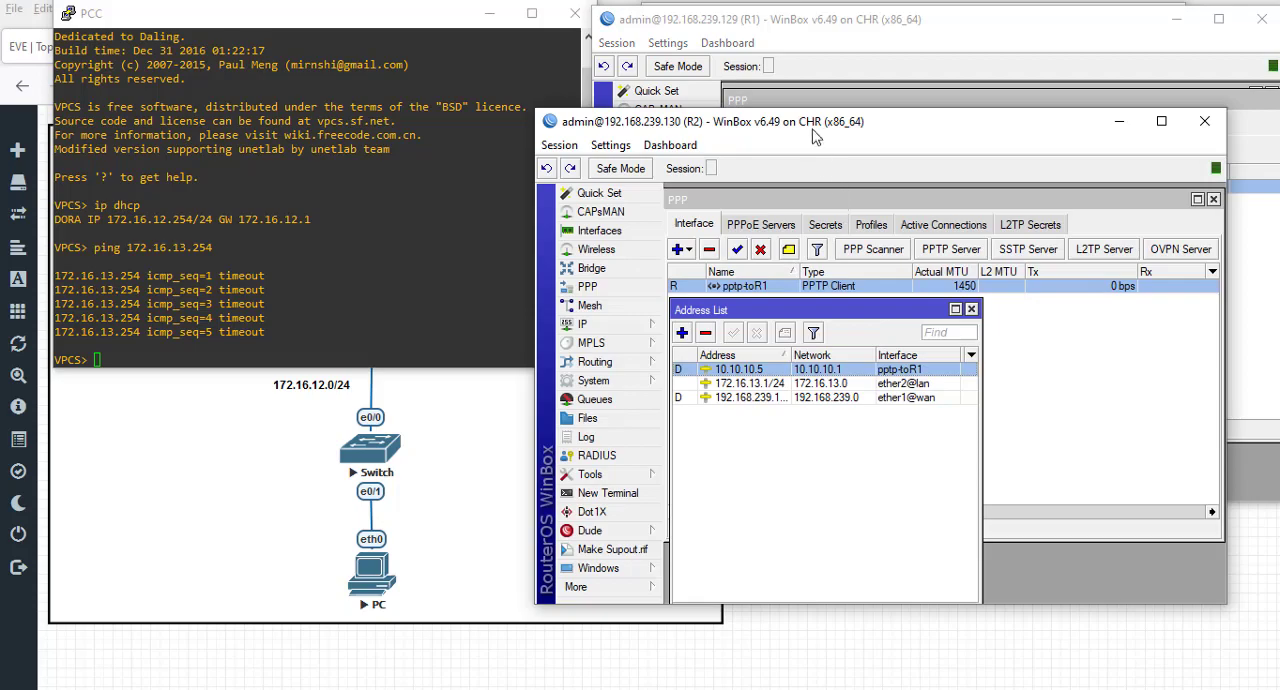
left_click_drag(815, 118, 326, 152)
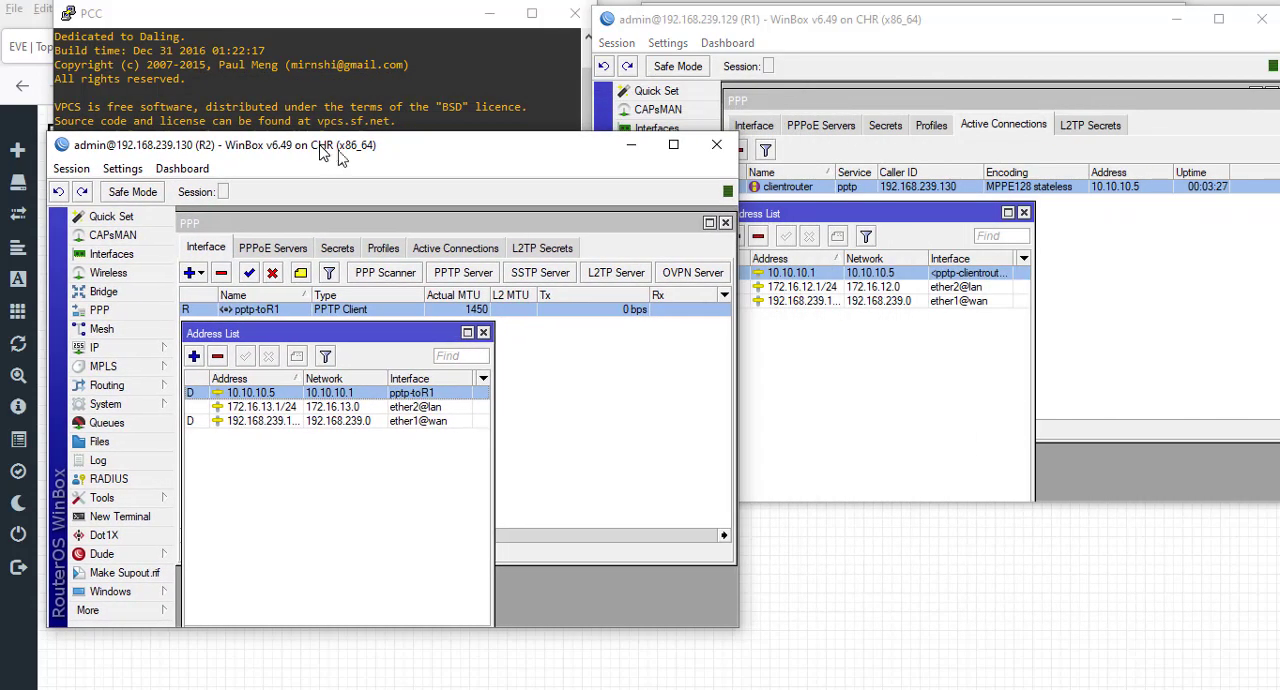
left_click(990, 30)
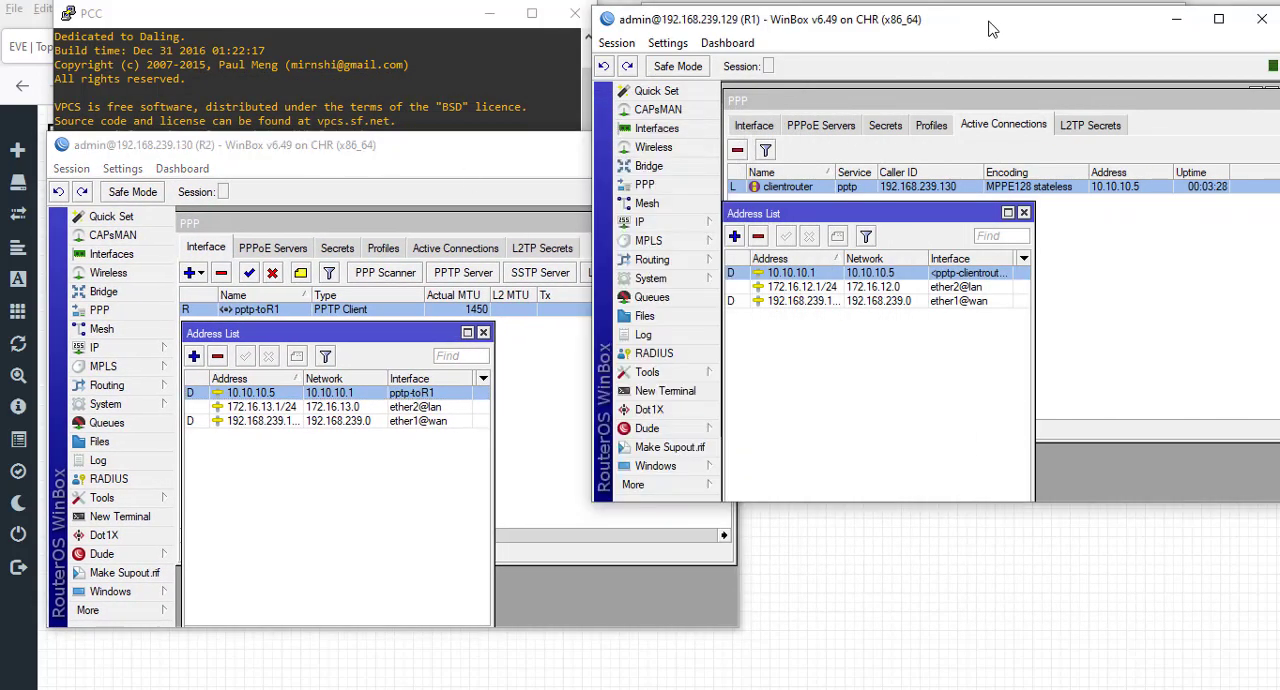
left_click(672, 391)
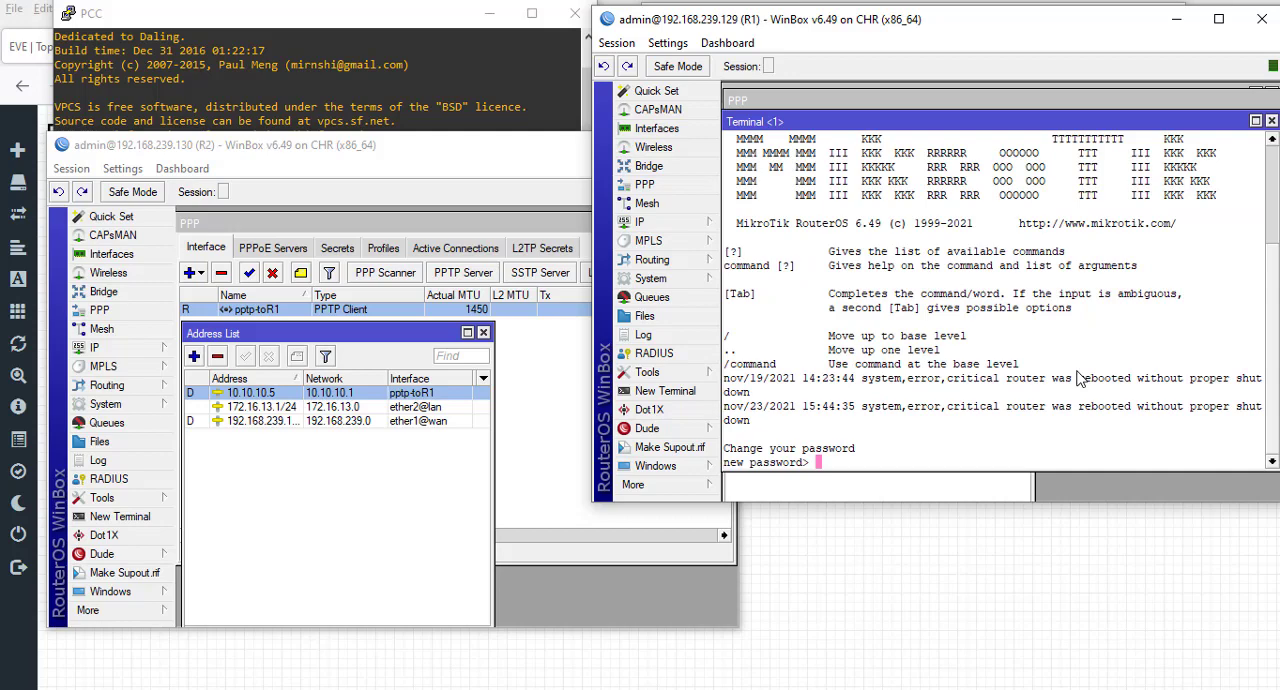
key("ctrl+c")
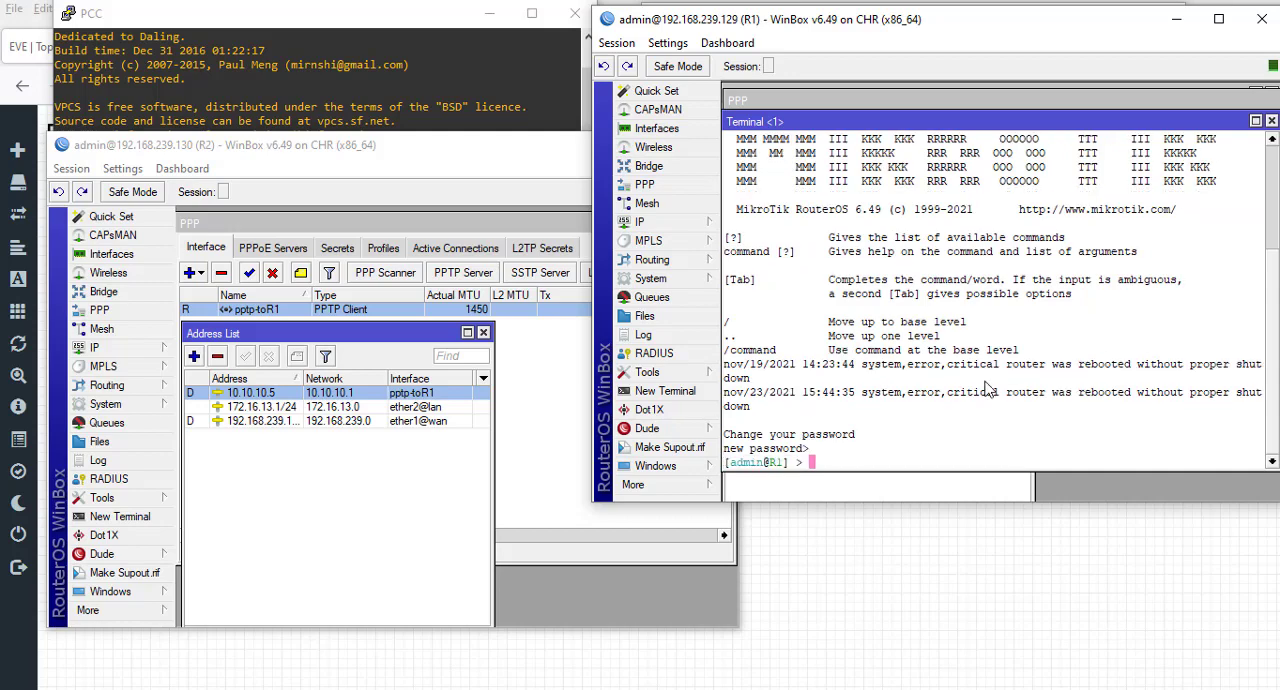
left_click(651, 278)
left_click(760, 316)
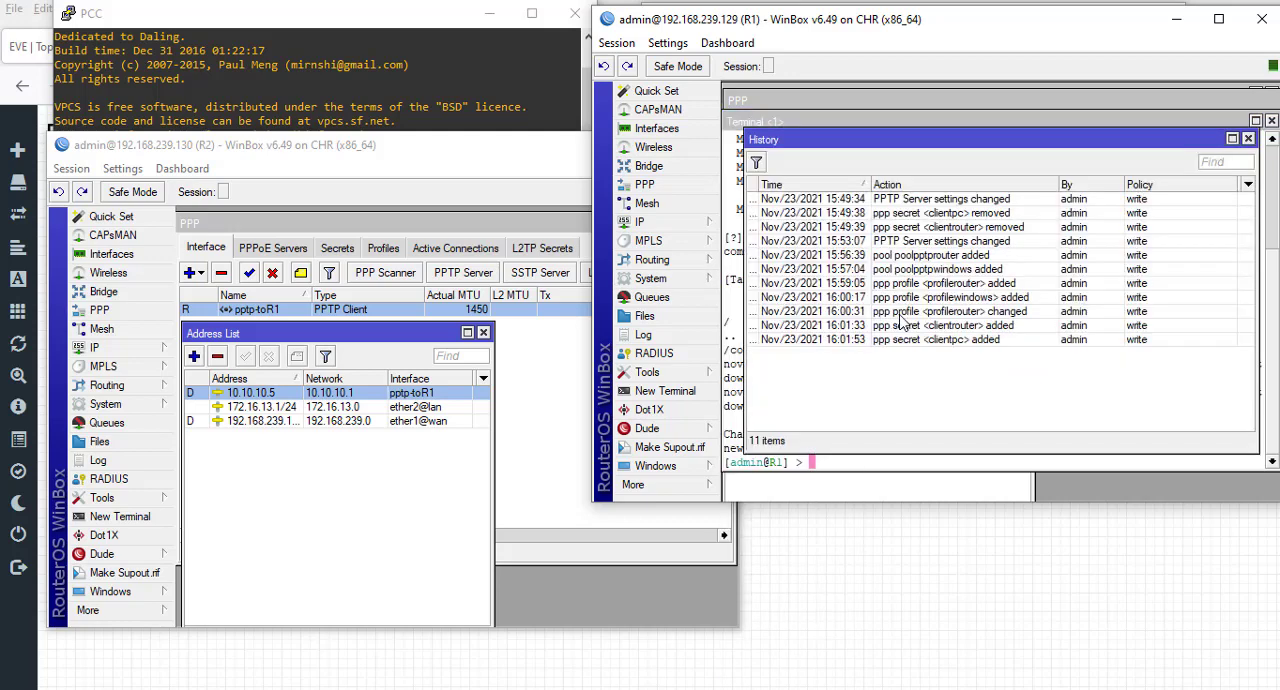
left_click(1248, 138)
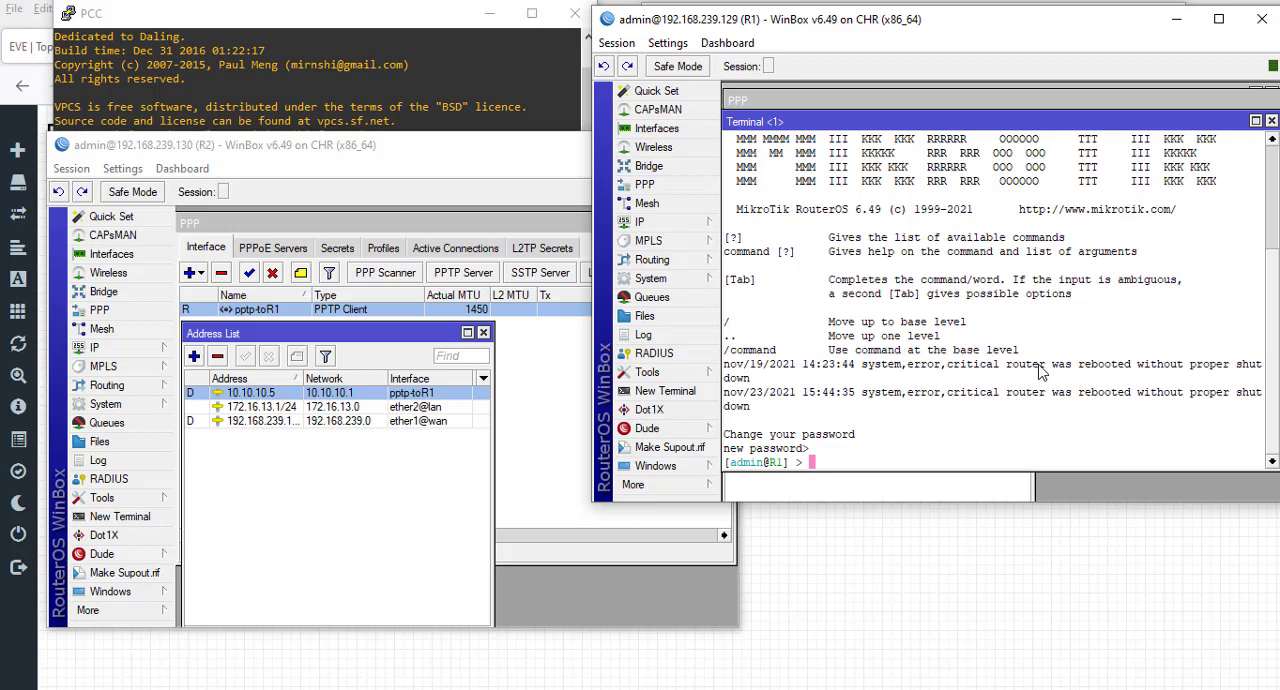
- Ping R2's tunnel address 10.10.10.5 from the R1 terminal and stop the ping after a few replies
type("ping 10.10.10.5")
key("Return")
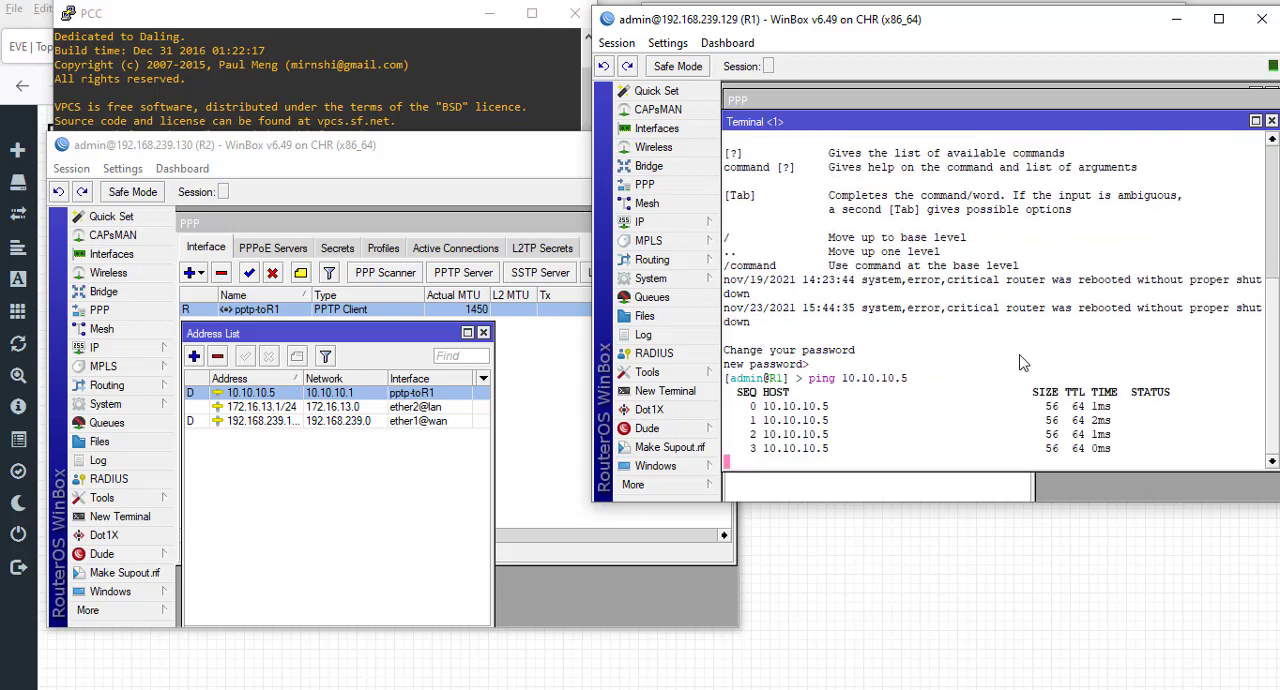
key("ctrl+c")
- Ping 172.16.13.254, the PC behind R2, from the R1 terminal
type("pin")
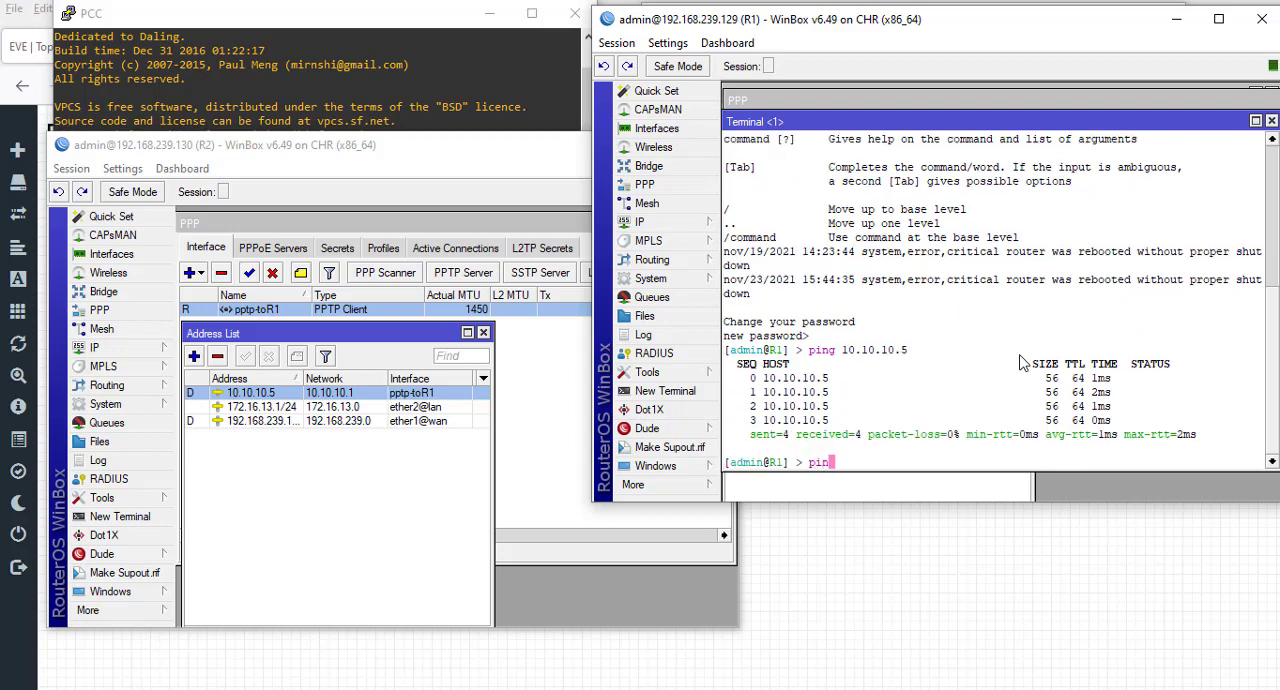
type("g 172.16.13.254")
key("Return")
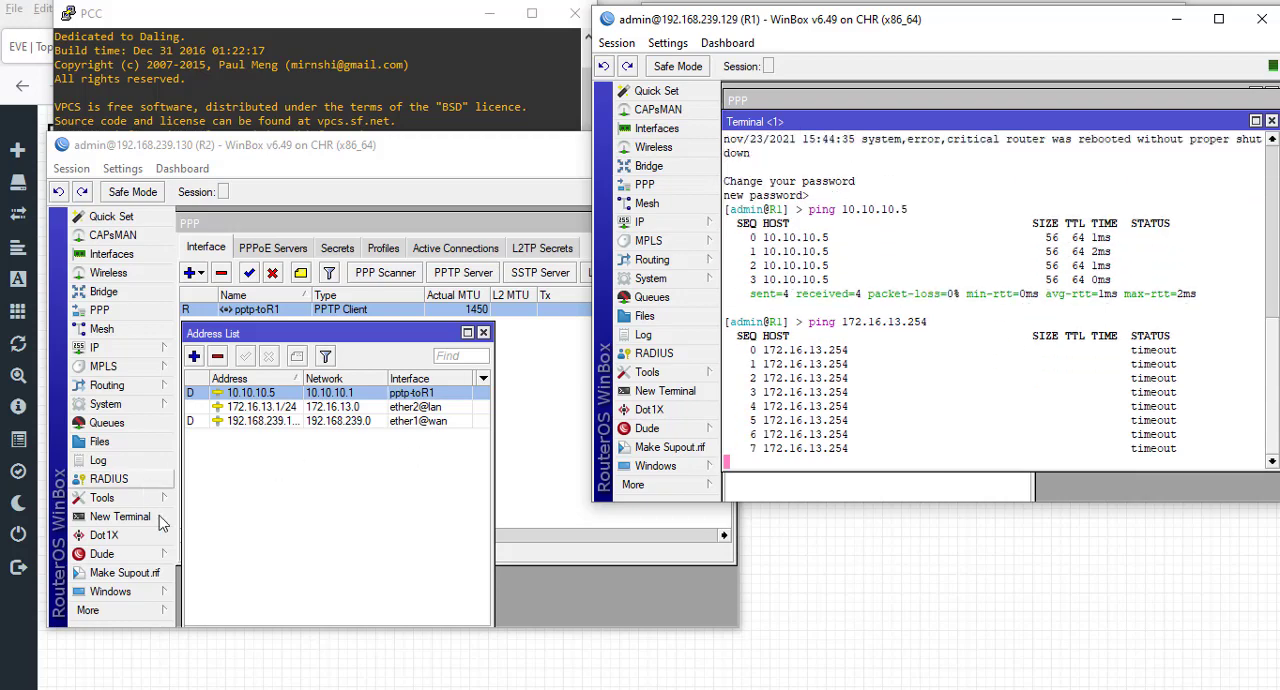
- In a new terminal on R2, skip the password change, ping R1's tunnel address 10.10.10.1 and stop the ping
left_click(120, 516)
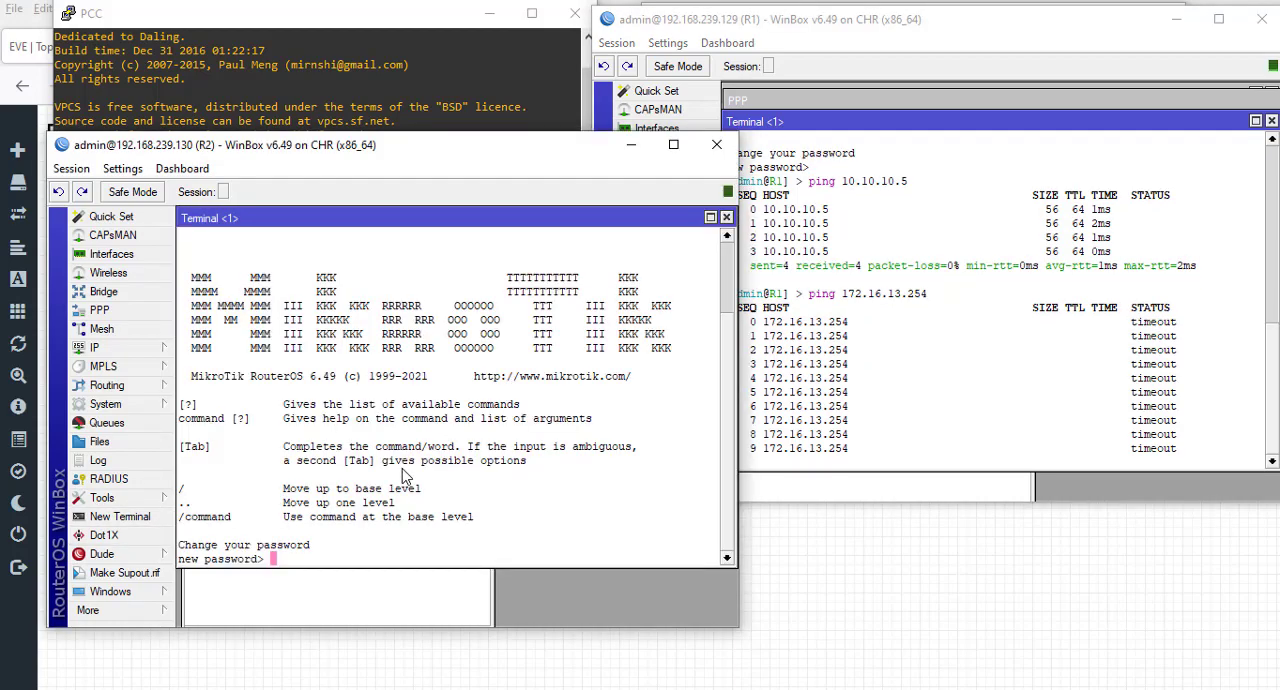
key("Return")
type("pi")
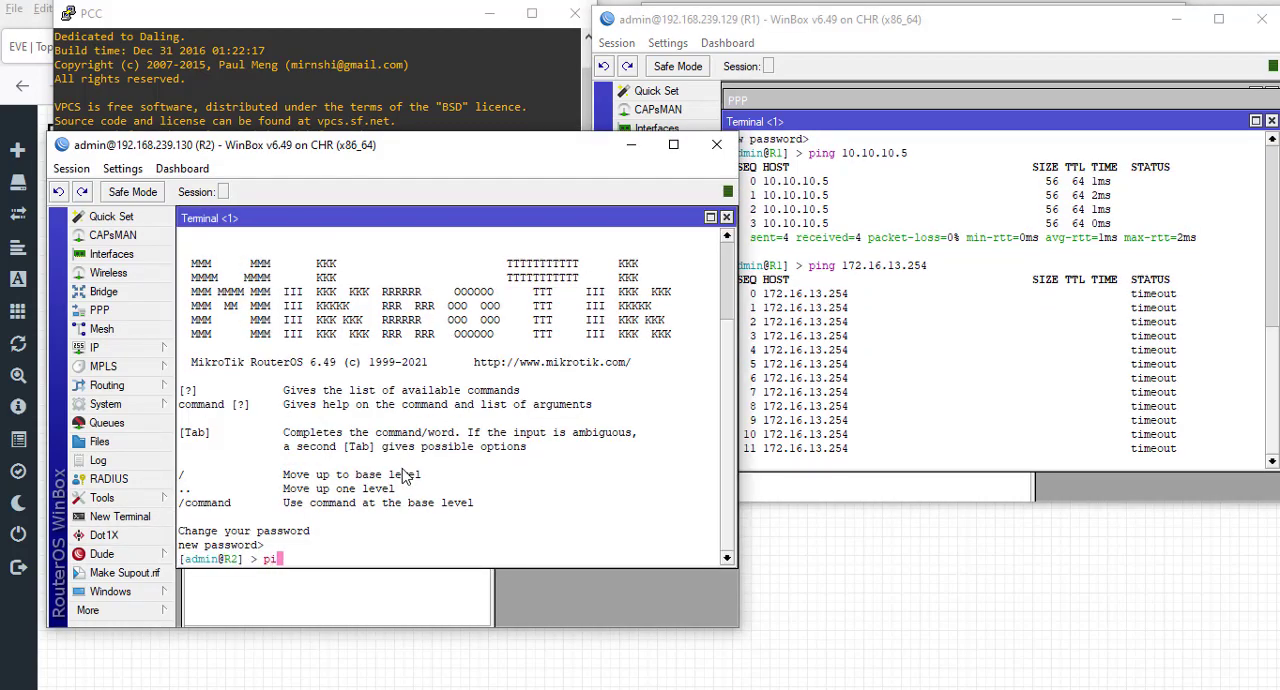
type("ng 10.1")
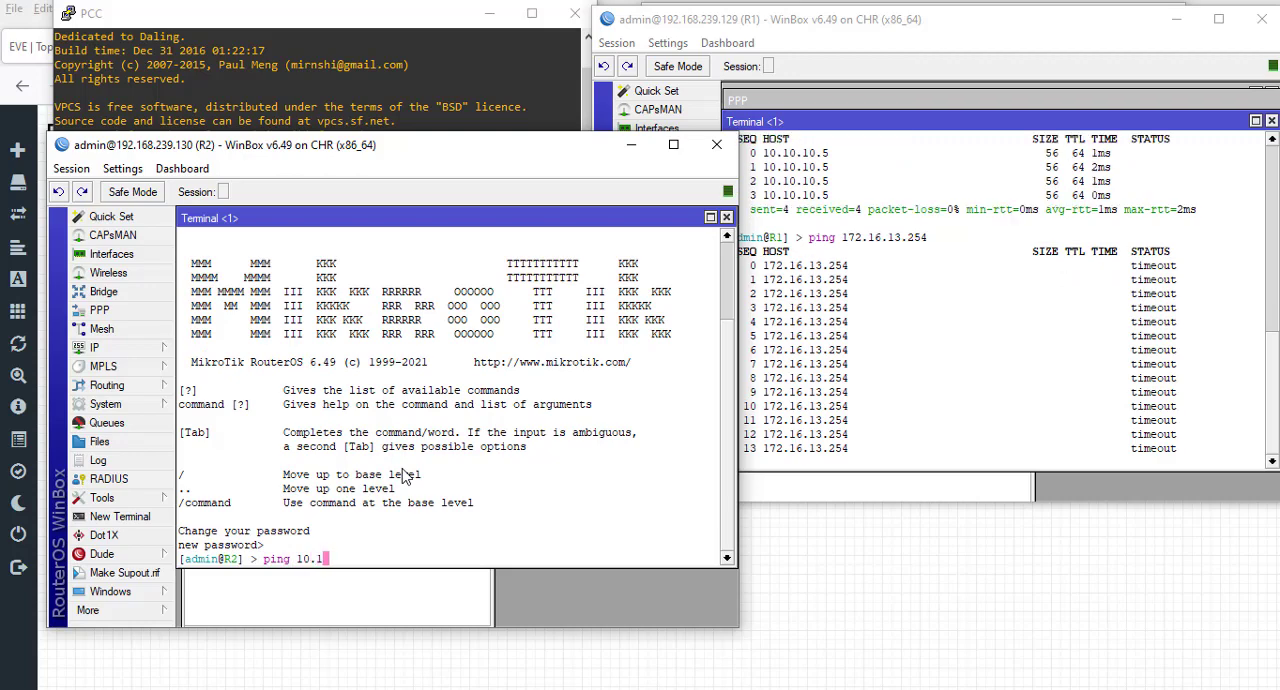
type("0.10.1")
key("Return")
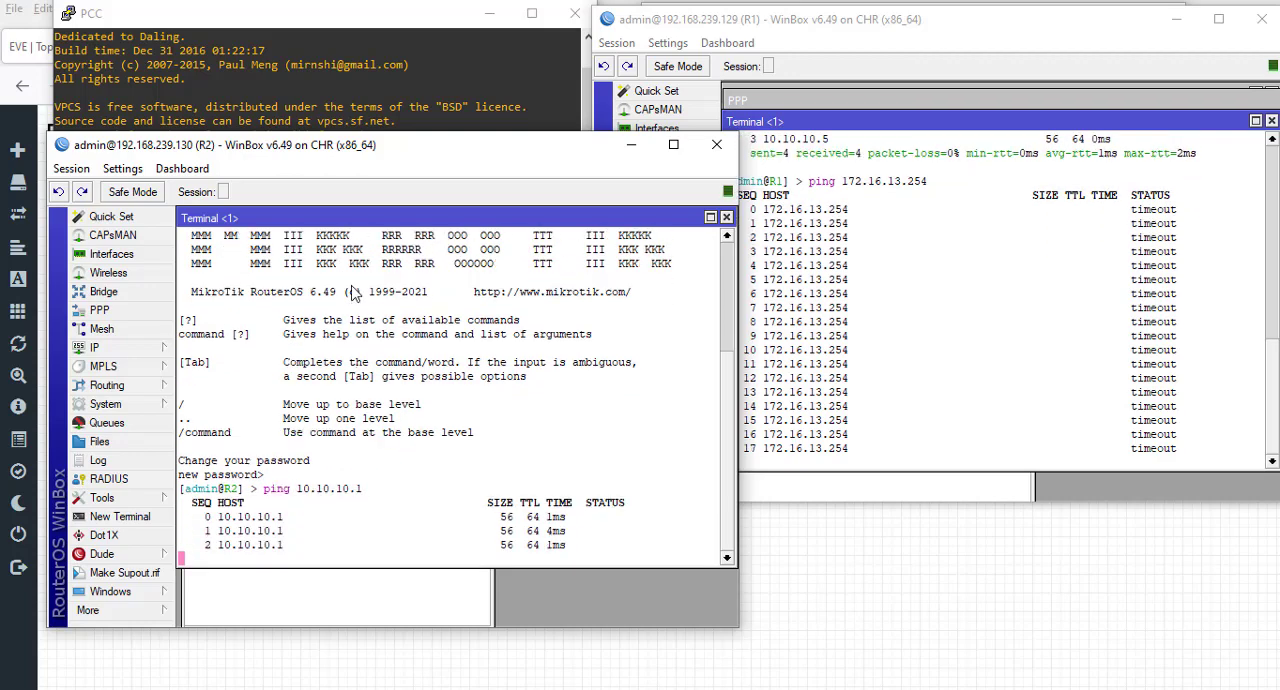
left_click_drag(406, 214, 304, 203)
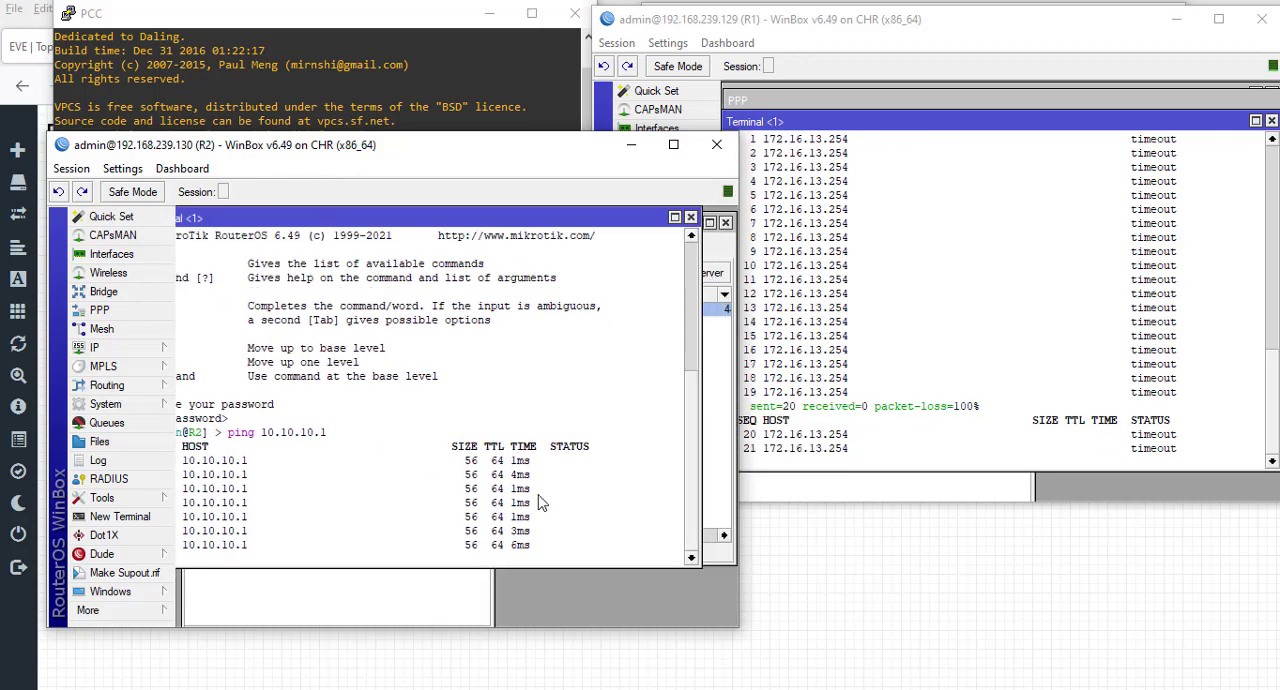
left_click_drag(429, 221, 465, 217)
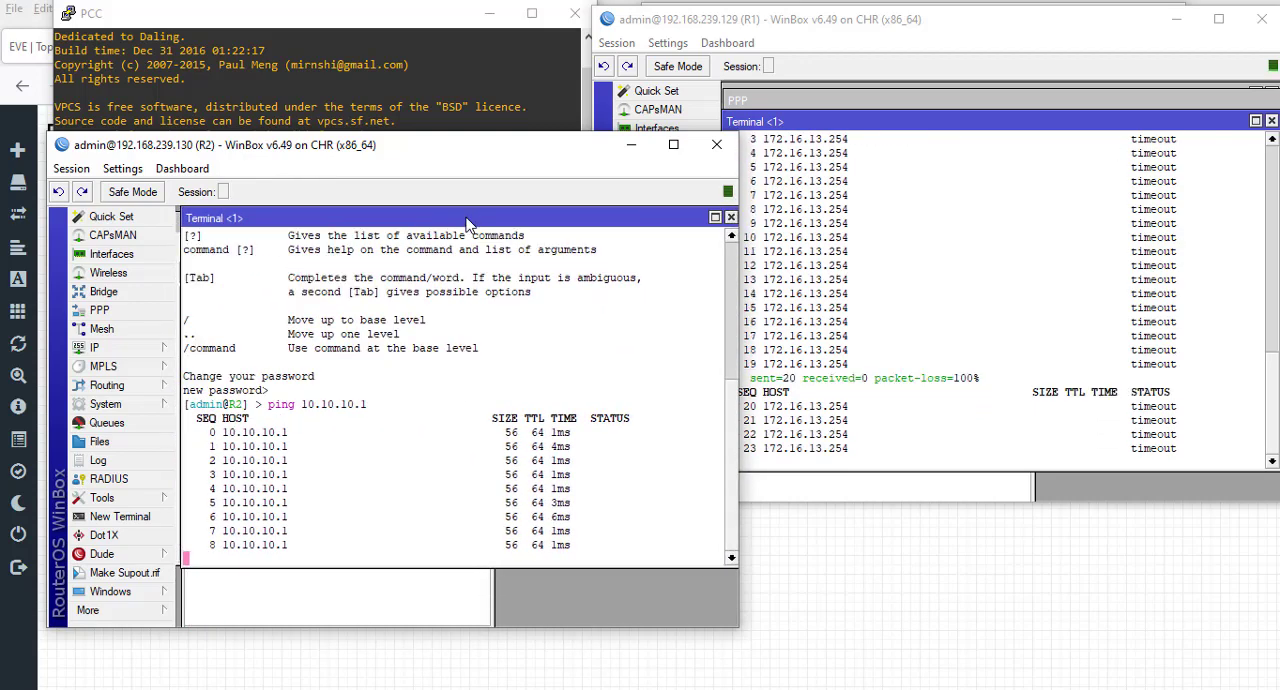
key("ctrl+c")
- Ping 172.16.12.254, the PC behind R1, from the R2 terminal
type("pin")
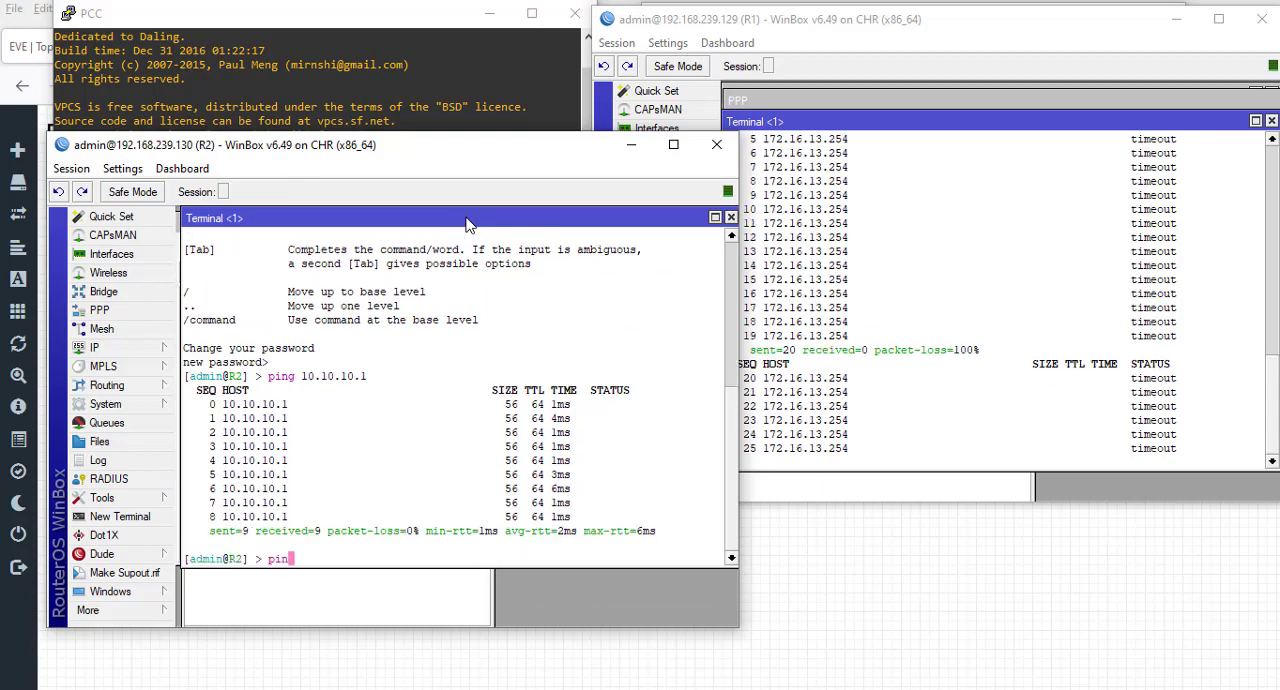
type("g 172.1")
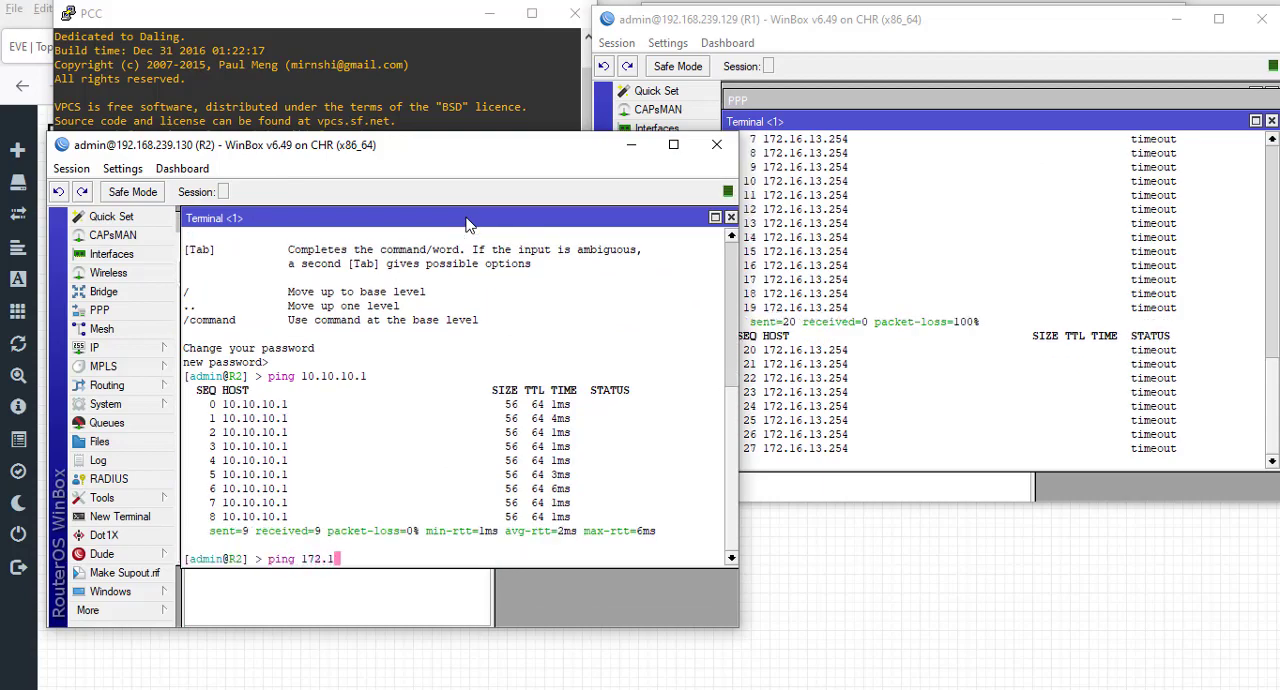
type("6.12.")
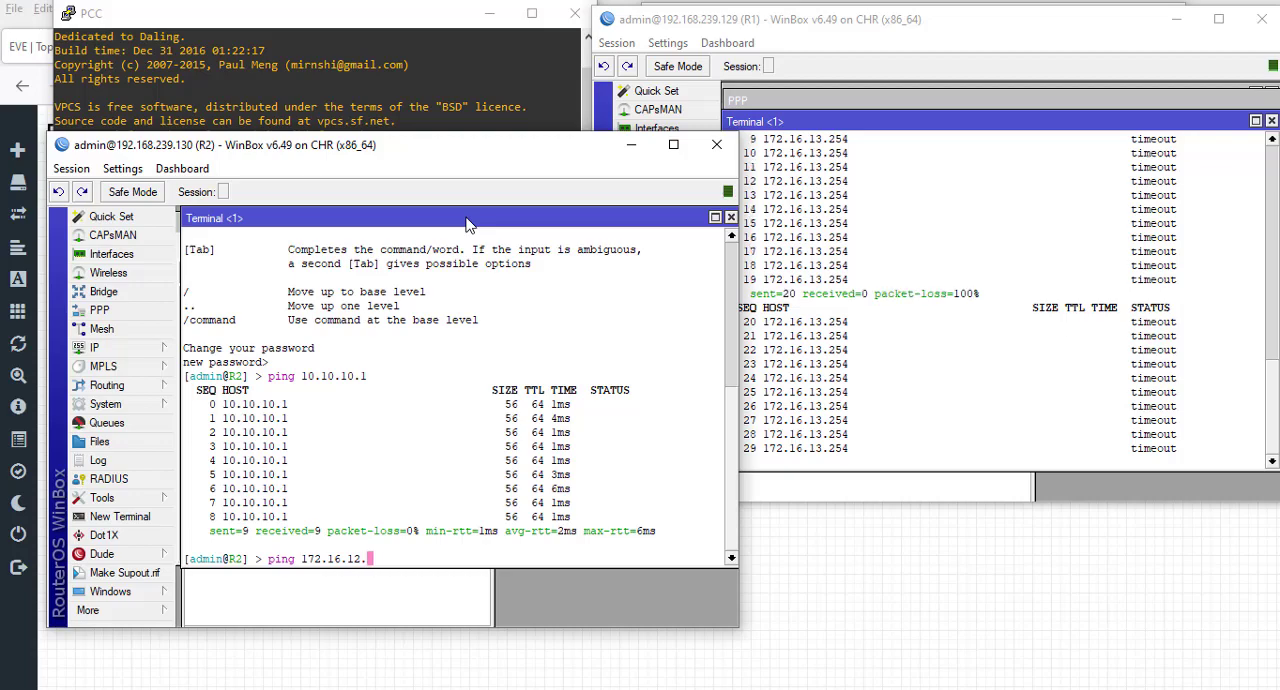
type("254")
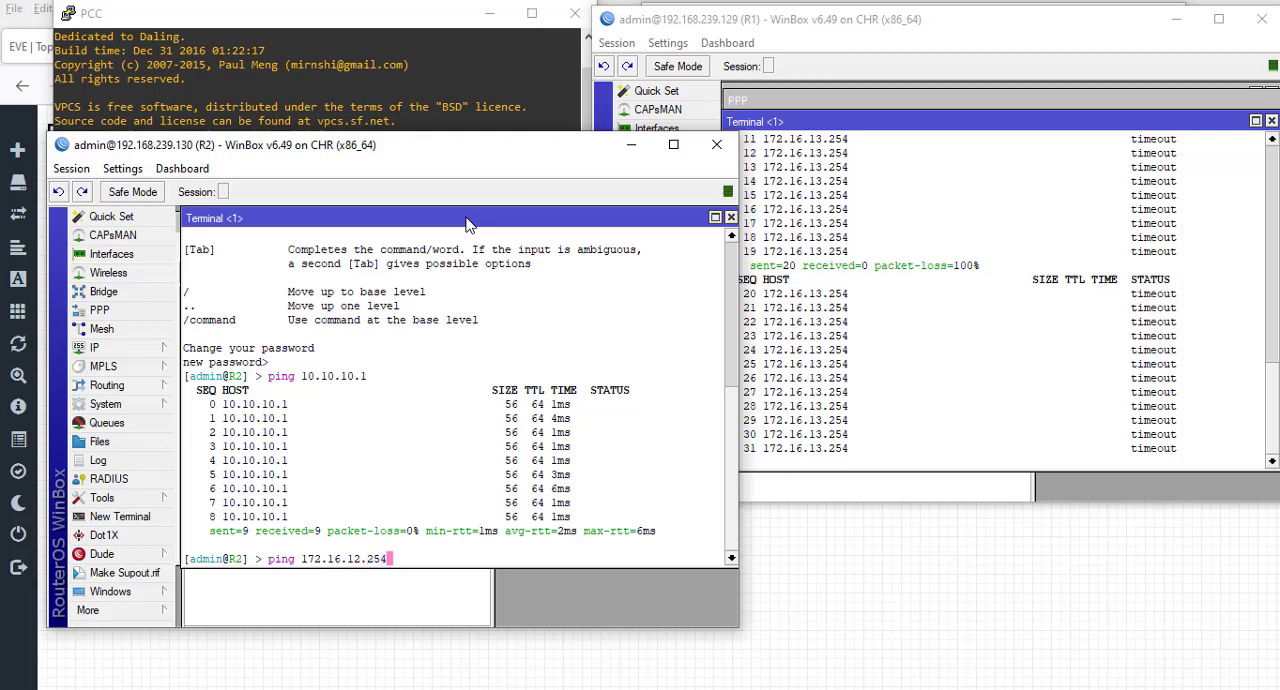
key("Return")
- Stop the running pings in both the R1 and R2 terminals
left_click(1003, 345)
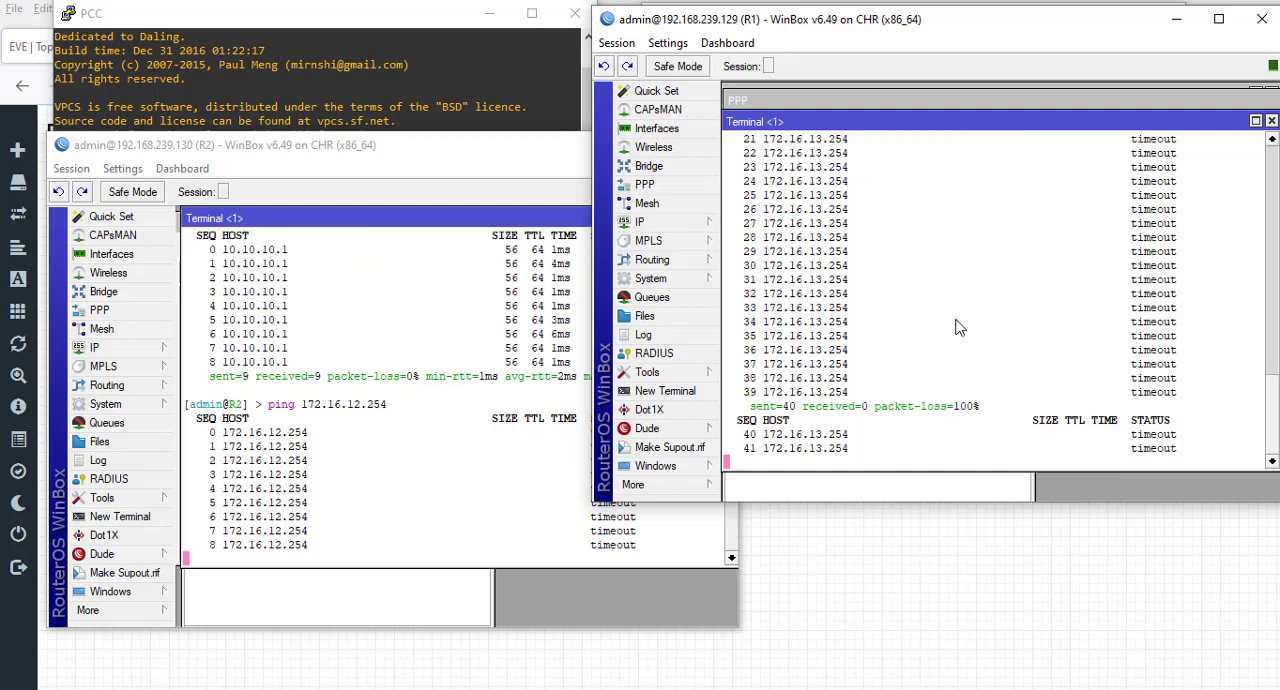
key("ctrl+c")
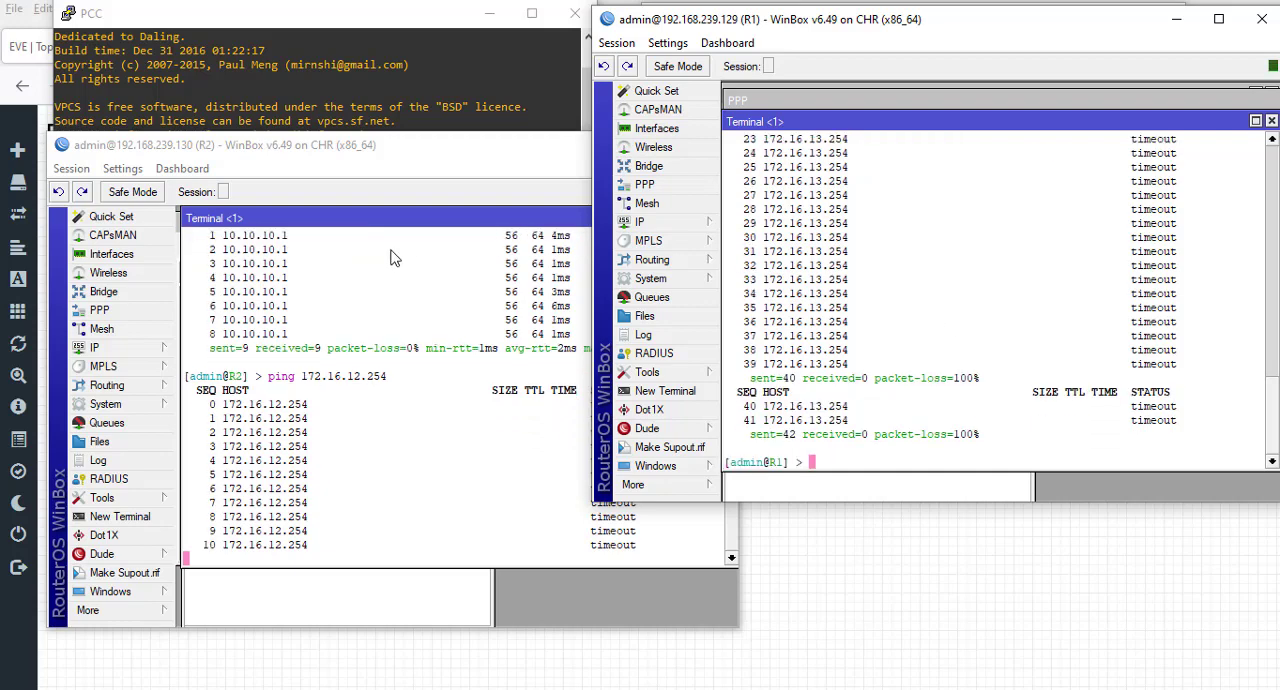
left_click(360, 466)
key("ctrl+c")
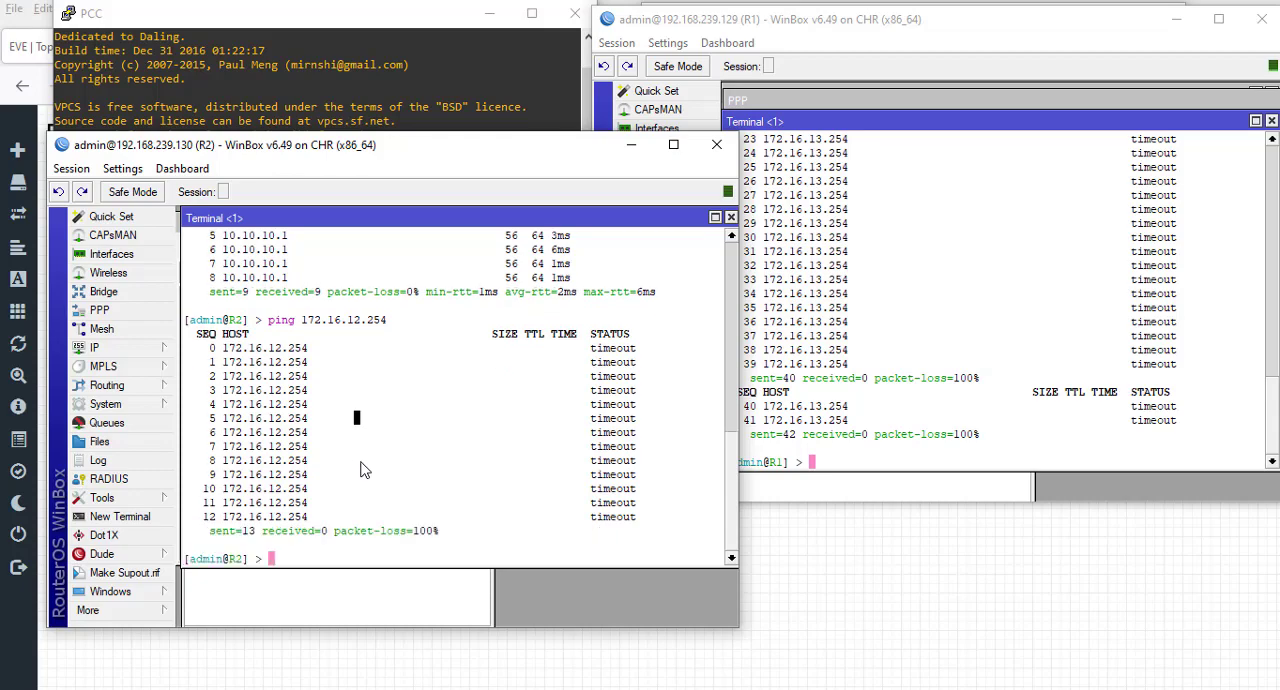
- Minimize both WinBox windows and both PC consoles to reveal the EVE topology diagram
left_click(631, 145)
left_click(1176, 21)
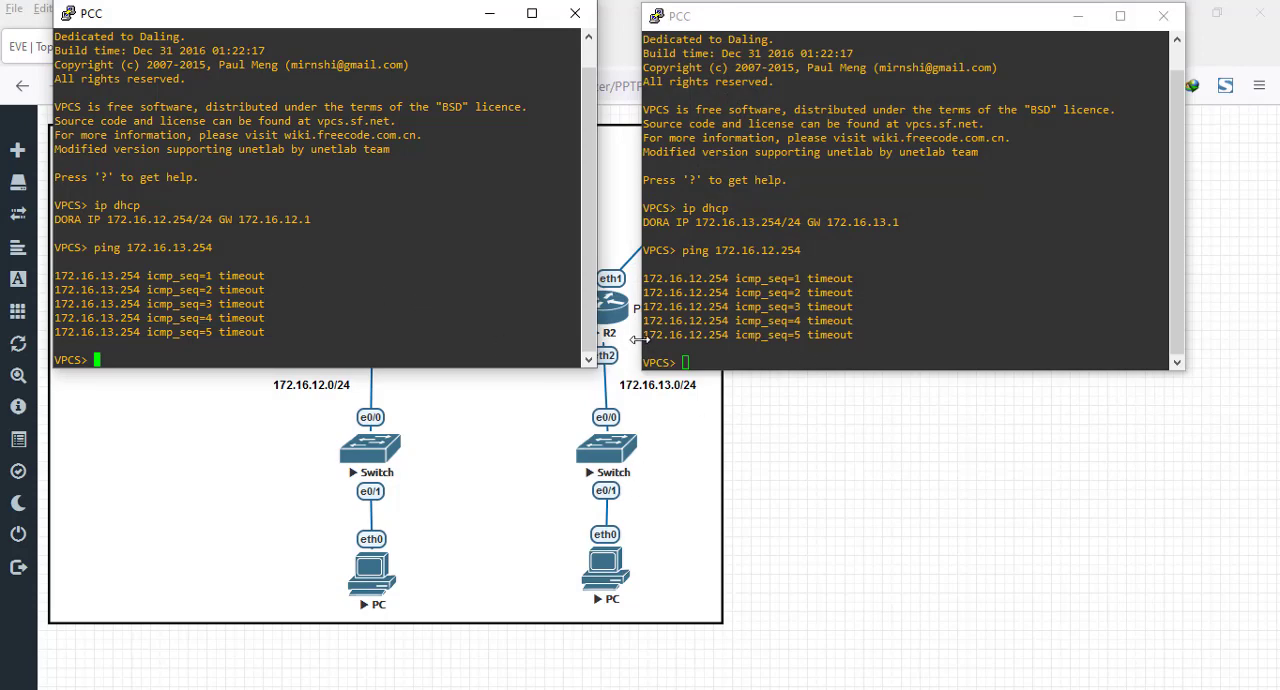
left_click(489, 14)
left_click(1078, 20)
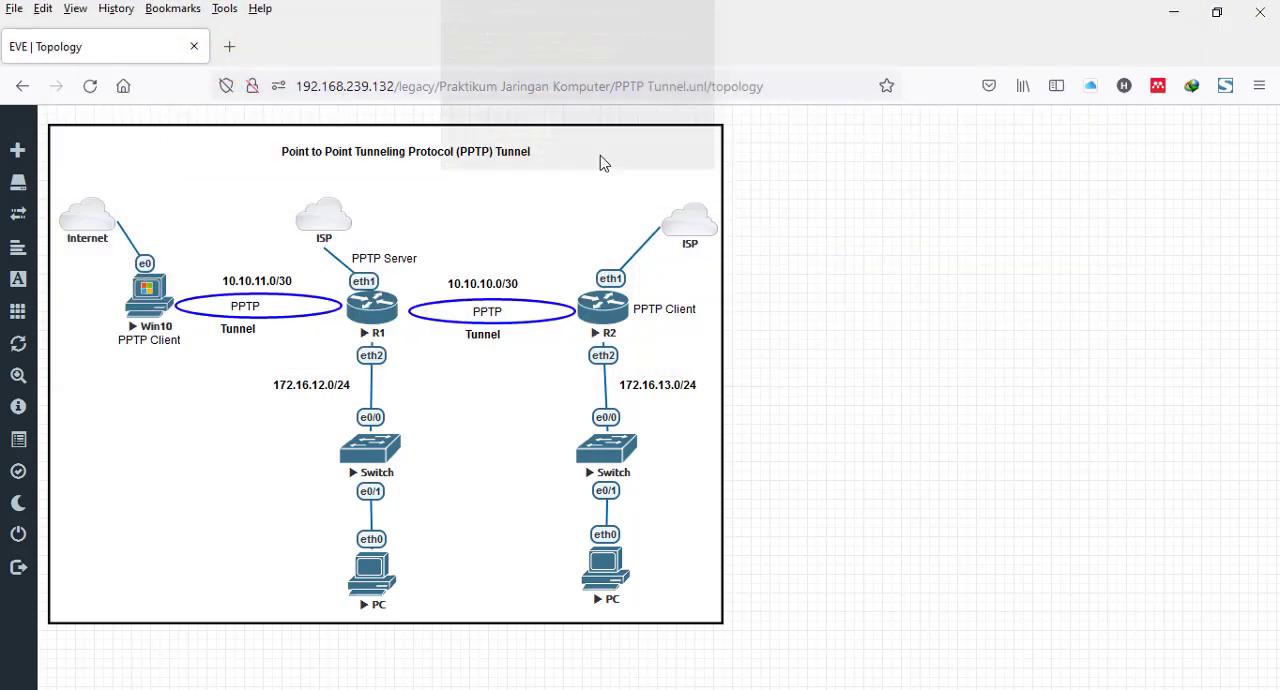
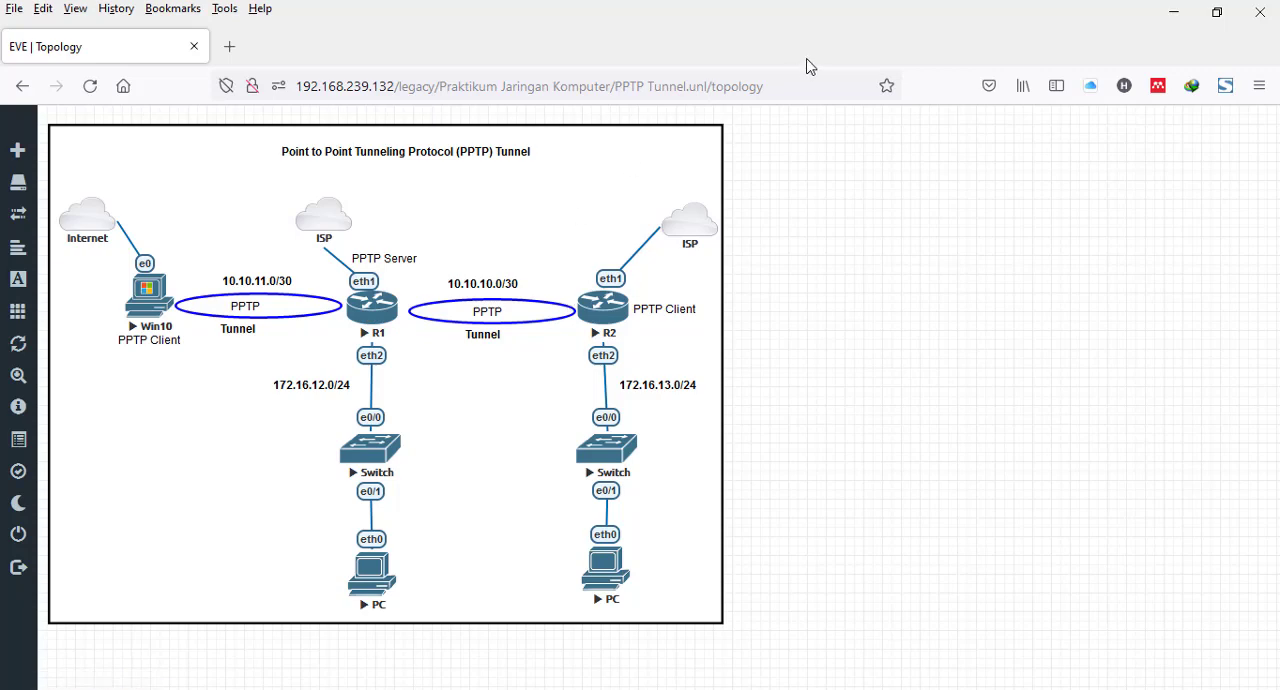
- Switch to R1's WinBox, close its terminal and start a new static route with destination 172.16.13.0/24
key("alt+Tab")
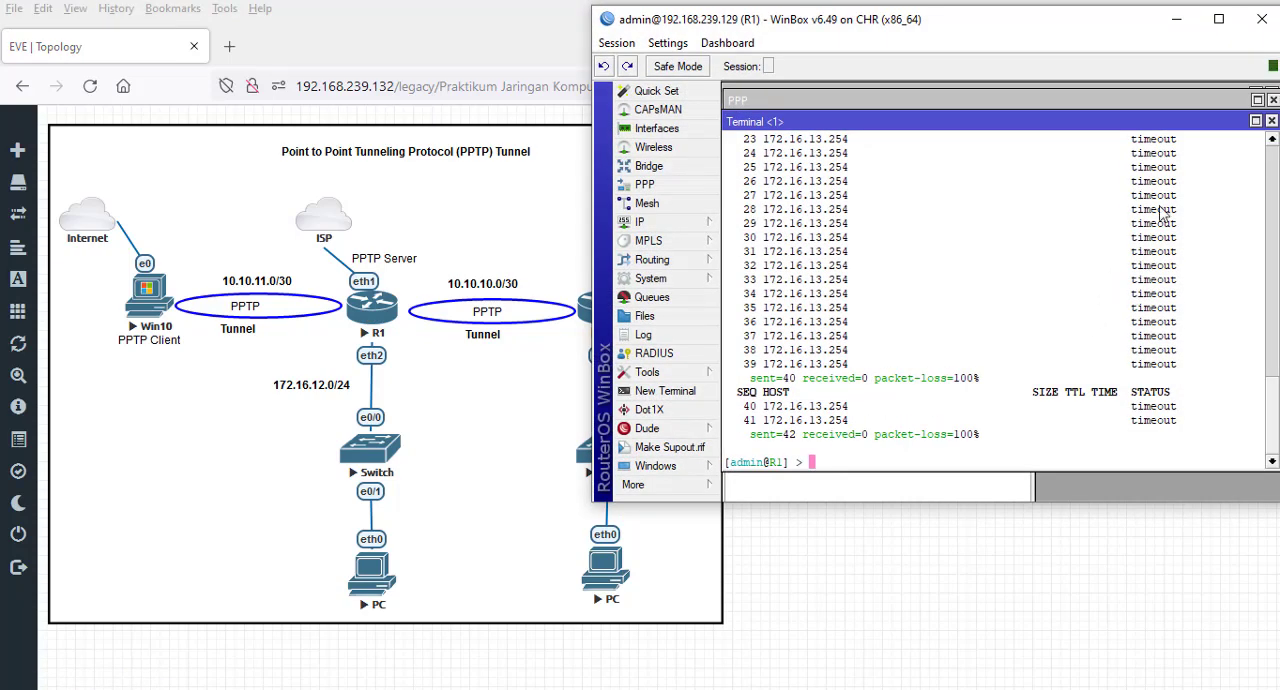
left_click(1271, 122)
left_click(688, 224)
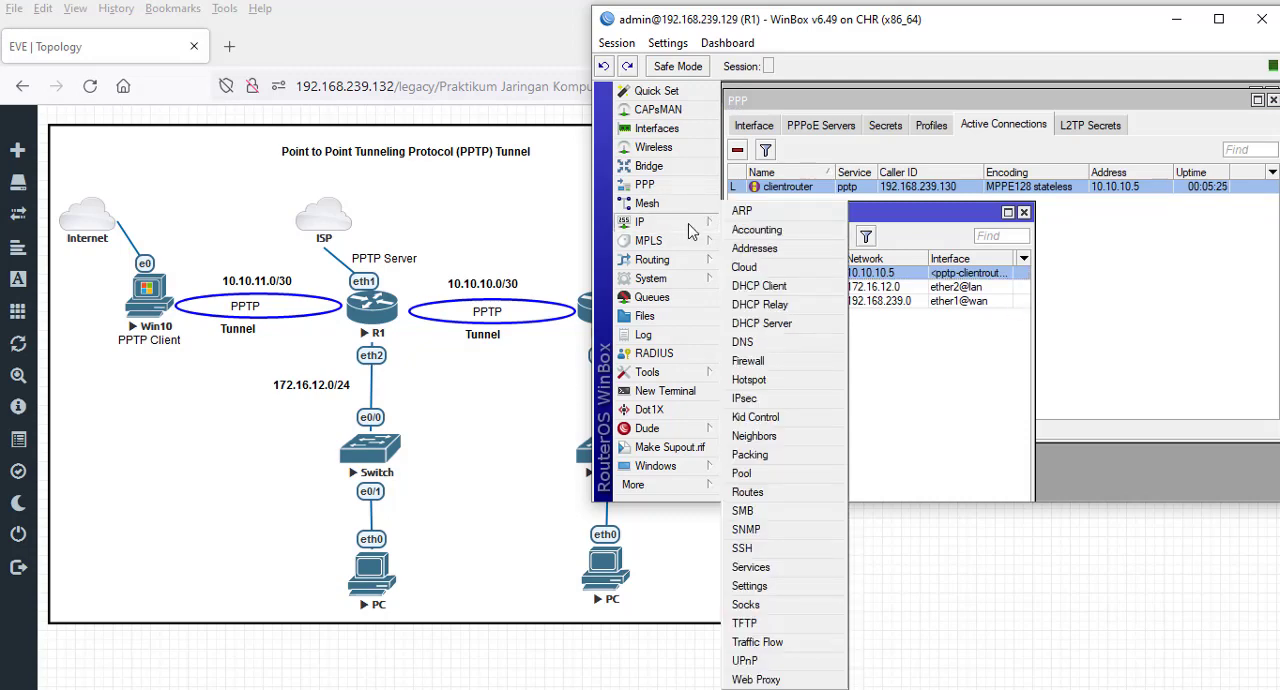
left_click(790, 493)
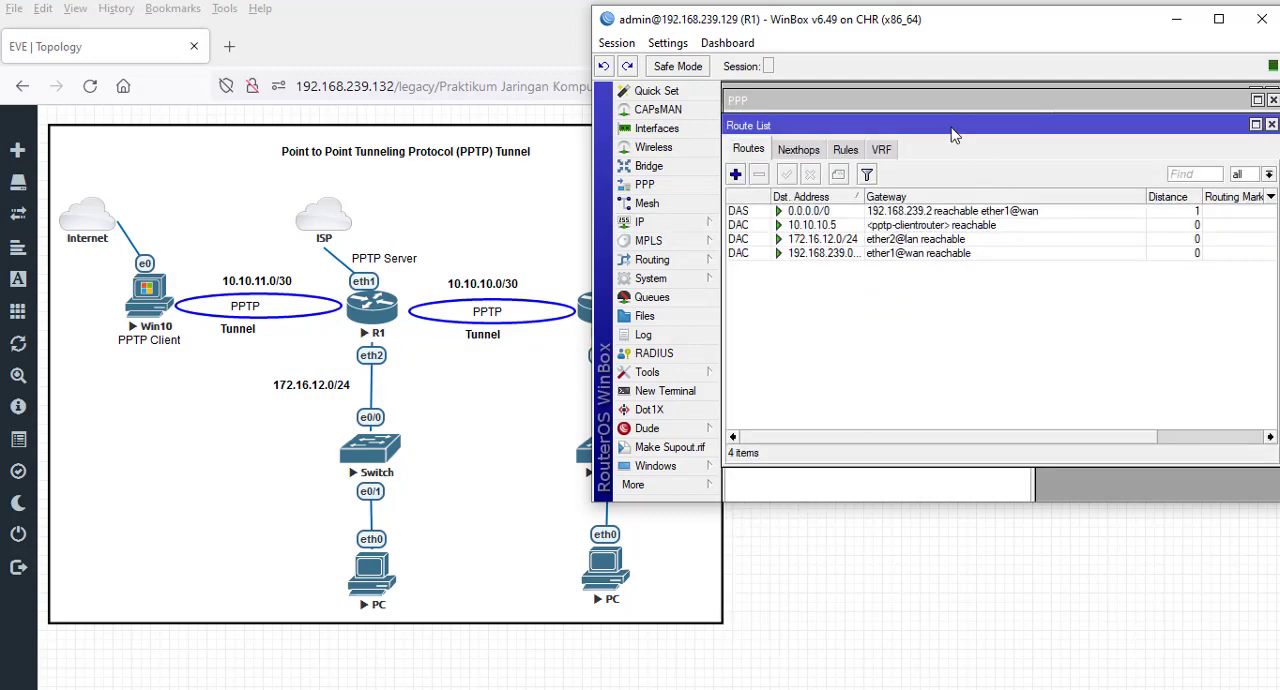
left_click_drag(955, 135, 964, 333)
left_click(748, 381)
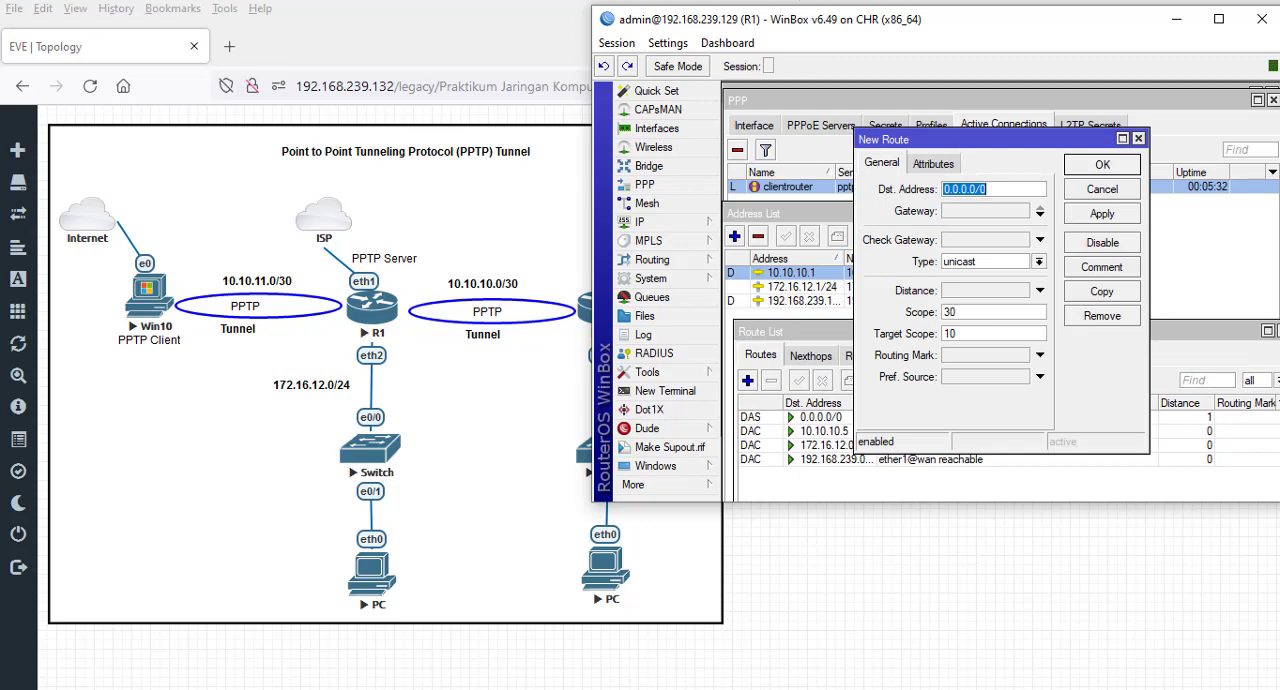
left_click_drag(798, 10, 912, 9)
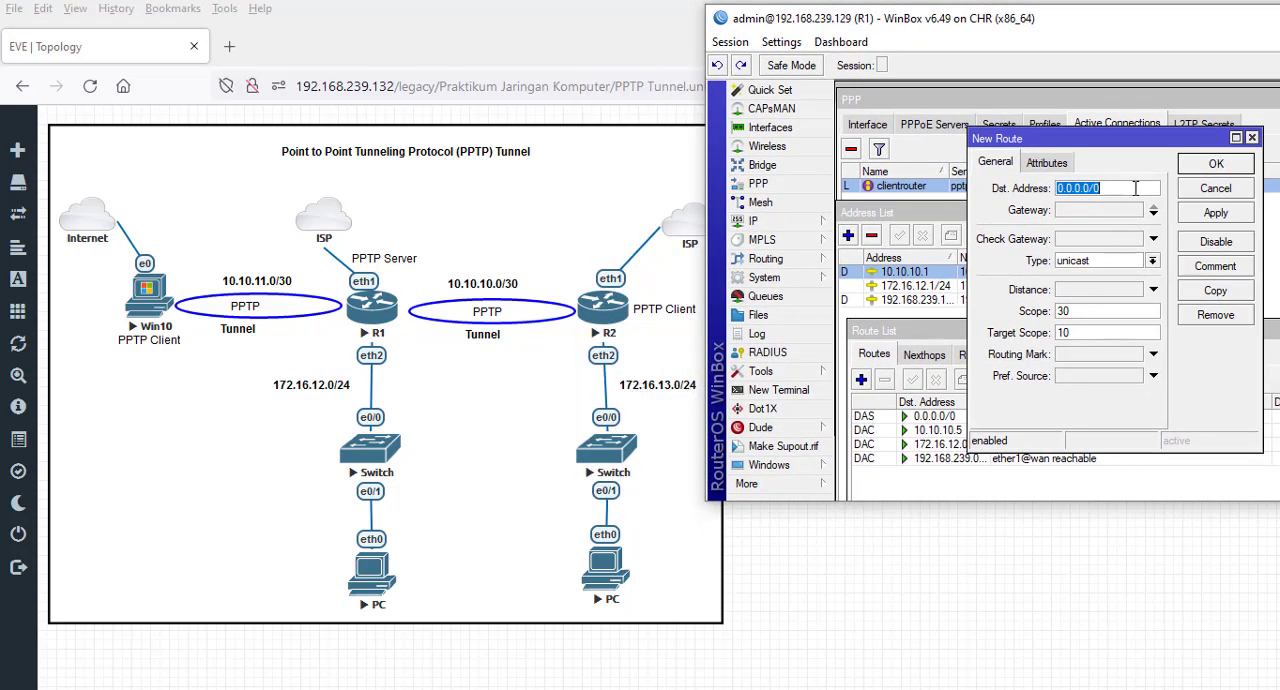
type("172")
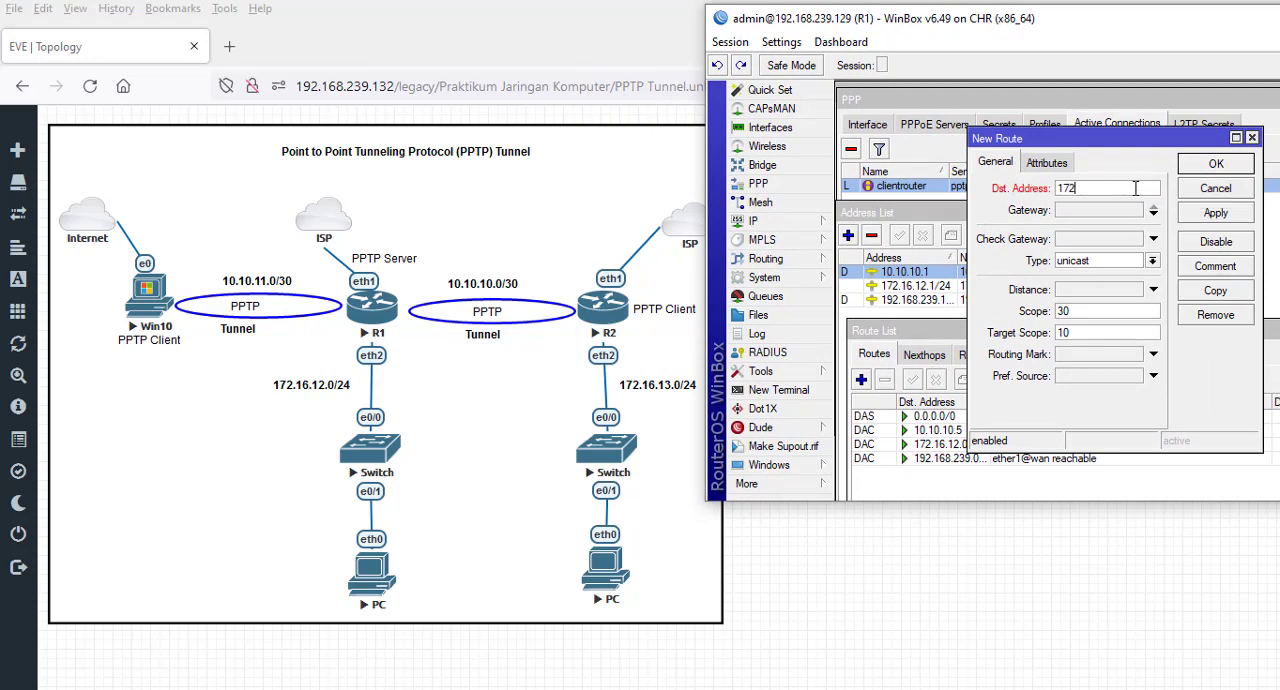
type(".16.13.0/24")
- Set the new R1 route's gateway to 10.10.10.5 and save the route
left_click(1091, 209)
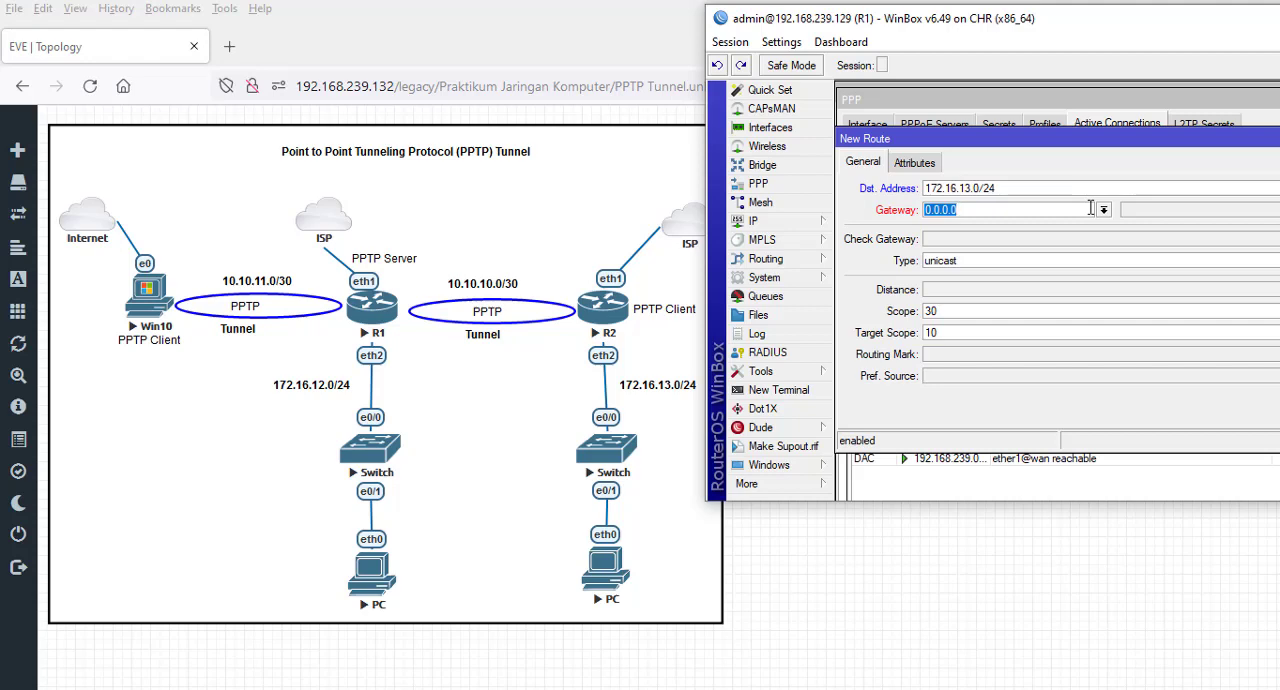
type("10.10.10.5")
left_click_drag(1055, 24, 671, 28)
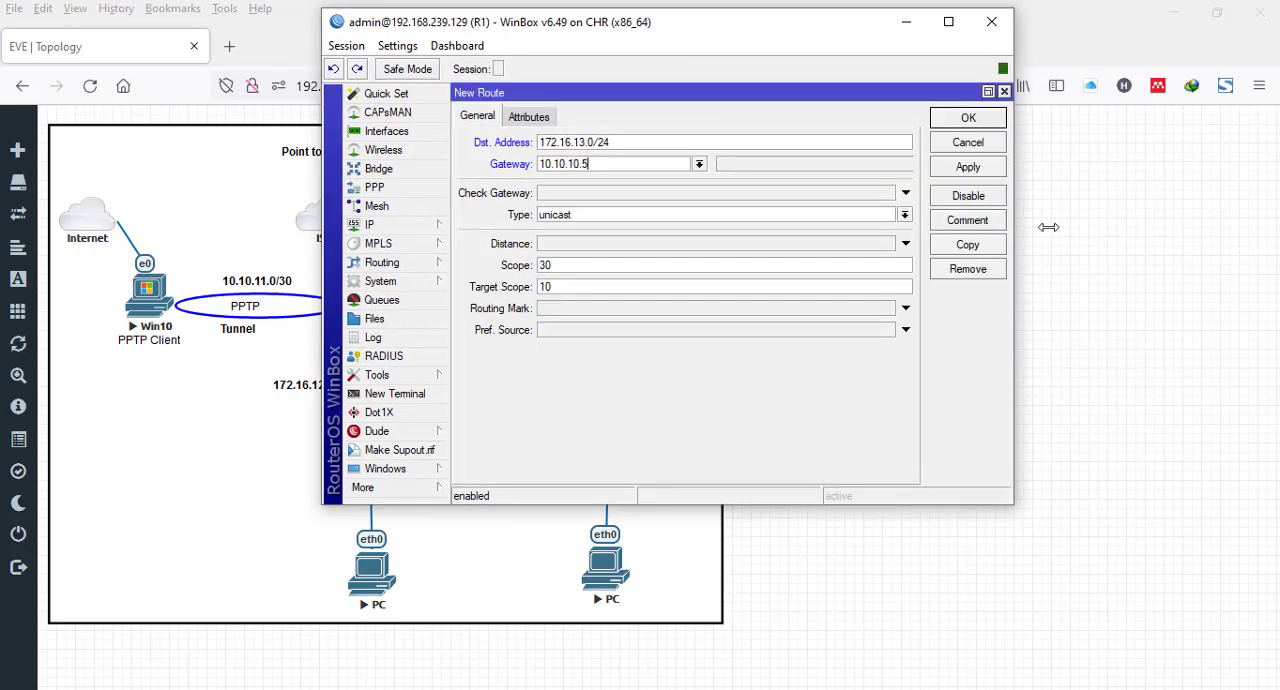
left_click(968, 167)
left_click(968, 117)
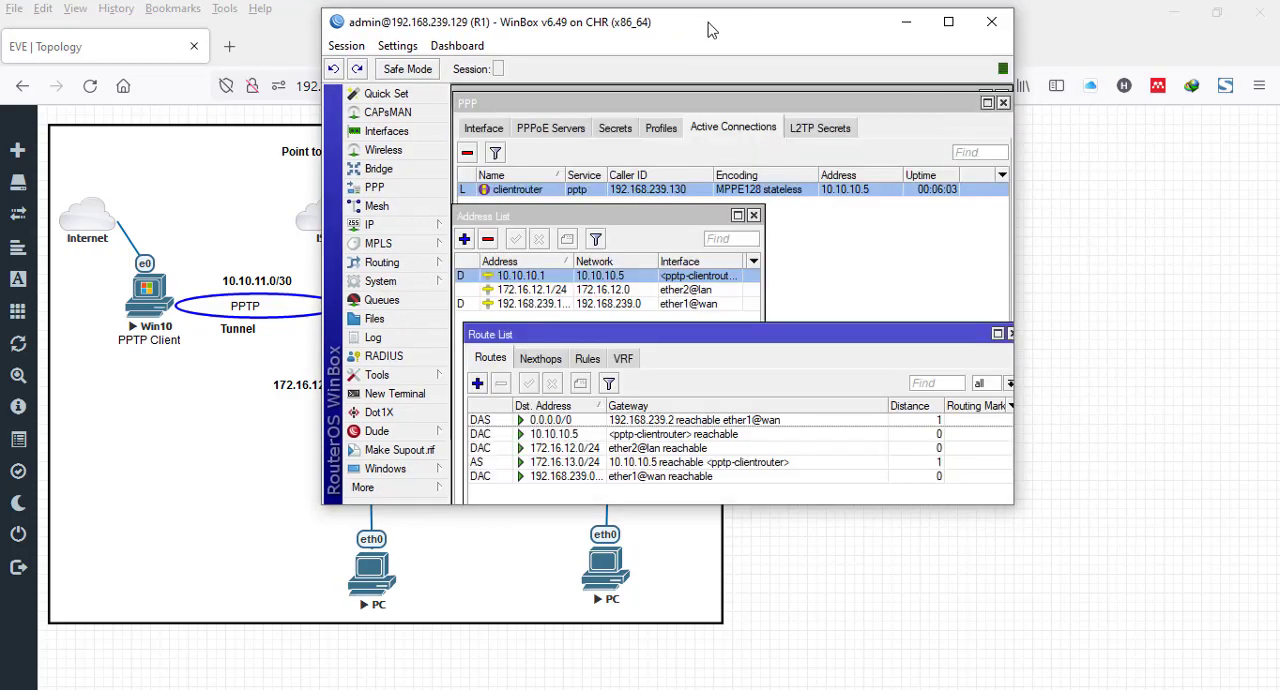
- Change the gateway of R1's 172.16.13.0/24 route to the <pptp-clientrouter> interface and save it
left_click_drag(722, 30, 968, 67)
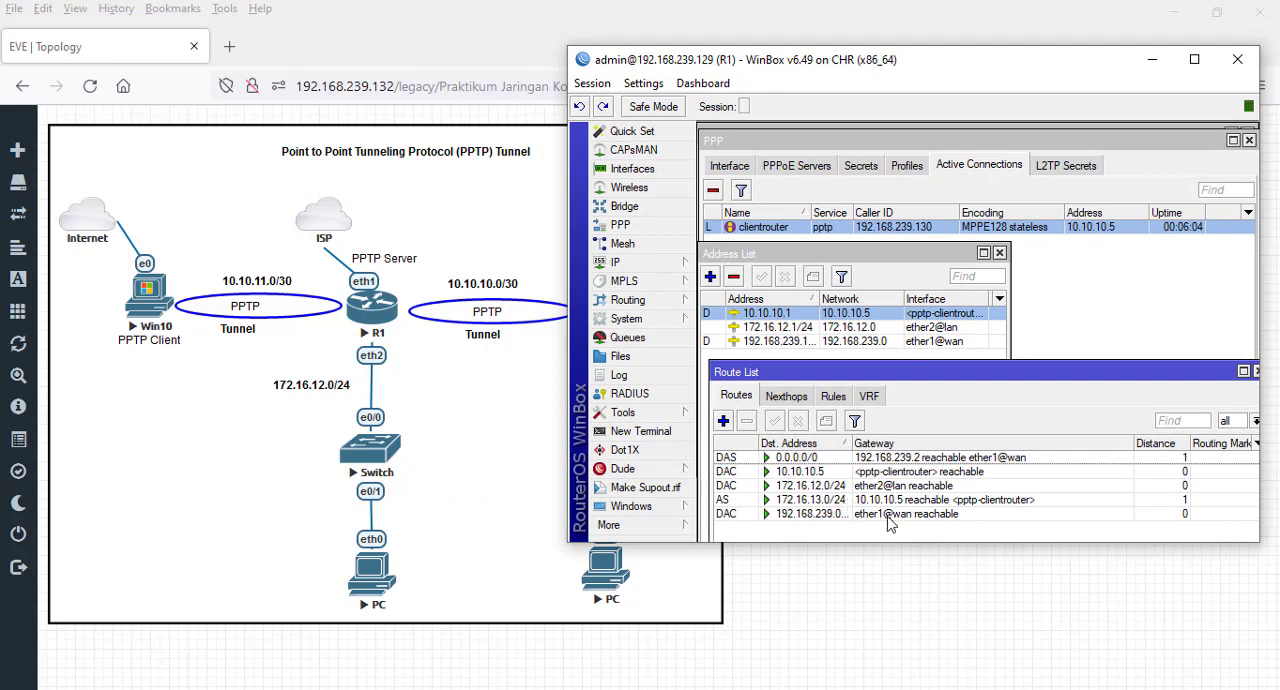
left_click(903, 497)
double_click(902, 500)
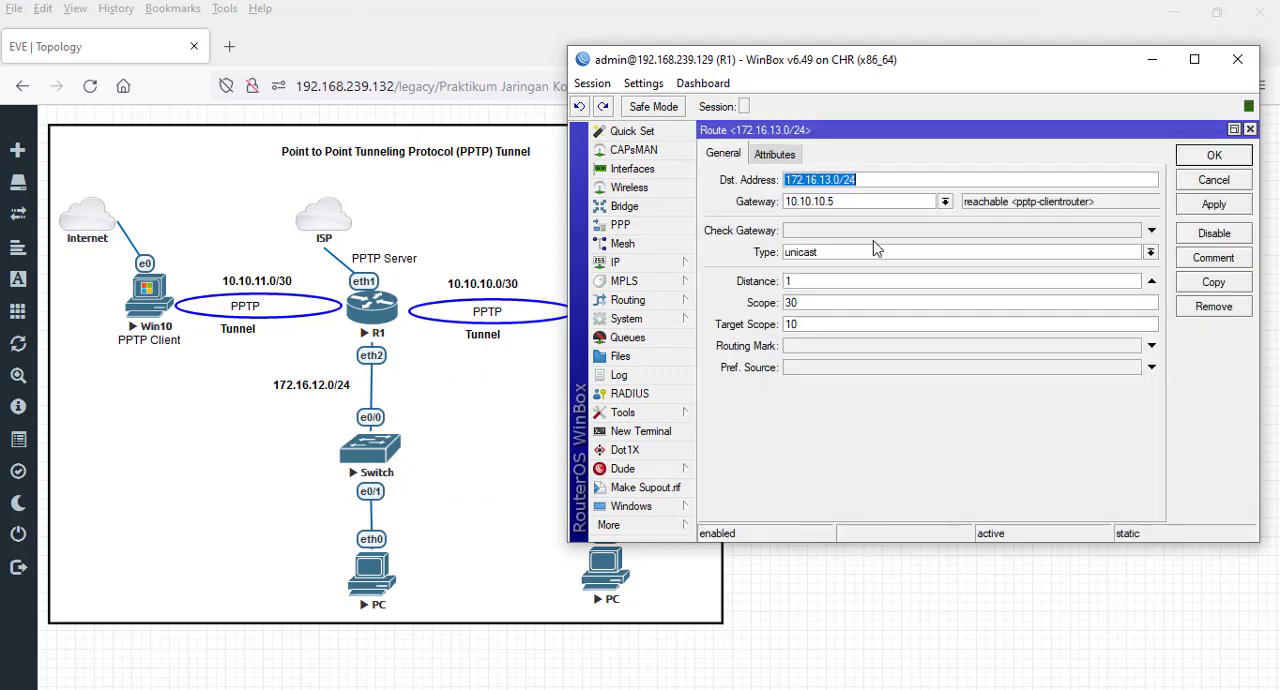
left_click(945, 202)
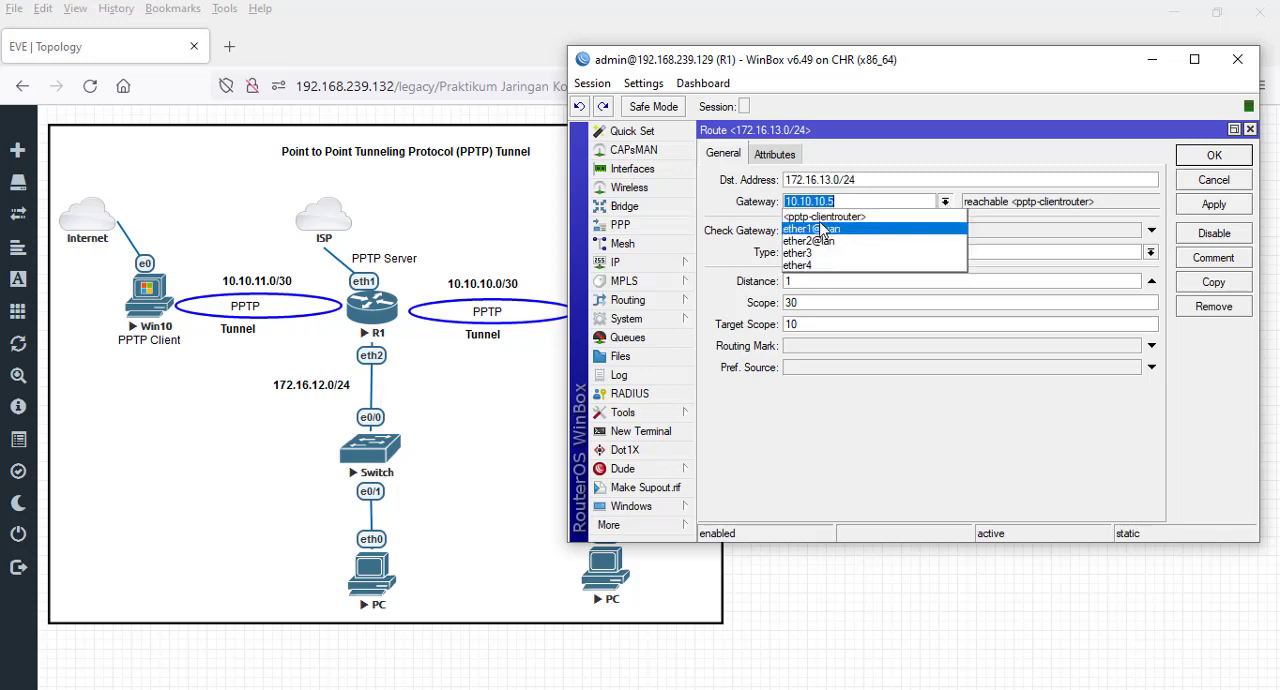
left_click(824, 217)
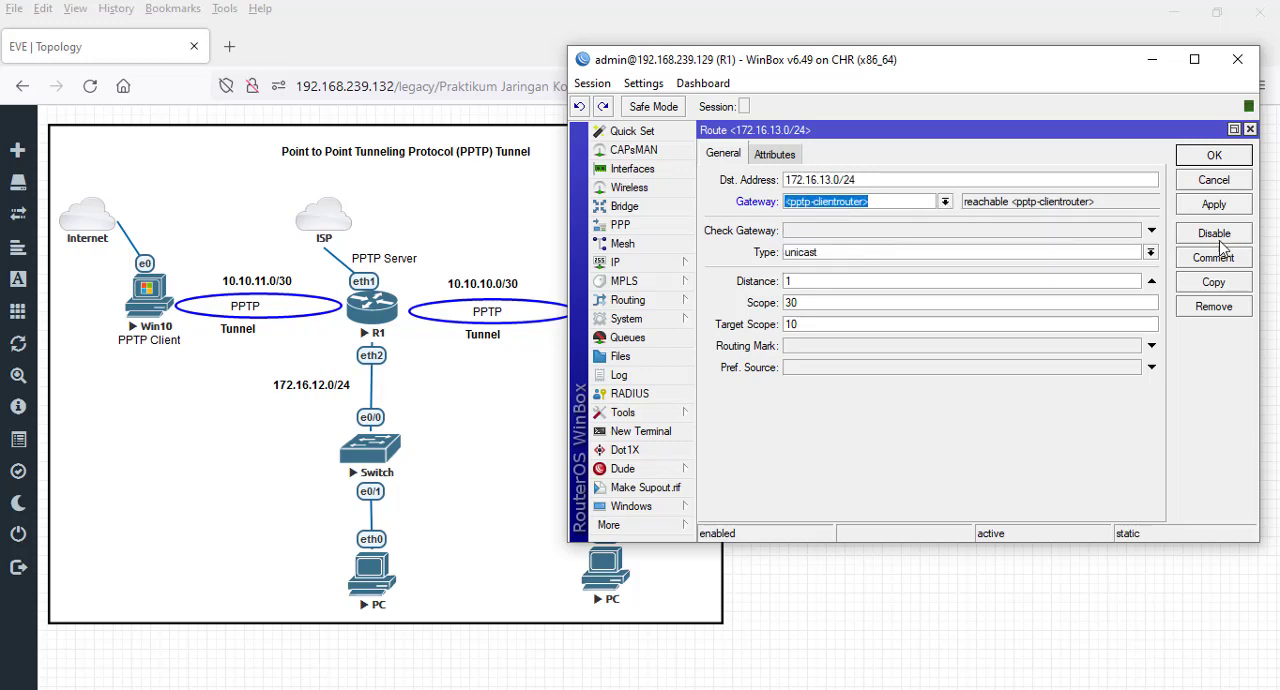
left_click(1228, 206)
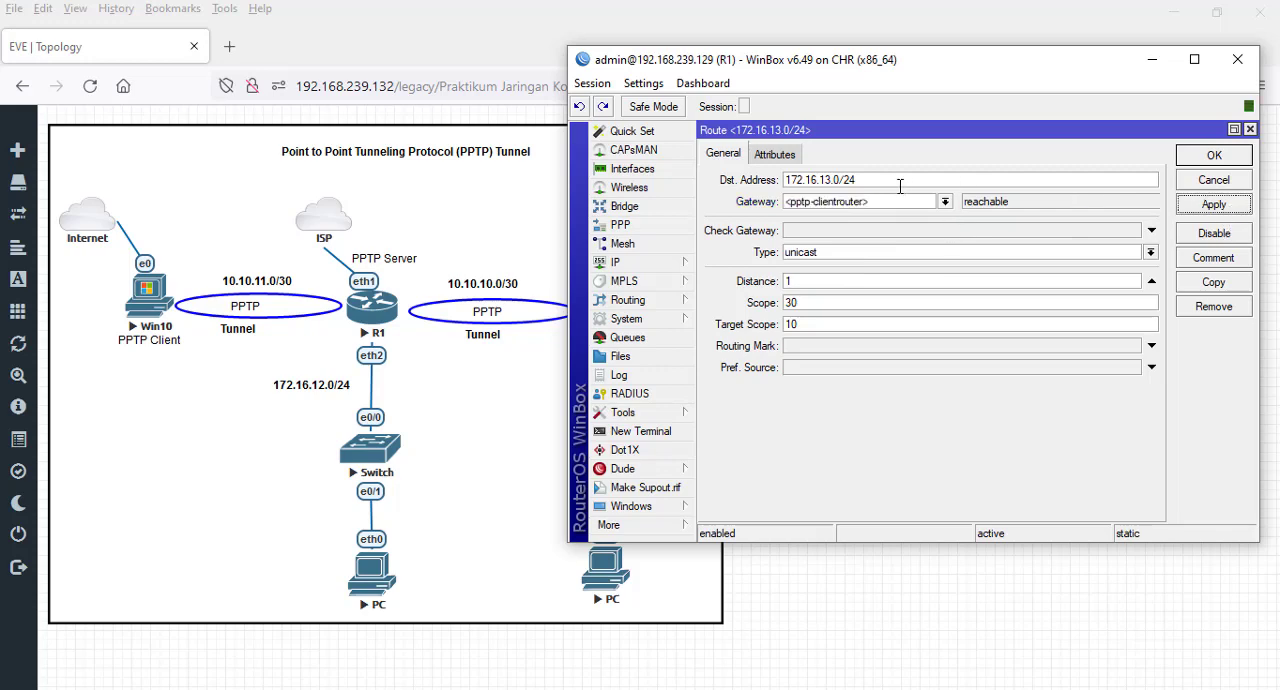
left_click(1210, 160)
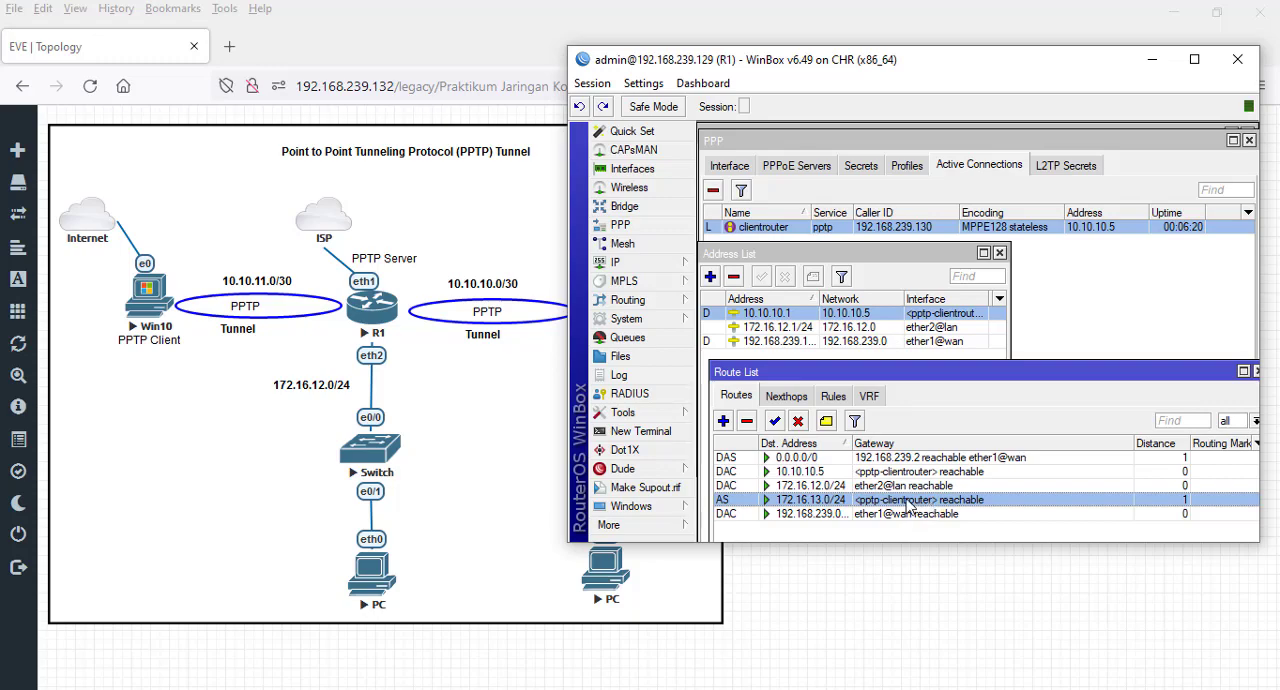
- Switch to R2's WinBox, close its terminal and start a new route in the IP route list
key("alt+Tab")
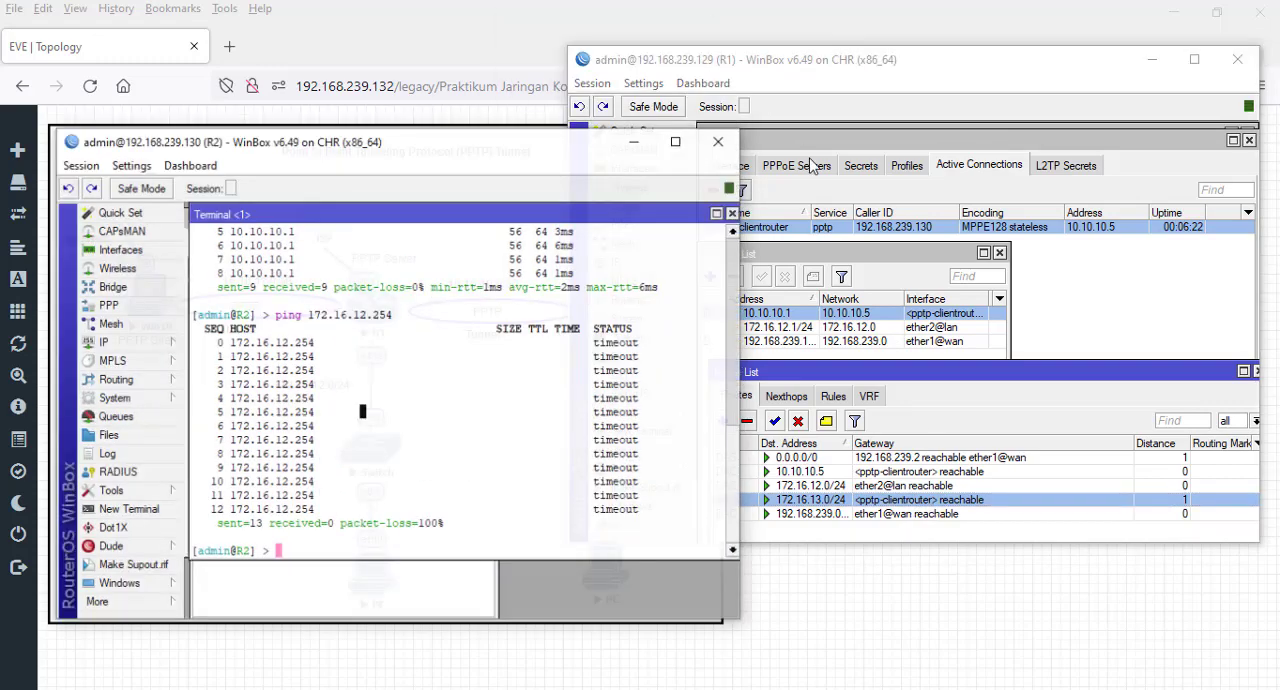
left_click_drag(337, 148, 820, 131)
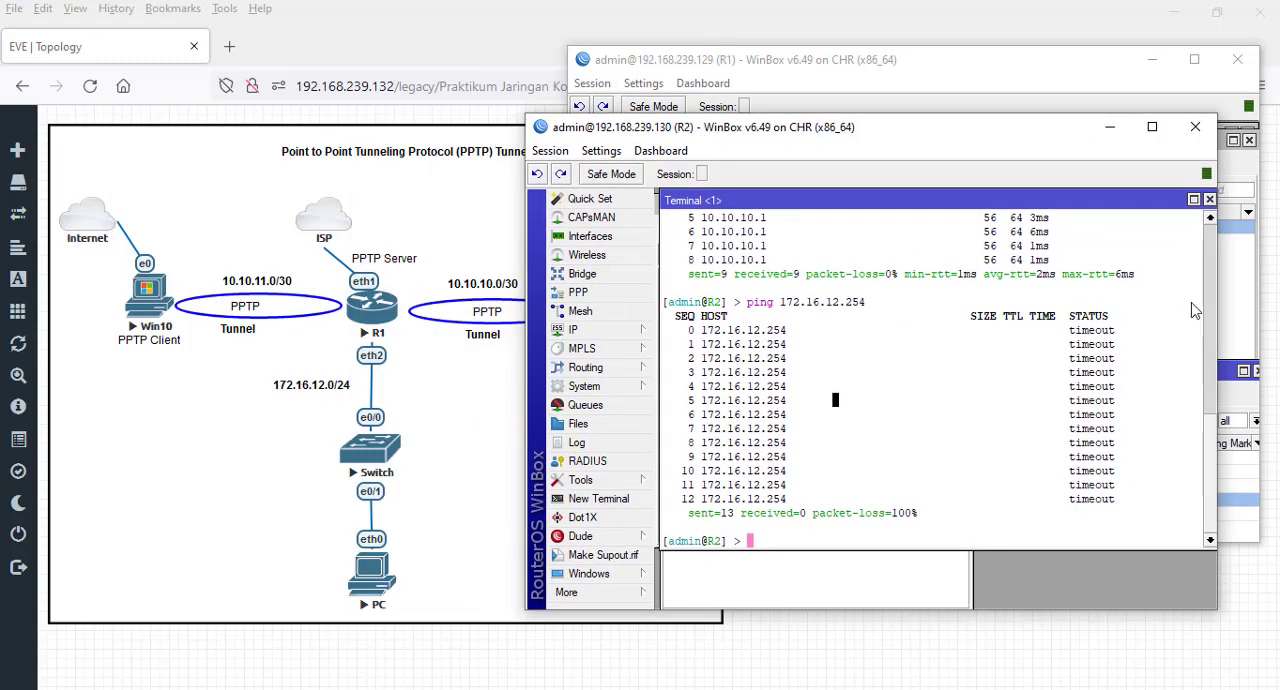
left_click(1208, 201)
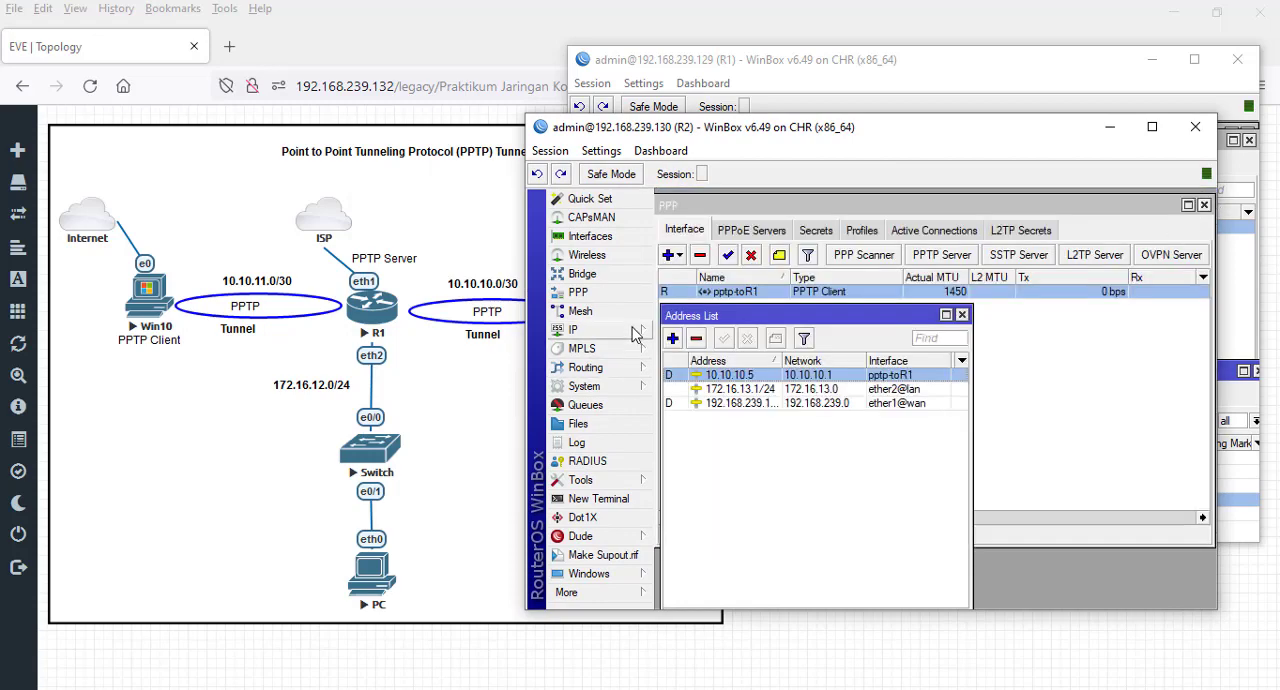
left_click(637, 330)
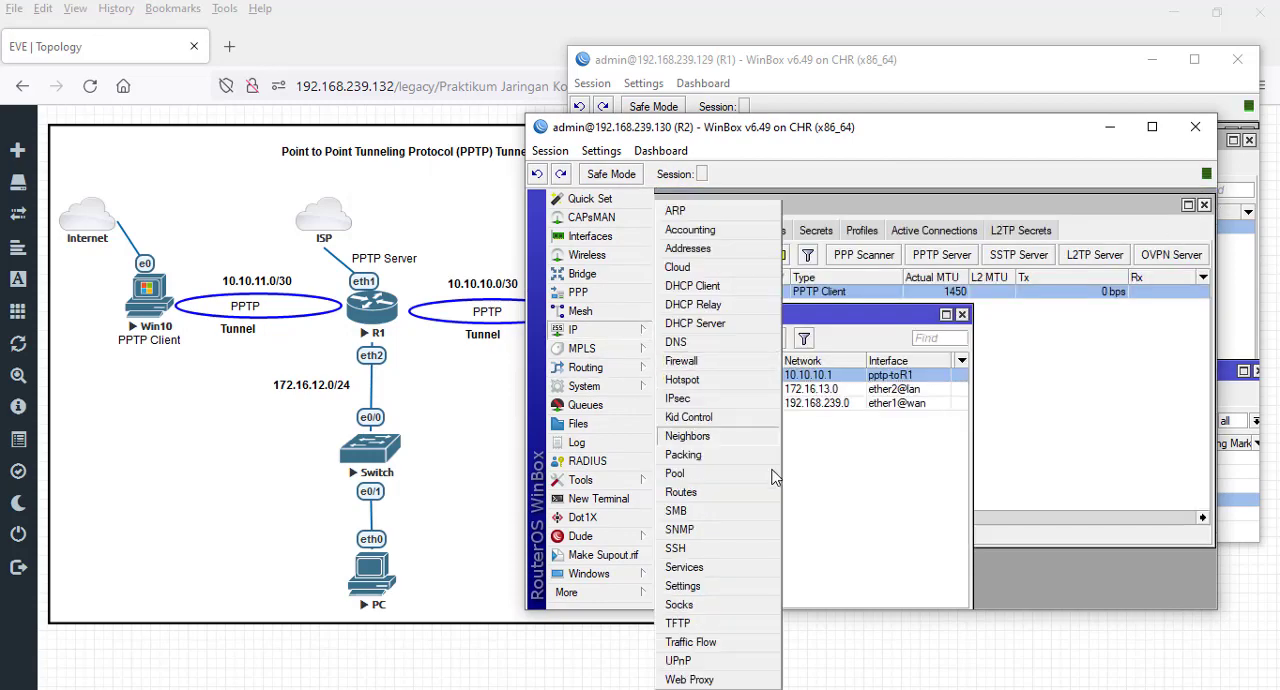
left_click(700, 492)
left_click(669, 283)
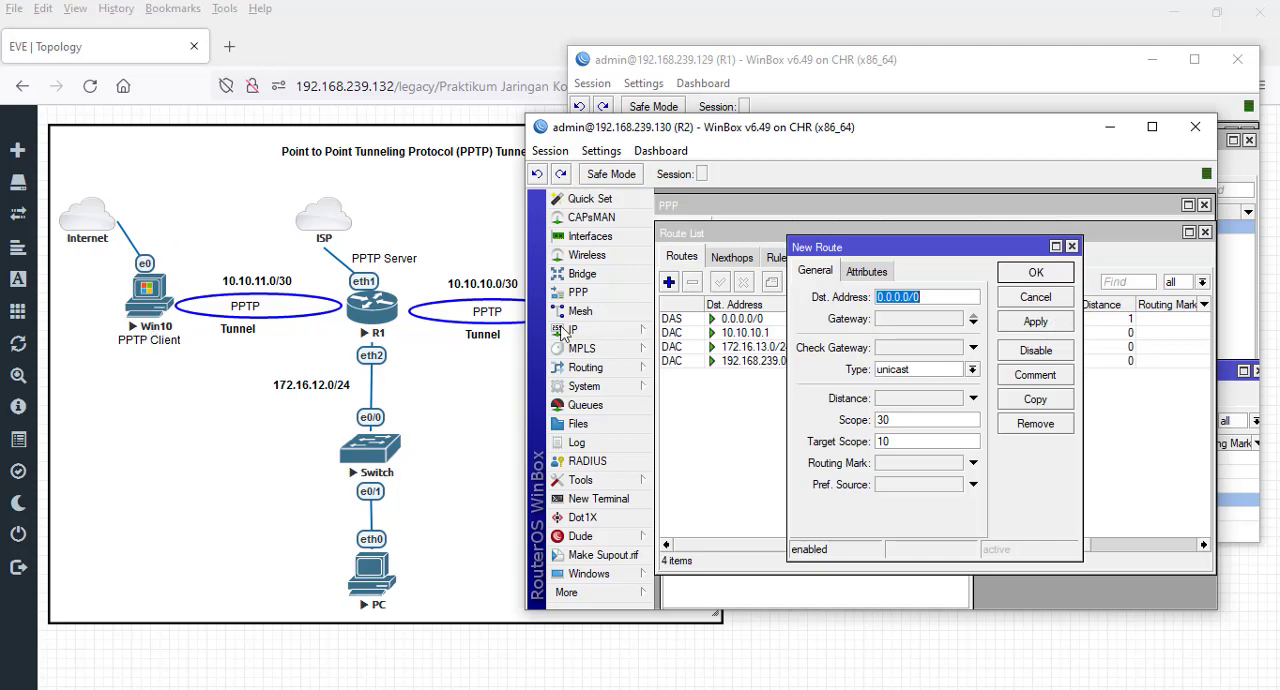
- Arrange the WinBox windows beside the topology and set R2's new route destination to 172.16.12.0/24
left_click_drag(752, 130, 849, 113)
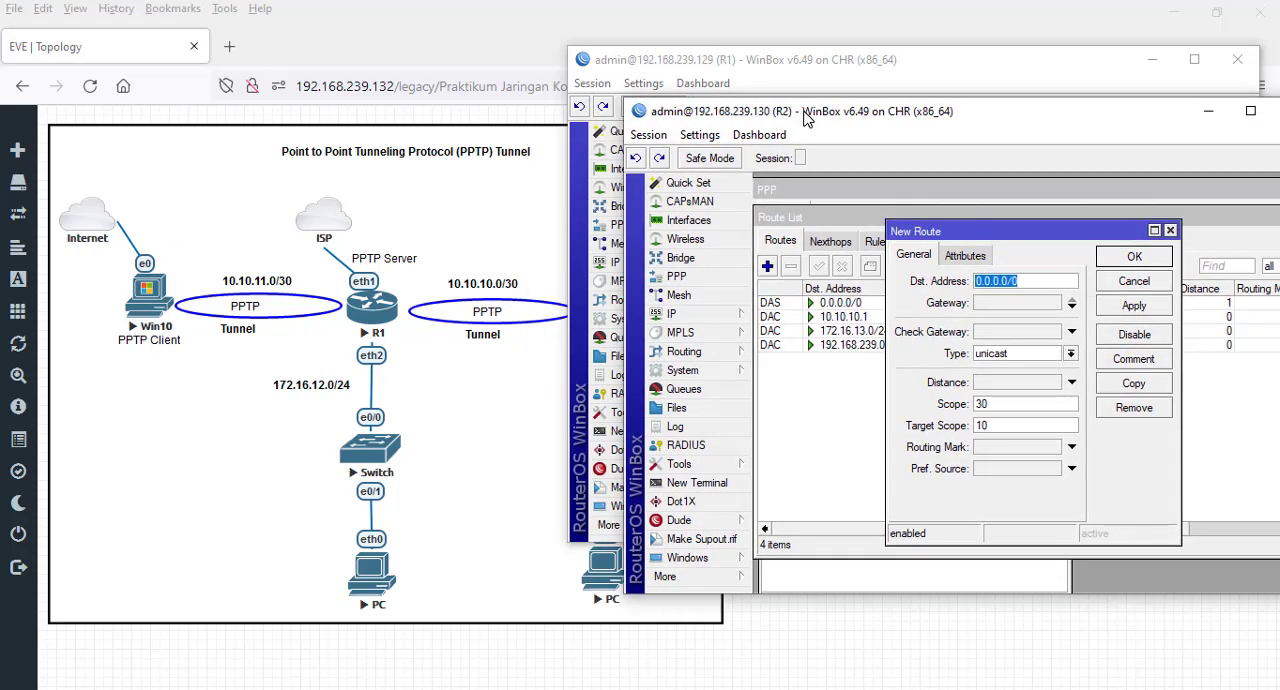
left_click_drag(713, 71, 868, 27)
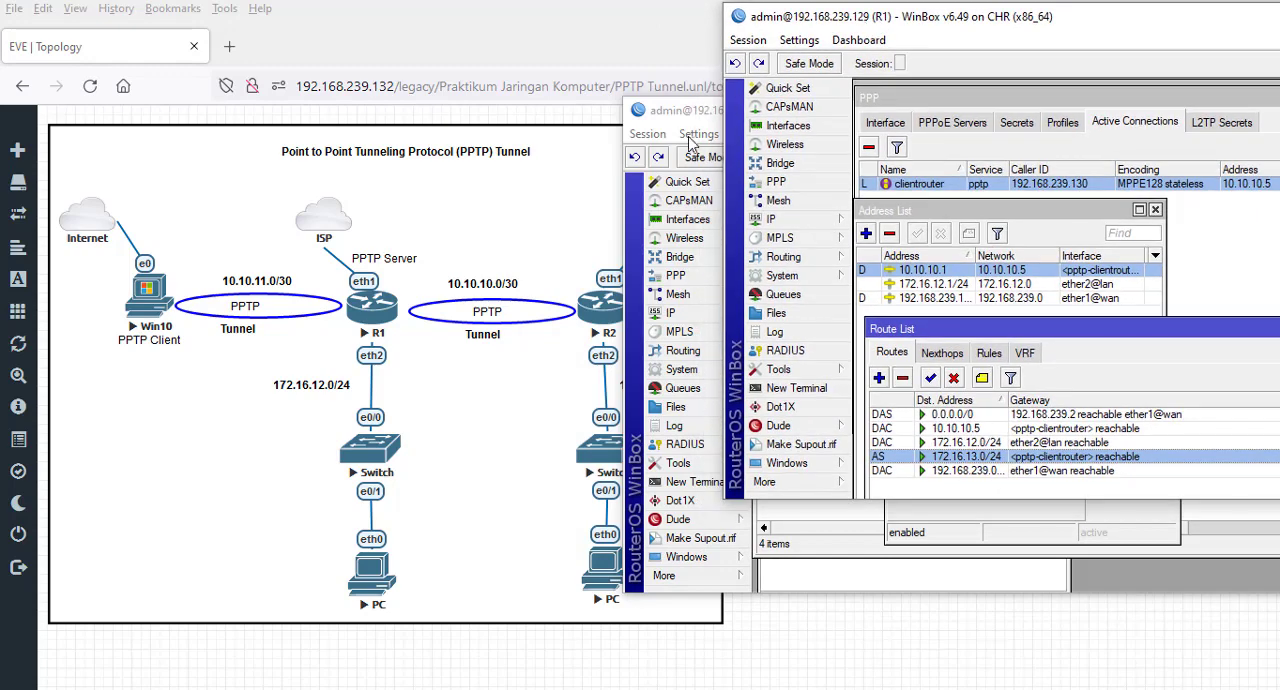
left_click_drag(731, 128, 825, 115)
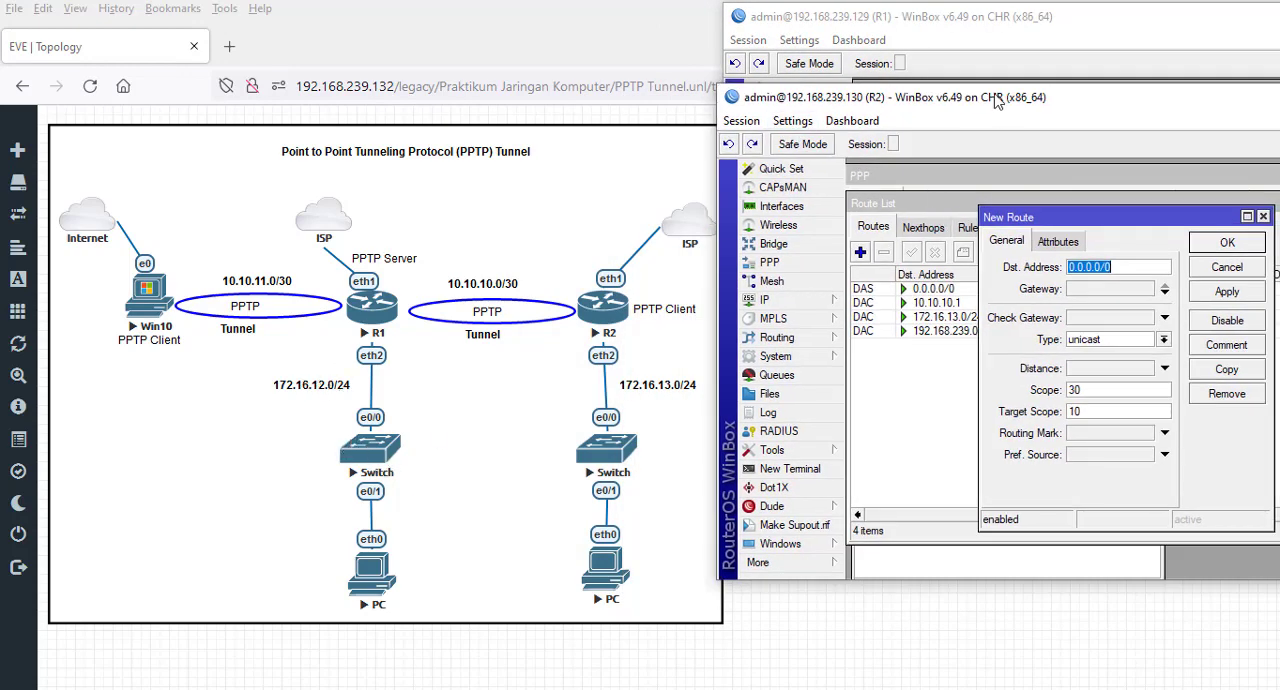
left_click_drag(999, 97, 849, 94)
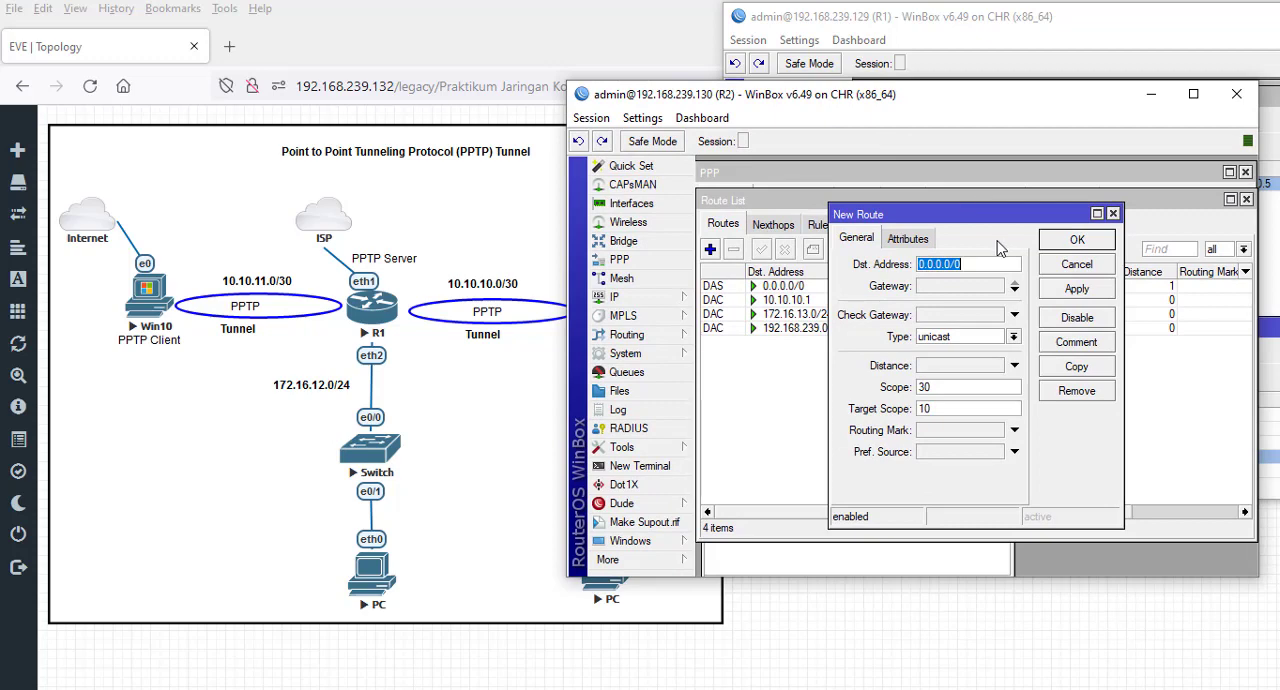
type("172.16.12.0")
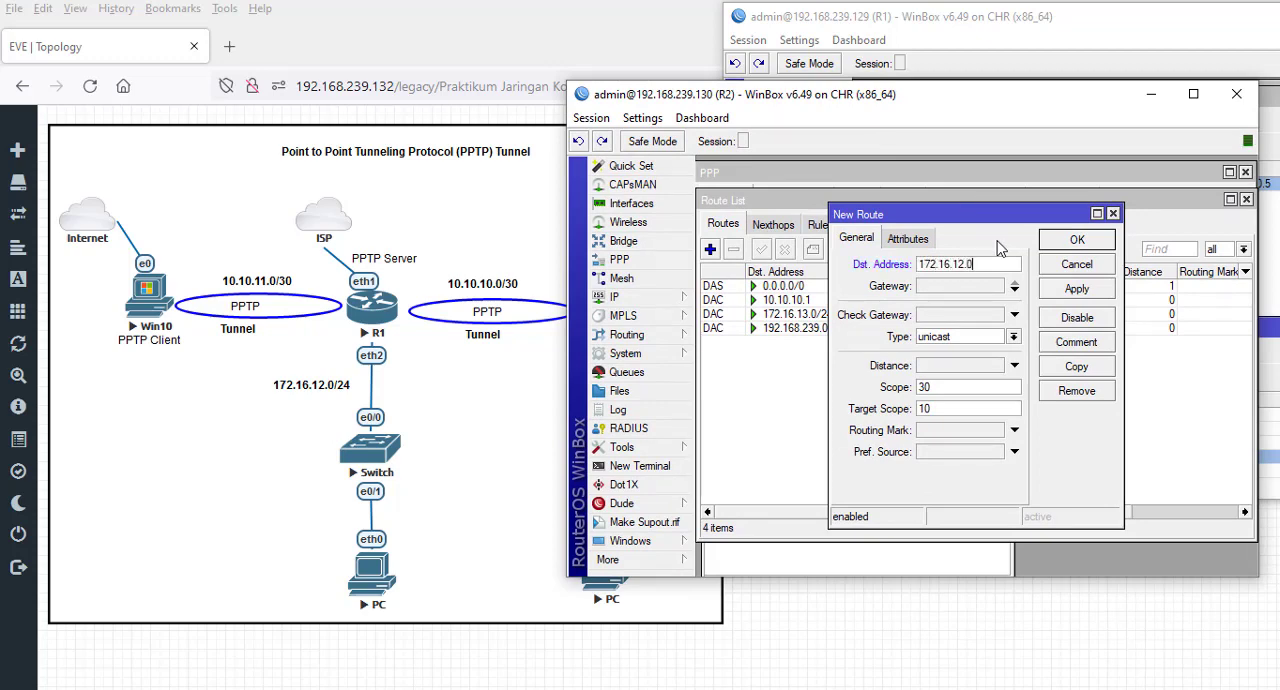
type("/24")
- Choose pptp-toR1 as the gateway of R2's new route, save it and select the route in the list
left_click(1015, 287)
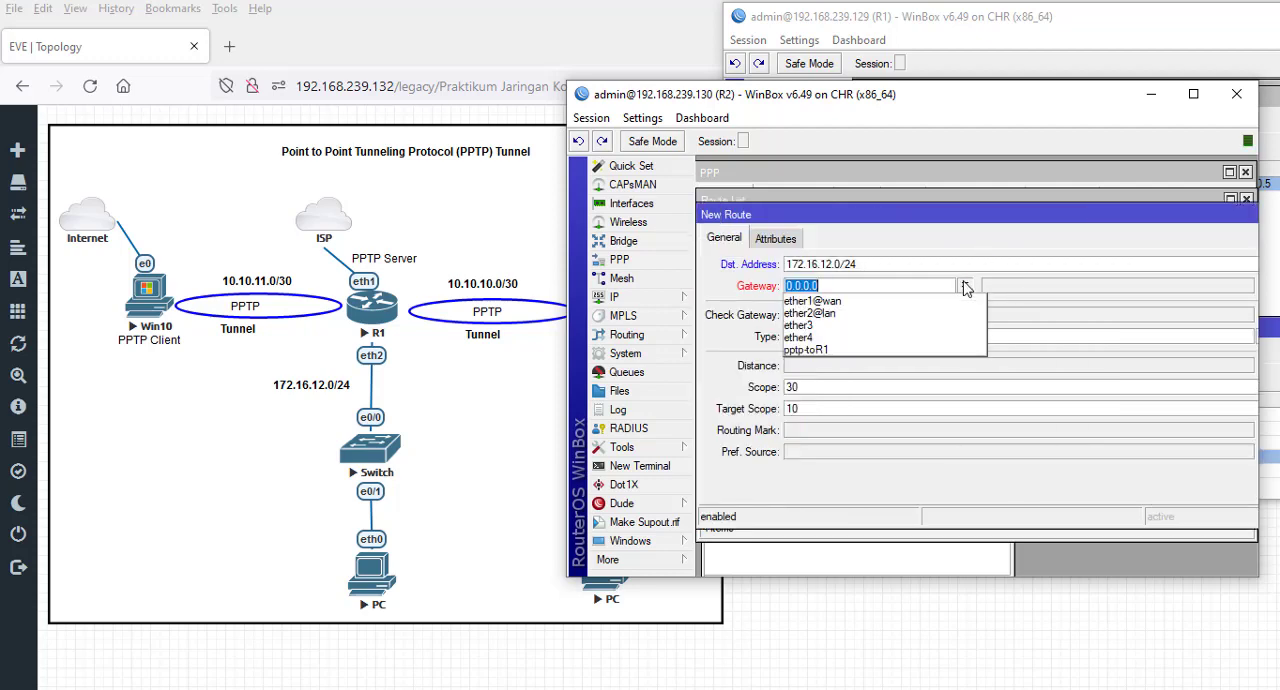
left_click(965, 286)
left_click(838, 350)
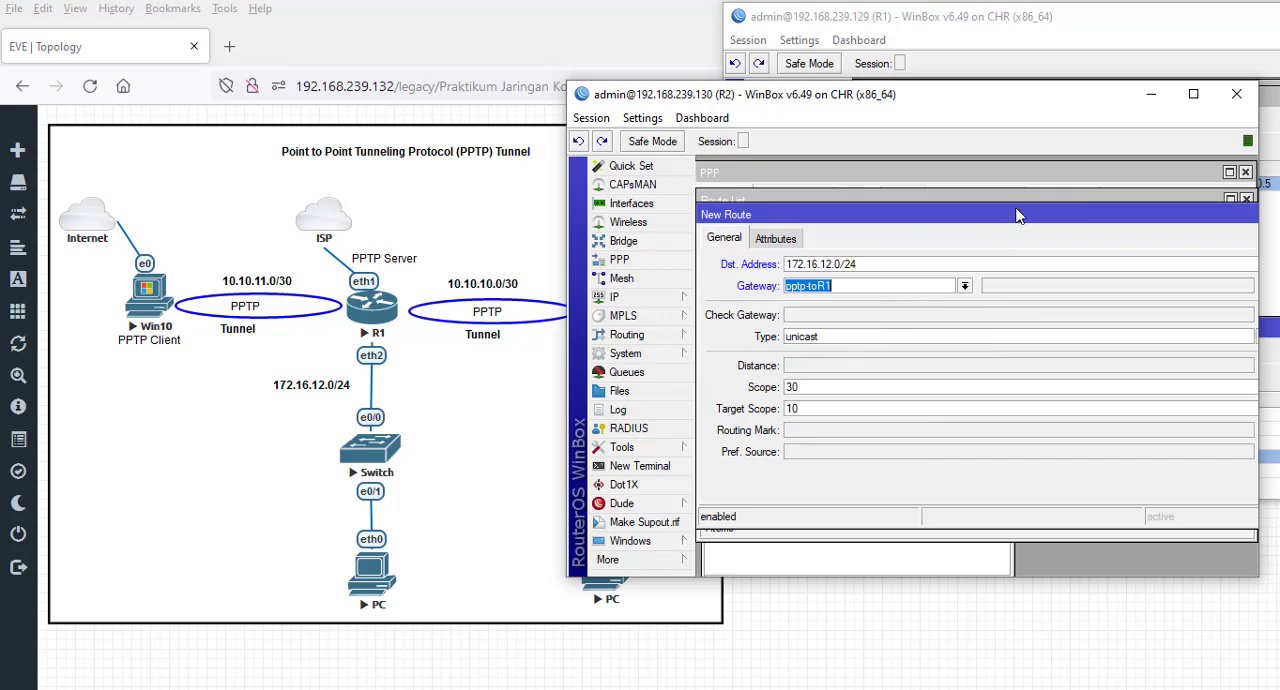
left_click(1158, 314)
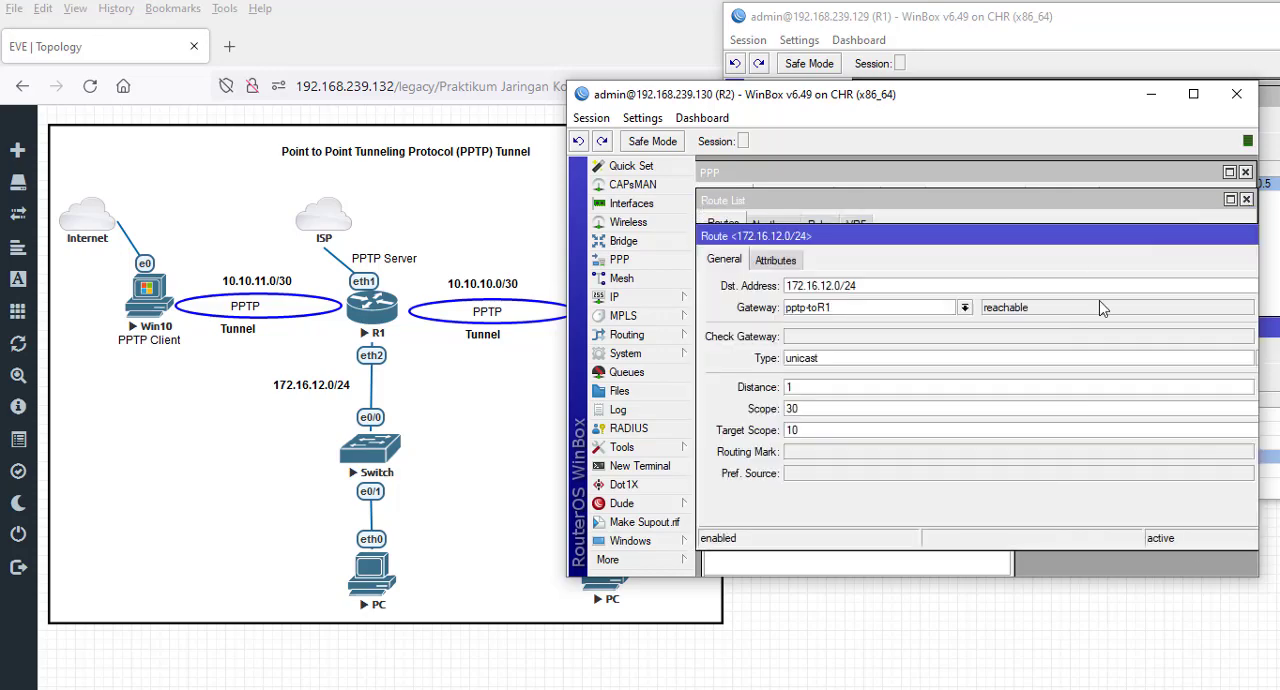
left_click_drag(1062, 244, 868, 280)
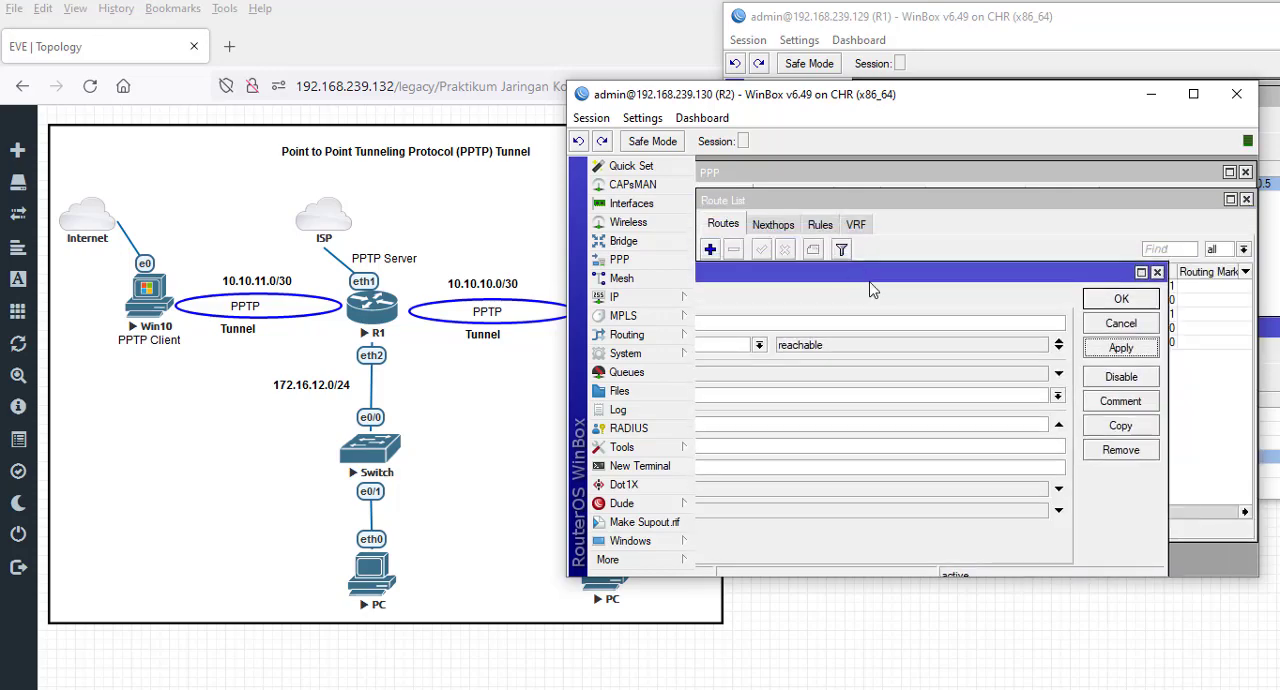
left_click(1125, 299)
left_click(722, 314)
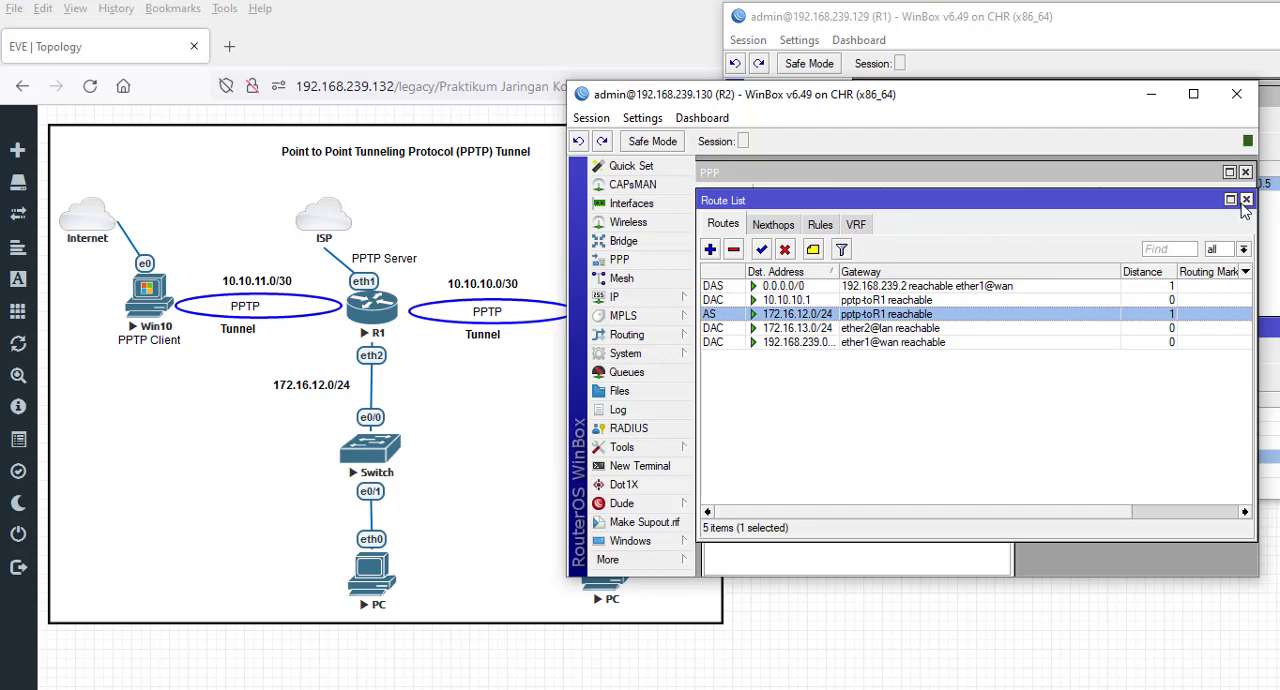
- In a new terminal on R2, skip the password change and ping 172.16.12.254
left_click(674, 470)
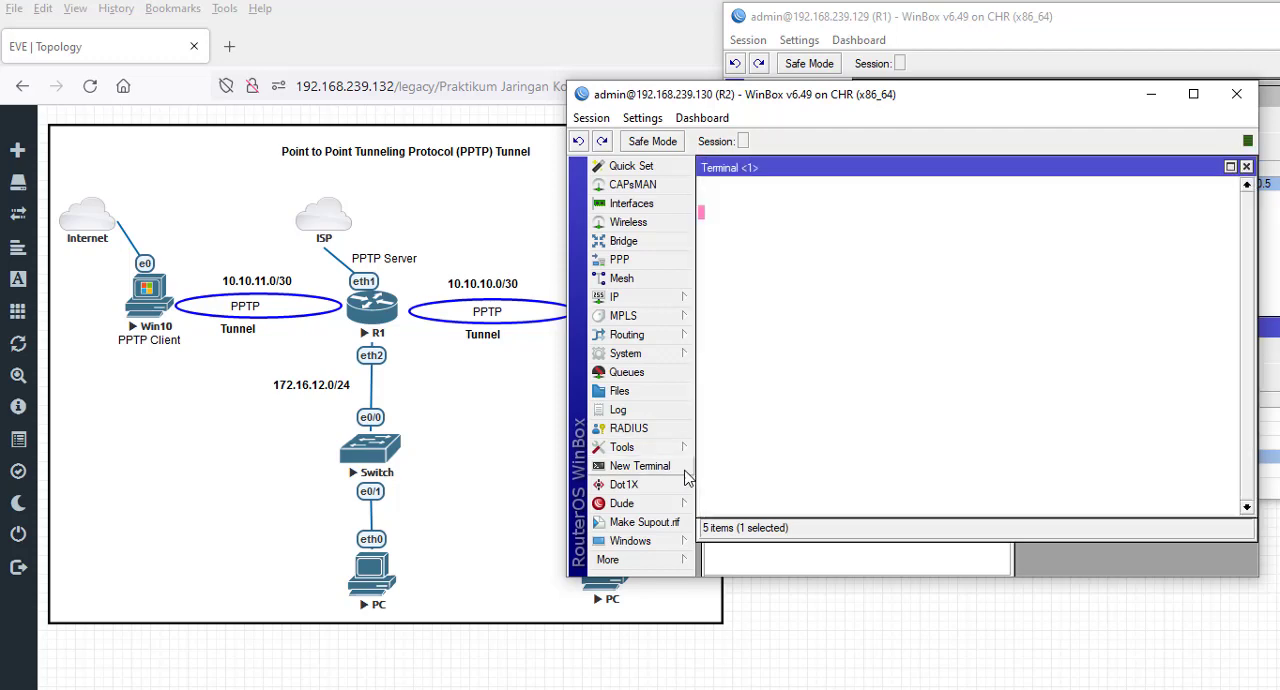
key("ctrl+c")
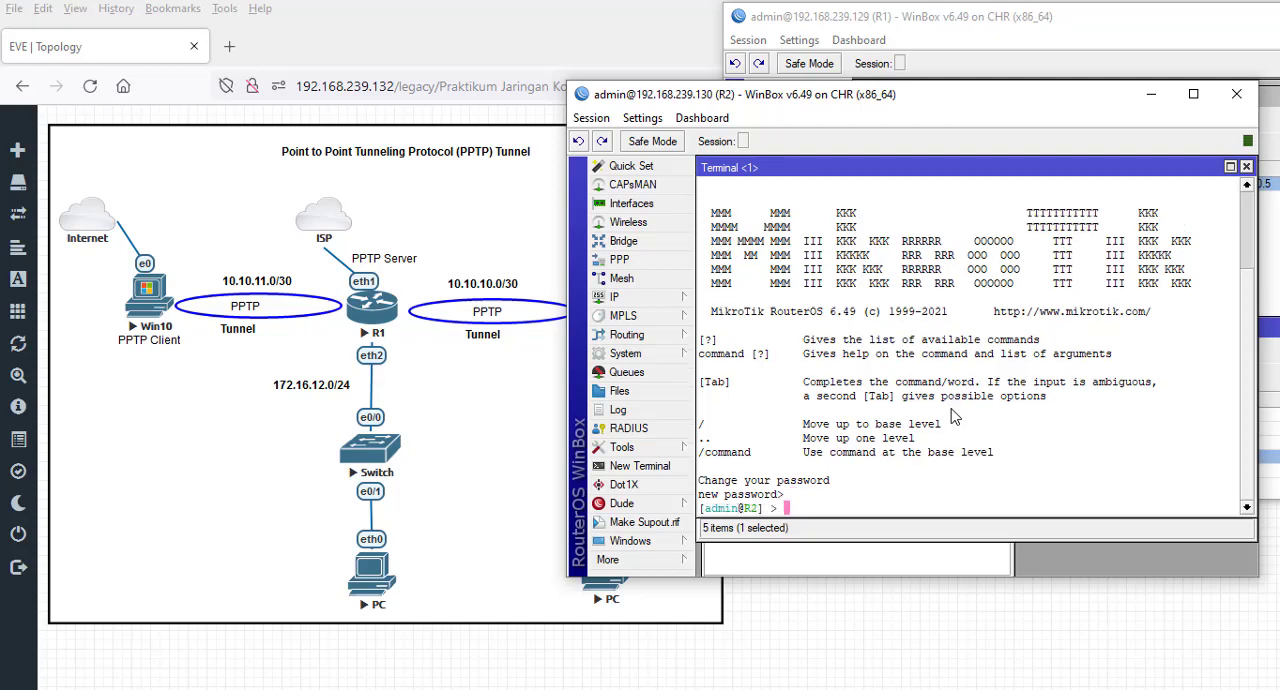
type("ping 172.16.12.254")
left_click_drag(757, 112, 961, 119)
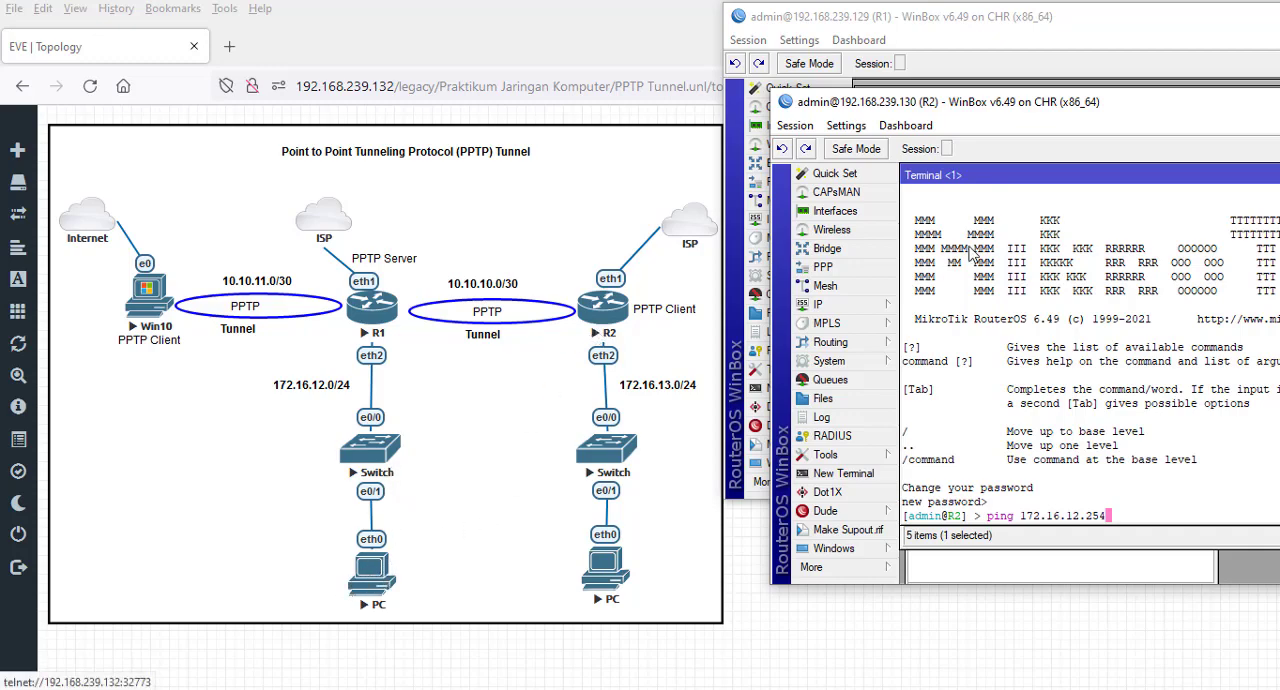
left_click_drag(995, 108, 824, 70)
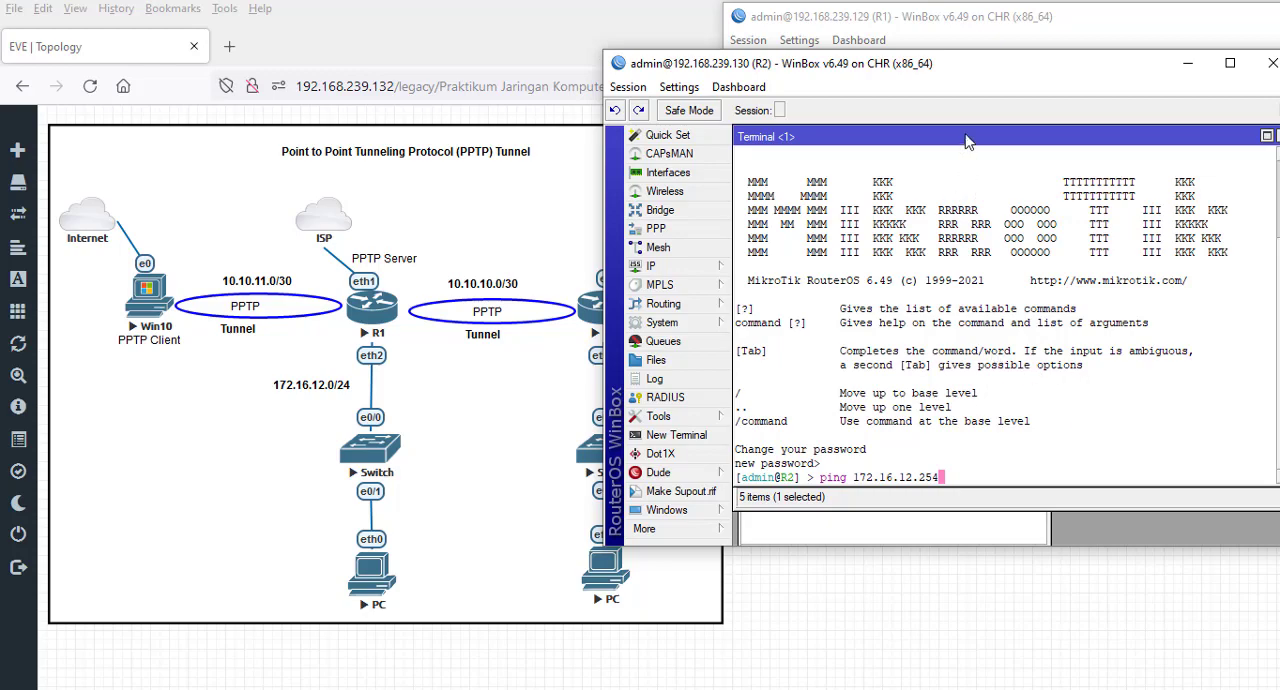
left_click_drag(975, 84, 770, 106)
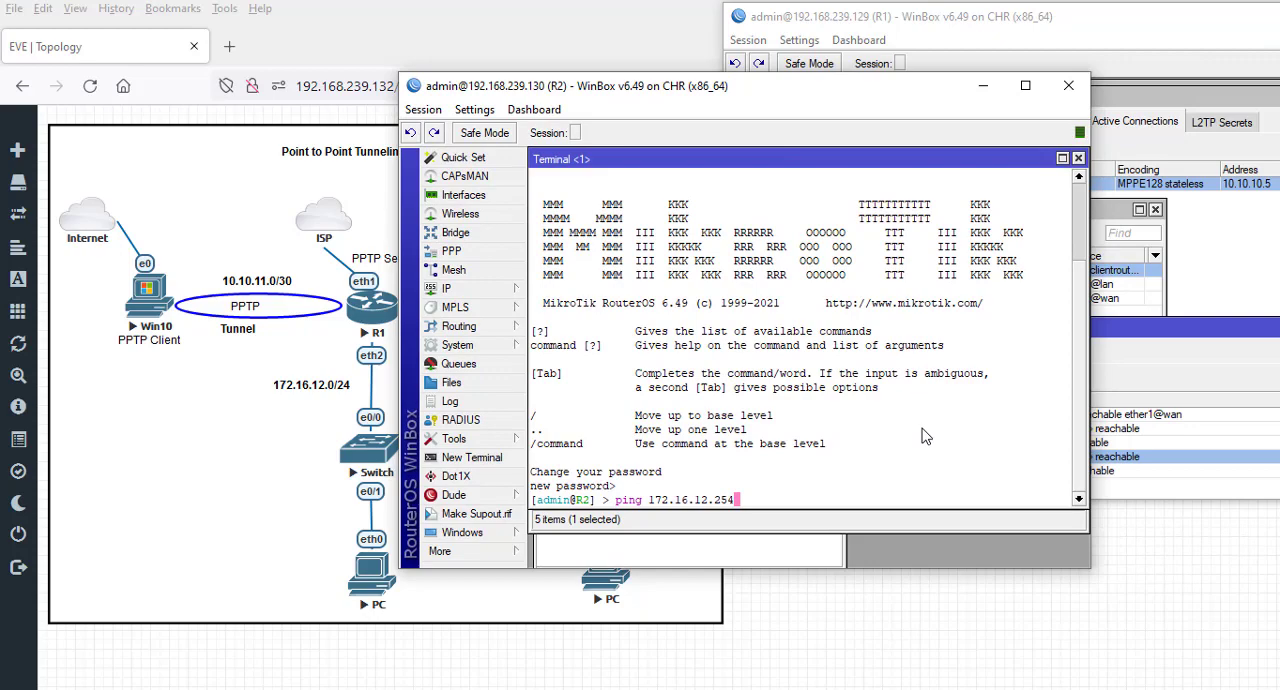
key("Return")
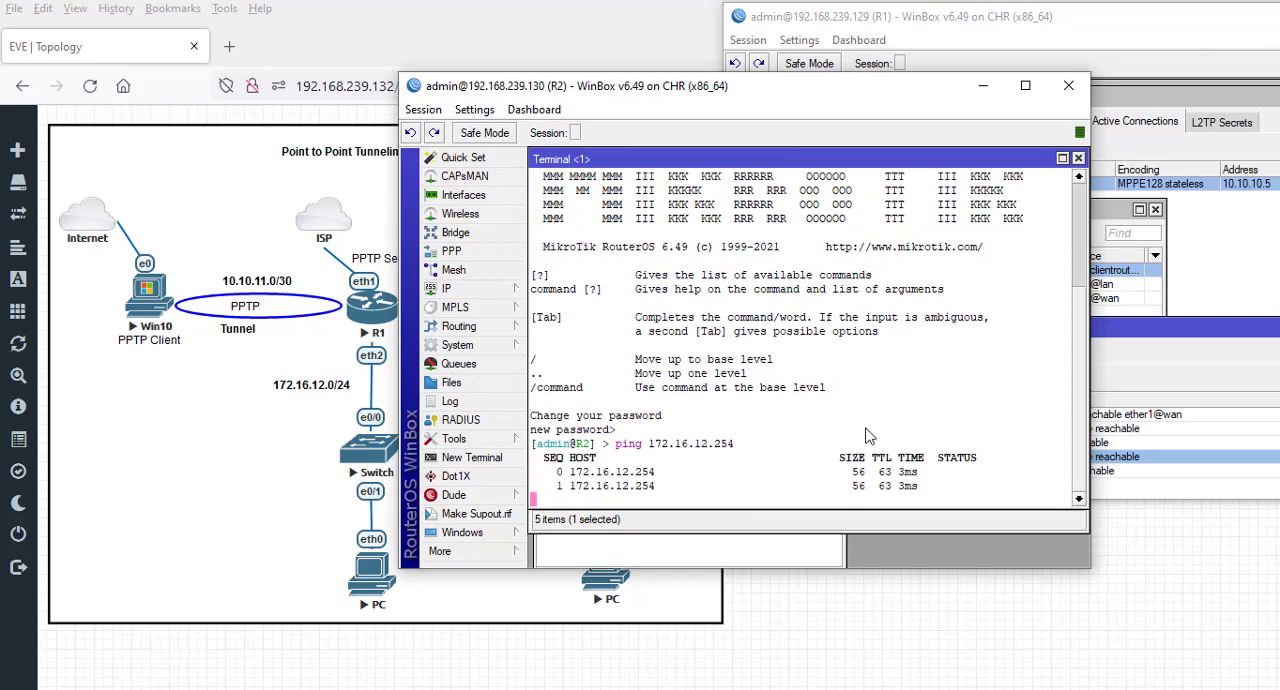
- In a new terminal on R1, skip the password change and ping 172.16.13.254
left_click(1013, 40)
left_click(810, 388)
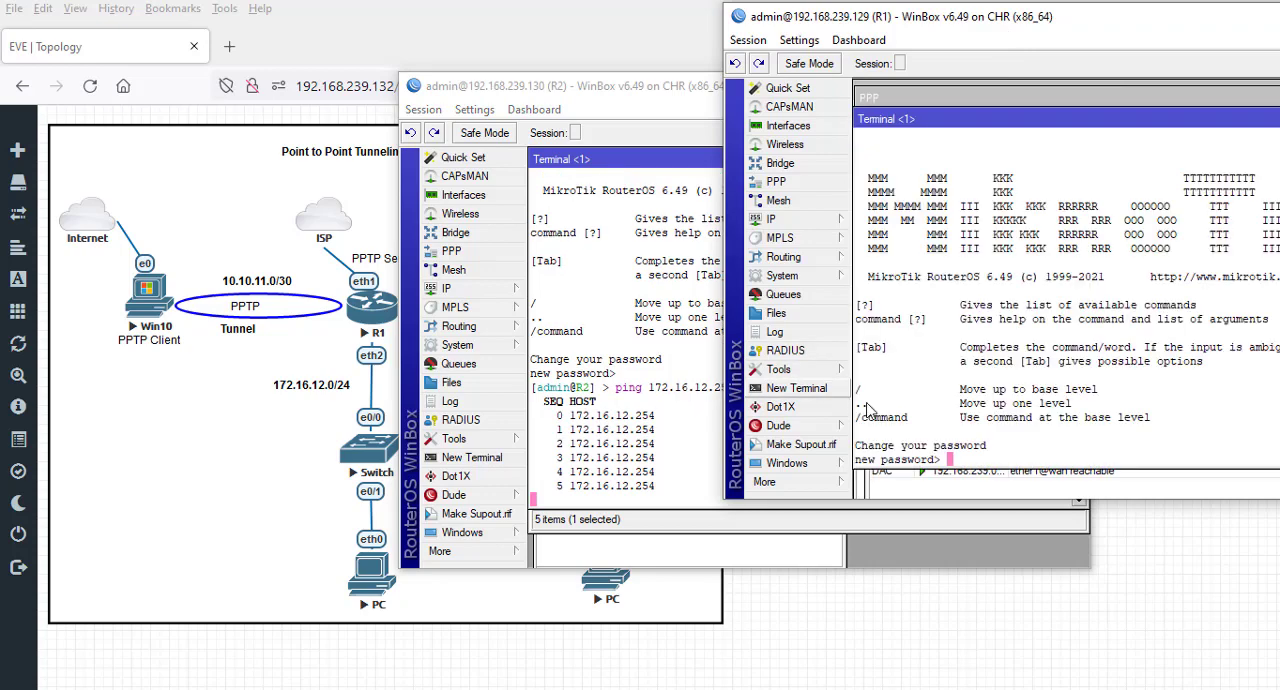
key("ctrl+c")
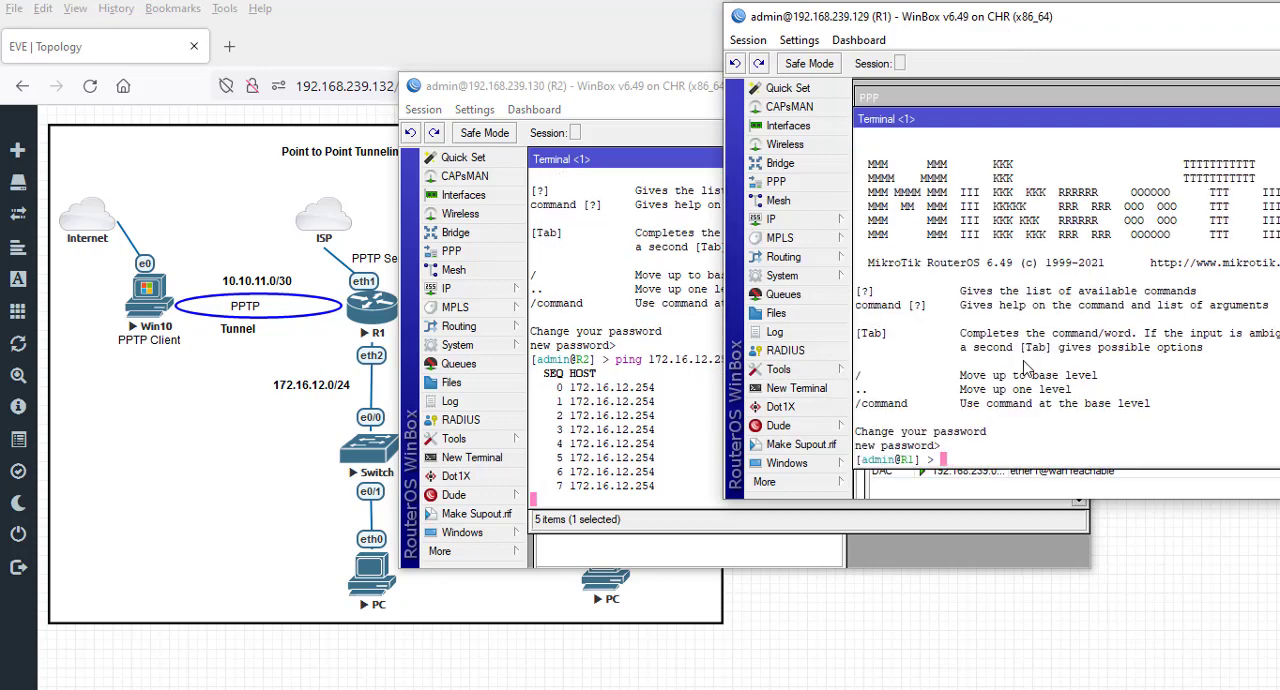
key("ctrl+v")
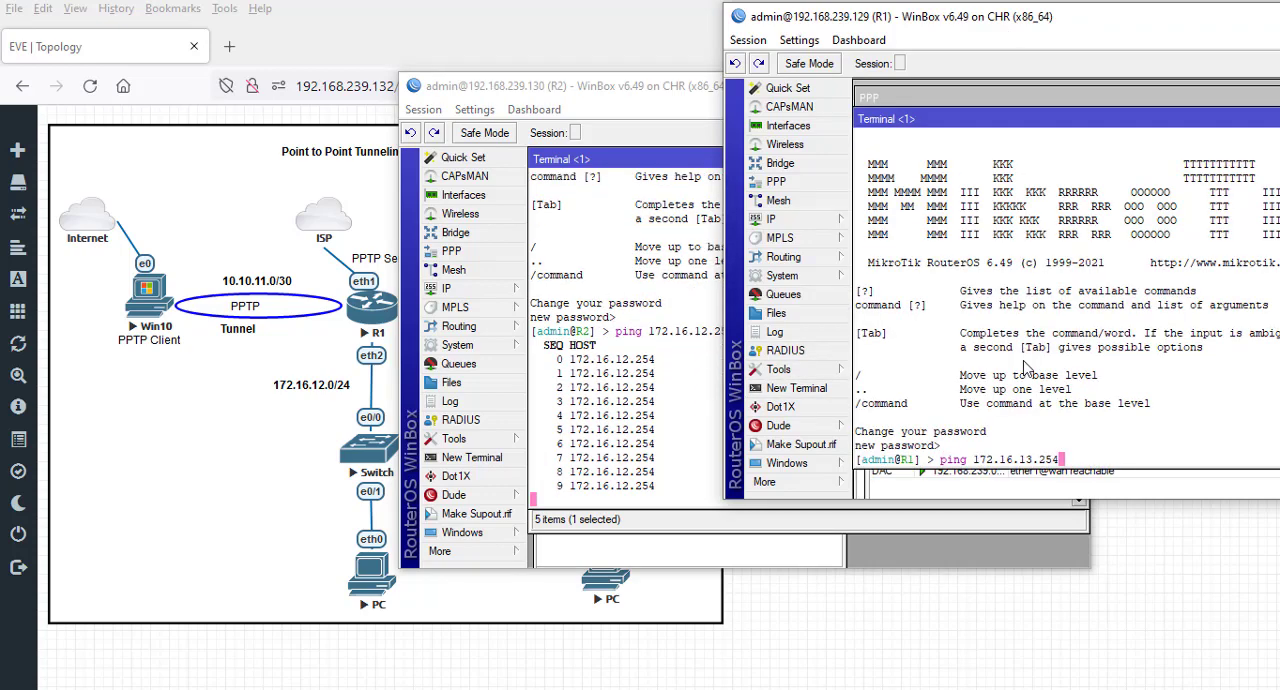
key("Return")
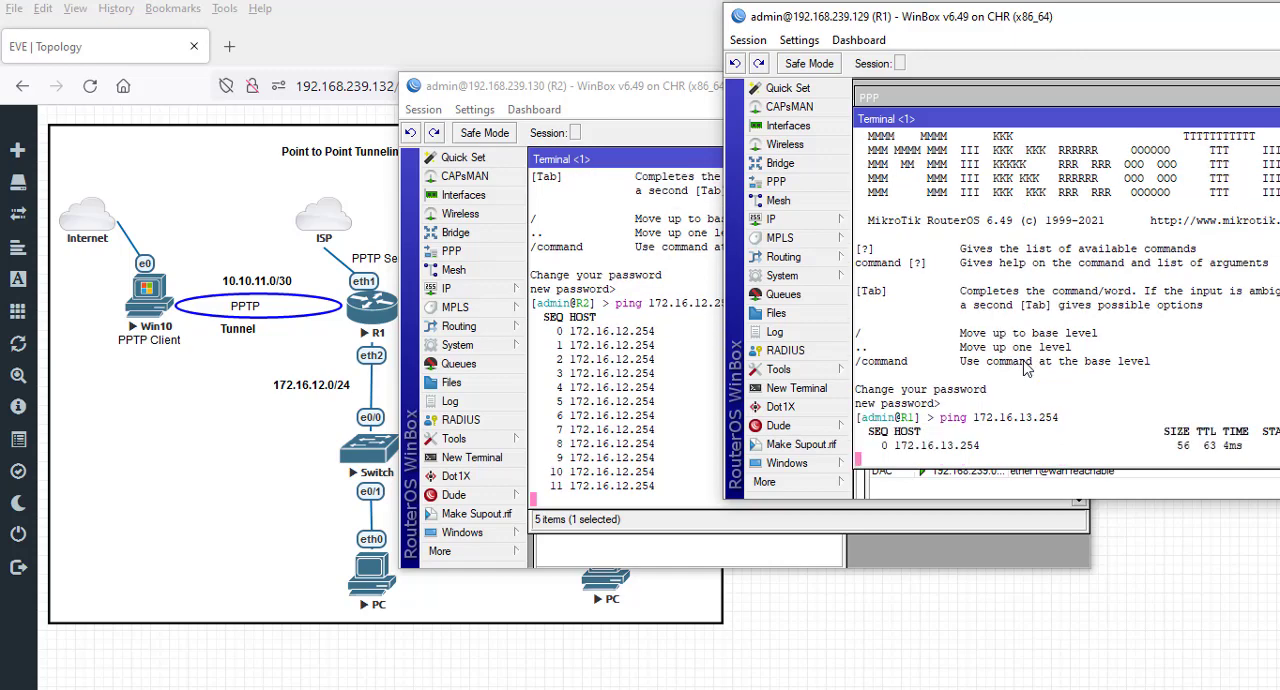
mouse_move(920, 33)
left_mouse_down()
mouse_move(767, 30)
mouse_move(901, 32)
left_mouse_up()
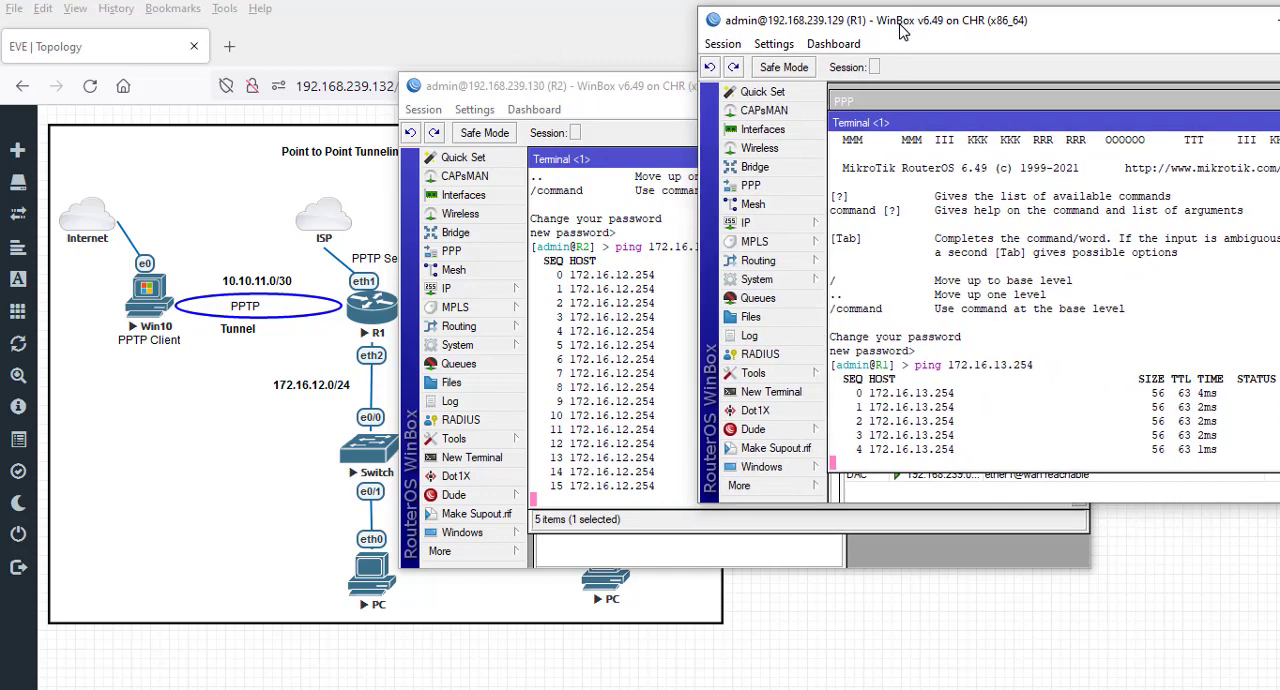
- Repeat the ping to 172.16.12.254 from R2's LAN PC and to 172.16.13.254 from R1's LAN PC
left_click(267, 3)
left_click(283, 20)
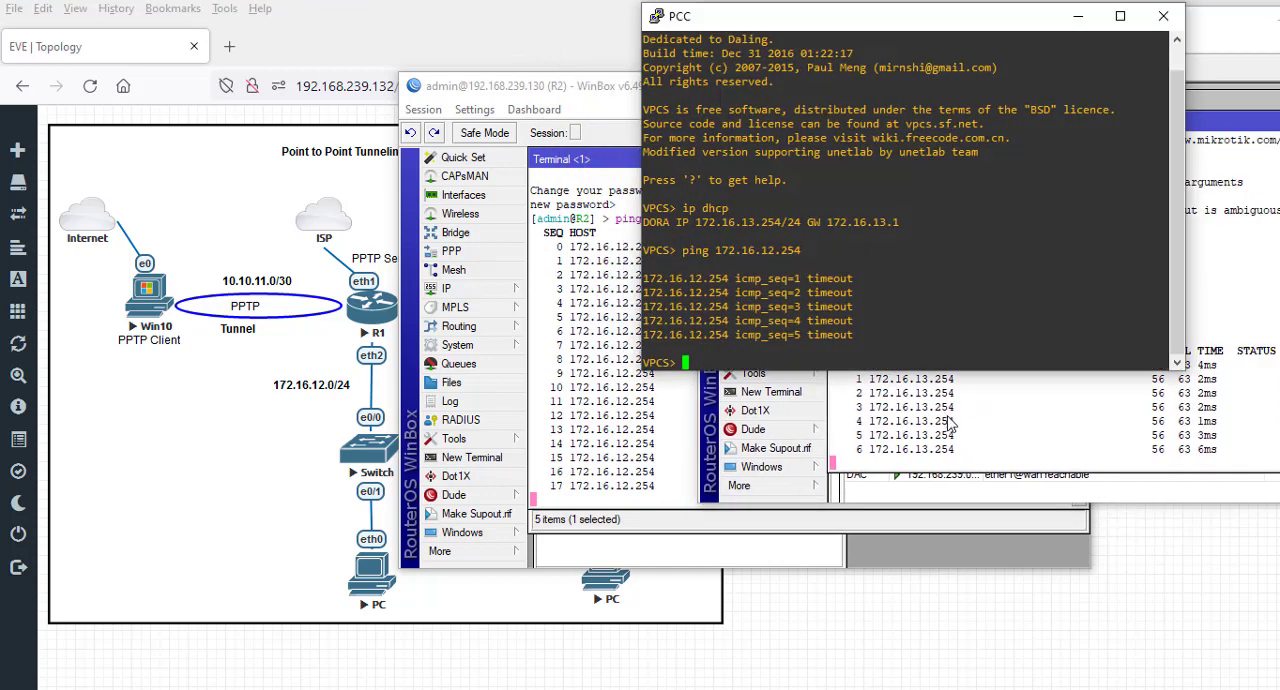
key("Up")
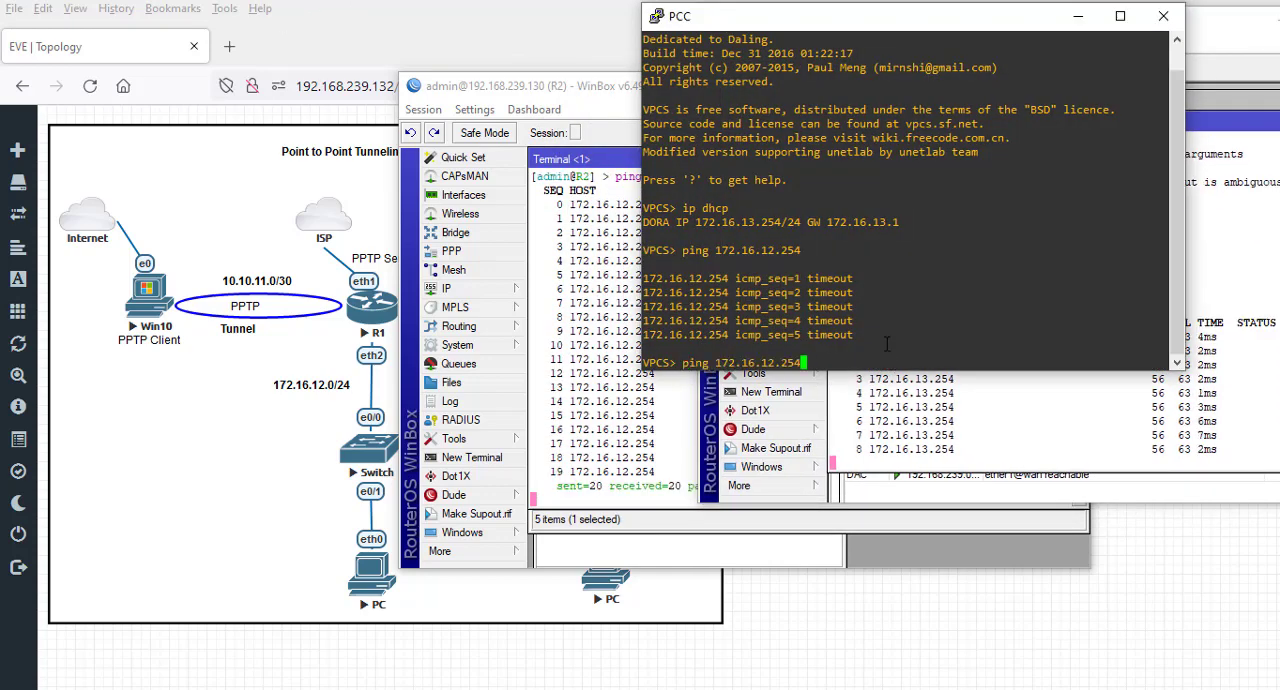
key("Return")
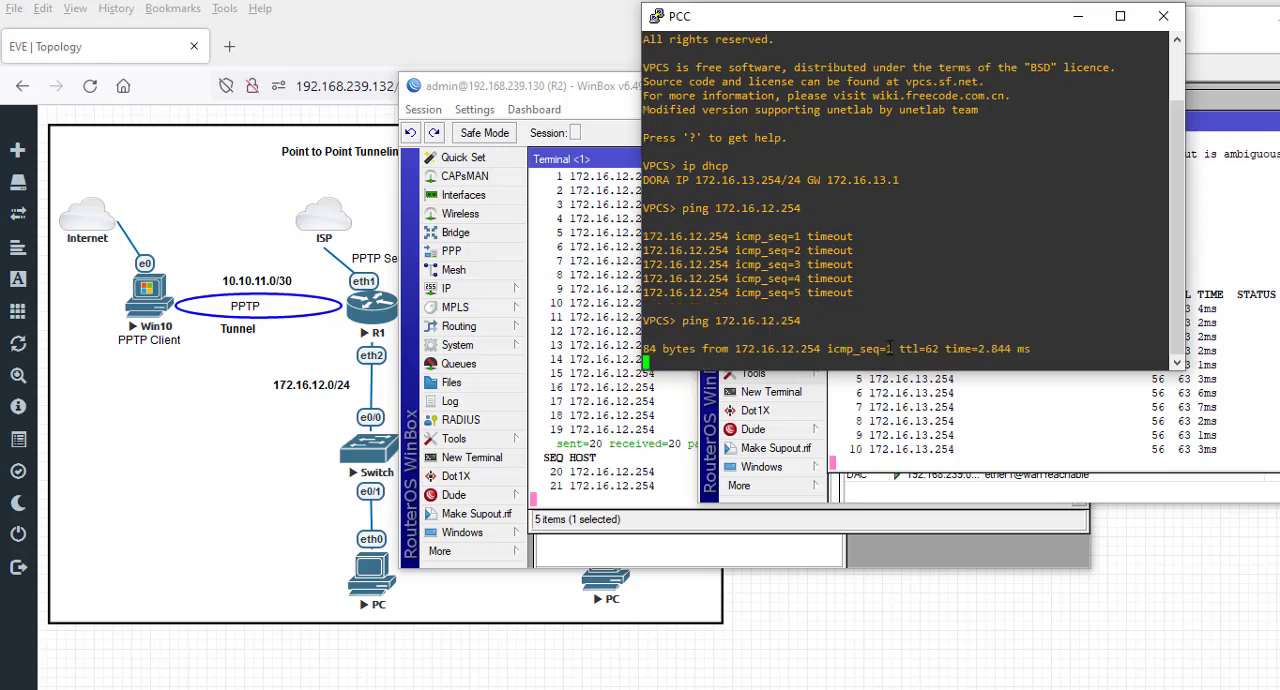
key("alt+Tab")
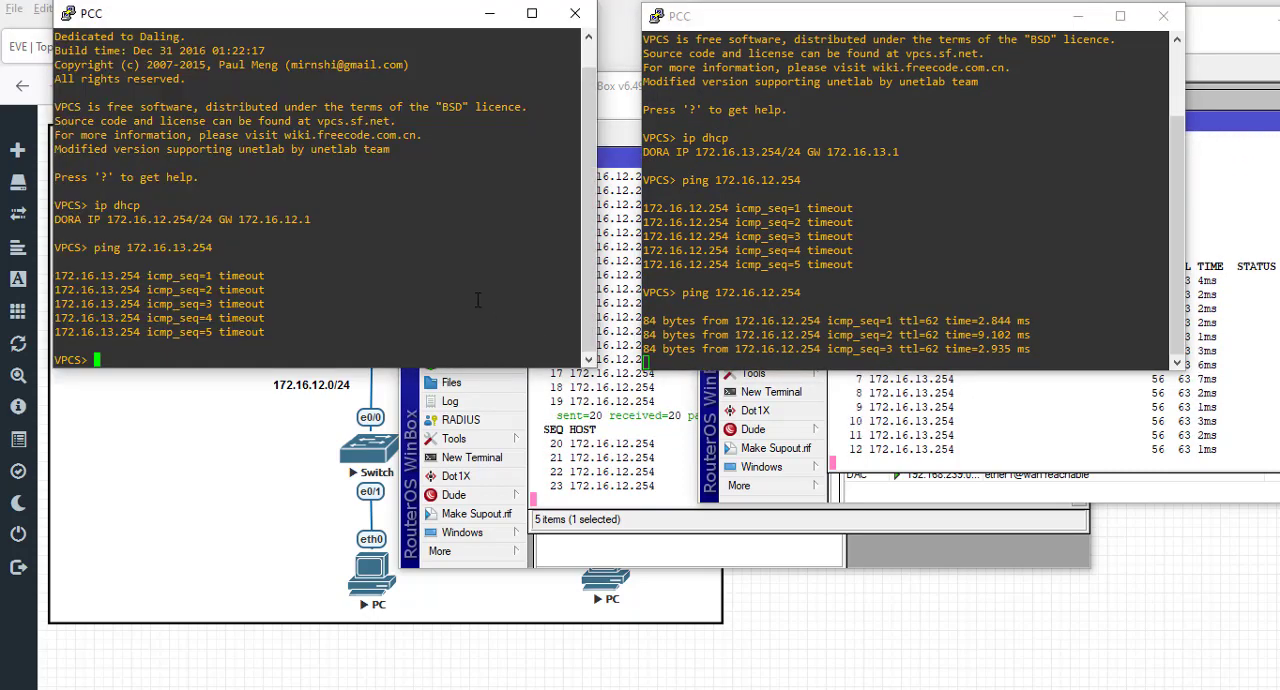
key("Up")
key("Return")
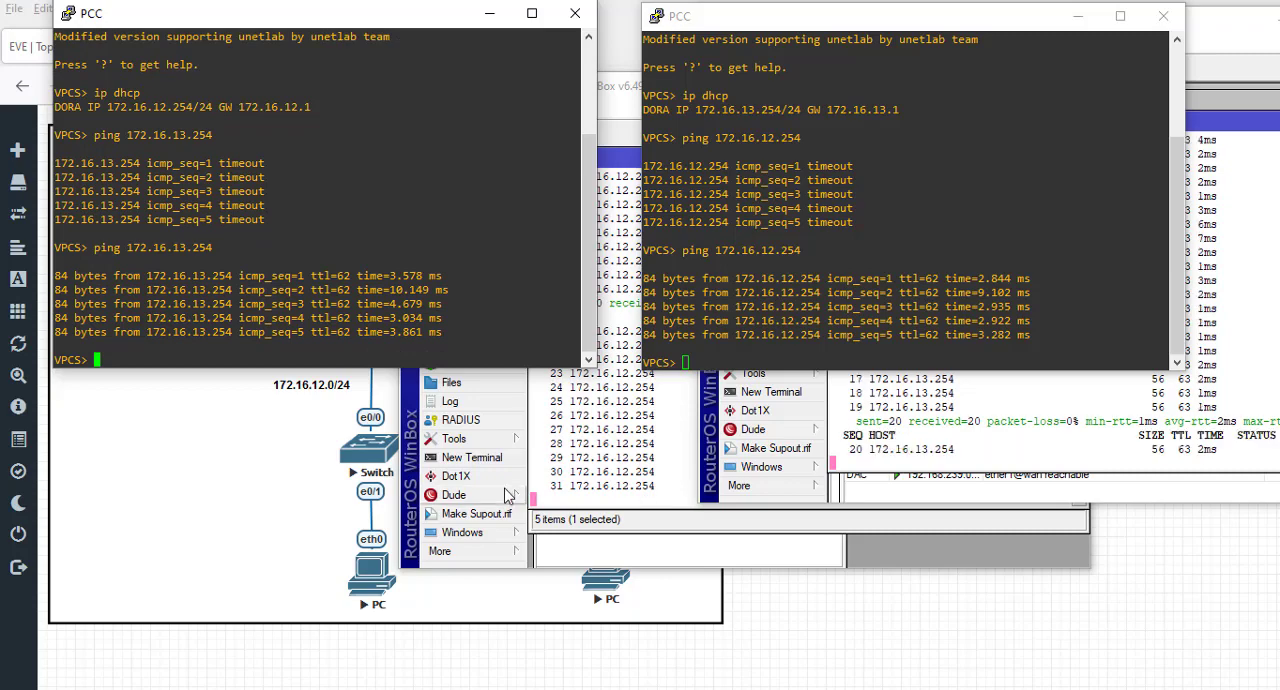
- Close R2's terminal and move its WinBox window below the two PC consoles
left_click(614, 98)
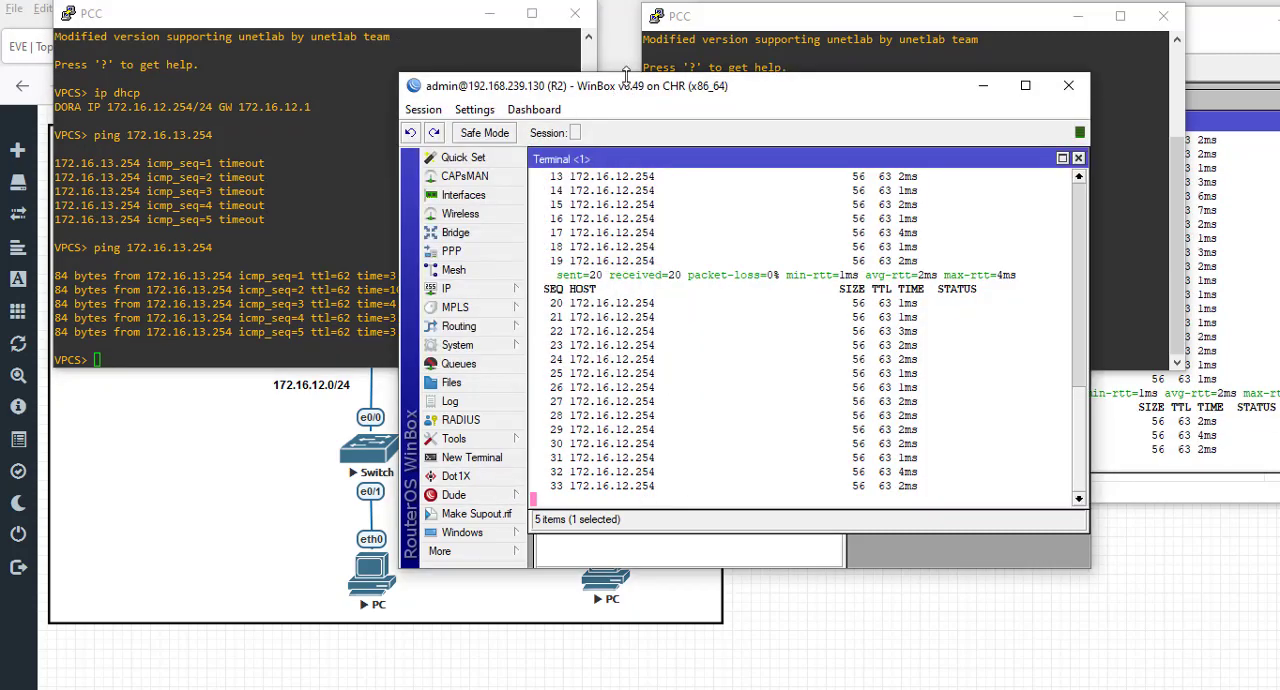
mouse_move(614, 98)
left_mouse_down()
mouse_move(600, 246)
mouse_move(612, 92)
left_mouse_up()
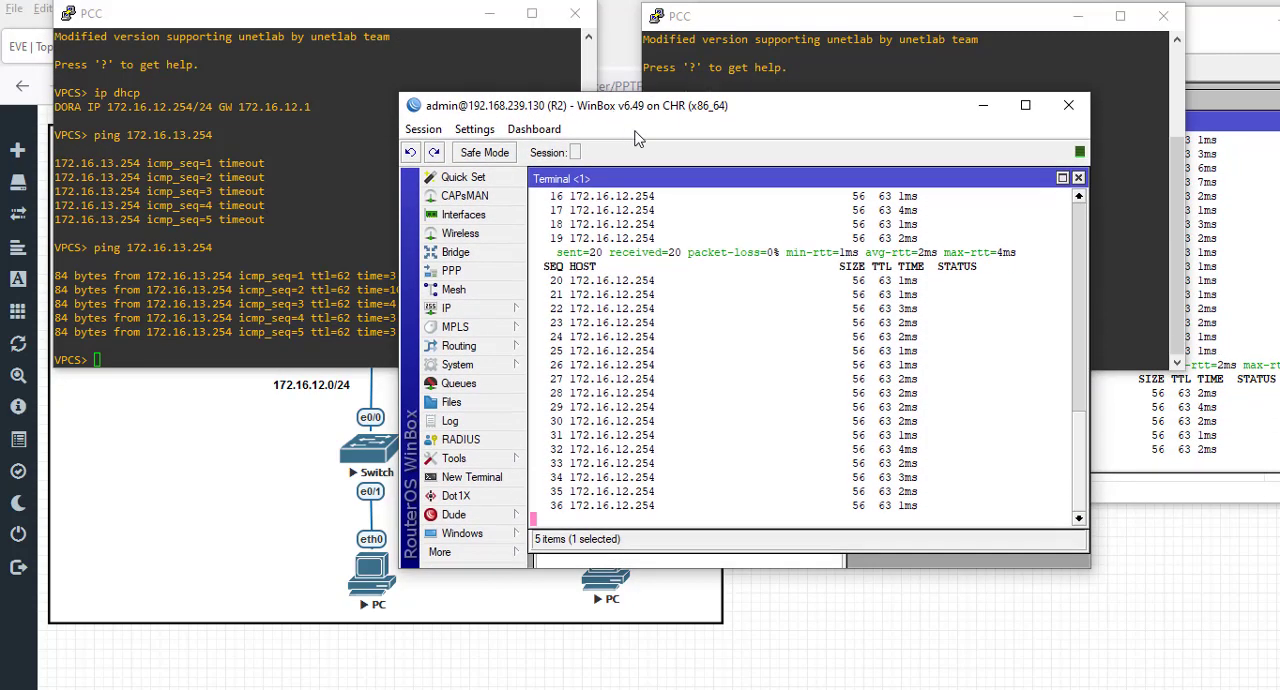
left_click(1078, 177)
left_click_drag(837, 114, 779, 412)
- Start continuous pings with -t from R2's PC to 172.16.12.254 and from R1's PC to 172.16.13.254
left_click(860, 275)
key("Up")
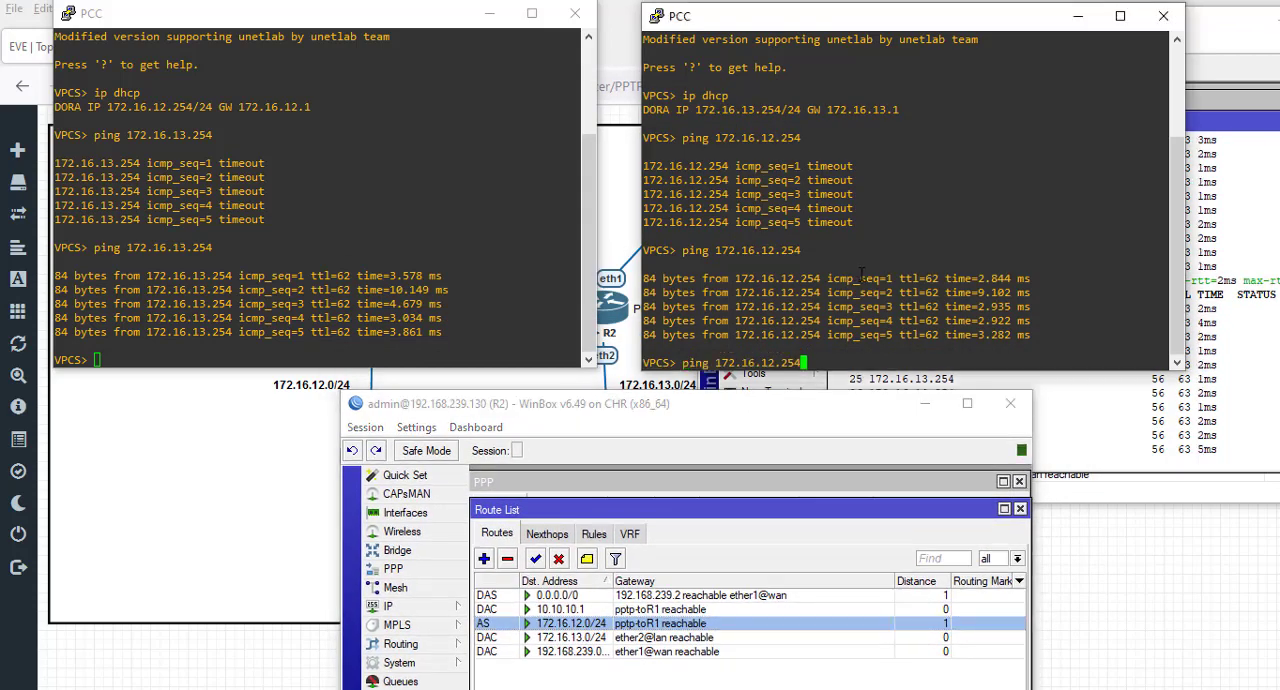
type("-t")
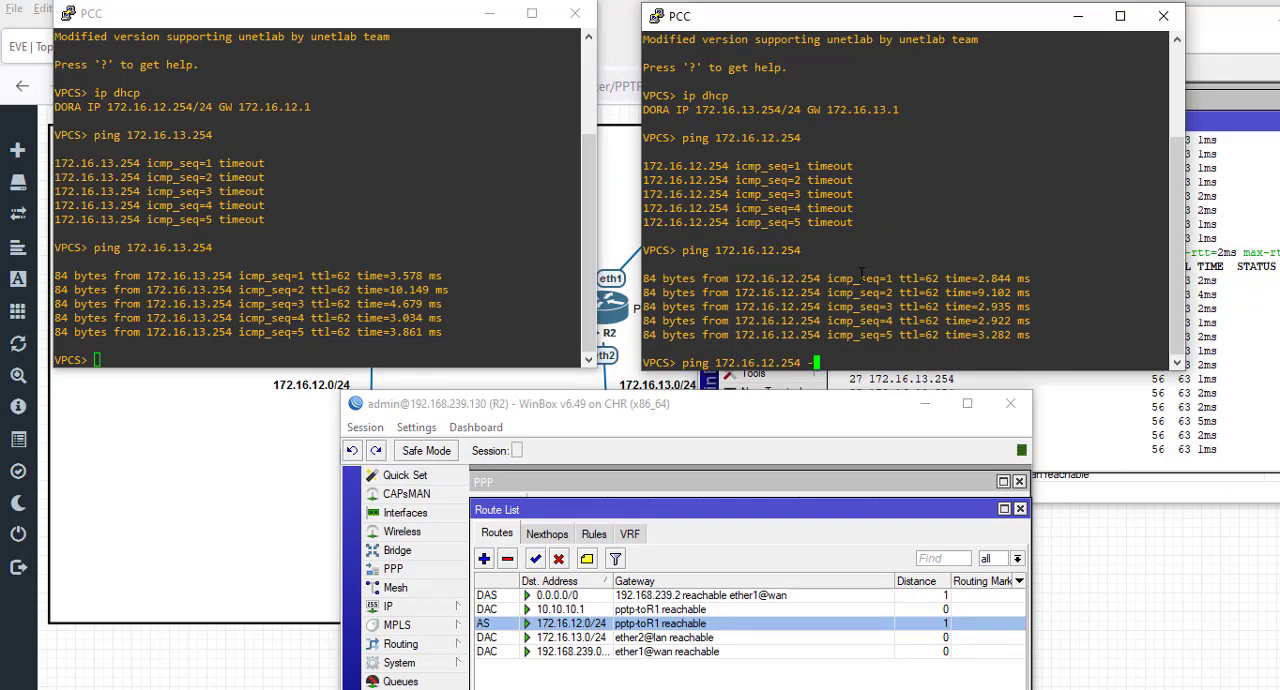
key("Return")
left_click(333, 276)
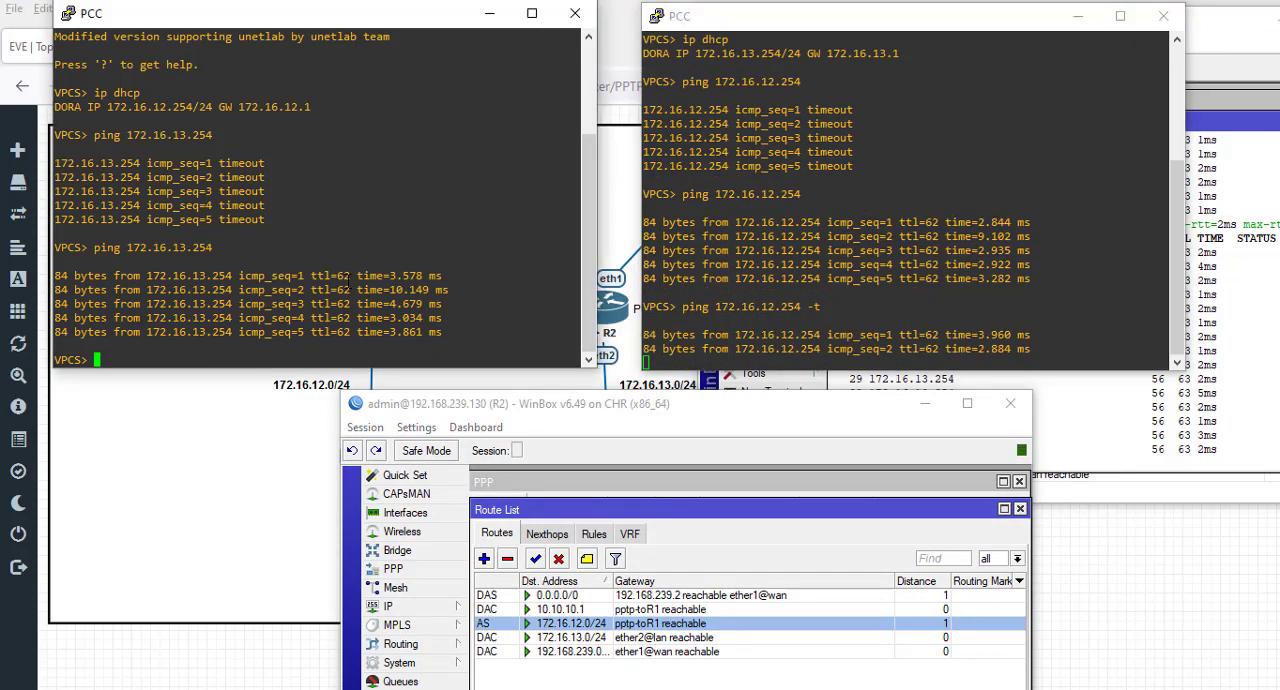
key("Up")
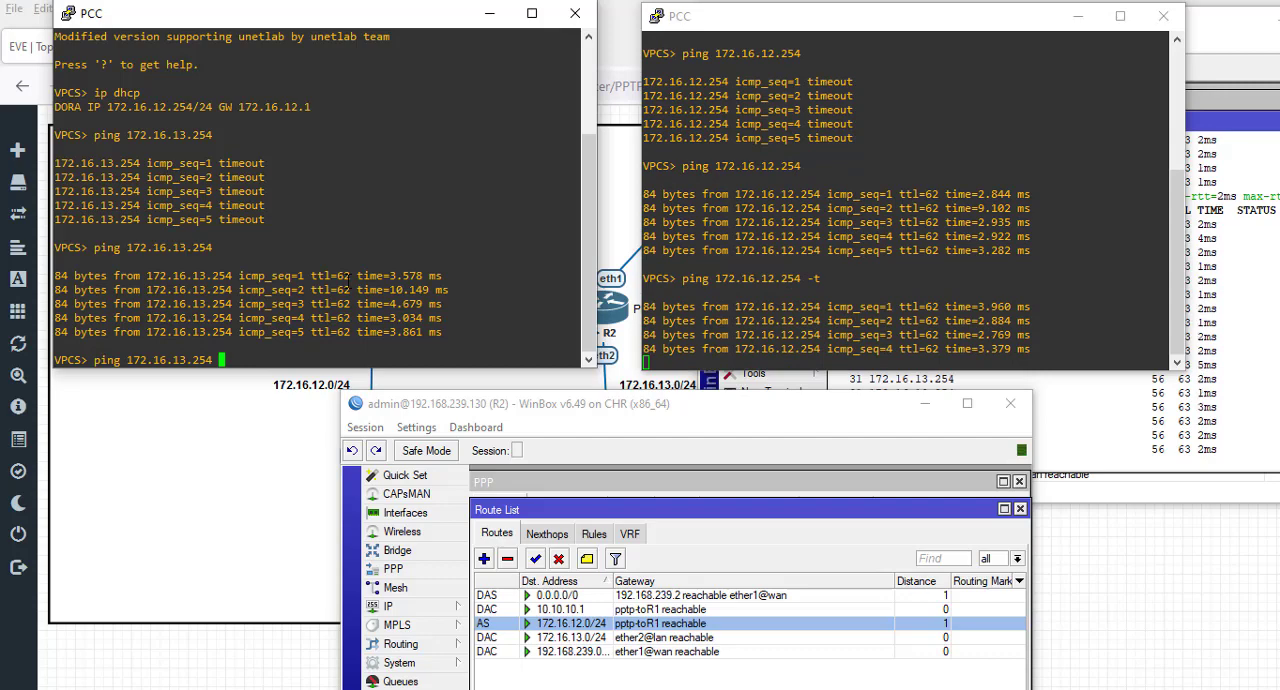
type("-t")
key("Return")
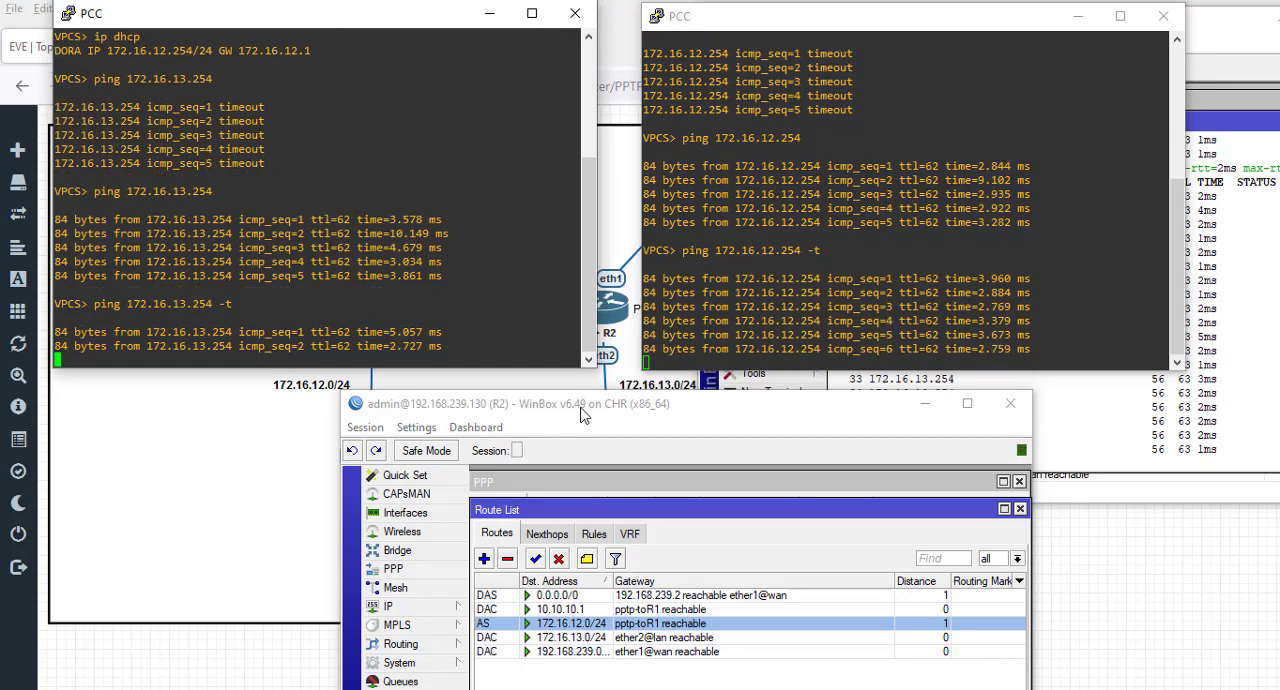
- Inspect the pptp-toR1 client in R2's PPP interface list, close its settings and disable the interface
left_click_drag(582, 410, 792, 158)
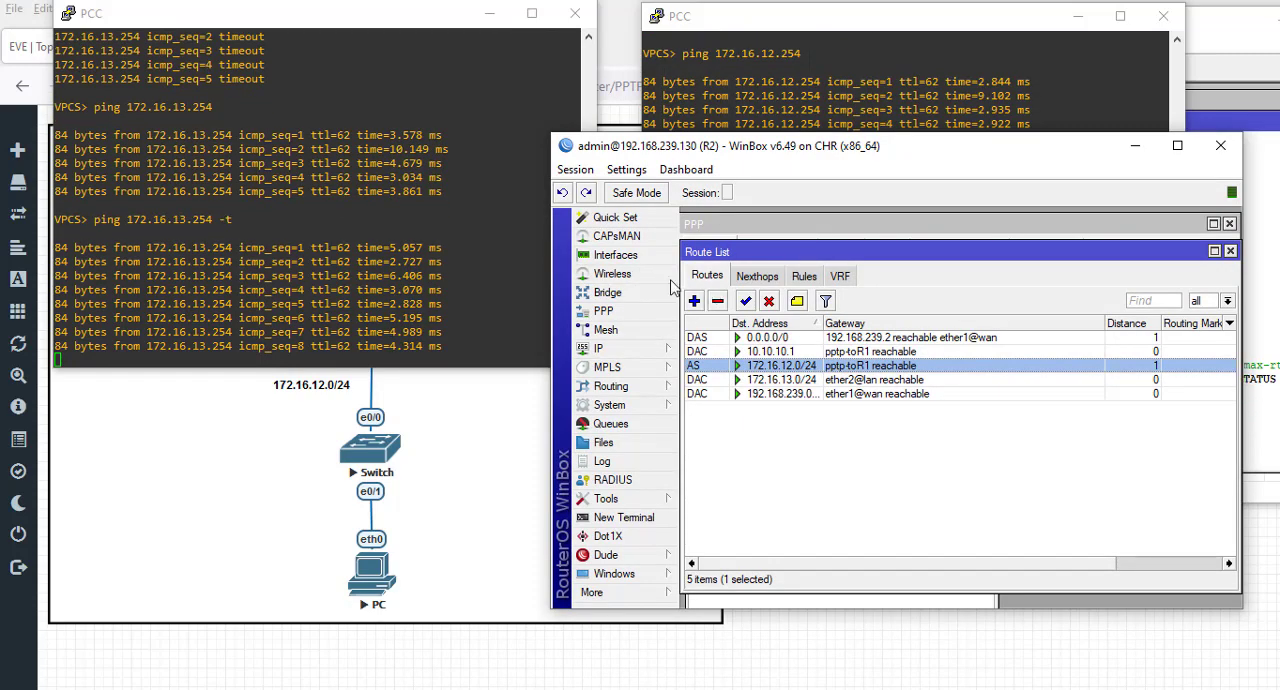
left_click(618, 312)
double_click(838, 312)
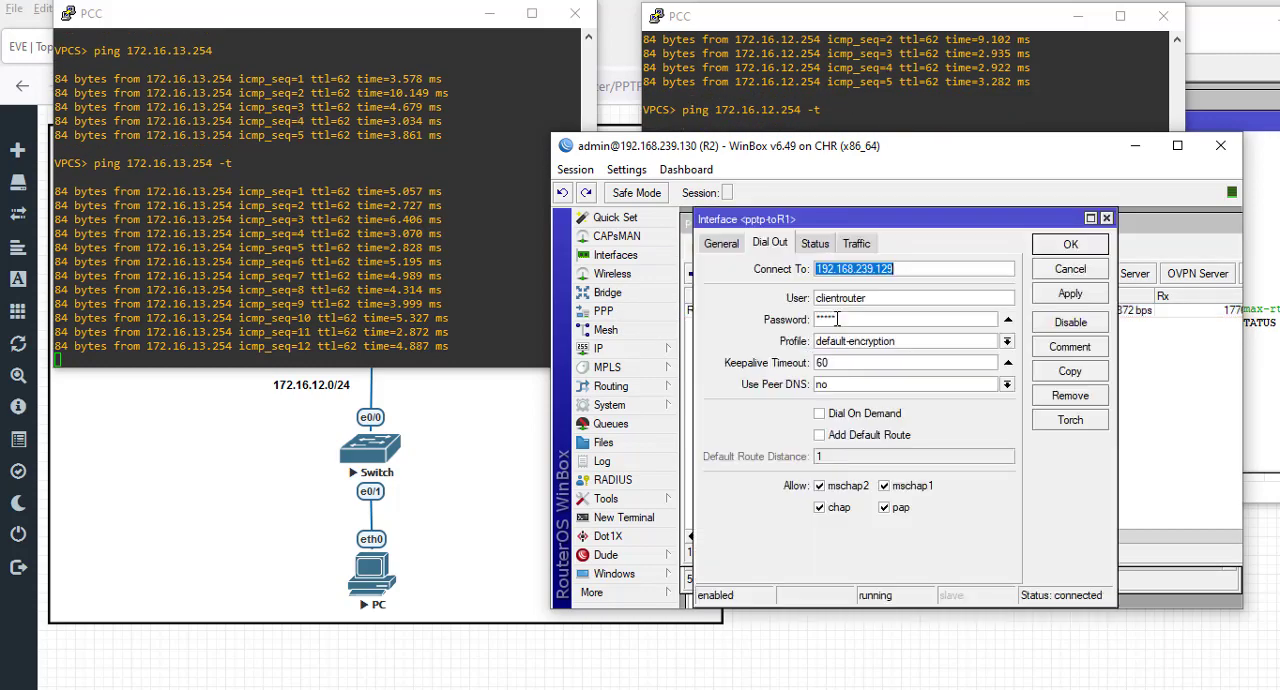
left_click(875, 327)
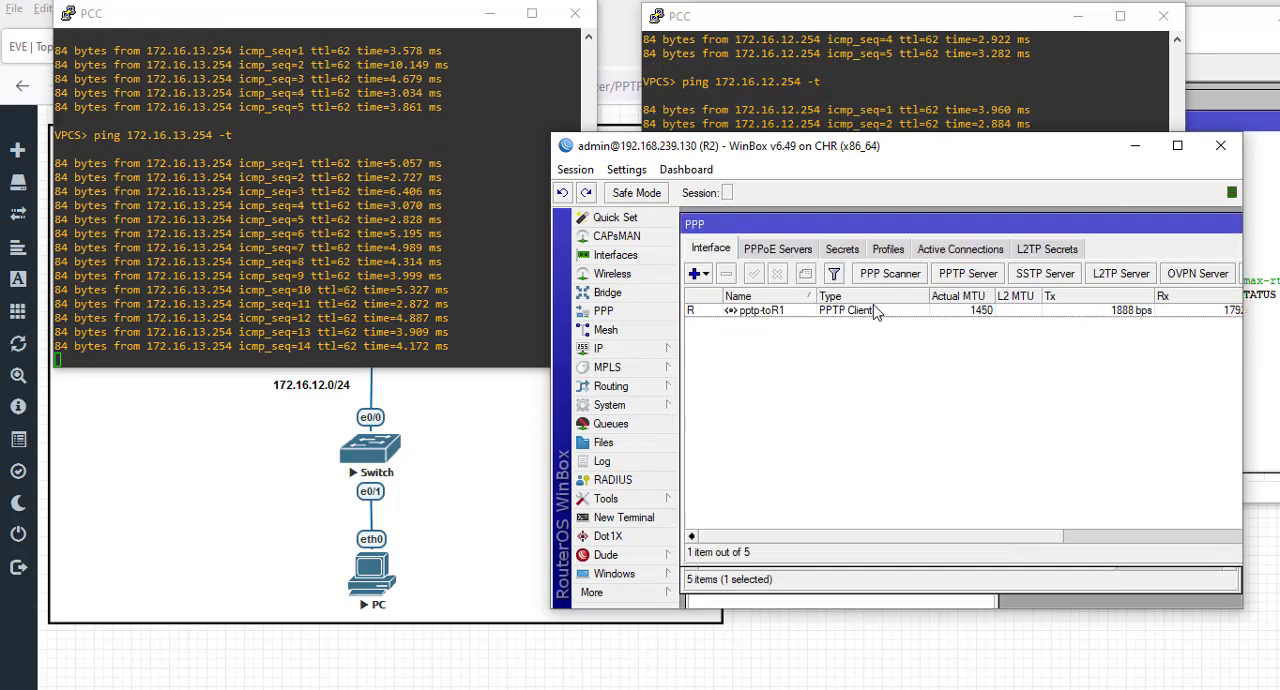
left_click(862, 310)
left_click(777, 273)
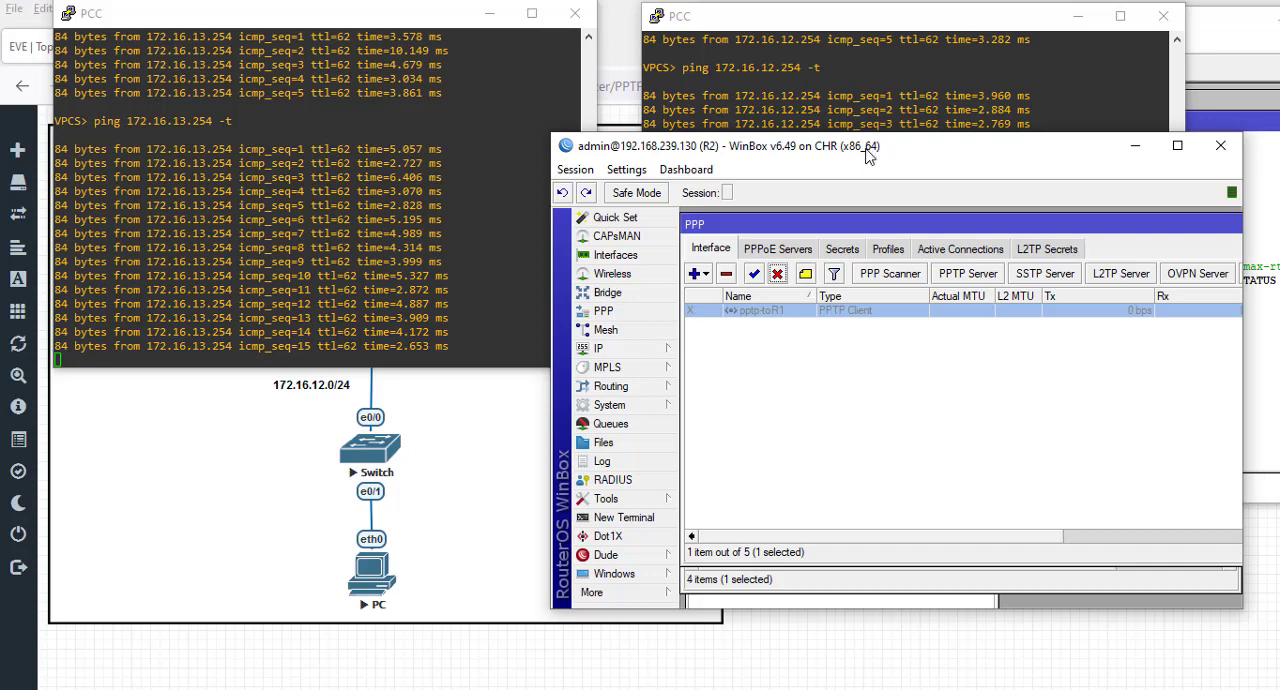
- Check the running pings on both PCs and R1, and re-enable R2's pptp-toR1 interface
left_click_drag(862, 163, 774, 475)
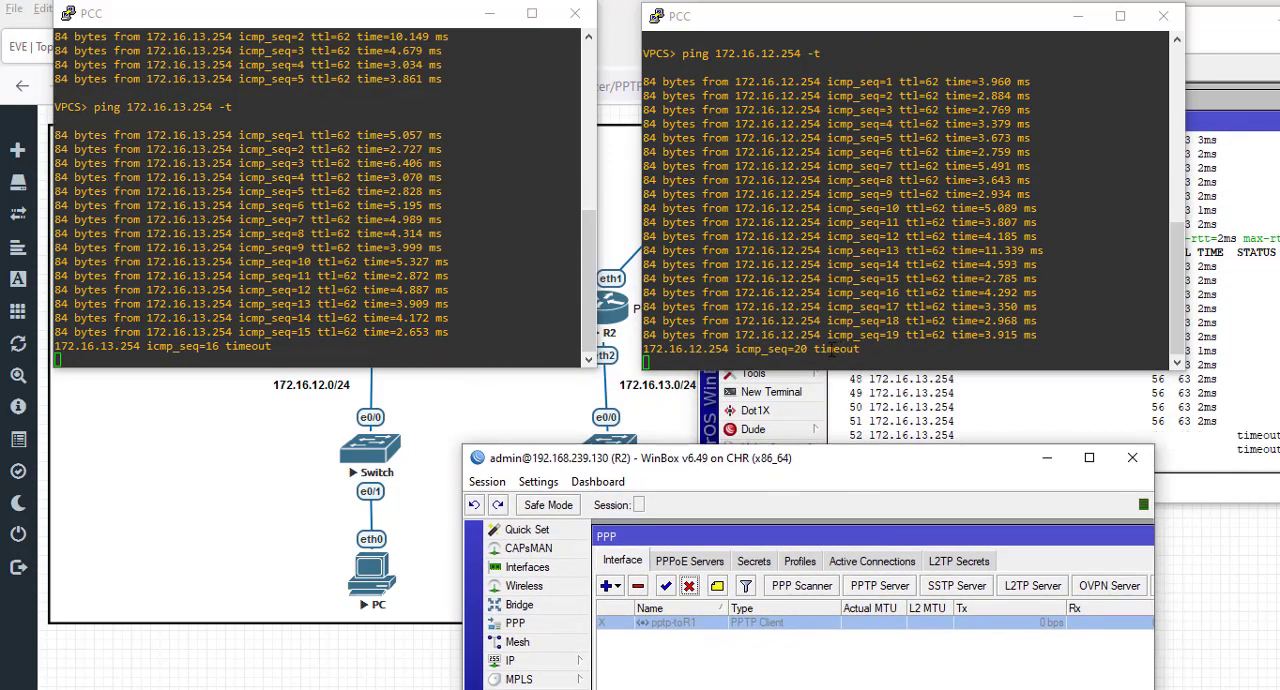
left_click(1170, 430)
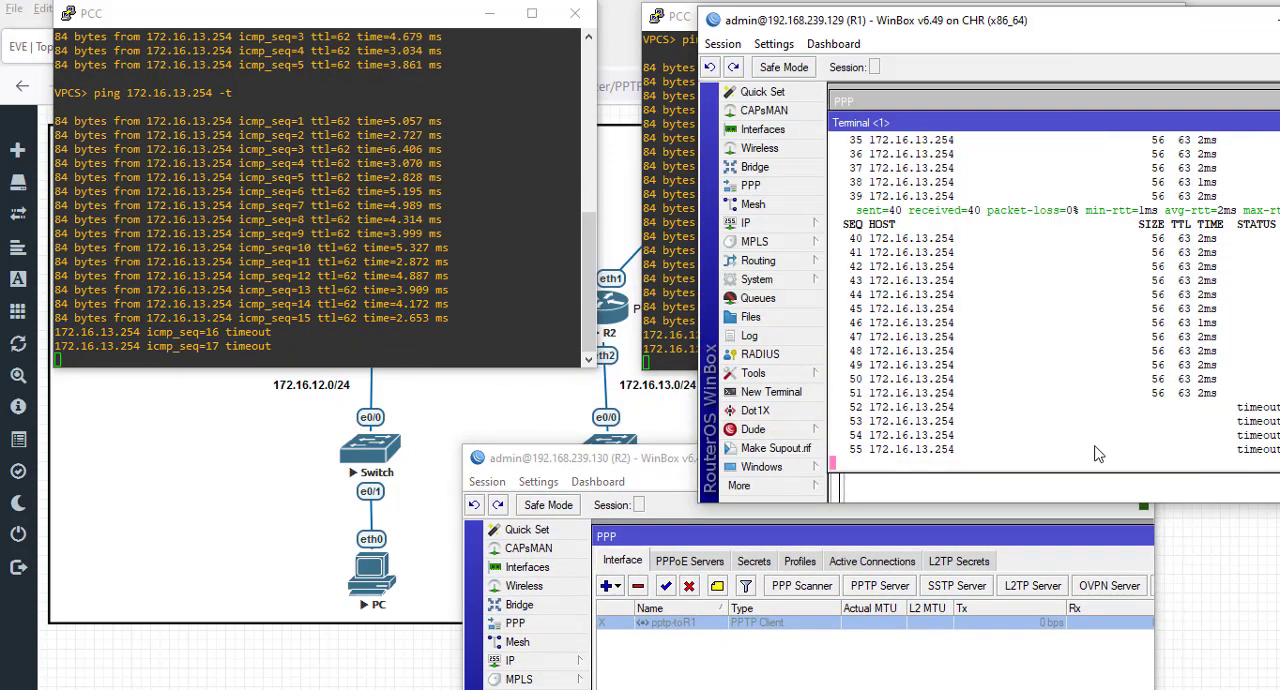
left_click(665, 586)
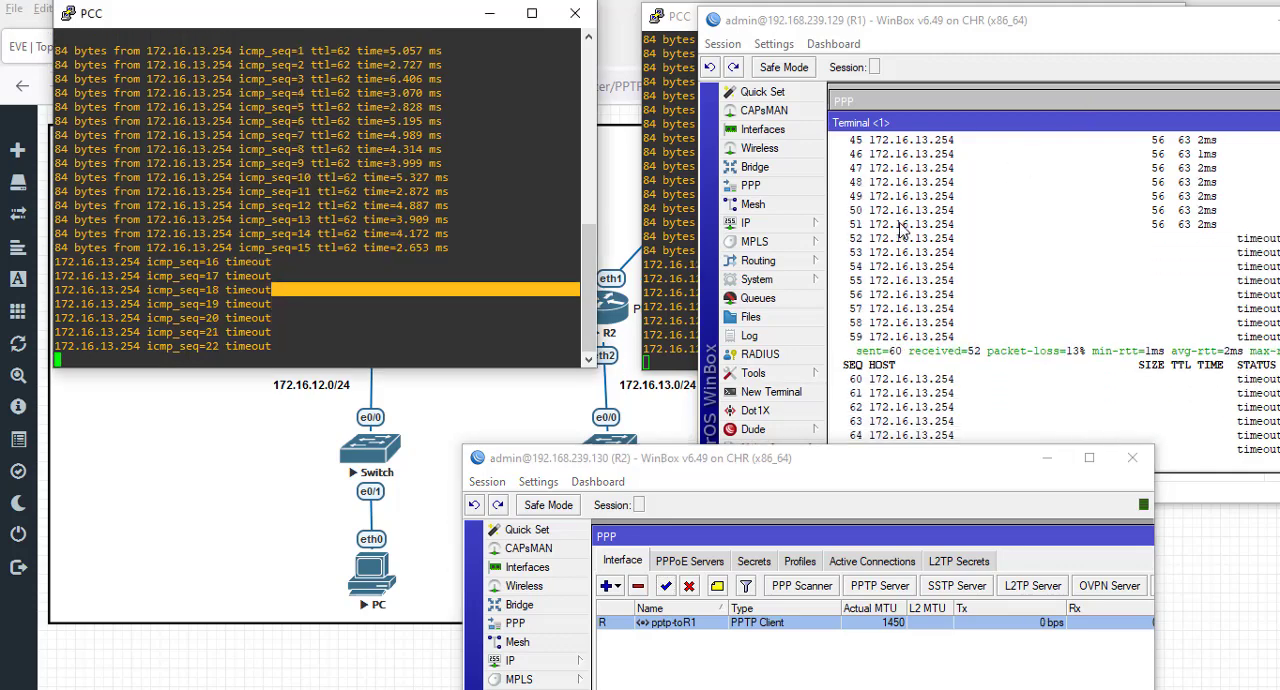
- Arrange the R1 and R2 WinBox windows side by side so R1's ping and R2's PPP list are both in view
left_click_drag(928, 461, 487, 444)
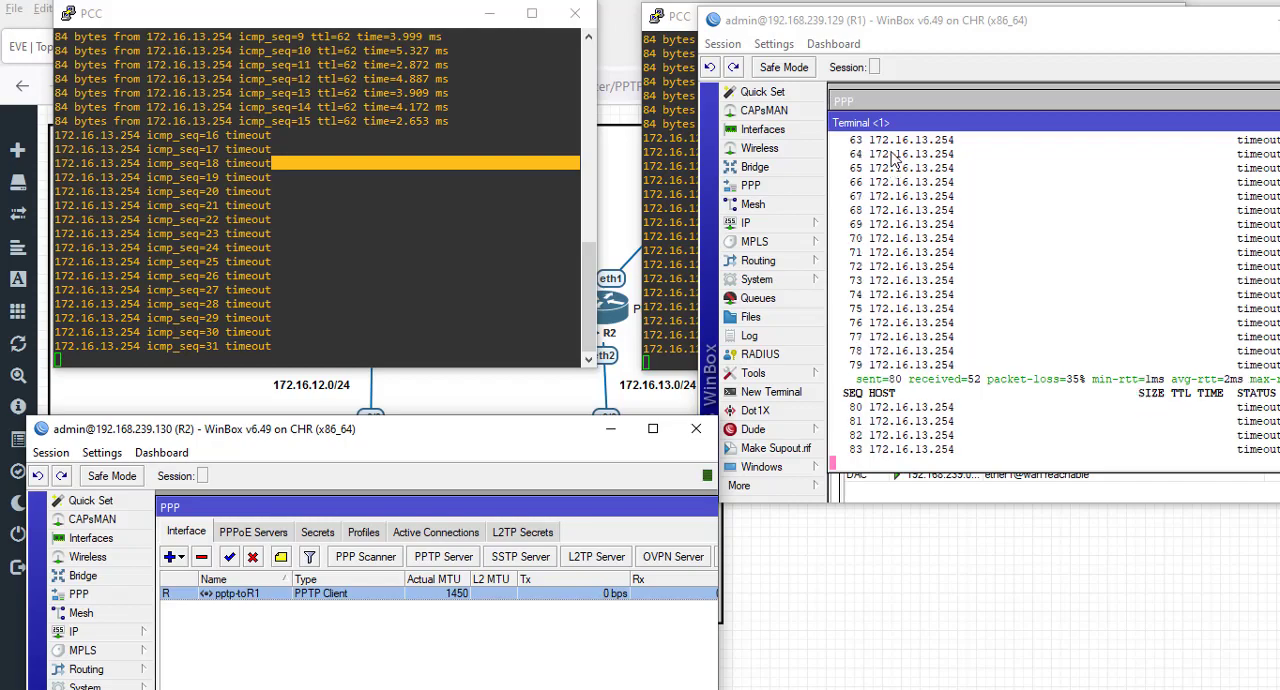
left_click(885, 37)
mouse_move(885, 37)
left_mouse_down()
mouse_move(1116, 483)
mouse_move(1022, 180)
mouse_move(1025, 108)
mouse_move(877, 15)
left_mouse_up()
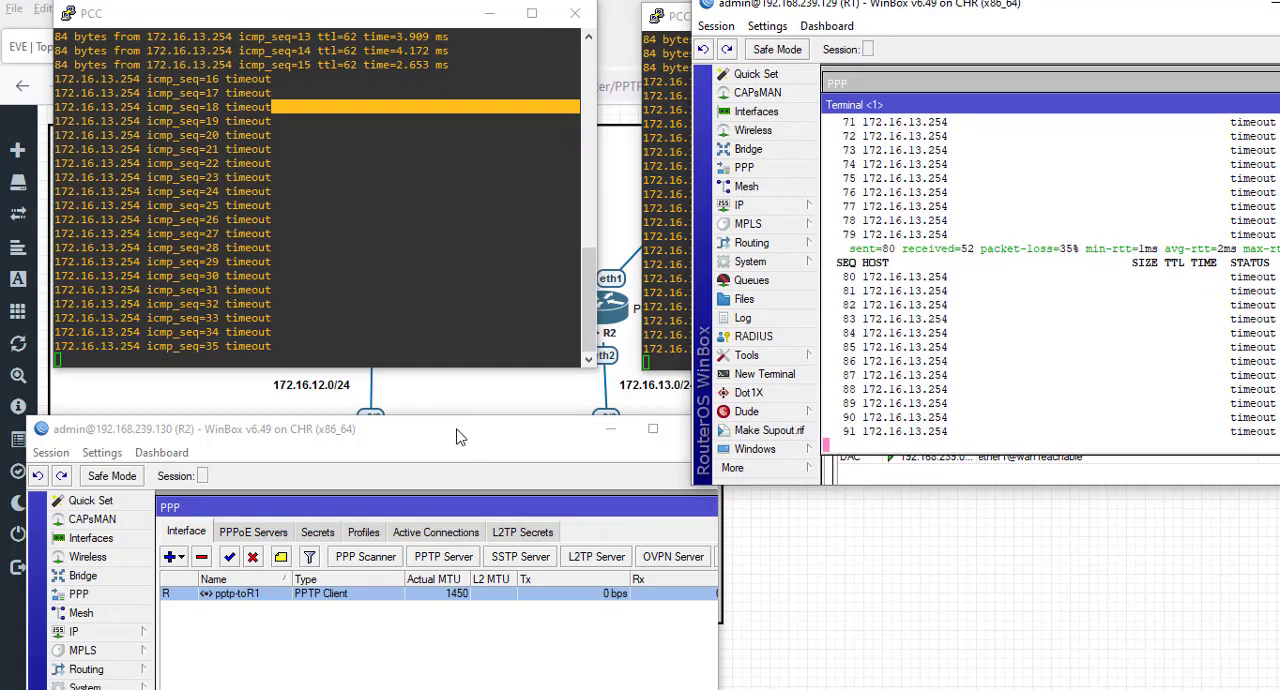
left_click_drag(457, 434, 455, 198)
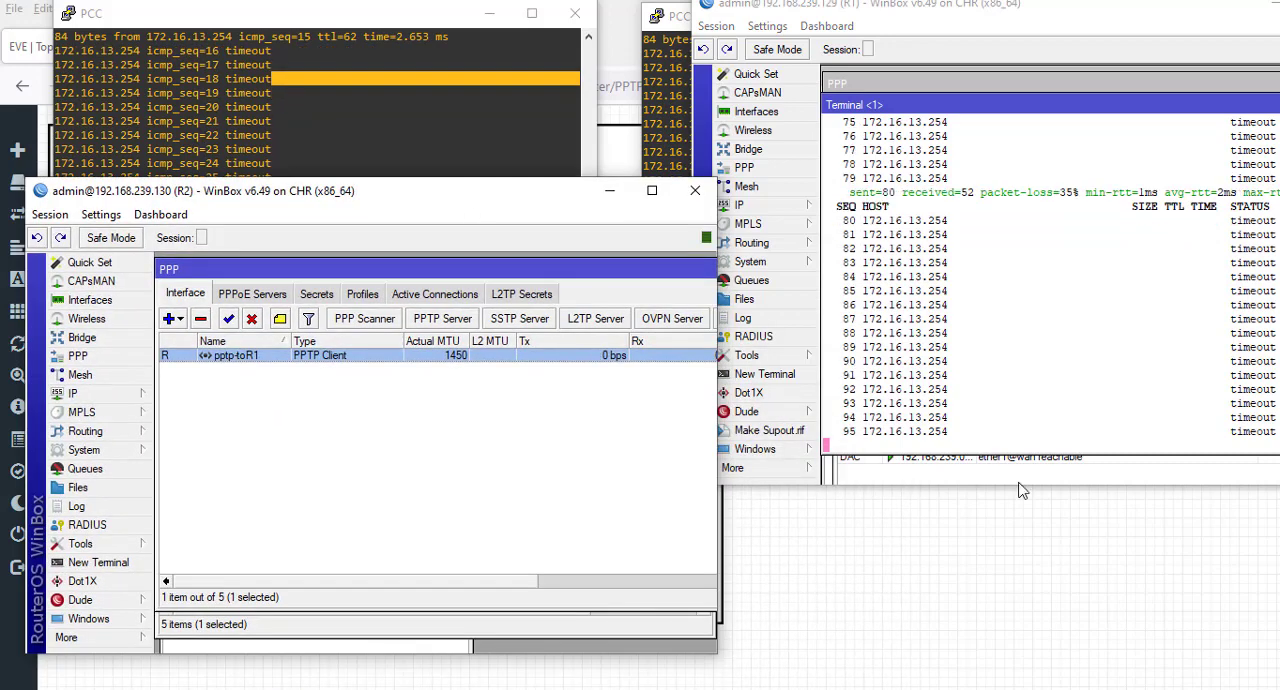
- Stop the running ping in R1's terminal and start a new ping to 172.16.13.254
left_click(1025, 369)
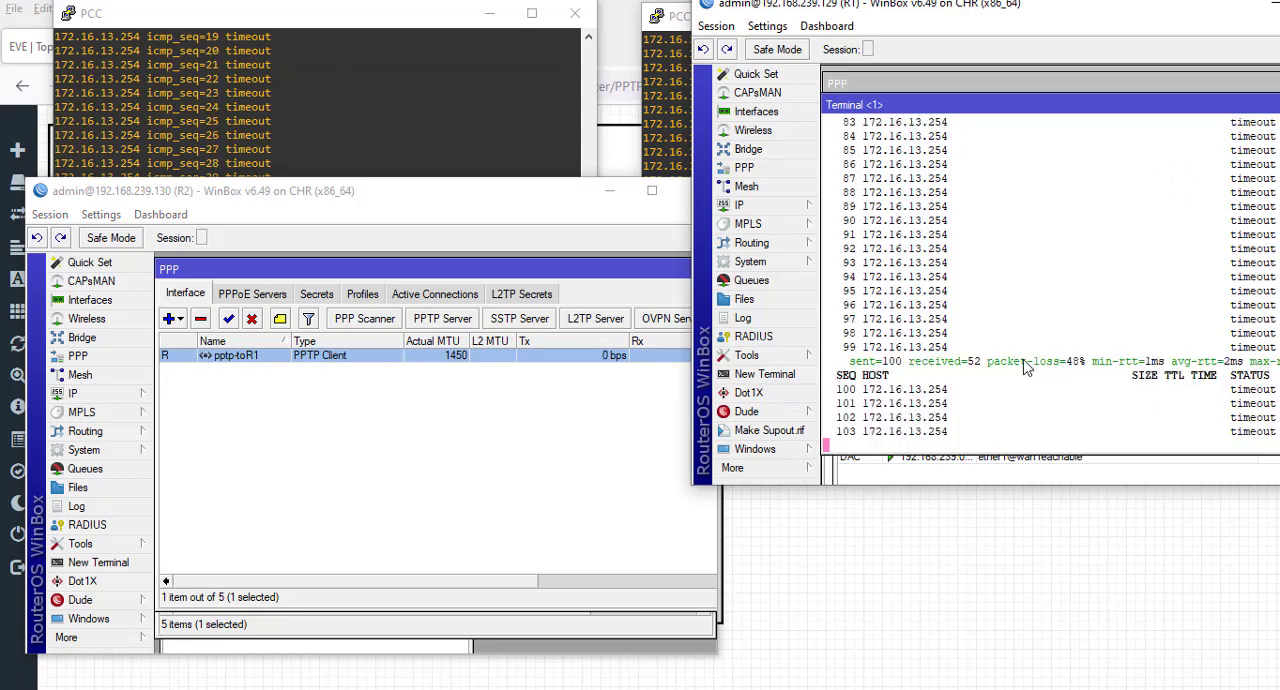
key("ctrl+c")
key("Up")
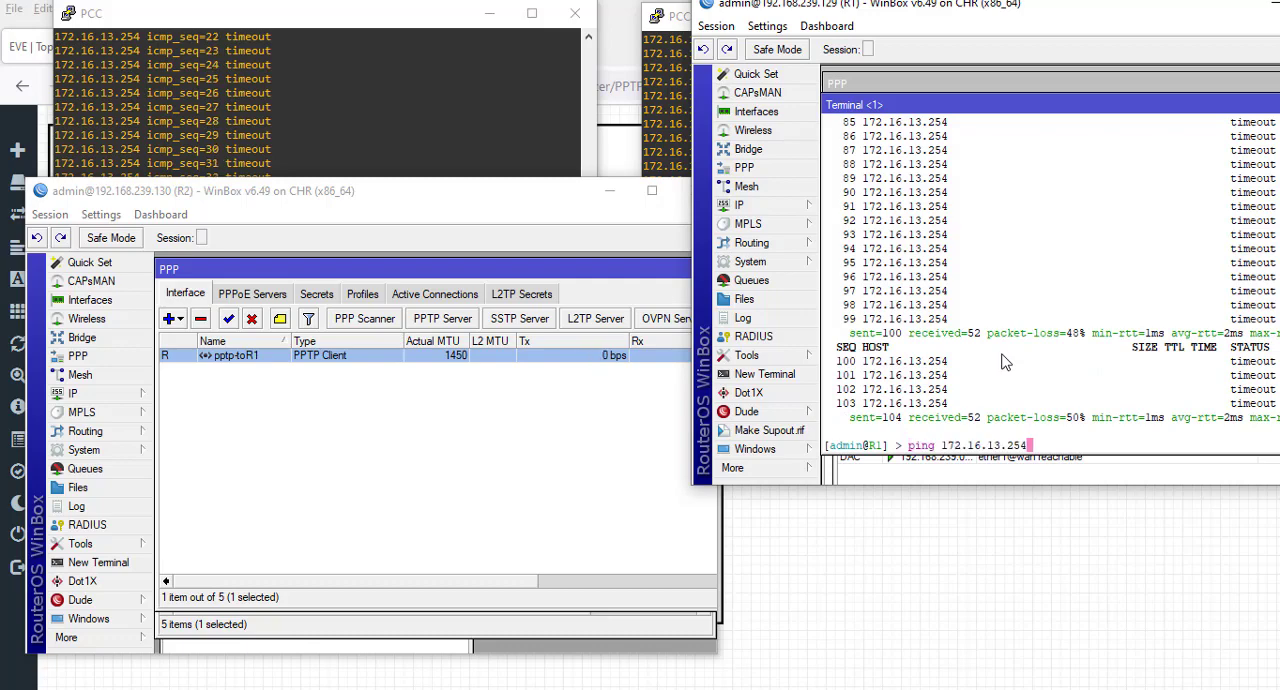
key("Return")
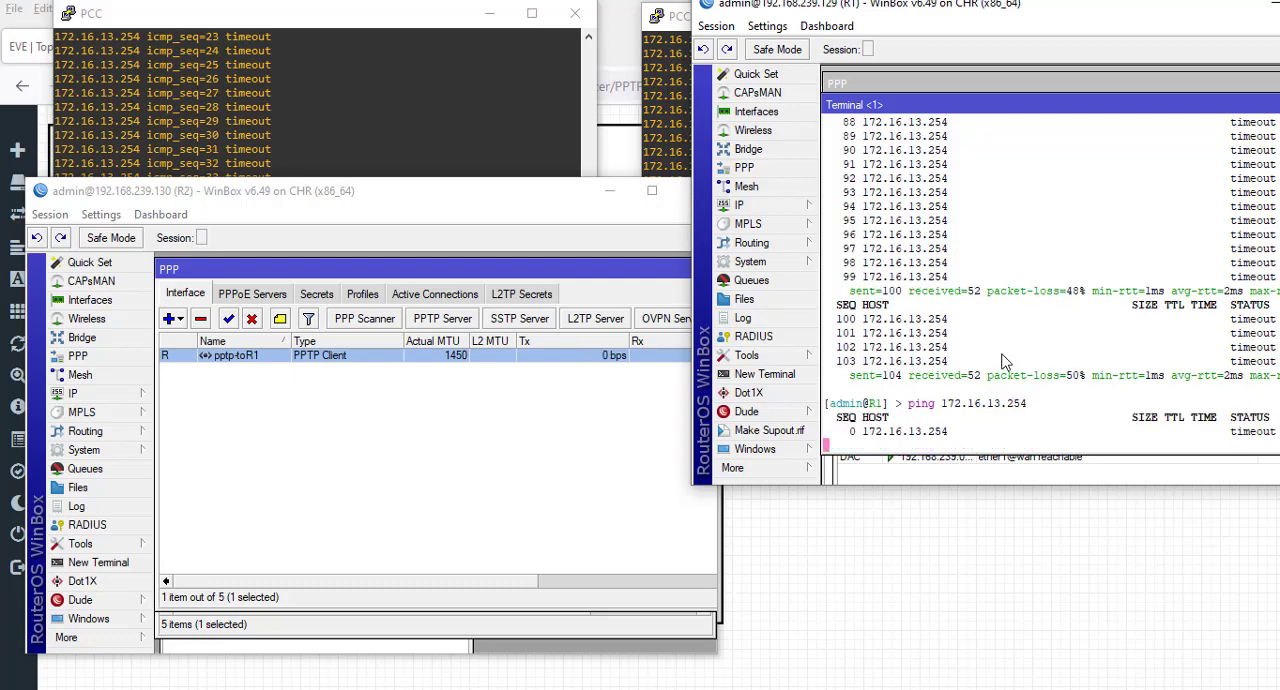
- Inspect the dial-out settings of R2's pptp-toR1 client and R2's IP address list
double_click(343, 357)
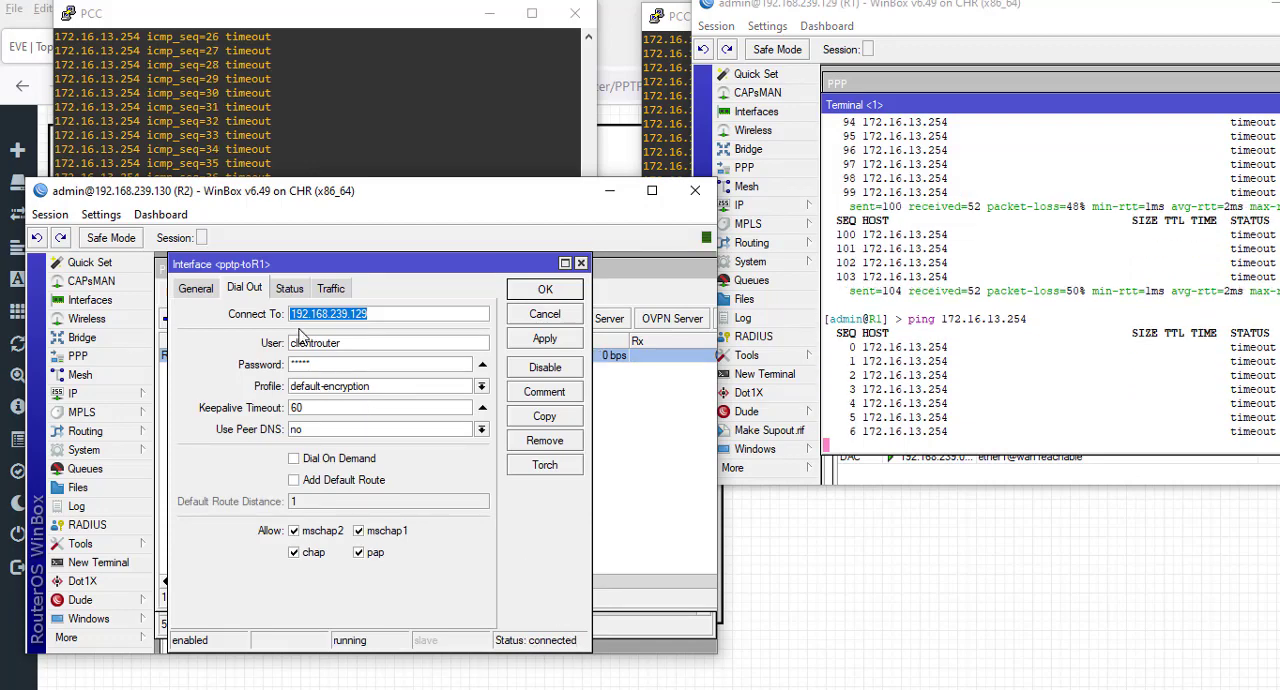
left_click(546, 290)
left_click(72, 393)
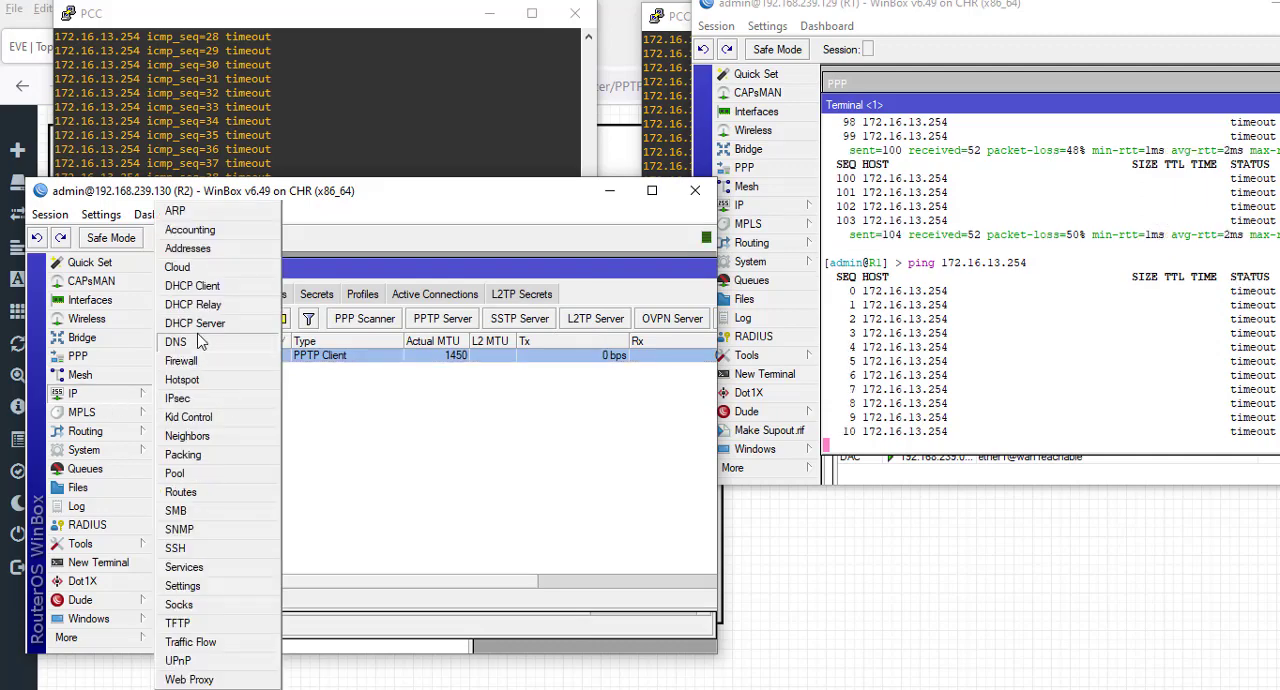
left_click(188, 248)
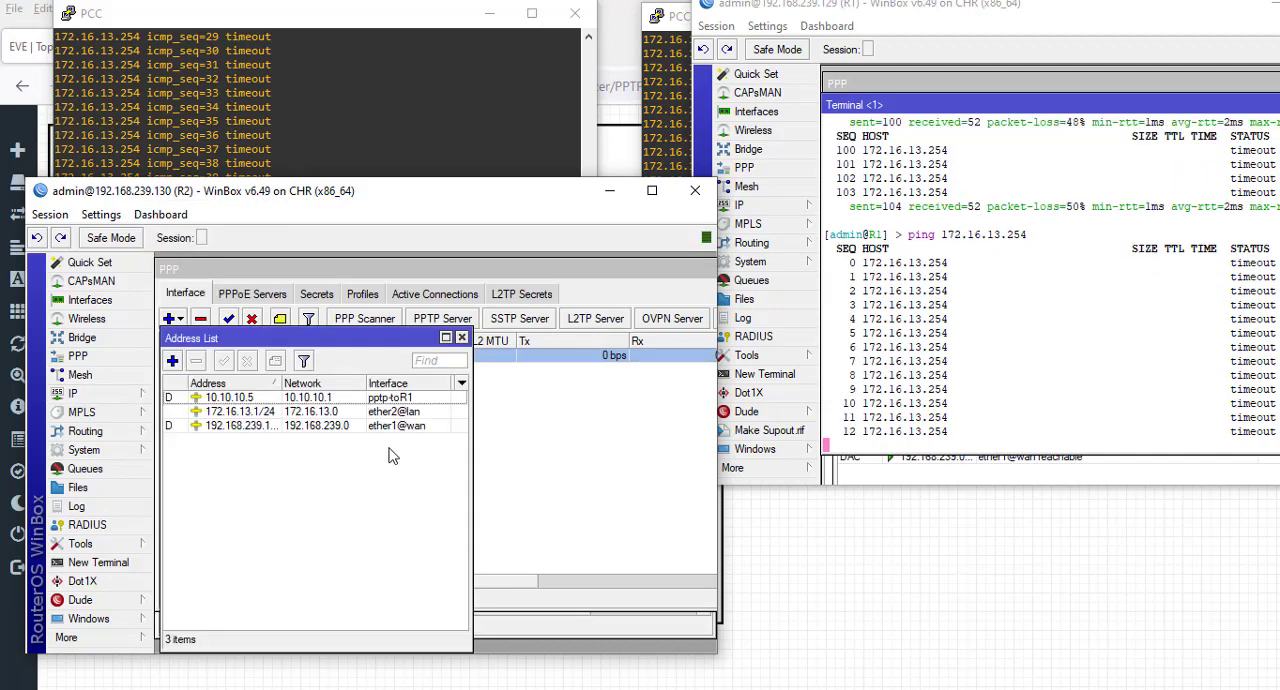
left_click(256, 399)
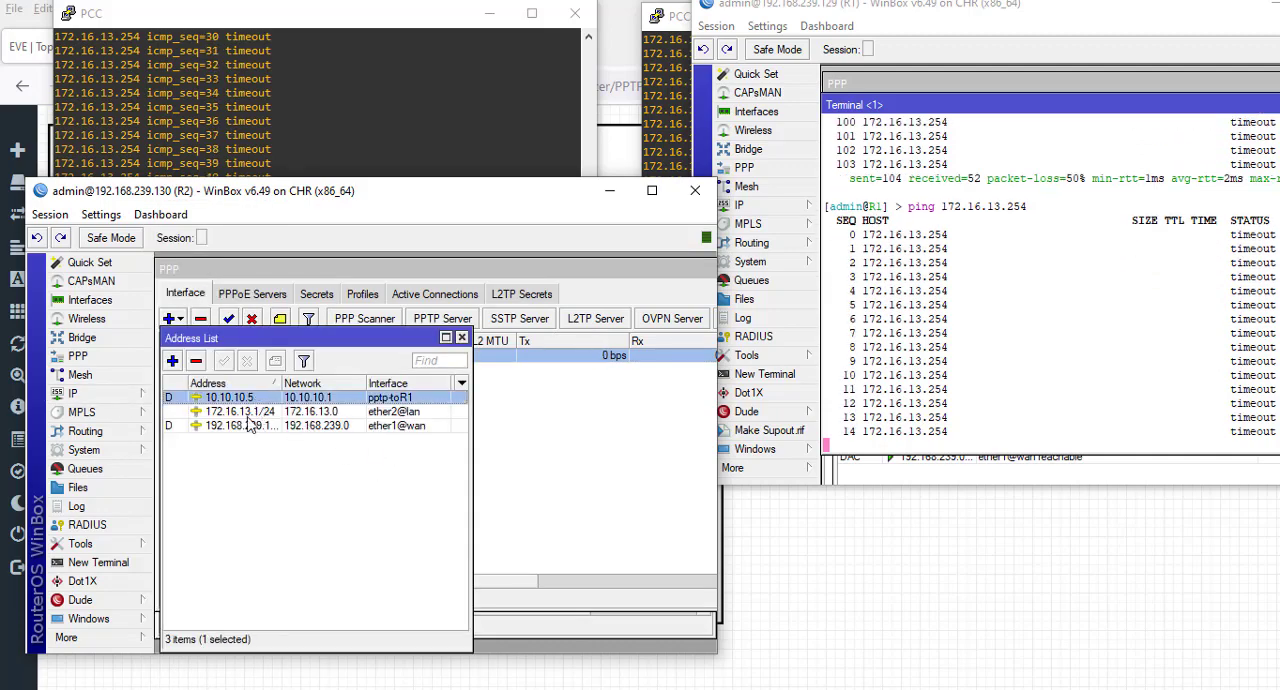
left_click(461, 337)
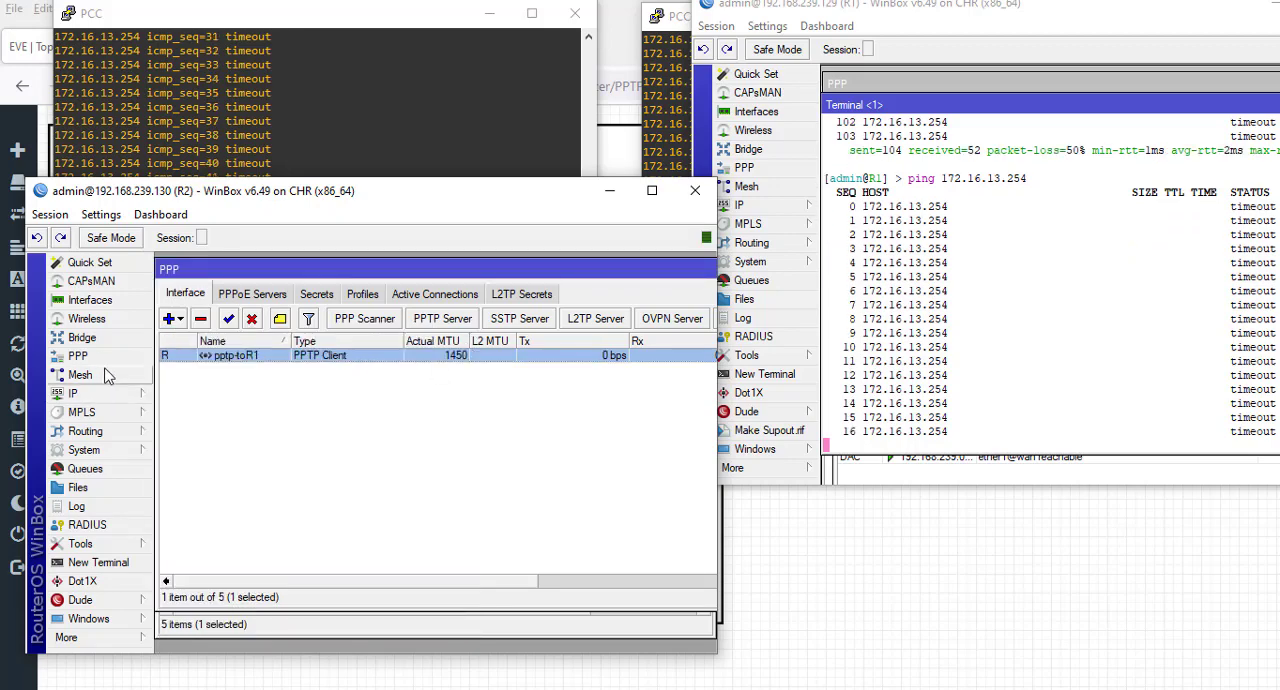
- Examine the IP route lists on R2 and R1 for the routes to each other's LAN
left_click(112, 400)
left_click(203, 494)
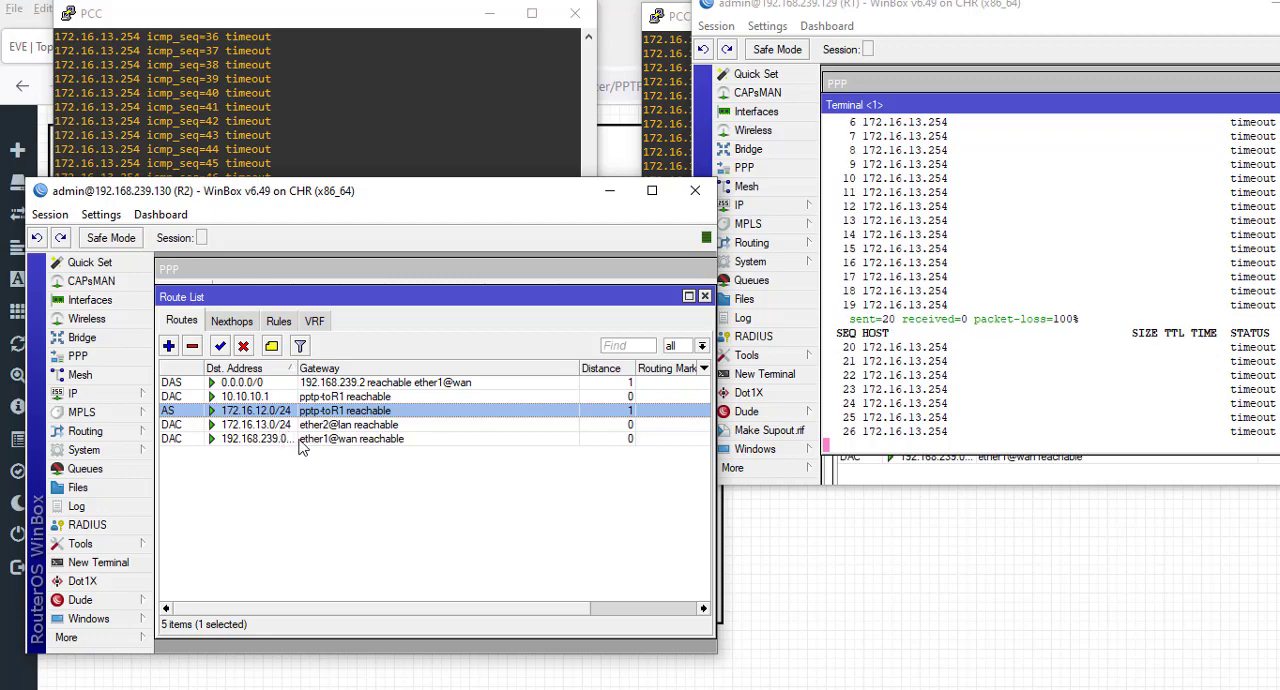
left_click(897, 10)
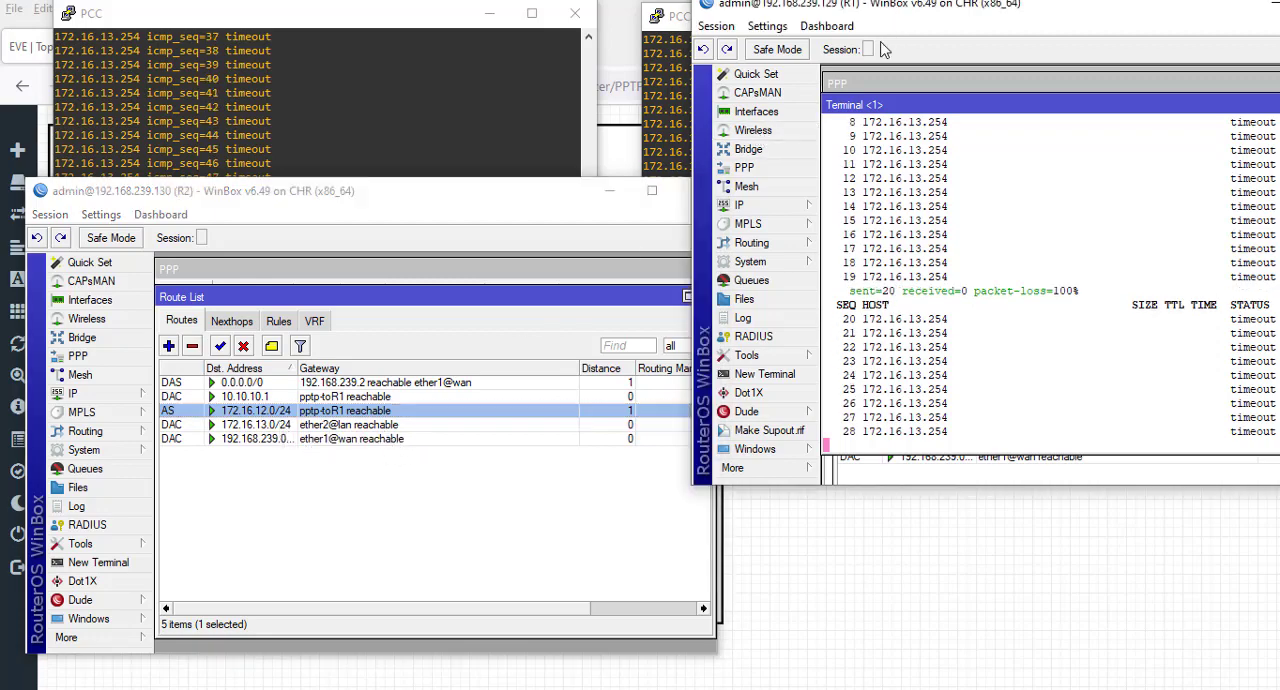
left_click(795, 207)
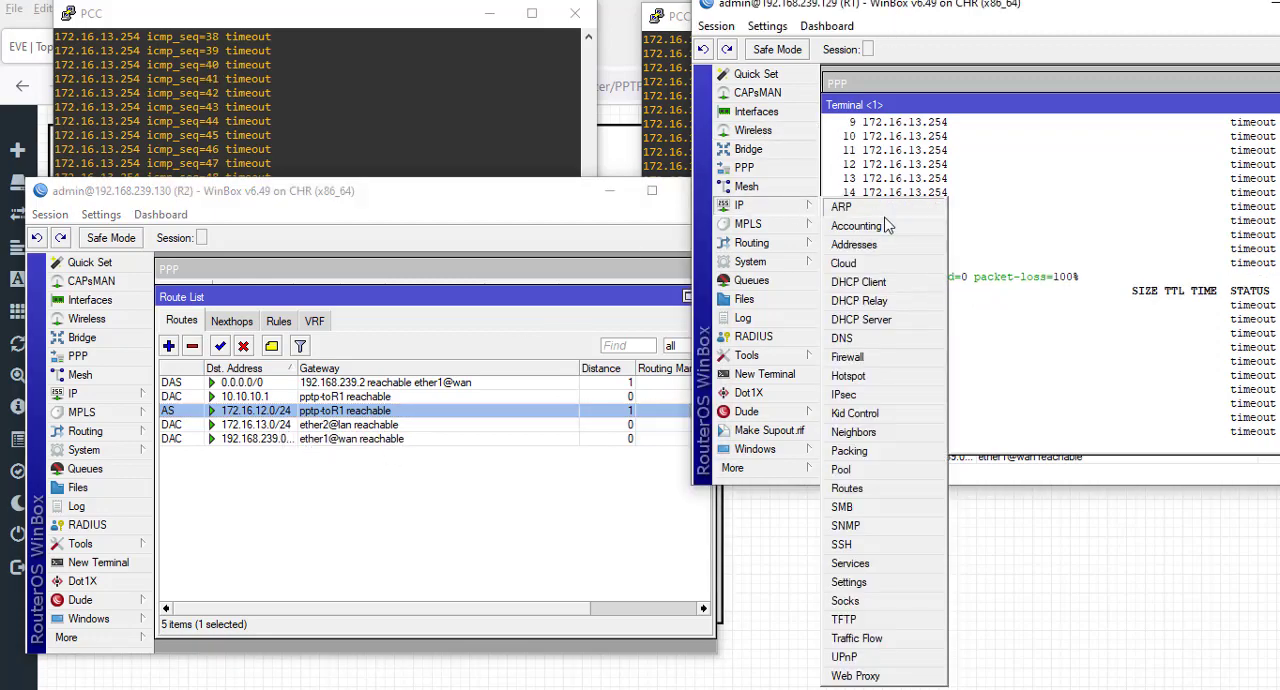
left_click(852, 484)
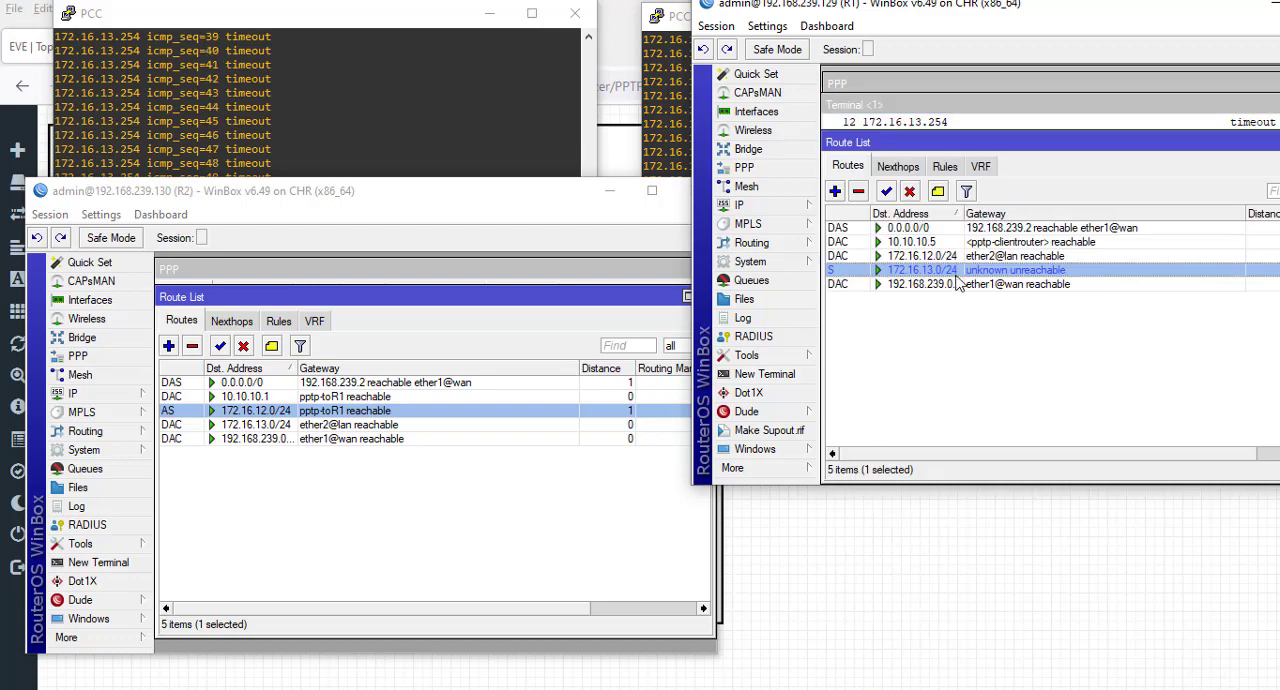
- Set the gateway of R1's static route to 172.16.13.0/24 to 10.10.10.5 and save the route
mouse_move(956, 280)
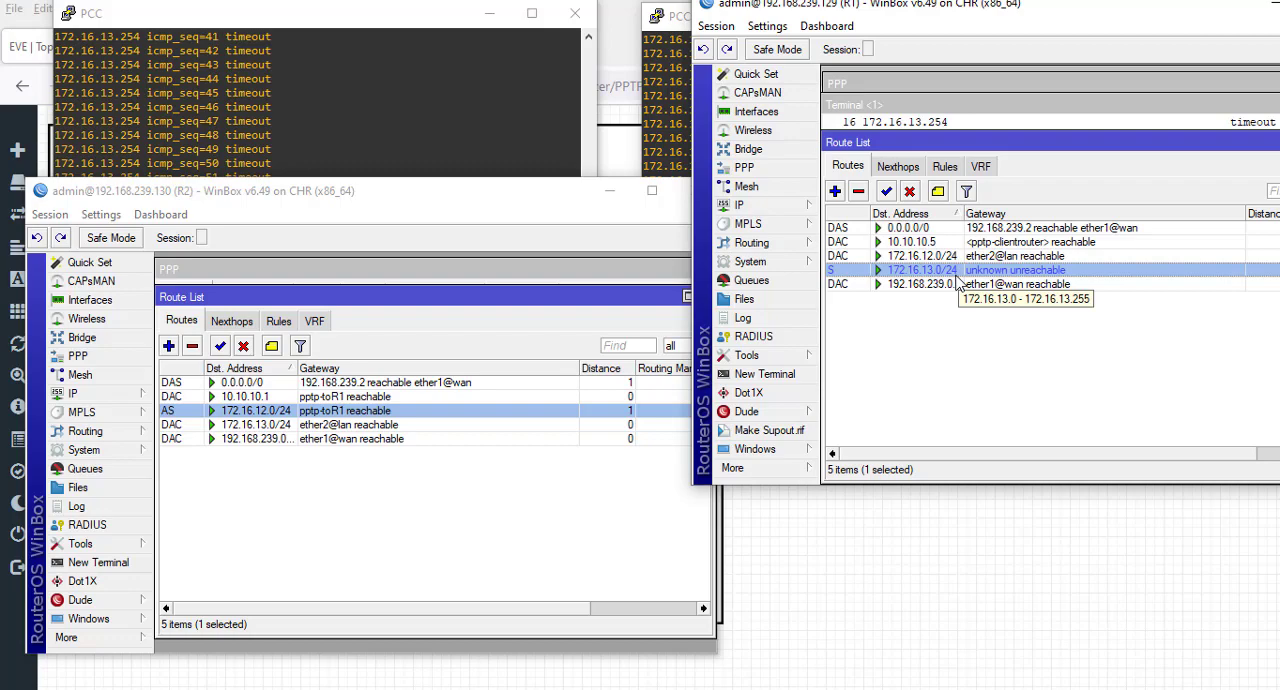
double_click(957, 281)
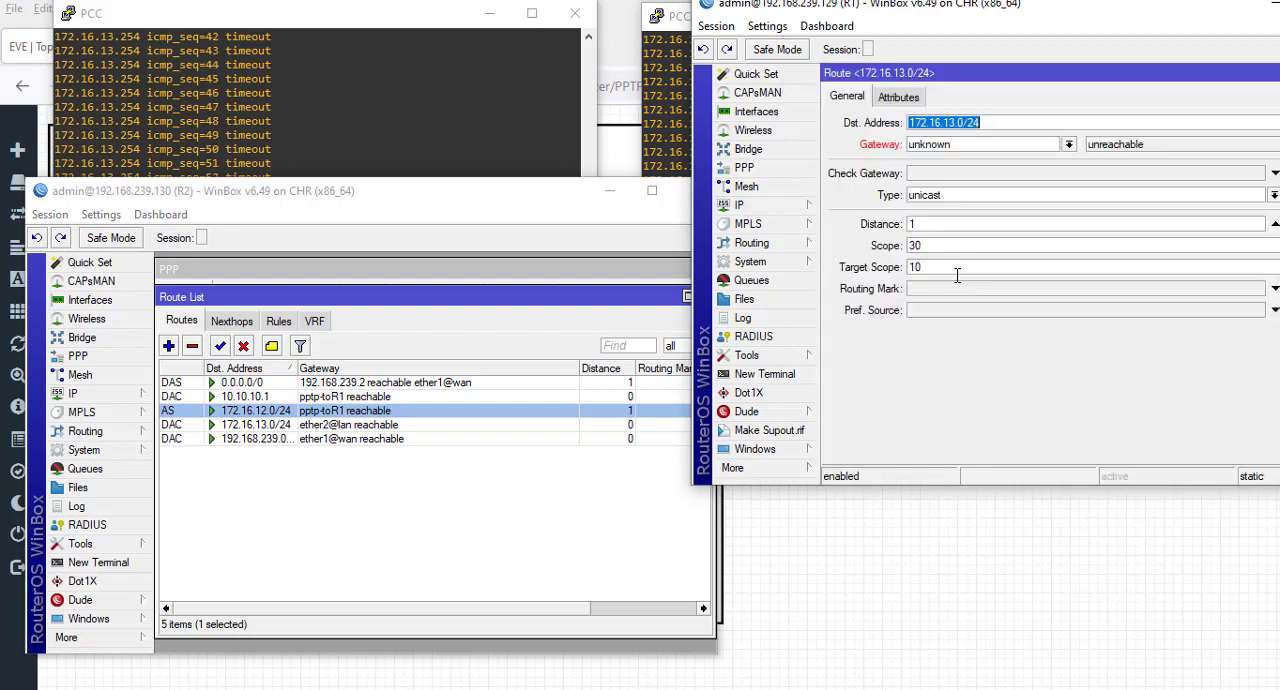
left_click(1069, 145)
left_click(1040, 166)
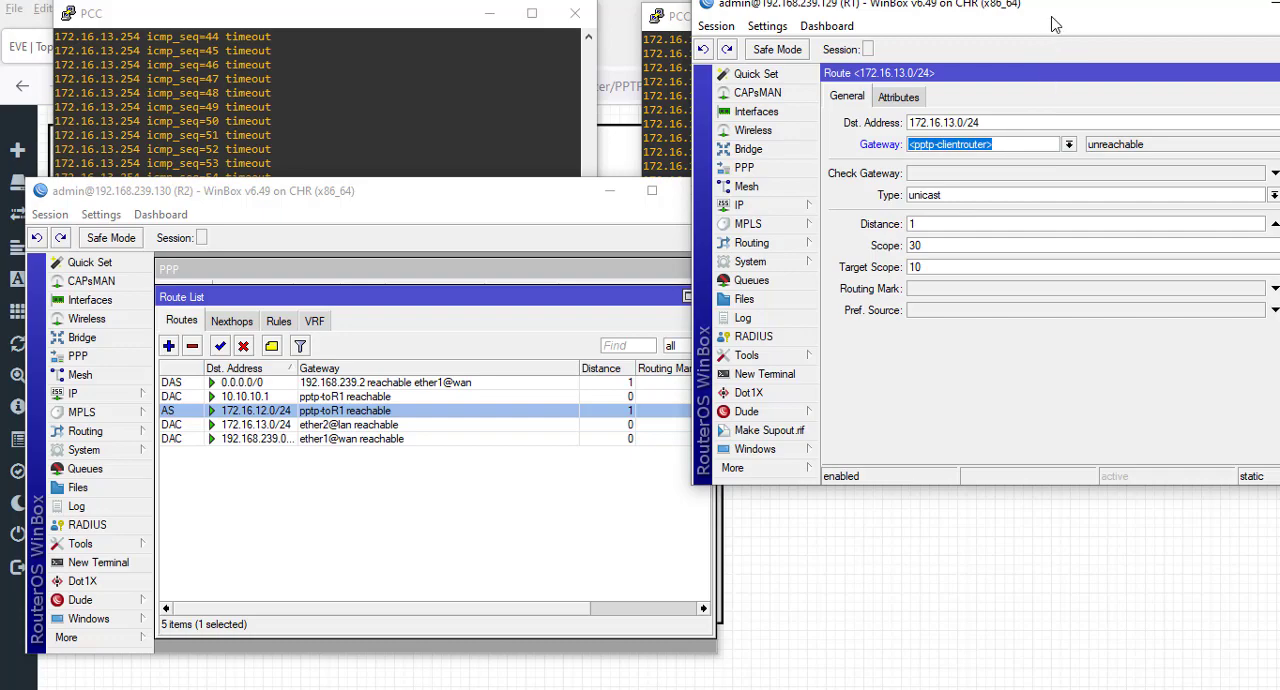
left_click_drag(1052, 24, 836, 170)
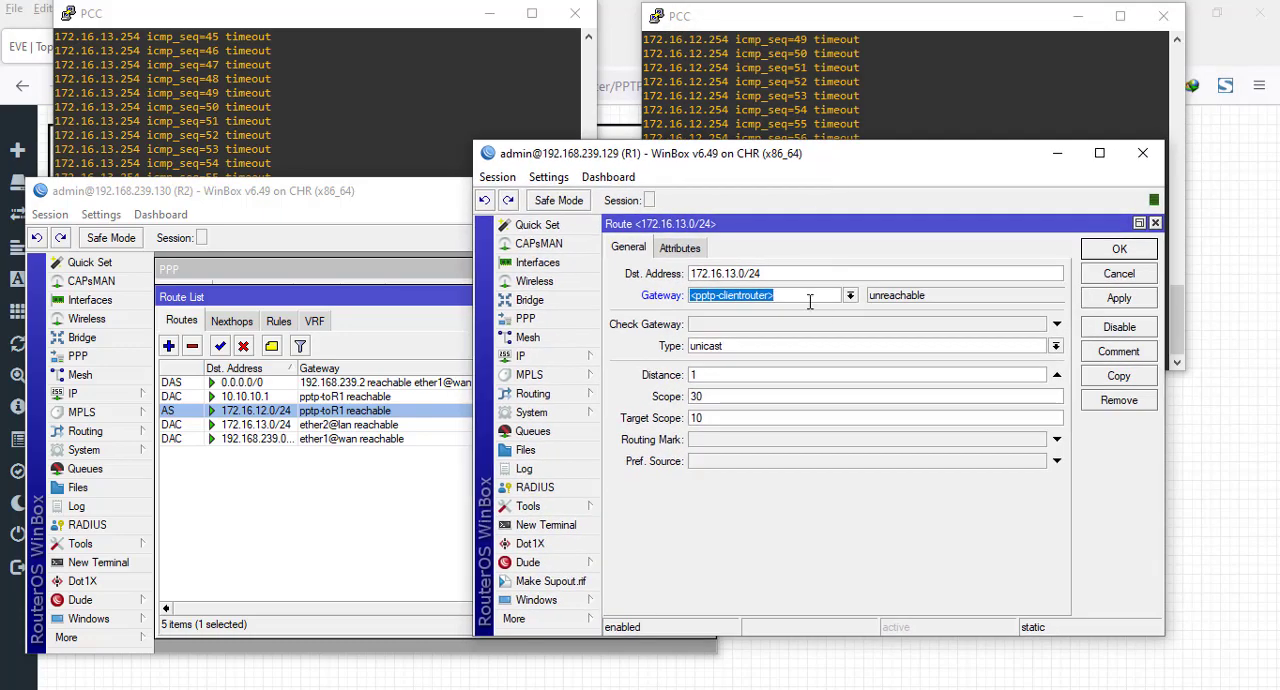
type("10.10")
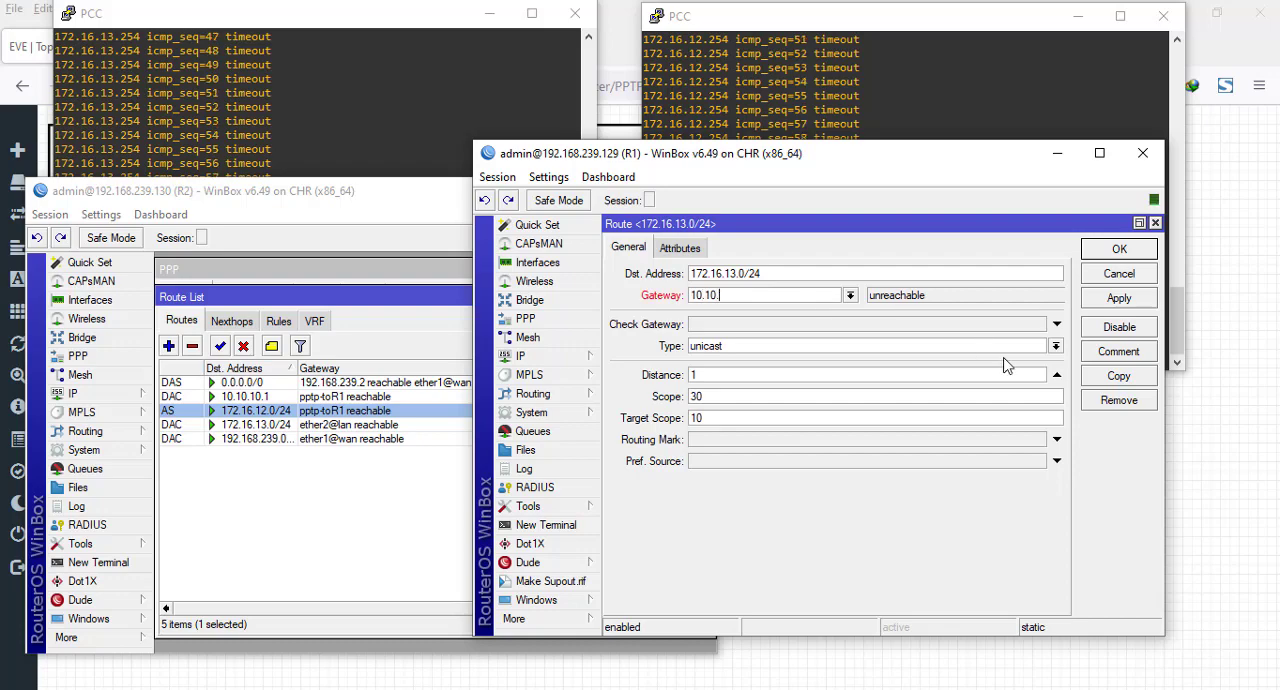
type(".10.5")
left_click(1103, 302)
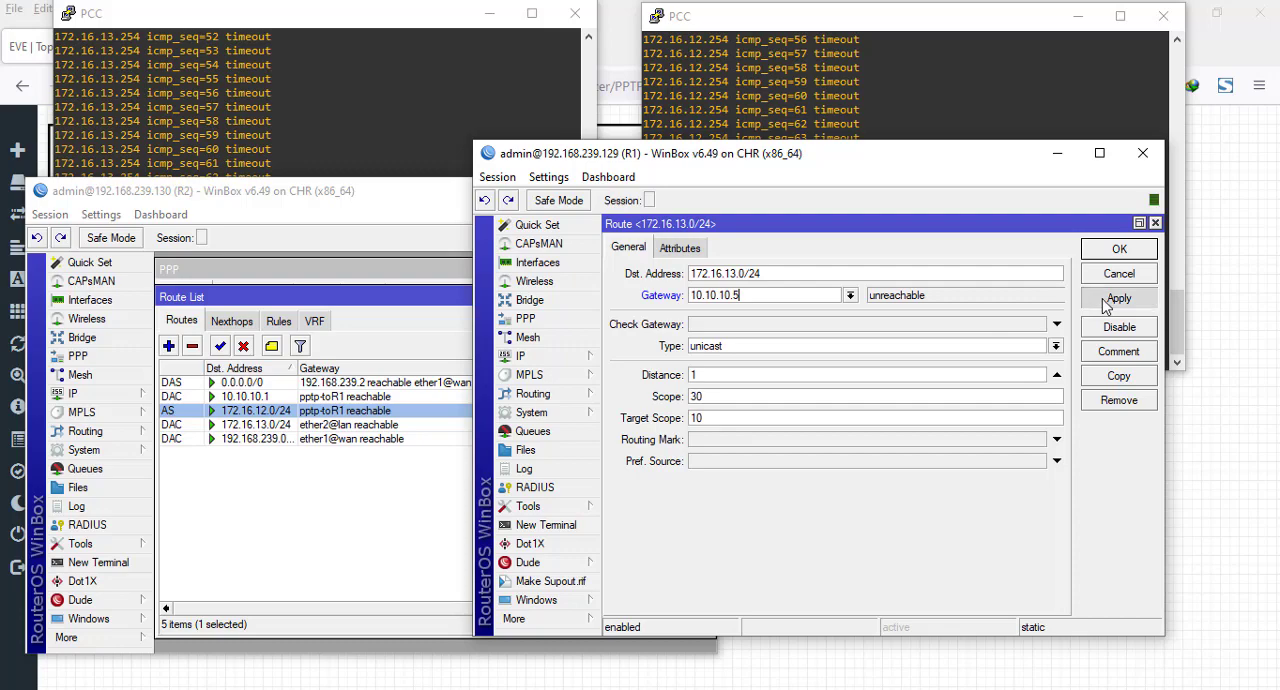
left_click(1119, 250)
- Close R2's route list and rearrange the WinBox windows so both PCs' pings and R2's PPP list are in view
left_click_drag(972, 164, 995, 532)
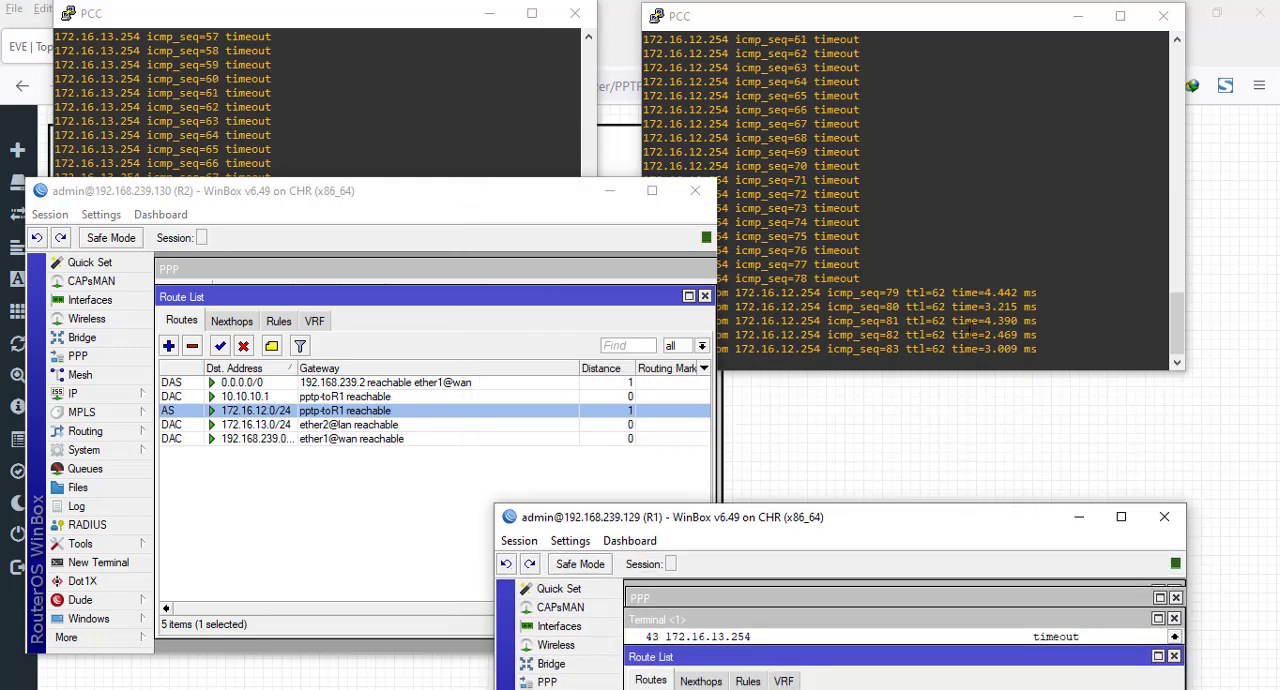
left_click(705, 296)
left_click_drag(846, 522, 878, 461)
left_click(526, 215)
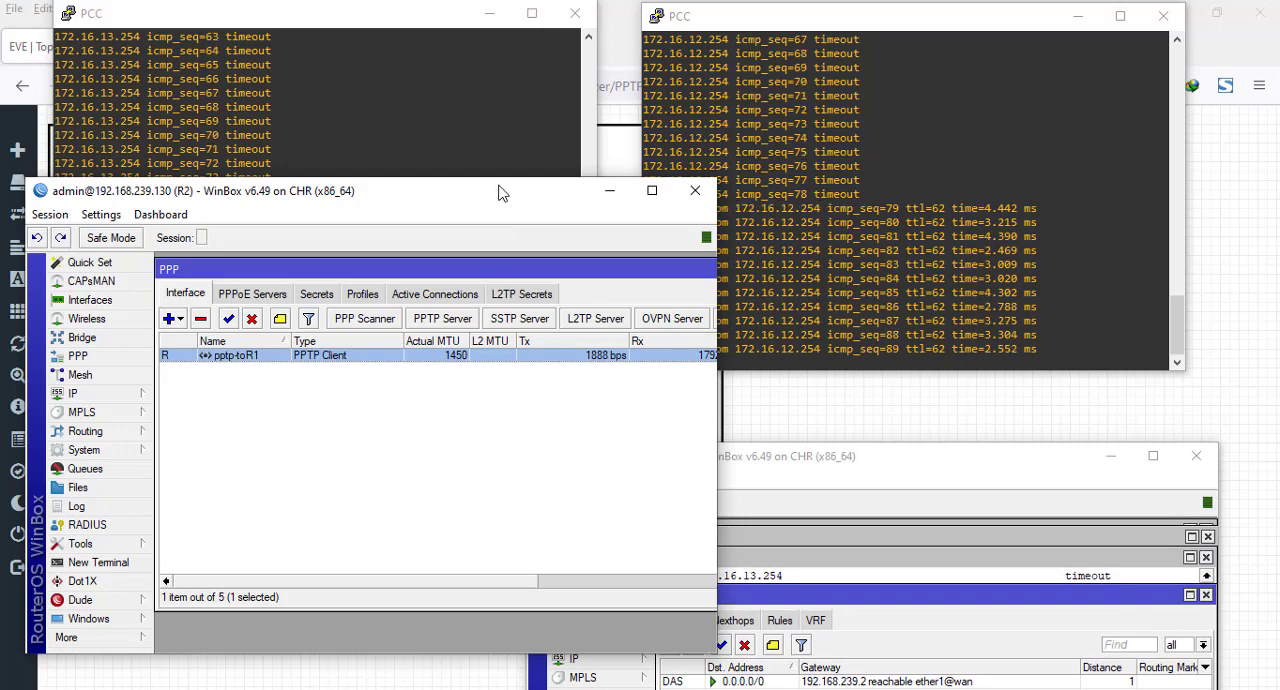
left_click_drag(476, 203, 534, 360)
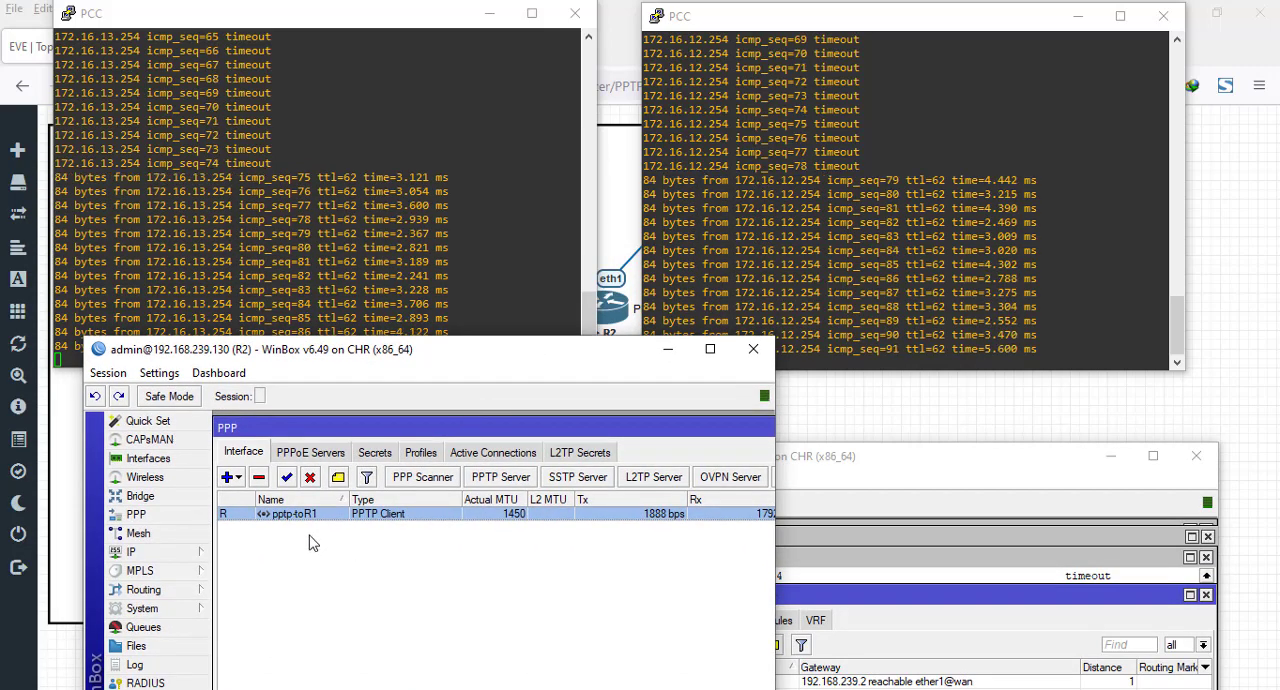
- Disable and re-enable R2's pptp-toR1 interface while the pings run, and bring R1's route list into view
left_click(311, 480)
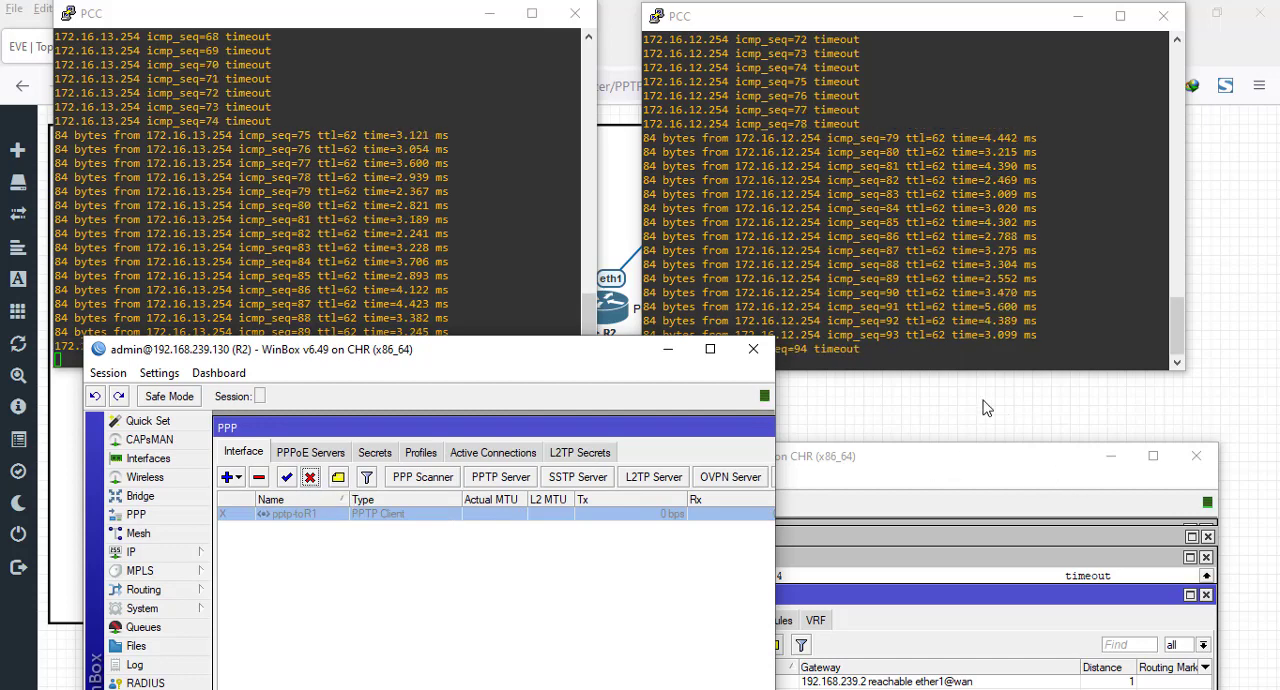
left_click_drag(490, 357, 565, 402)
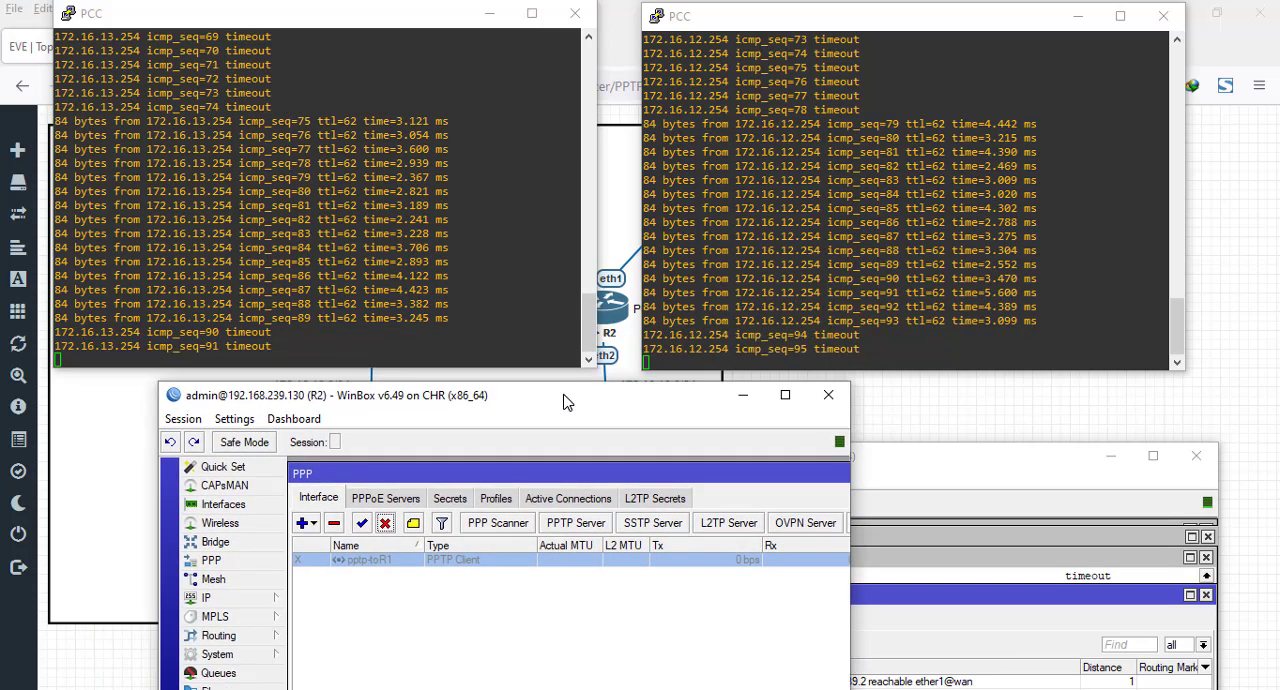
left_click(362, 523)
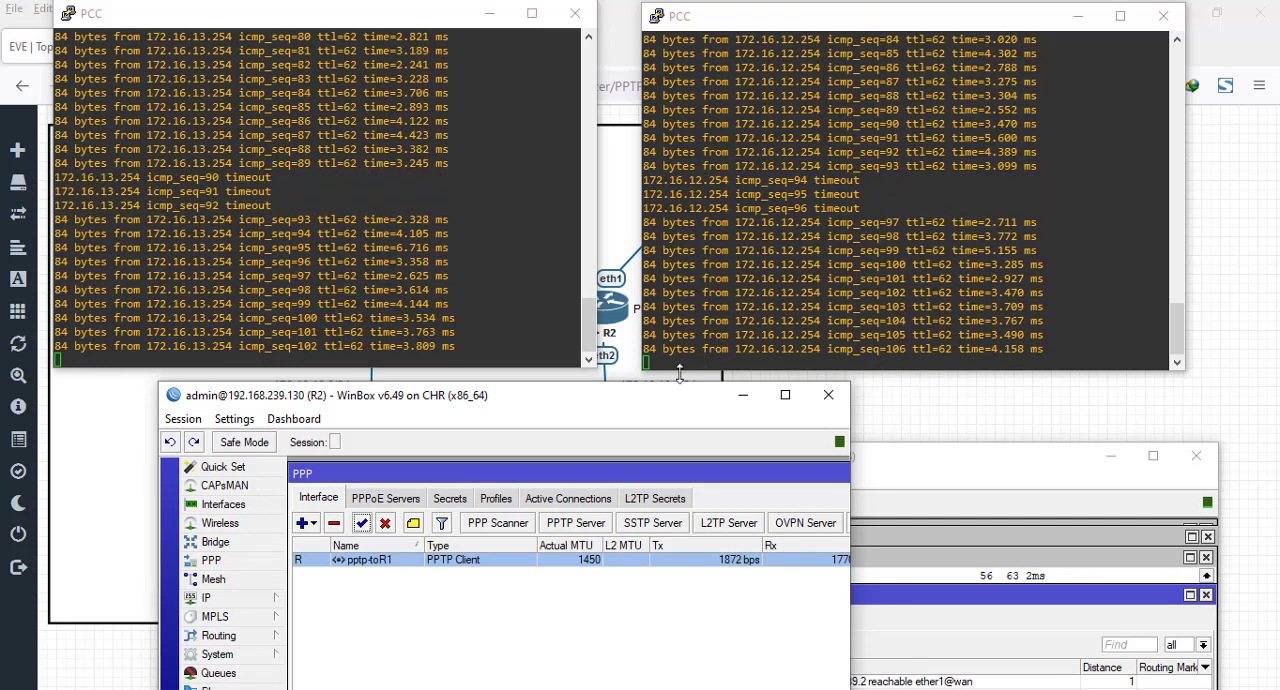
left_click_drag(549, 408, 477, 137)
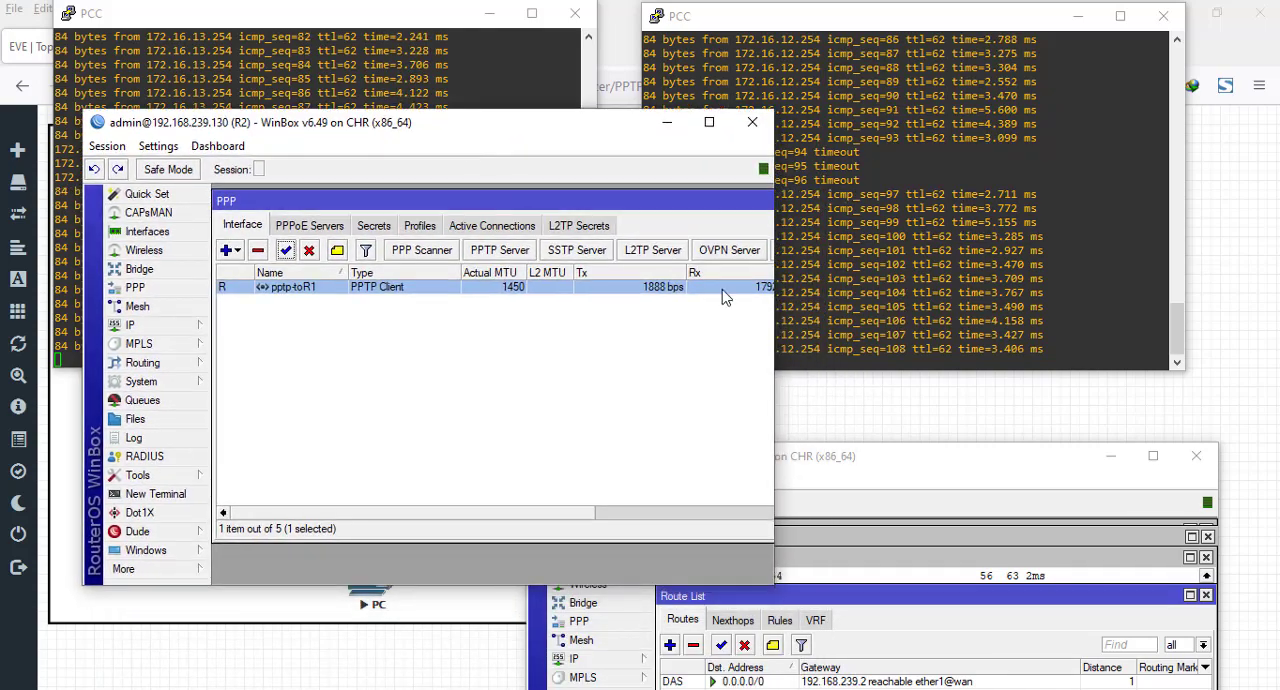
left_click_drag(894, 464, 883, 175)
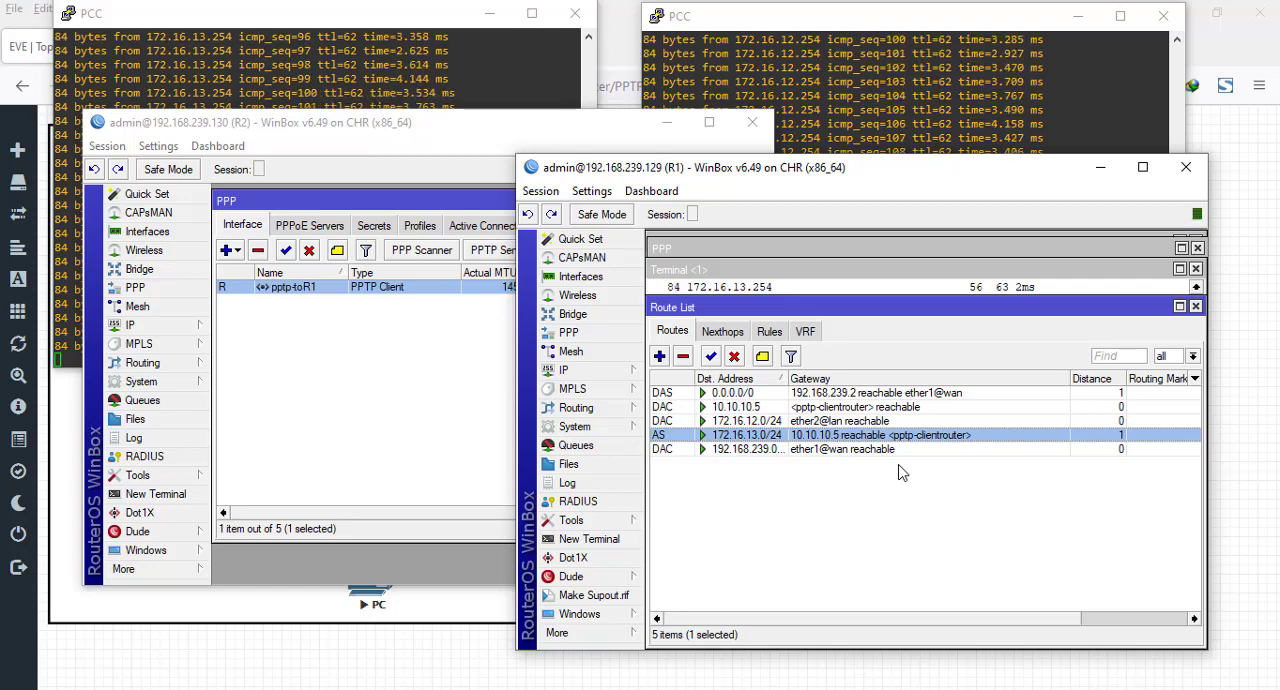
- Stop the continuous pings on both PCs and return to the EVE topology in the browser
left_click(486, 62)
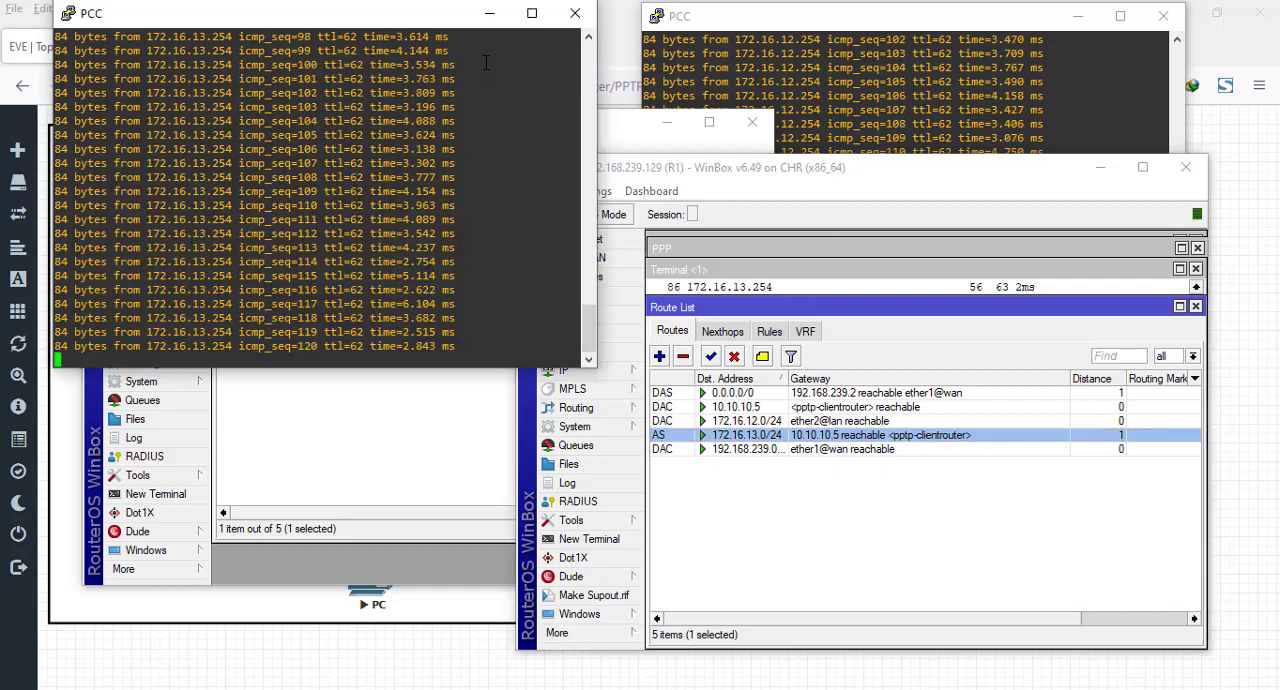
key("ctrl+c")
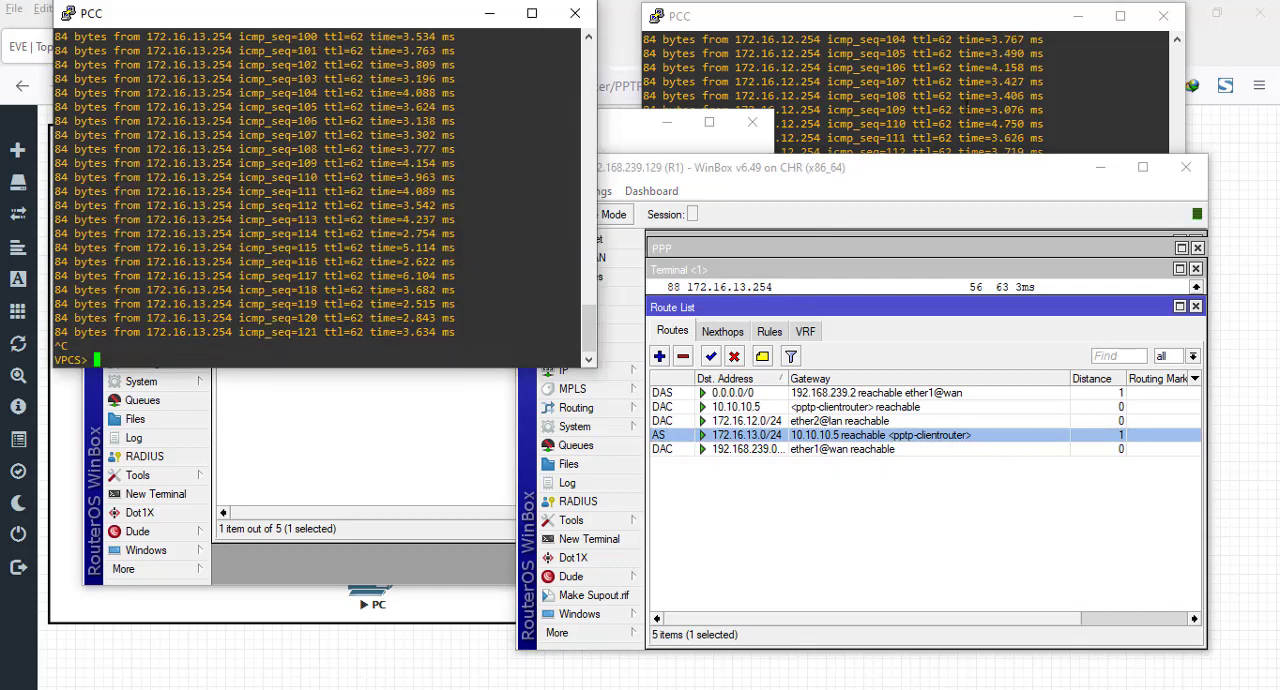
left_click(997, 68)
key("ctrl+c")
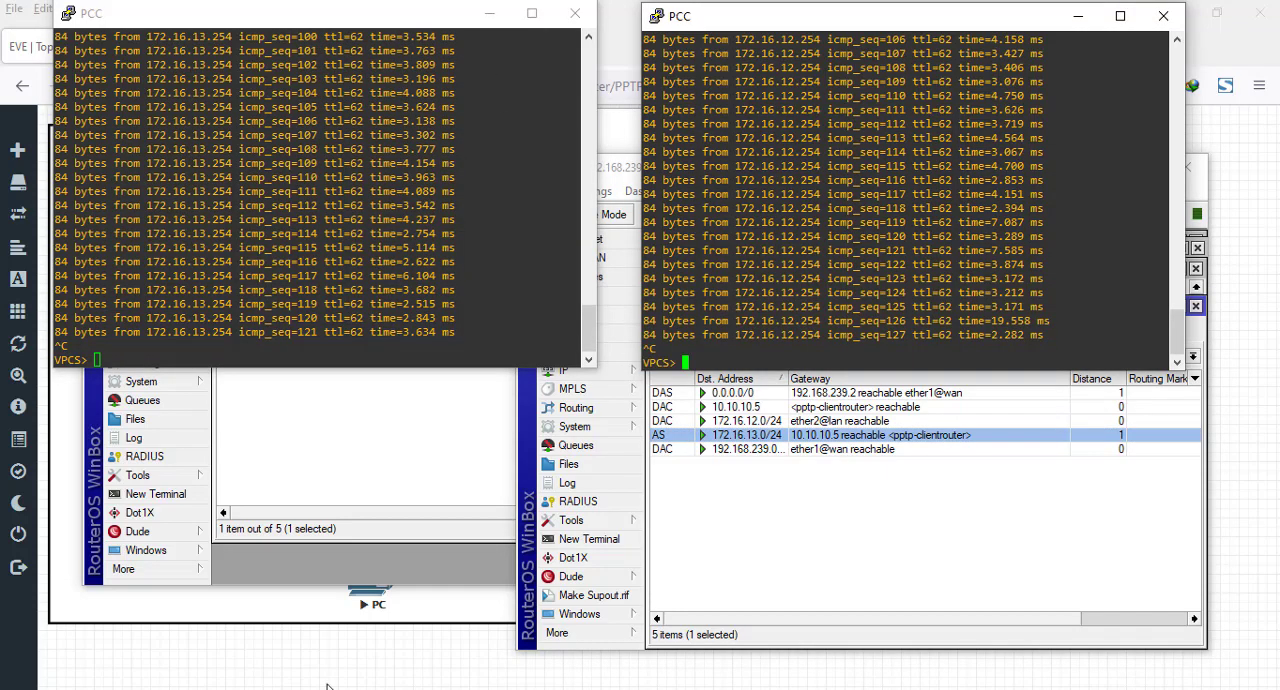
left_click(286, 659)
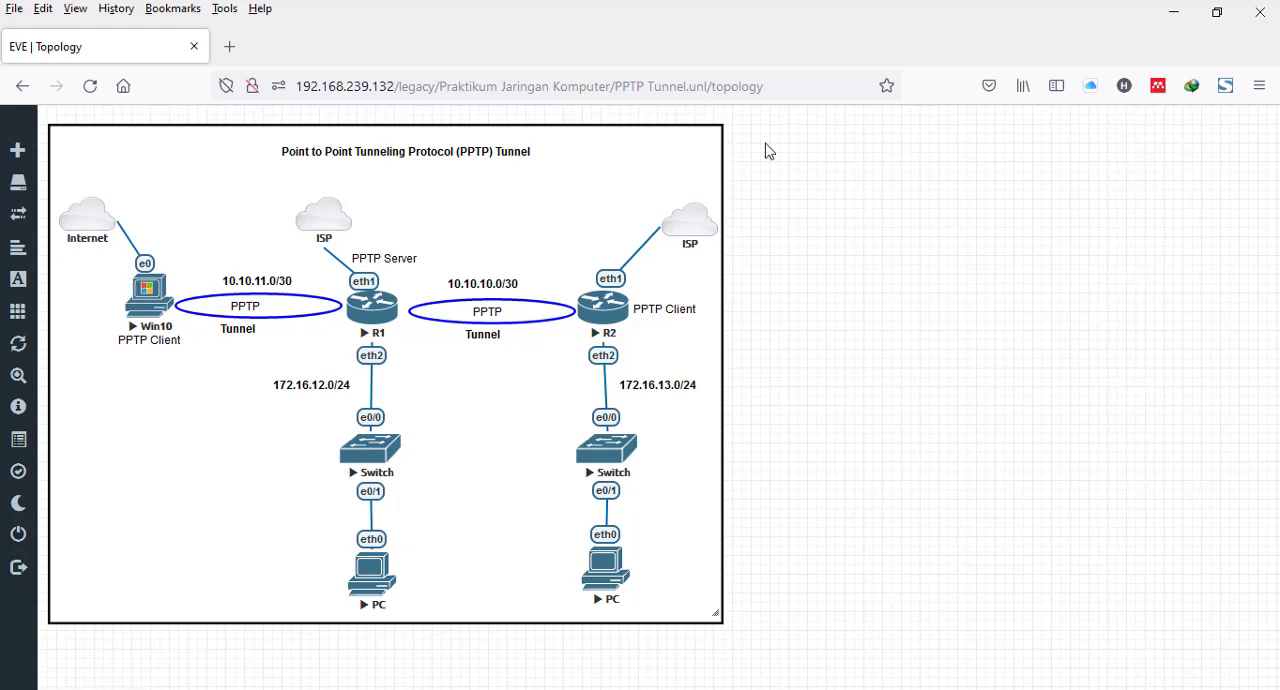
- Minimize R2's WinBox window, restore R1's WinBox, and close its route list to reveal the terminal ping
left_click(714, 0)
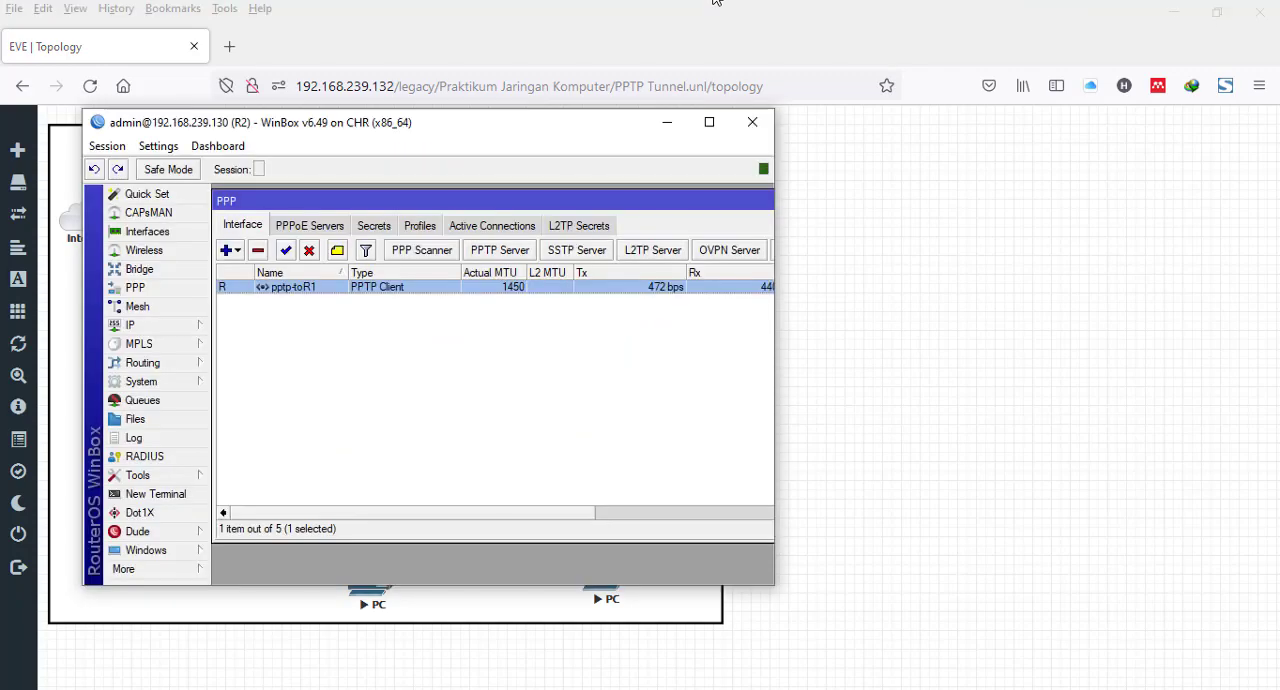
left_click_drag(565, 126, 893, 102)
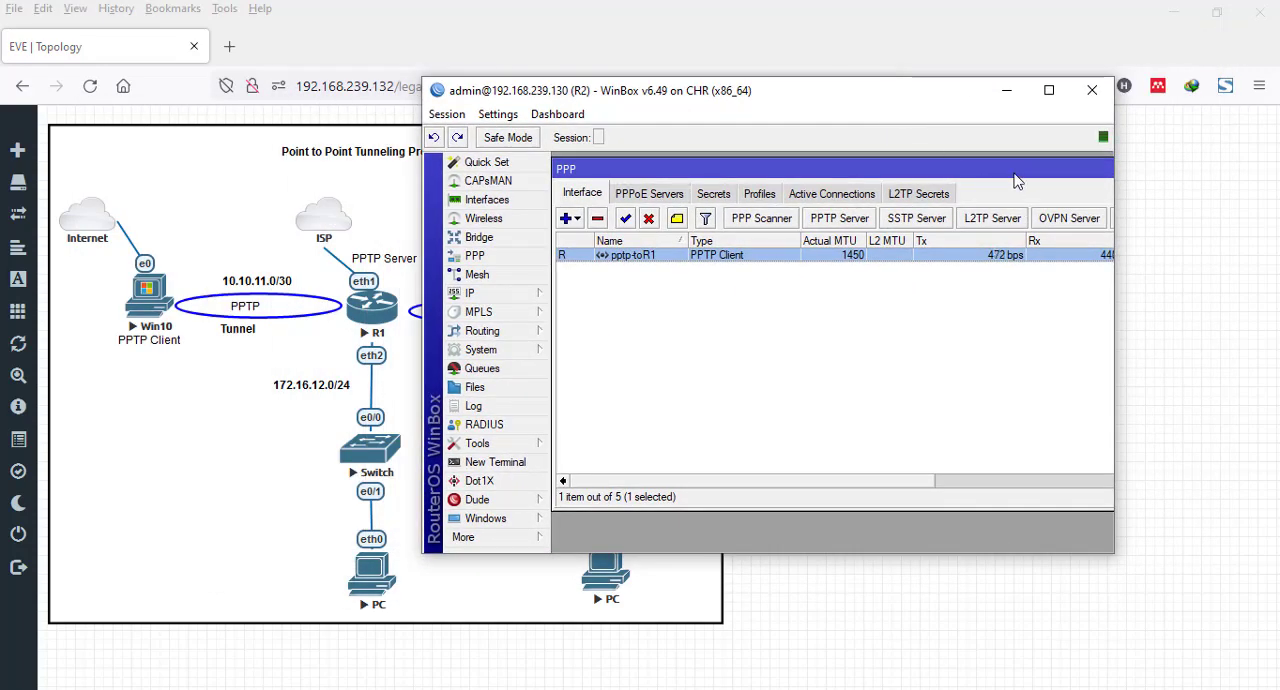
mouse_move(1016, 181)
left_mouse_down()
mouse_move(975, 182)
mouse_move(943, 226)
mouse_move(930, 201)
mouse_move(923, 221)
mouse_move(1000, 176)
left_mouse_up()
left_click(1006, 90)
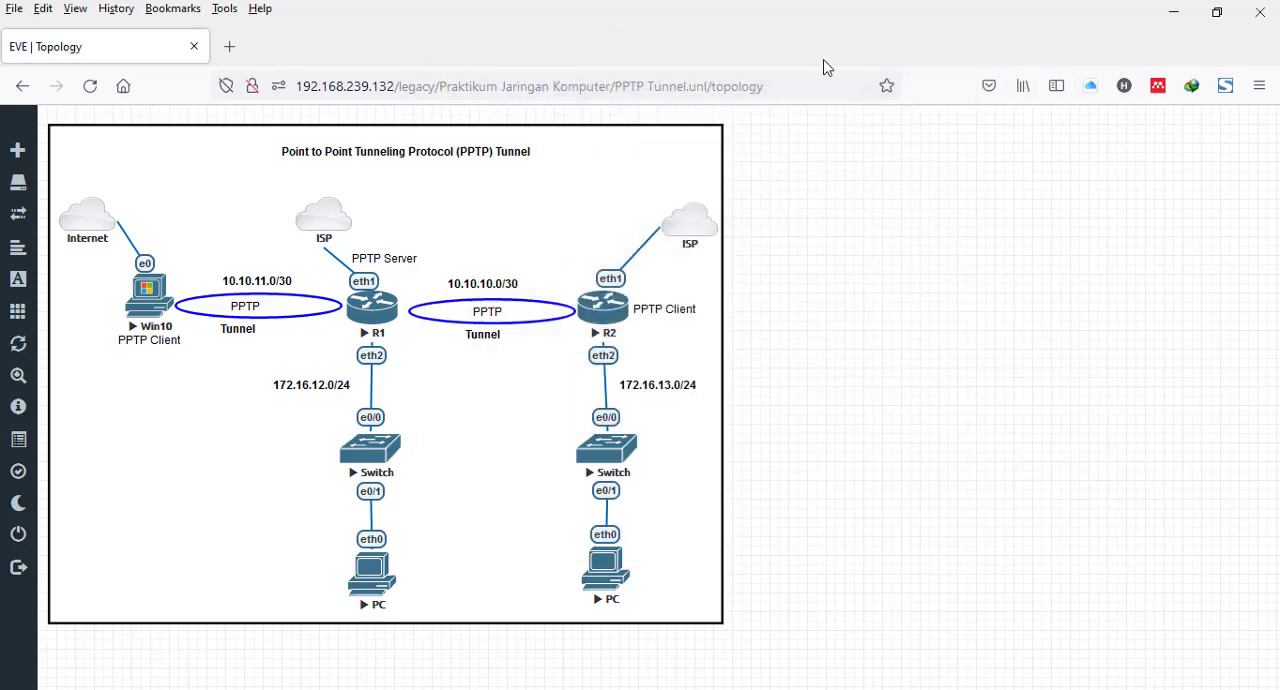
left_click(660, 2)
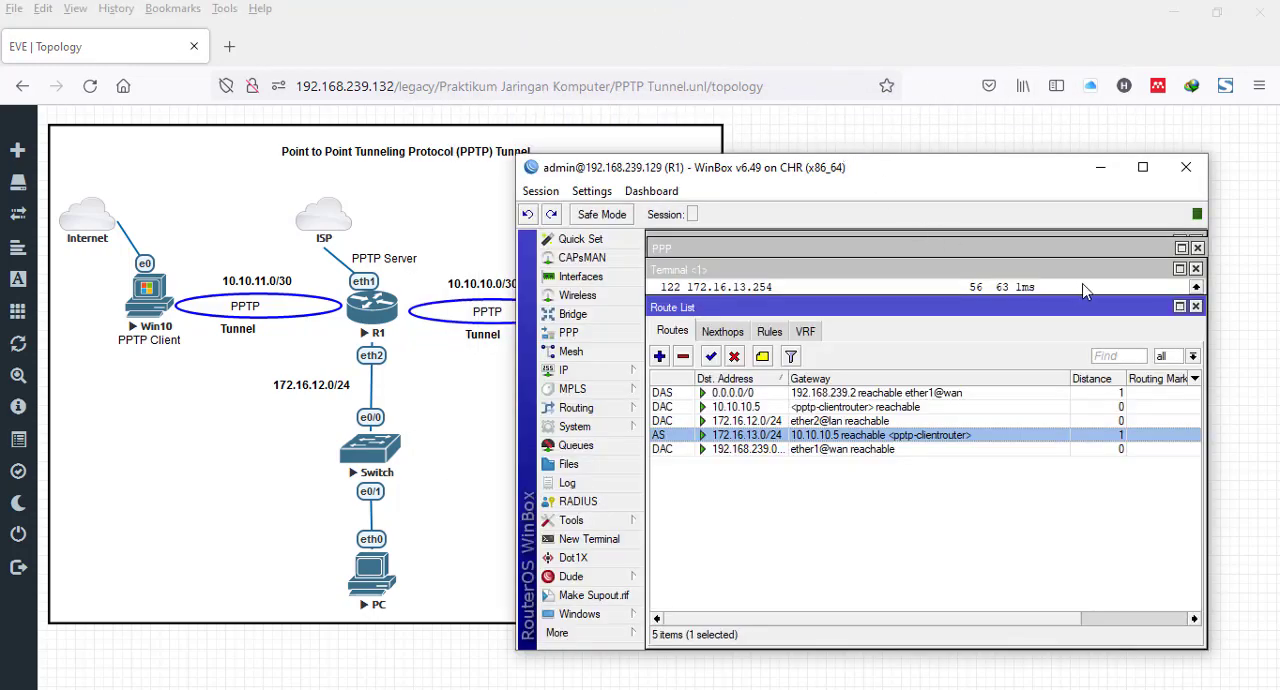
left_click(1195, 307)
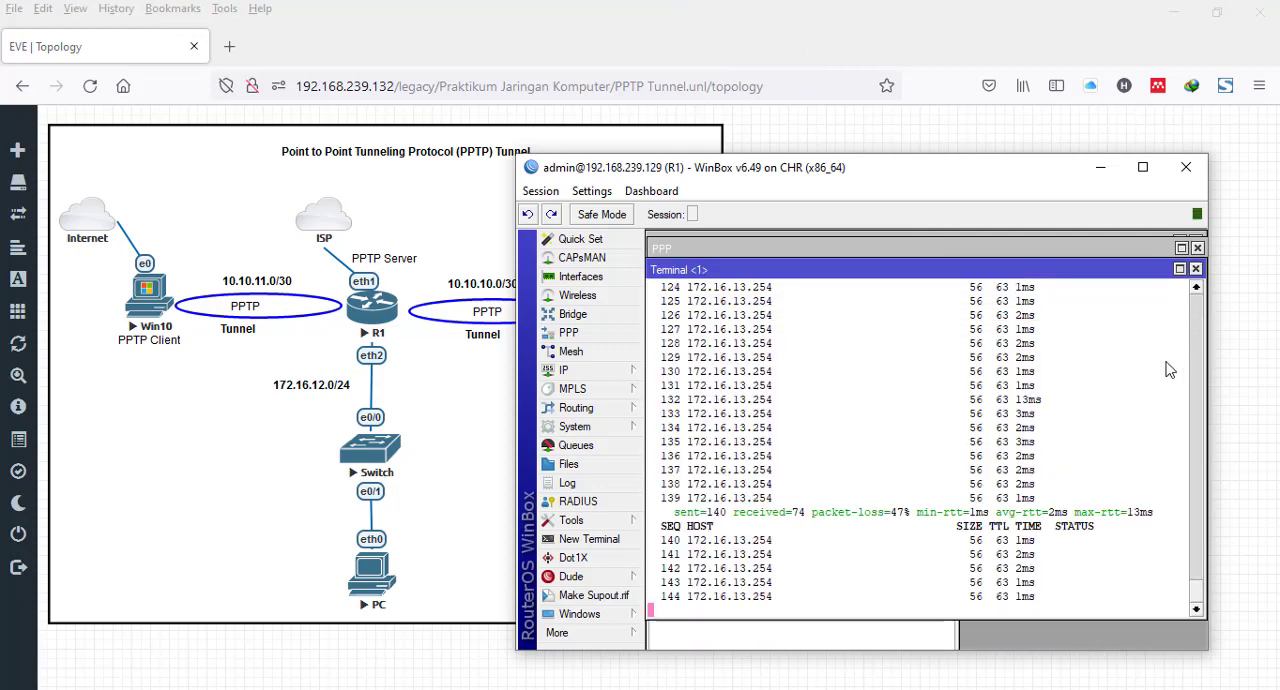
- Close R1's terminal and address list, and display the PPP secrets list
left_click(1195, 269)
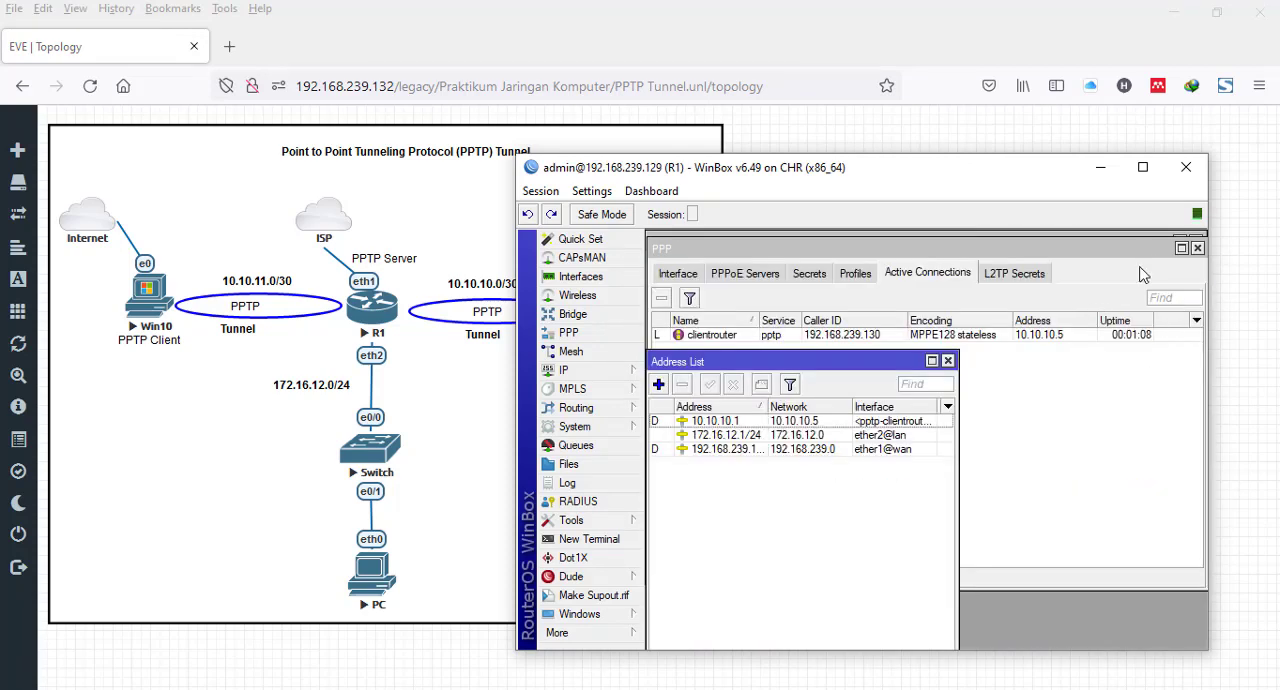
left_click(948, 360)
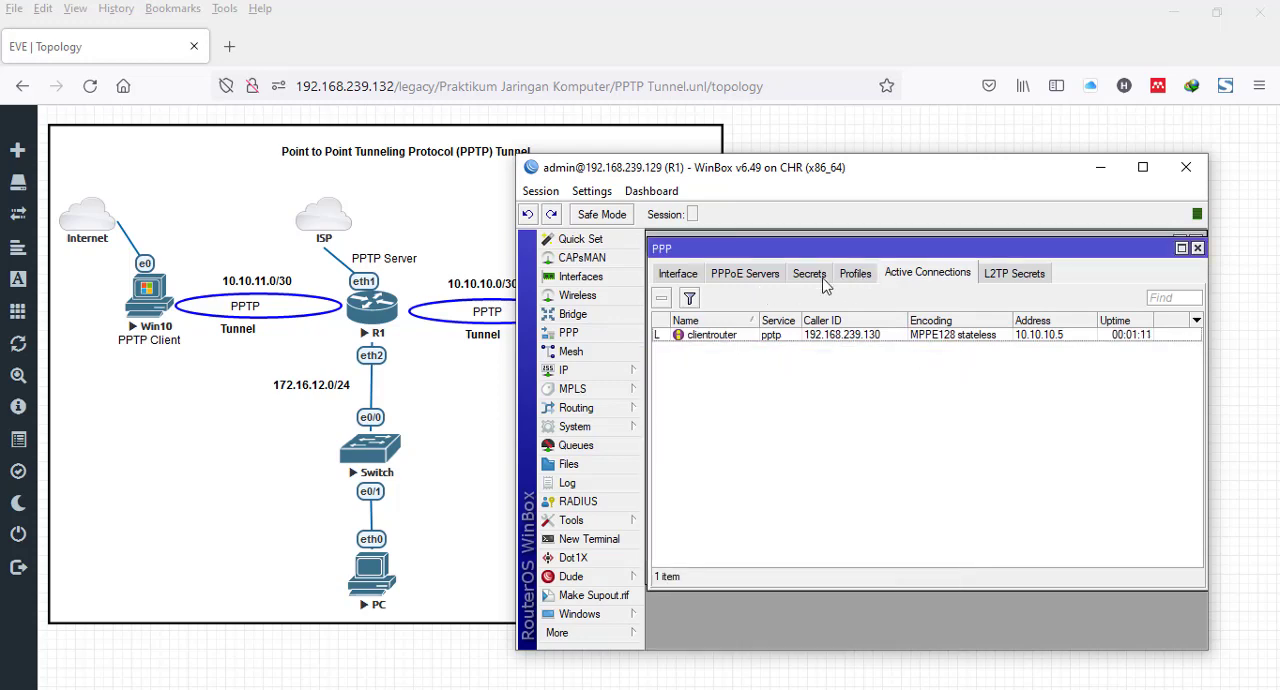
left_click(810, 275)
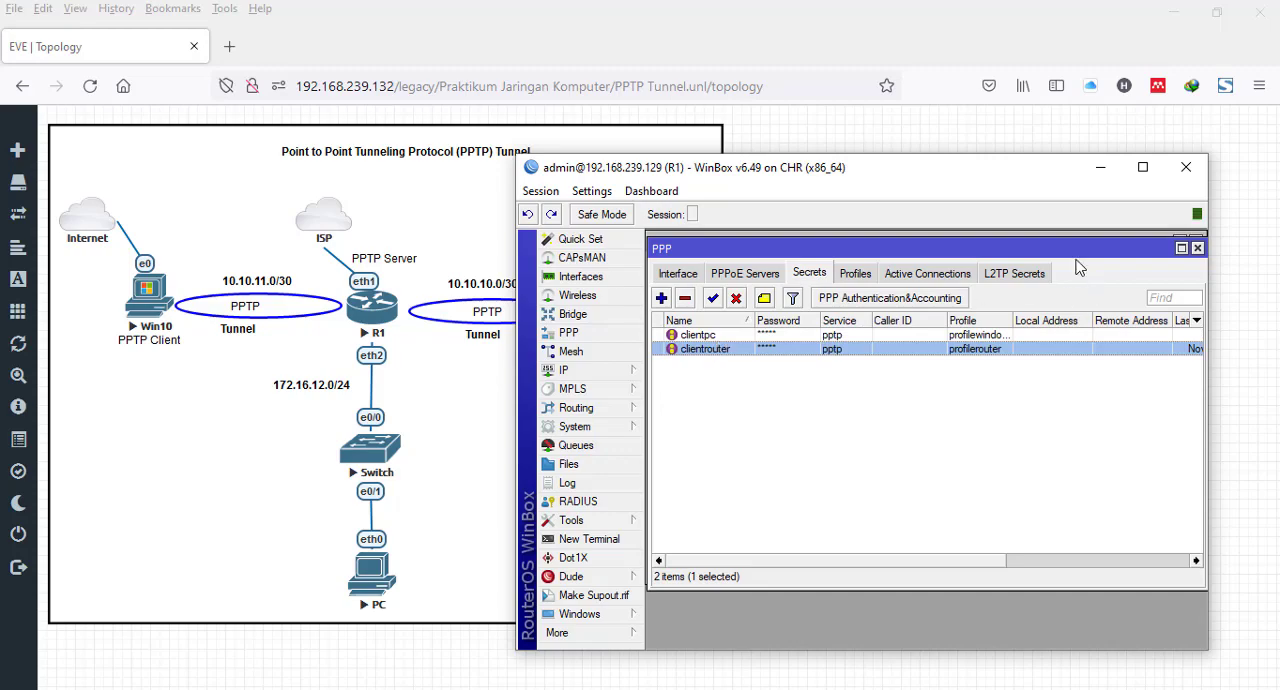
mouse_move(1082, 250)
left_mouse_down()
mouse_move(1137, 403)
mouse_move(1068, 295)
mouse_move(1078, 243)
left_mouse_up()
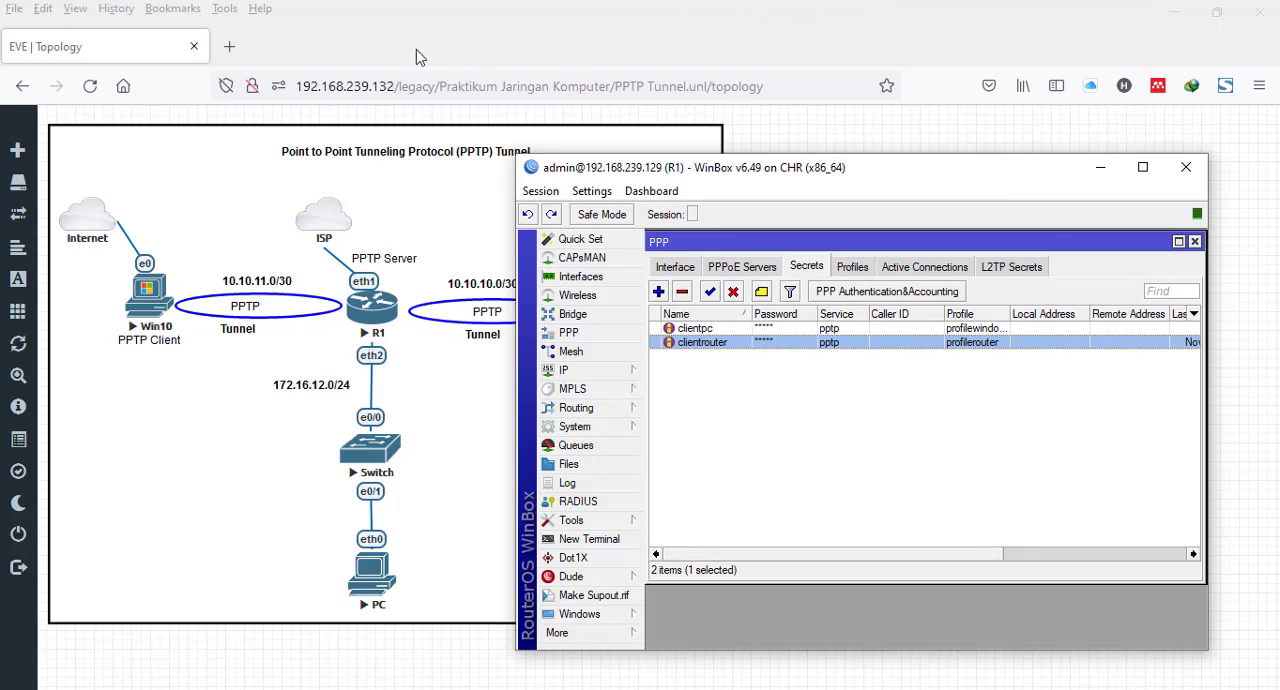
- Switch to the Win10 client in VNC Viewer and display the network connection details of its Ethernet adapter
mouse_move(695, 3)
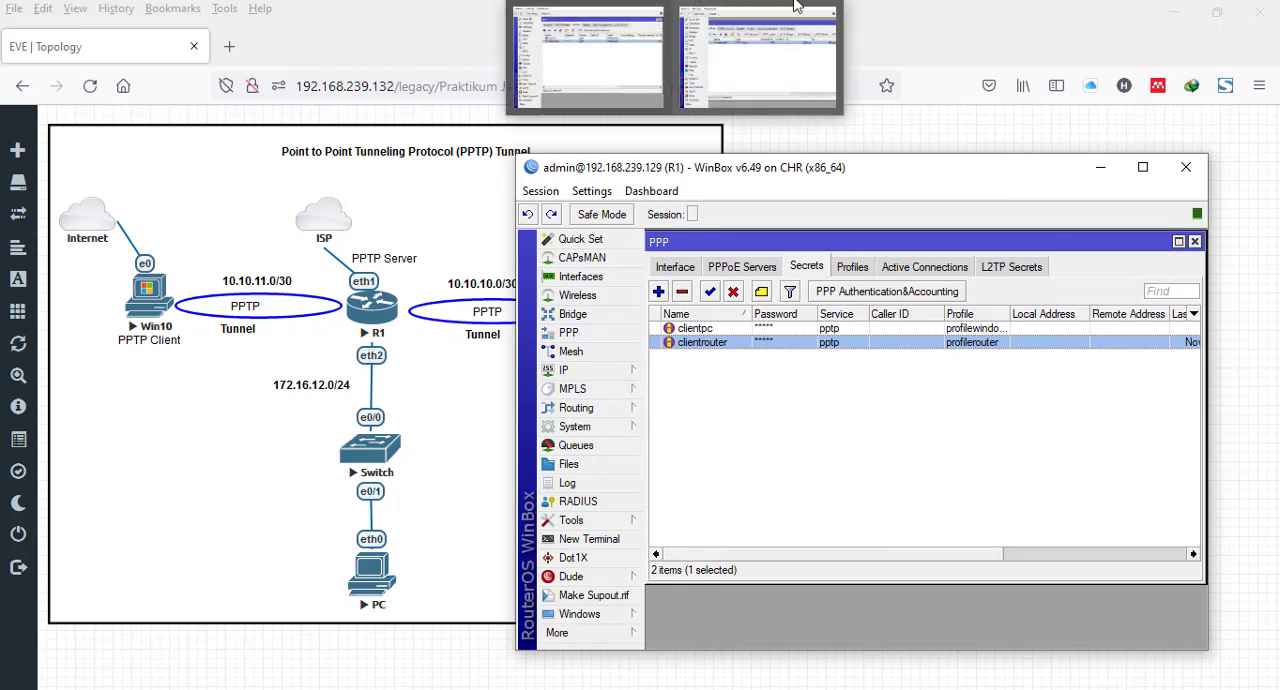
left_click(1004, 36)
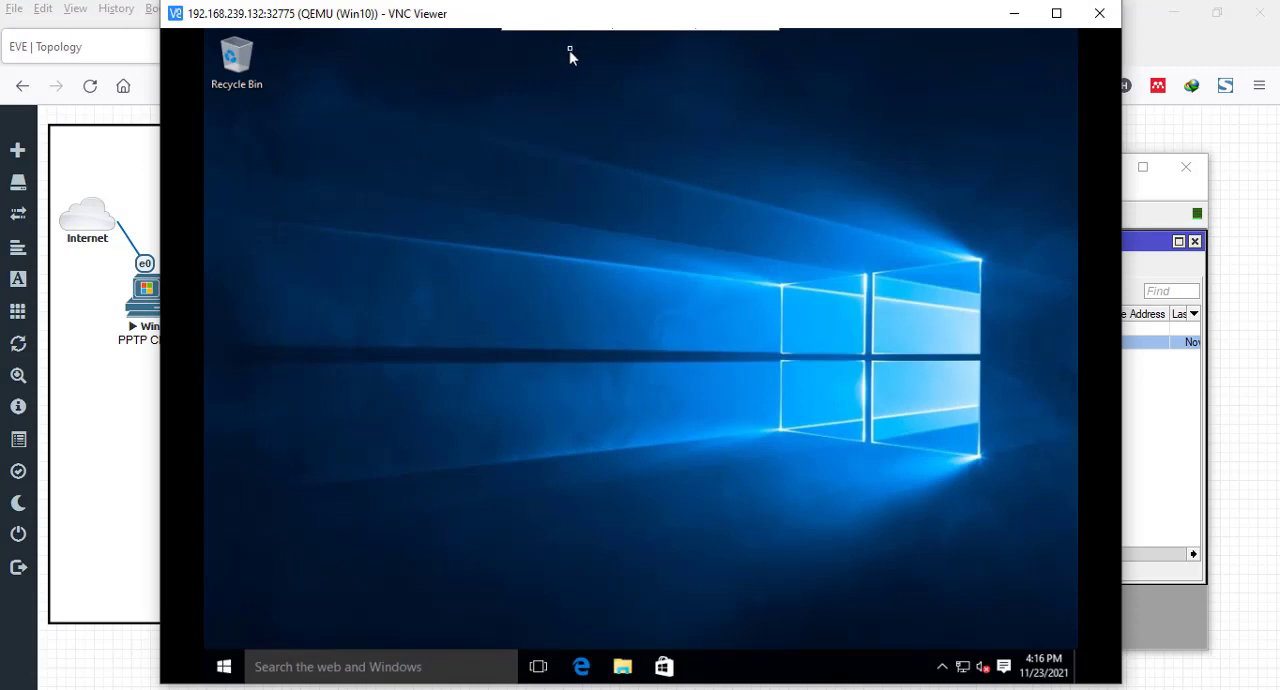
left_click_drag(591, 14, 734, 16)
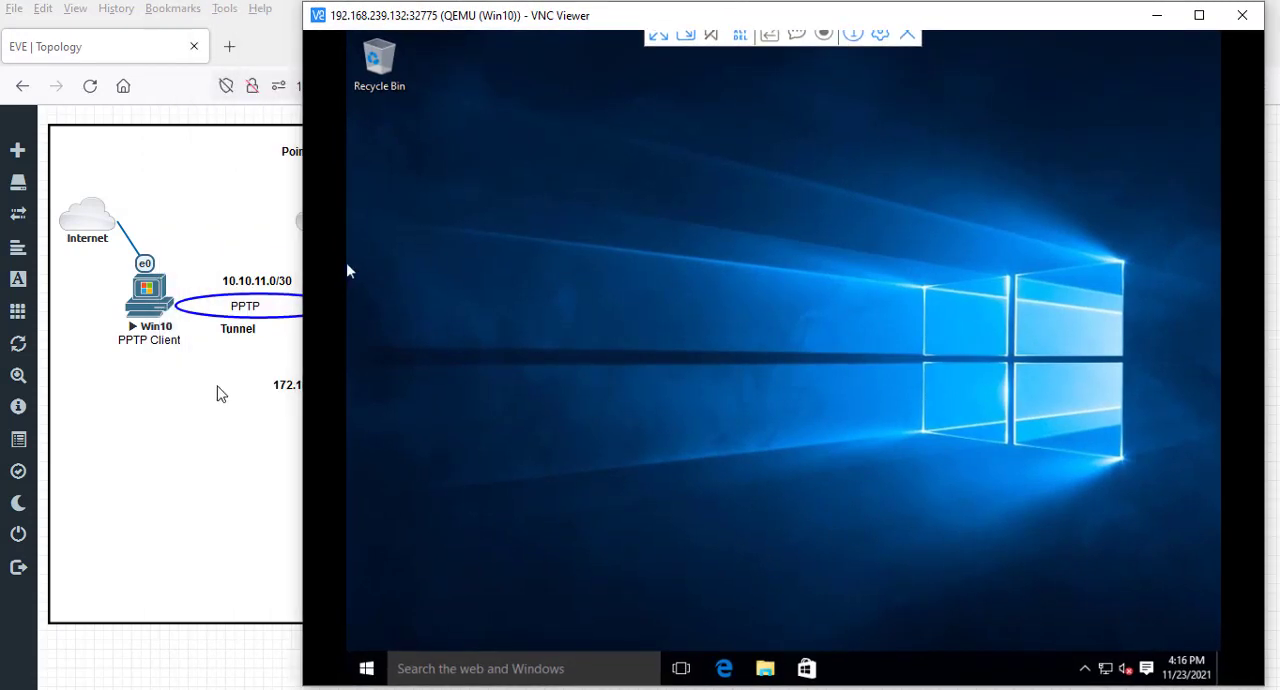
right_click(1105, 670)
left_click(1100, 658)
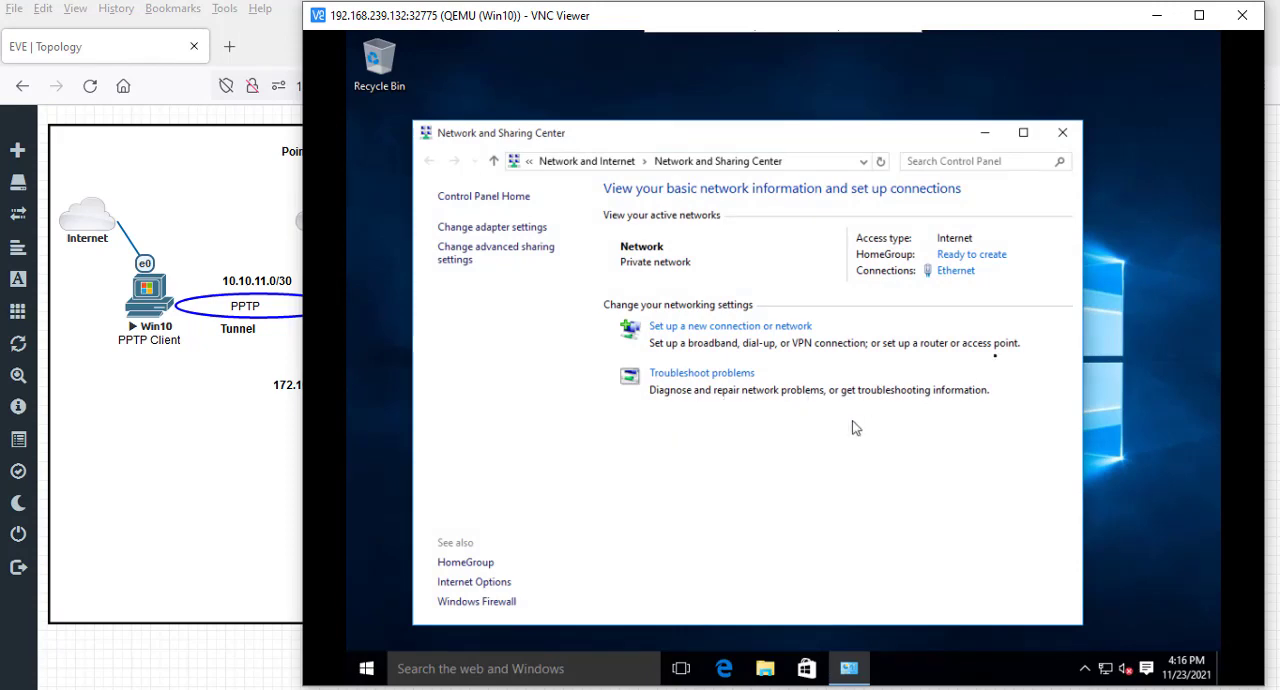
left_click(956, 272)
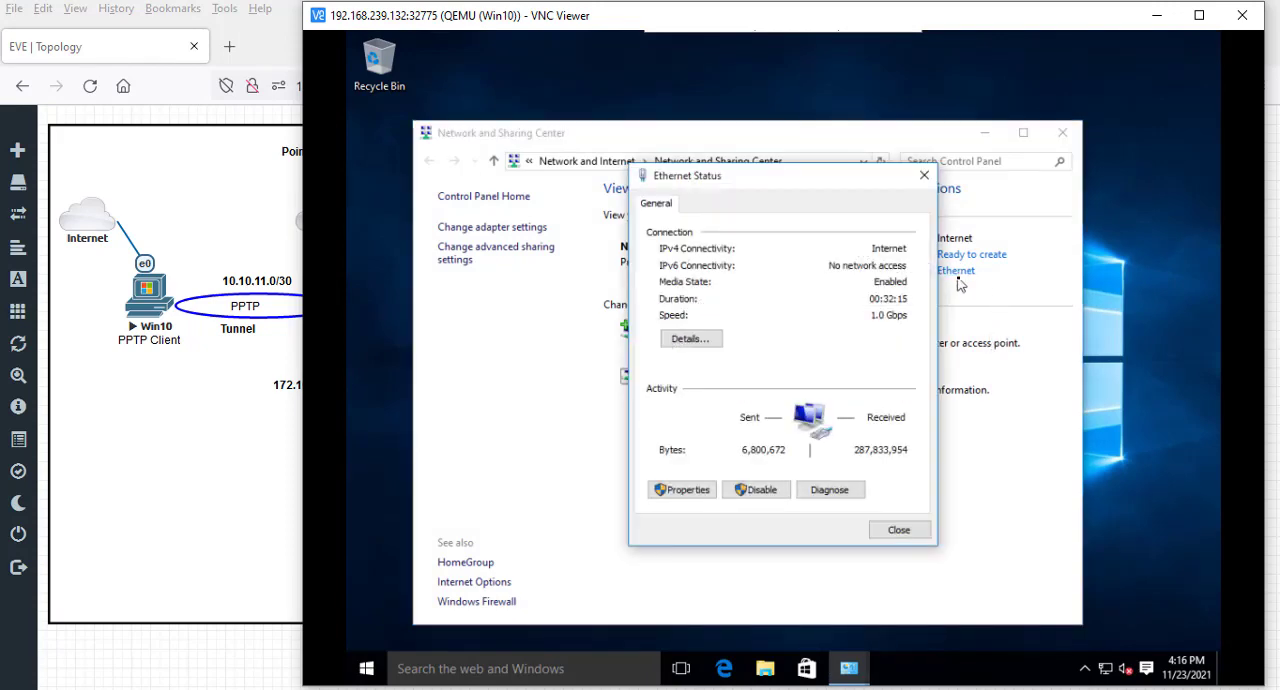
left_click(663, 338)
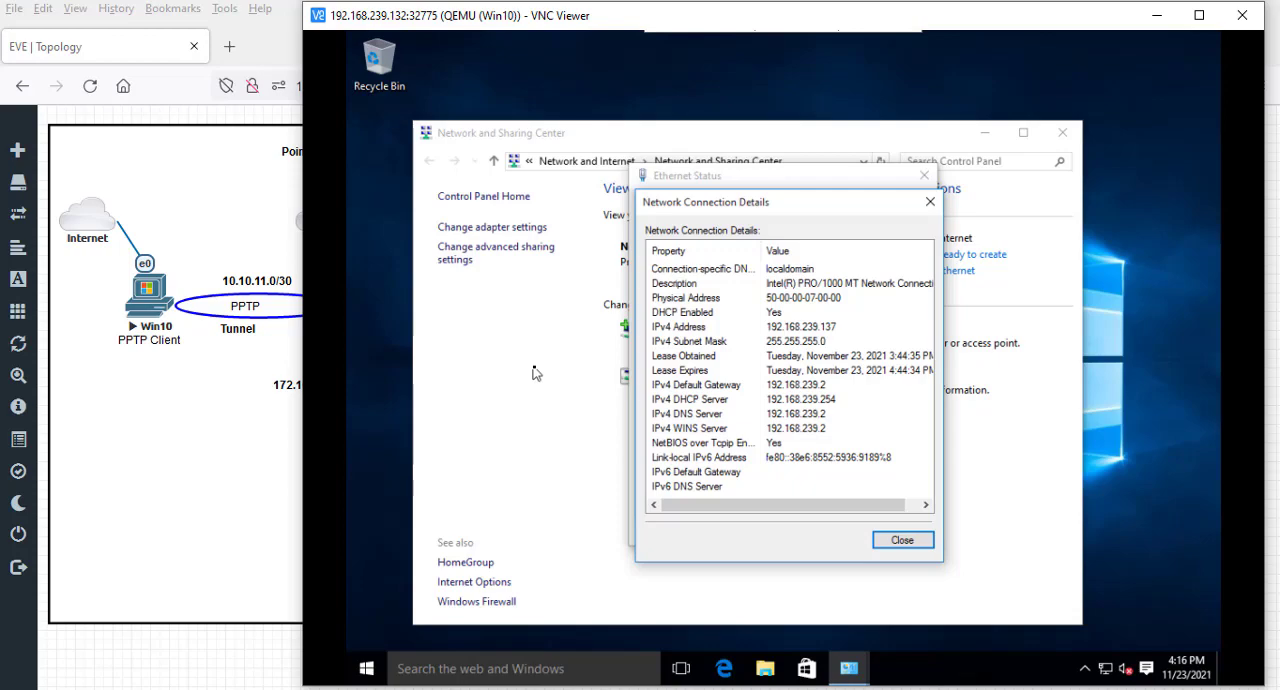
- Open a Command Prompt on the Win10 client and ping R1 at 192.168.239.129
left_click_drag(783, 20, 929, 0)
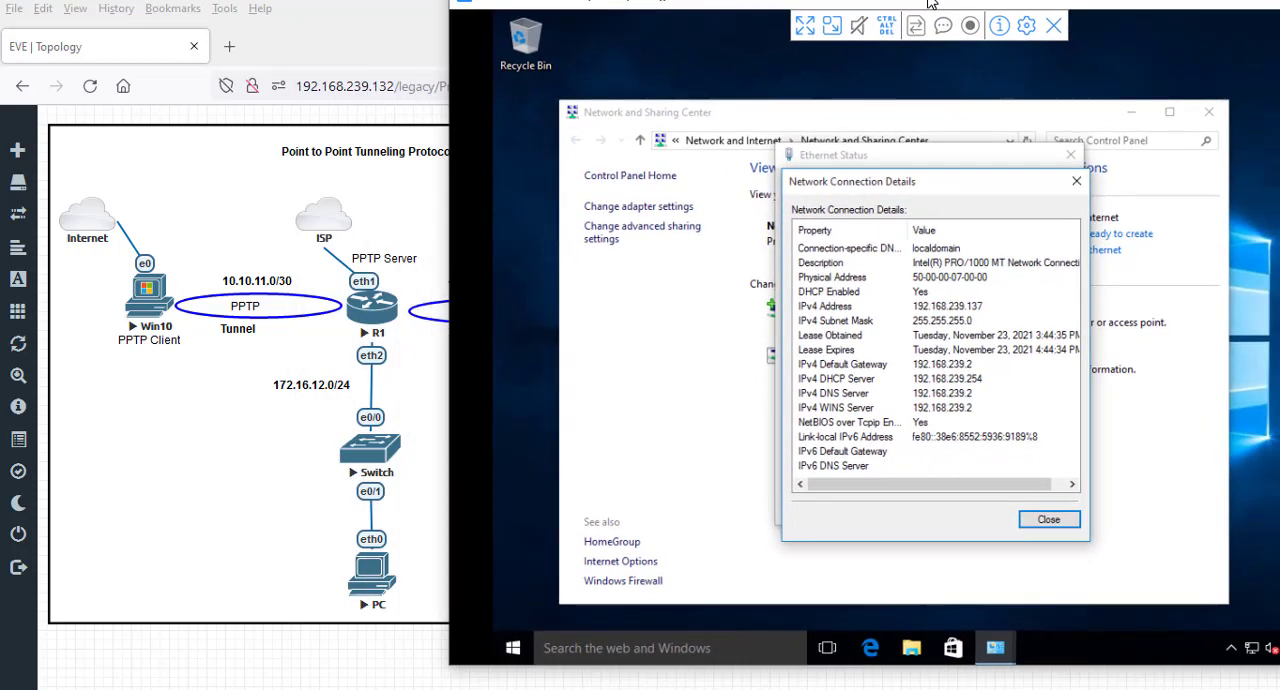
left_click(514, 650)
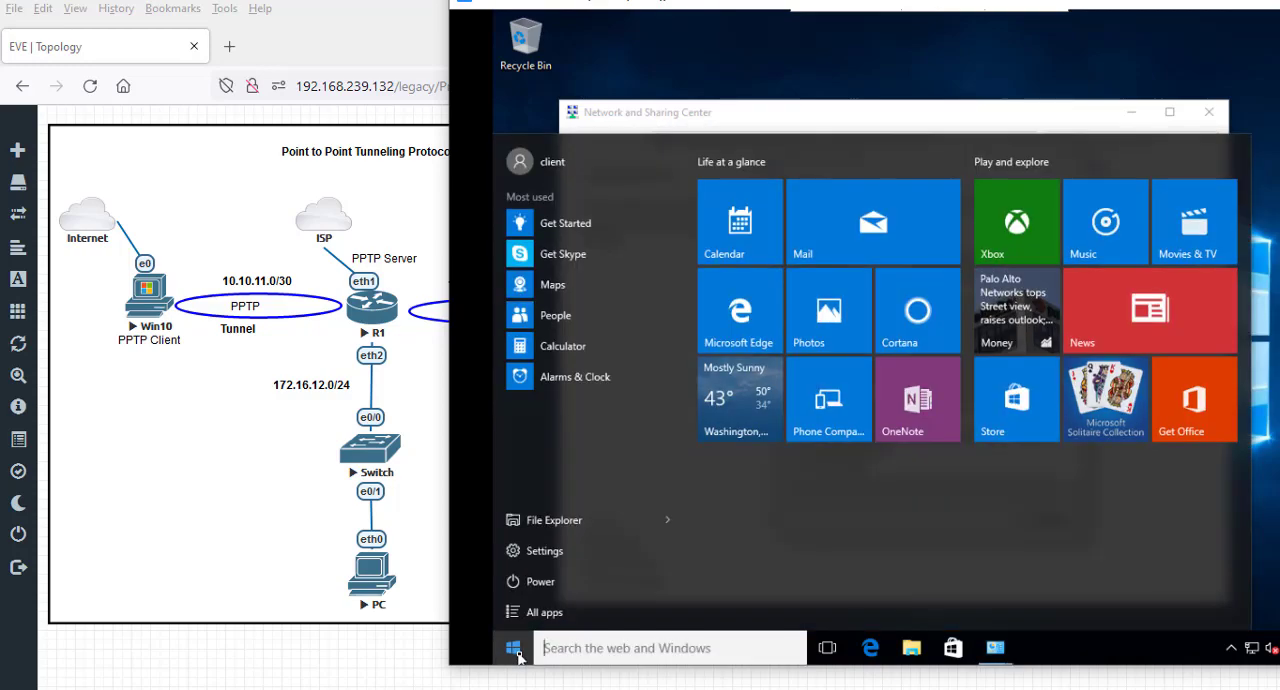
type("cmd")
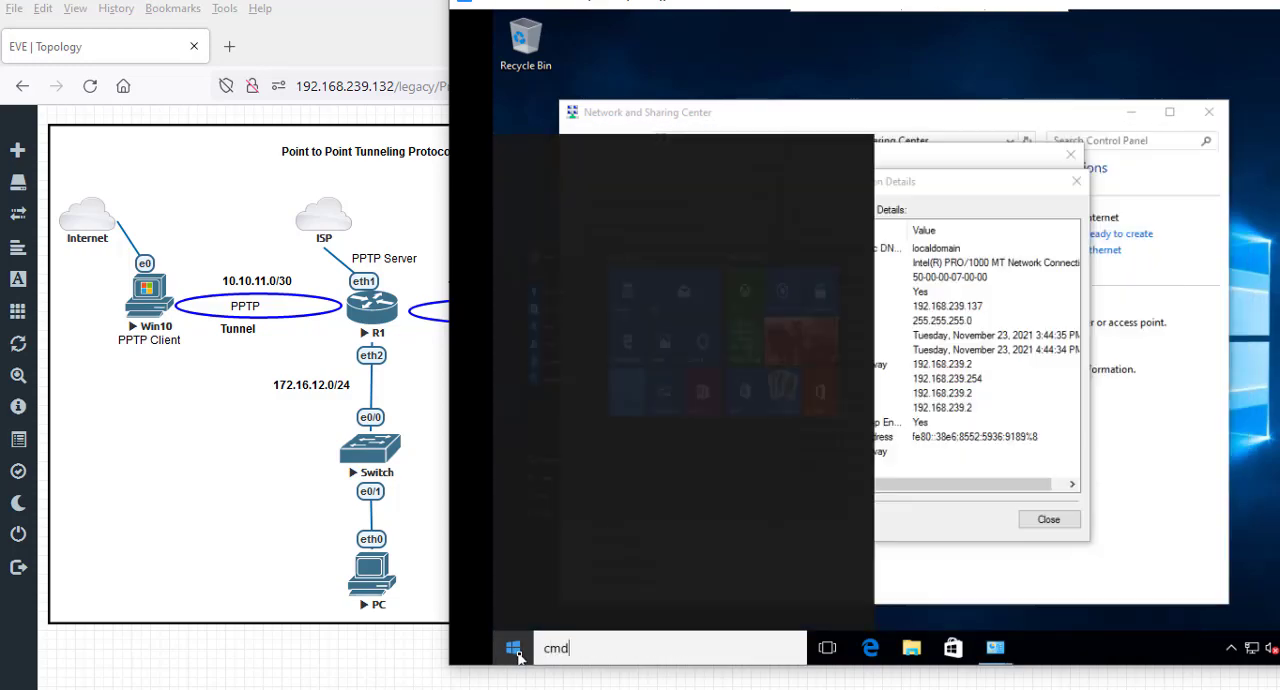
key("Return")
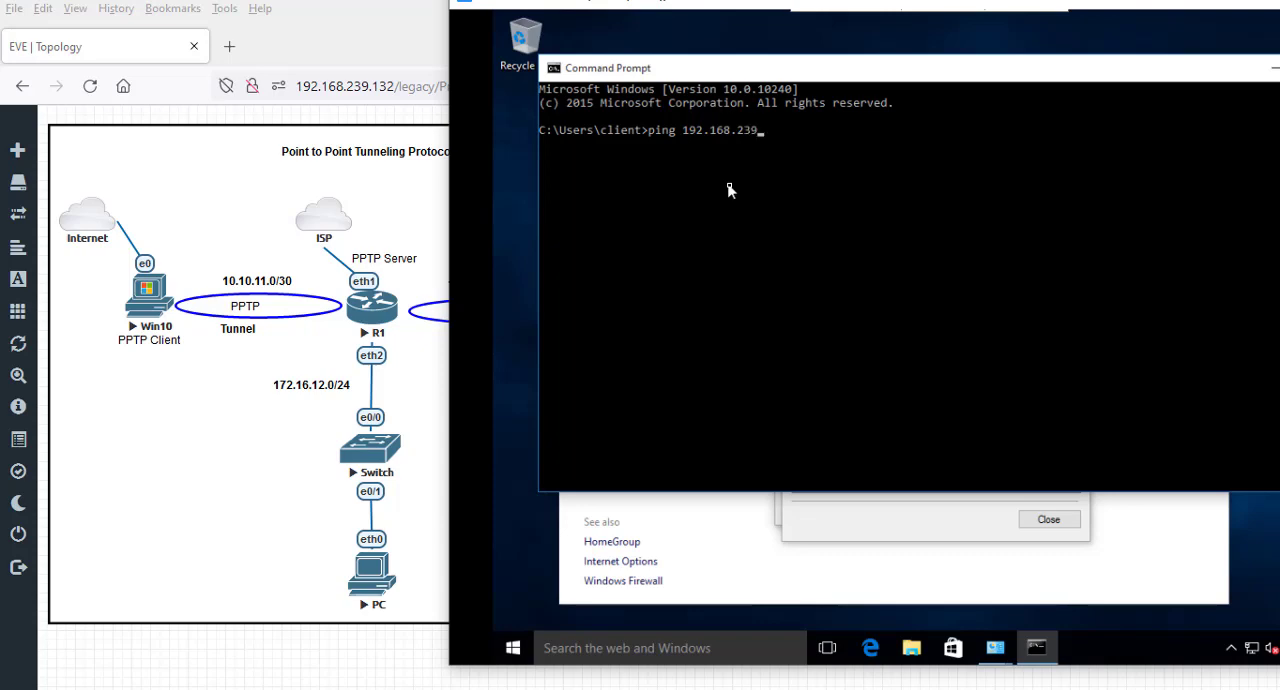
type("ping 192.168.239.129")
key("Return")
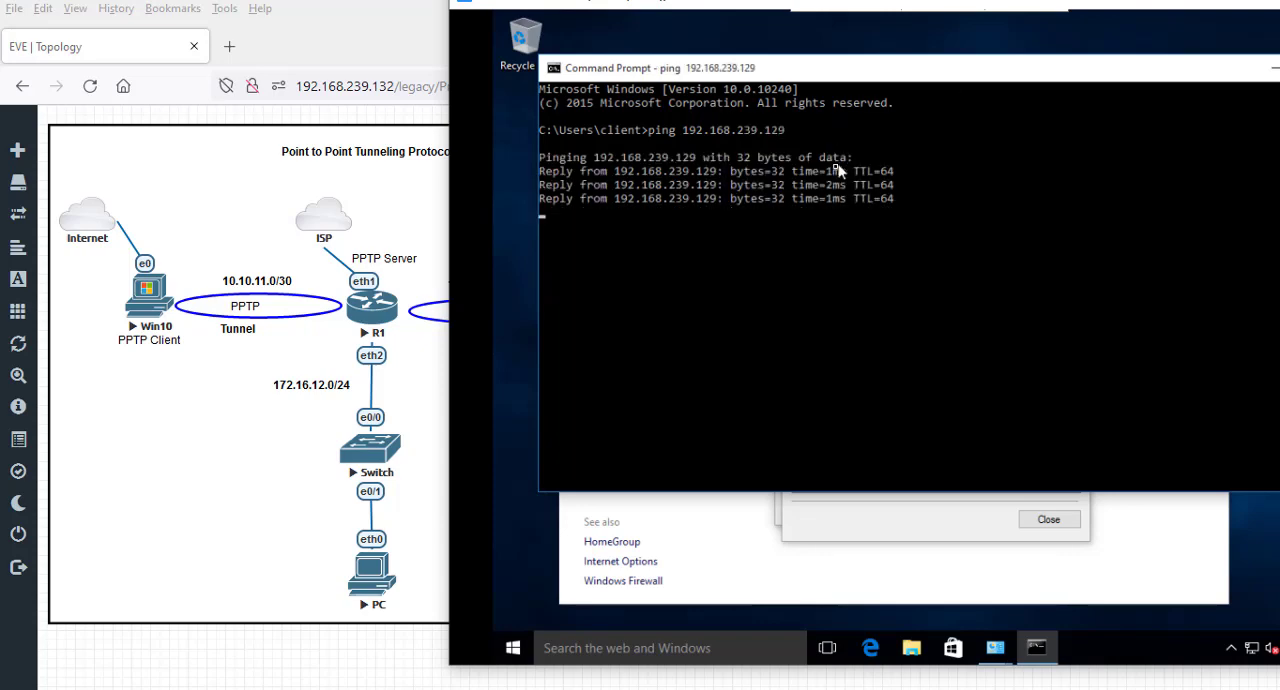
left_click_drag(733, 76, 495, 218)
left_click(616, 203)
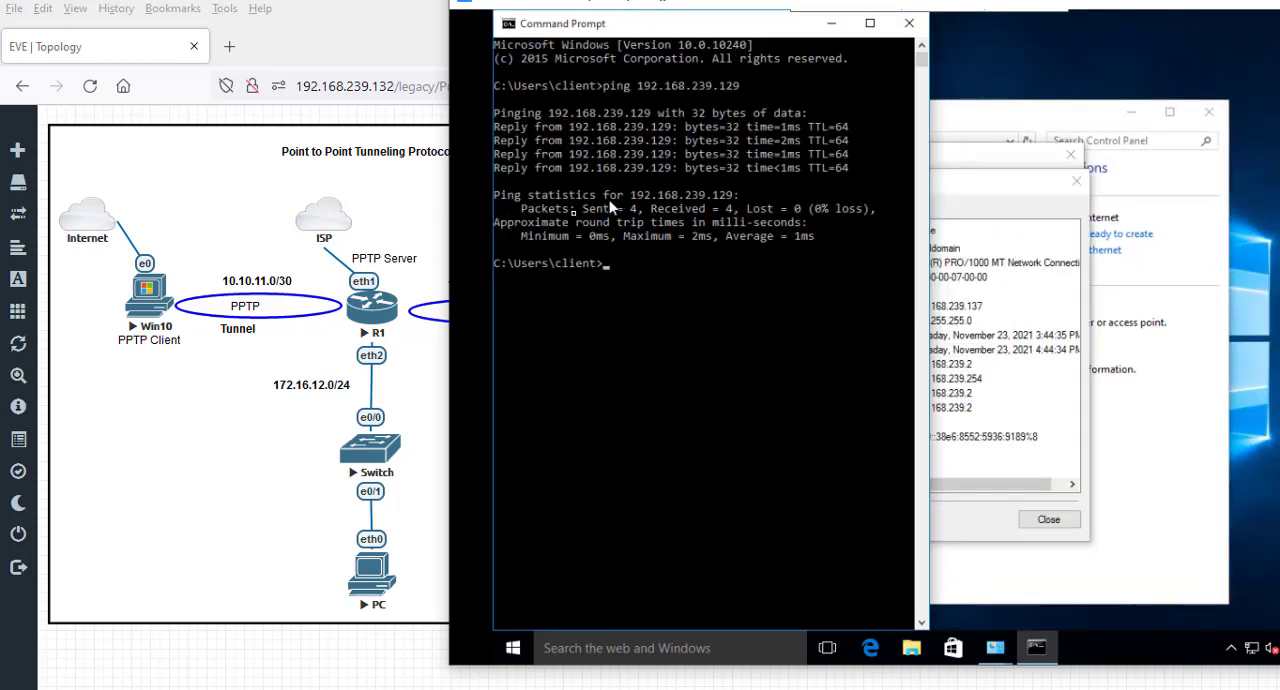
- Close the Command Prompt, the Ethernet details and status dialogs, and the Network and Sharing Center
left_click(906, 28)
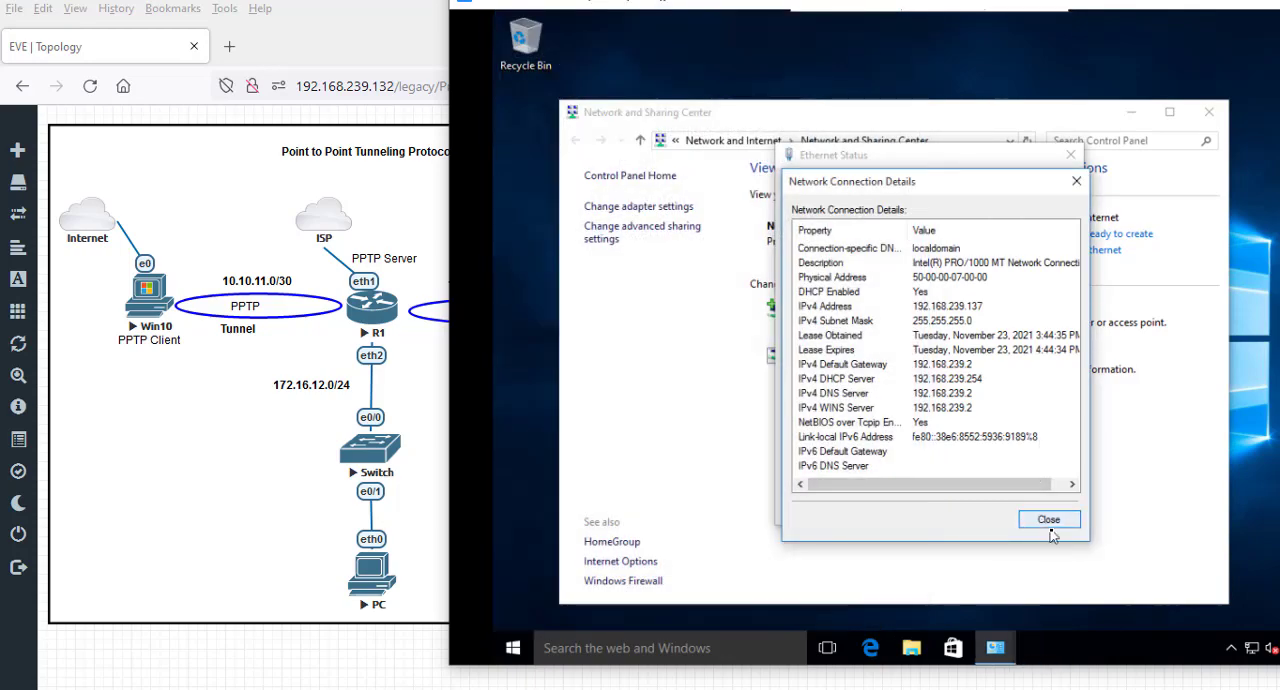
left_click(1047, 519)
left_click(1054, 511)
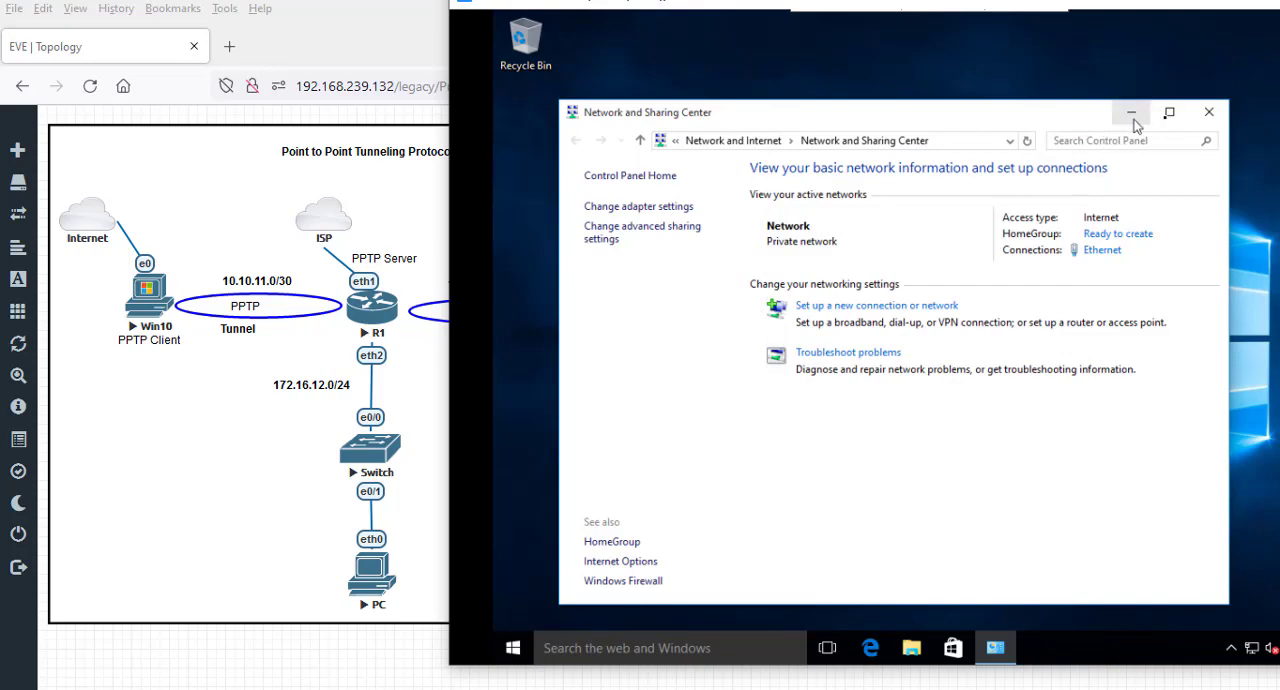
left_click(1217, 116)
- Start a new workplace connection from the Network and Sharing Center that uses the Internet connection (VPN)
mouse_move(970, 10)
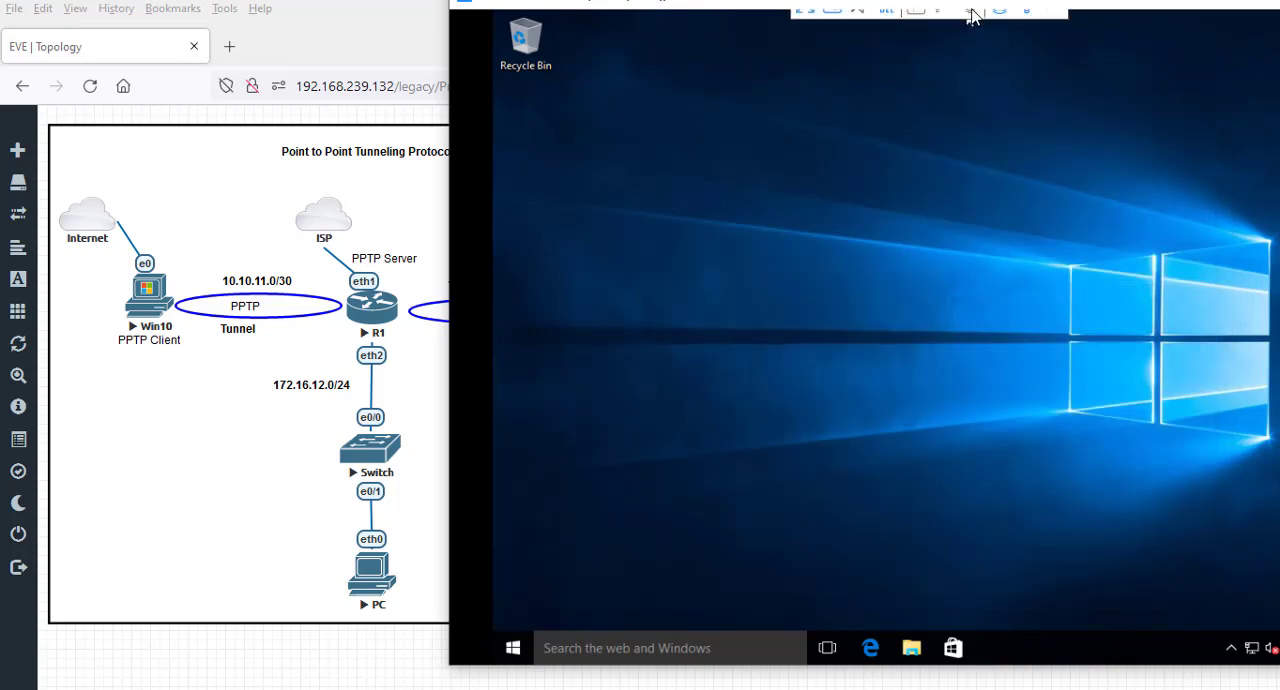
left_click_drag(1104, 10, 983, 23)
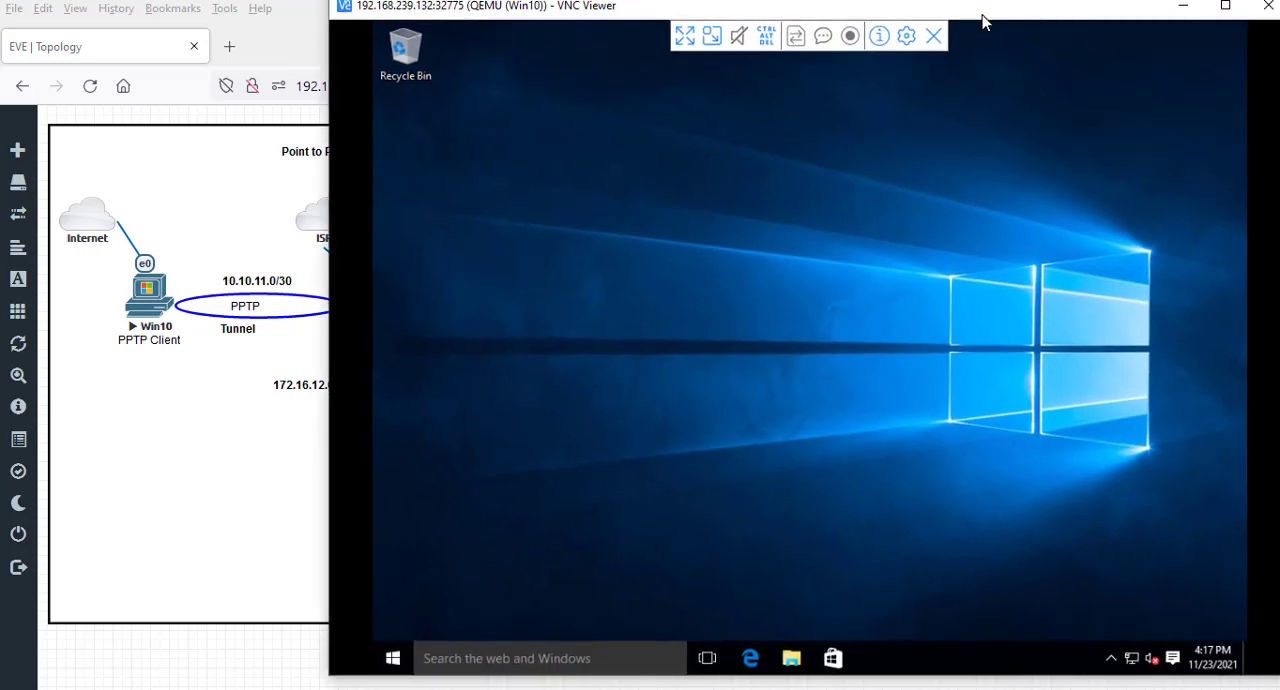
right_click(1133, 658)
left_click(1134, 649)
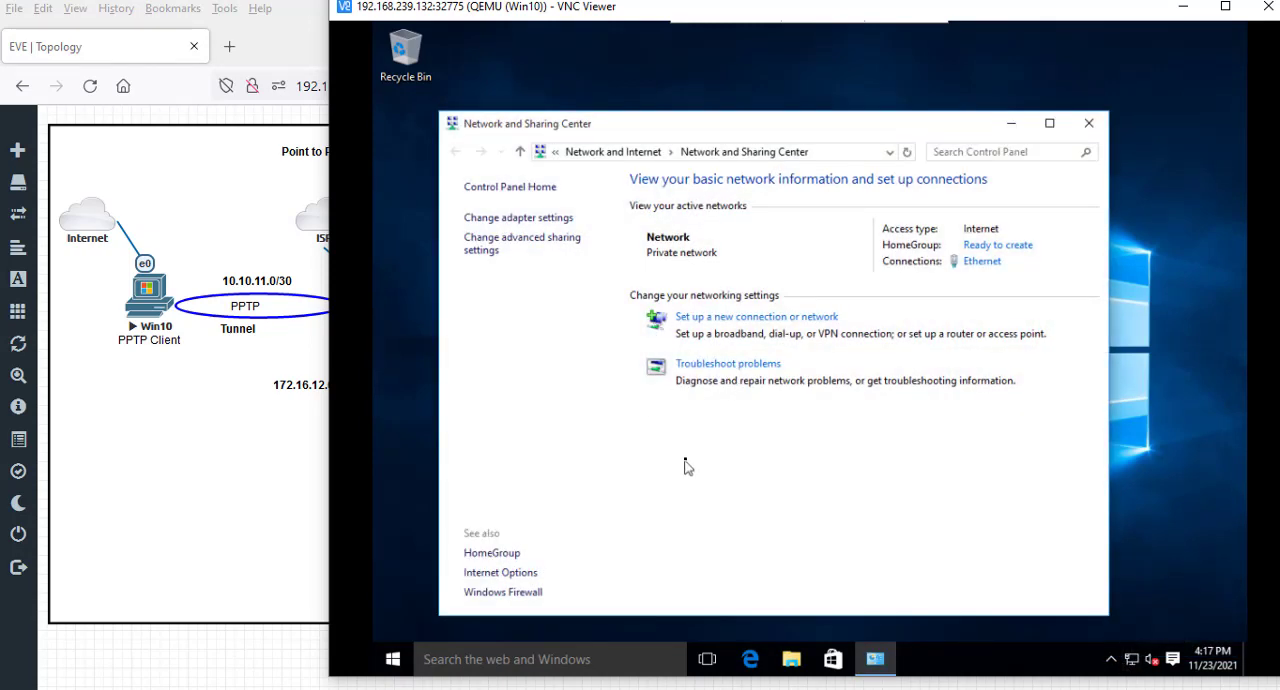
left_click(768, 318)
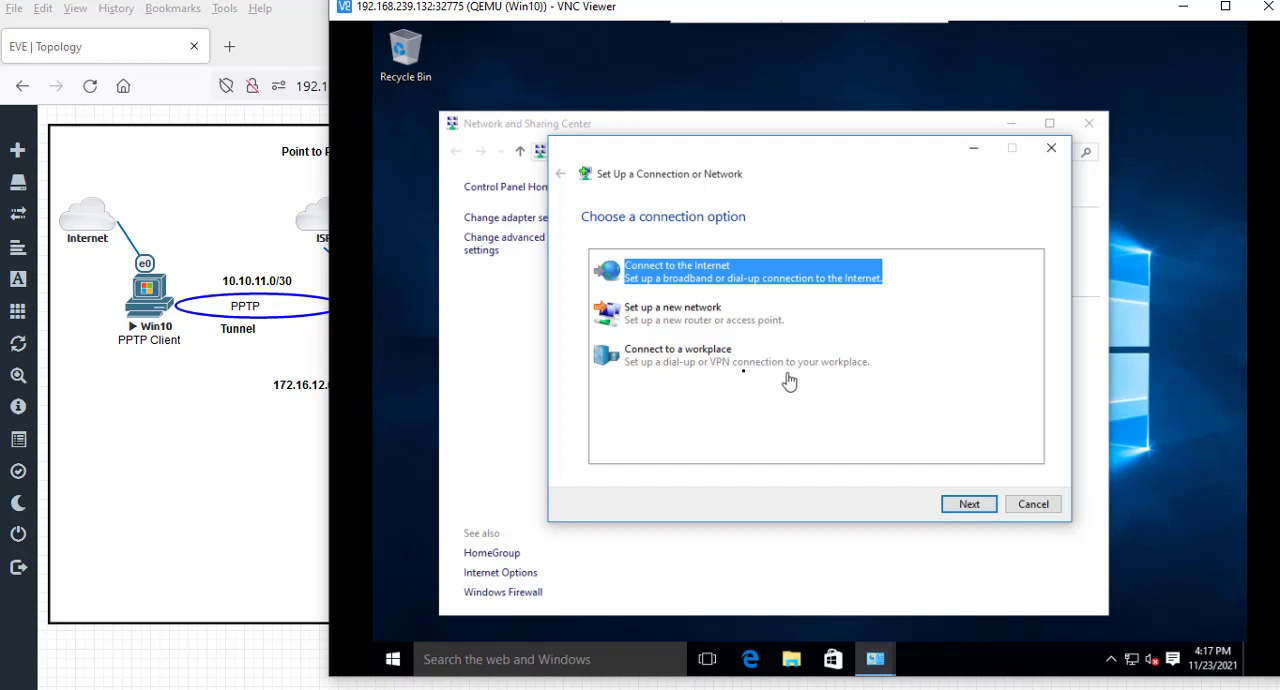
left_click(678, 358)
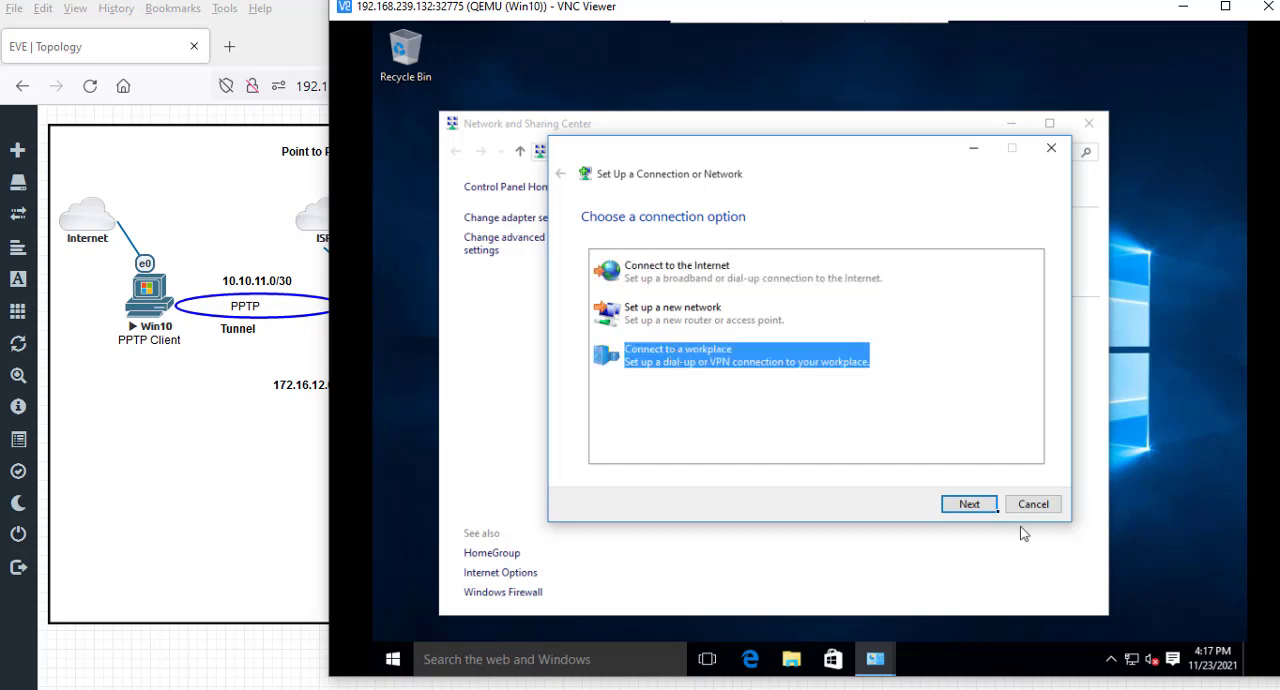
left_click(969, 504)
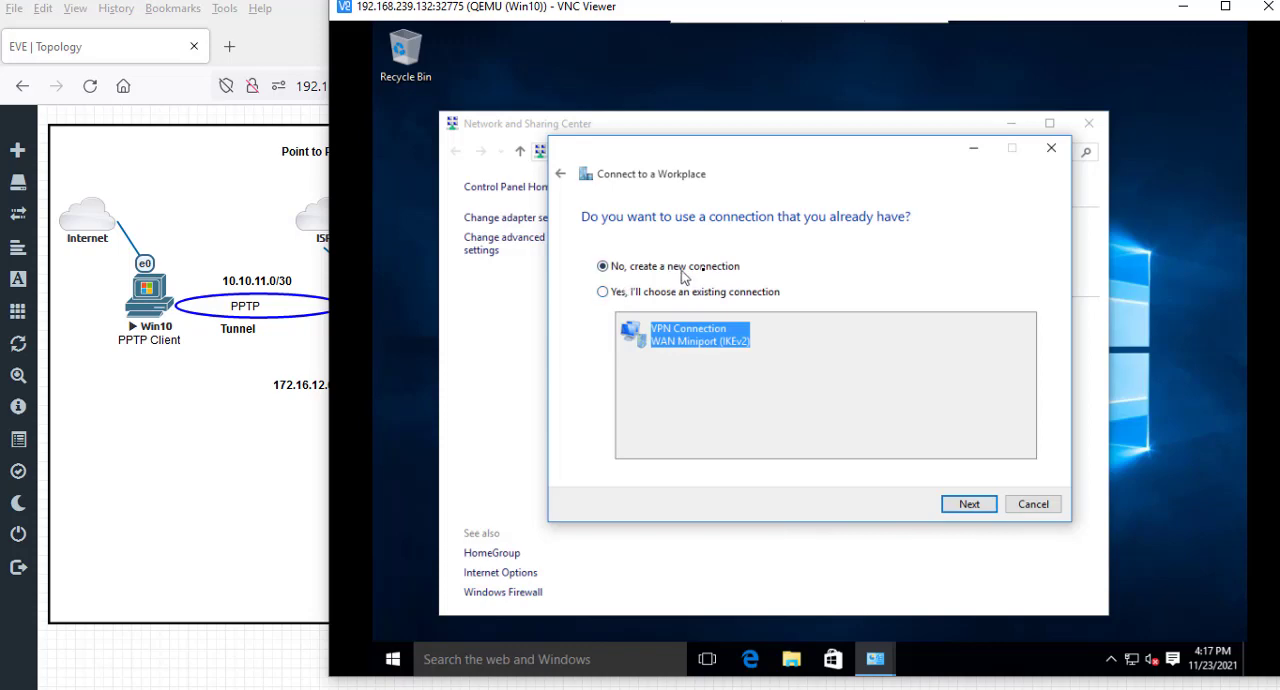
left_click(969, 505)
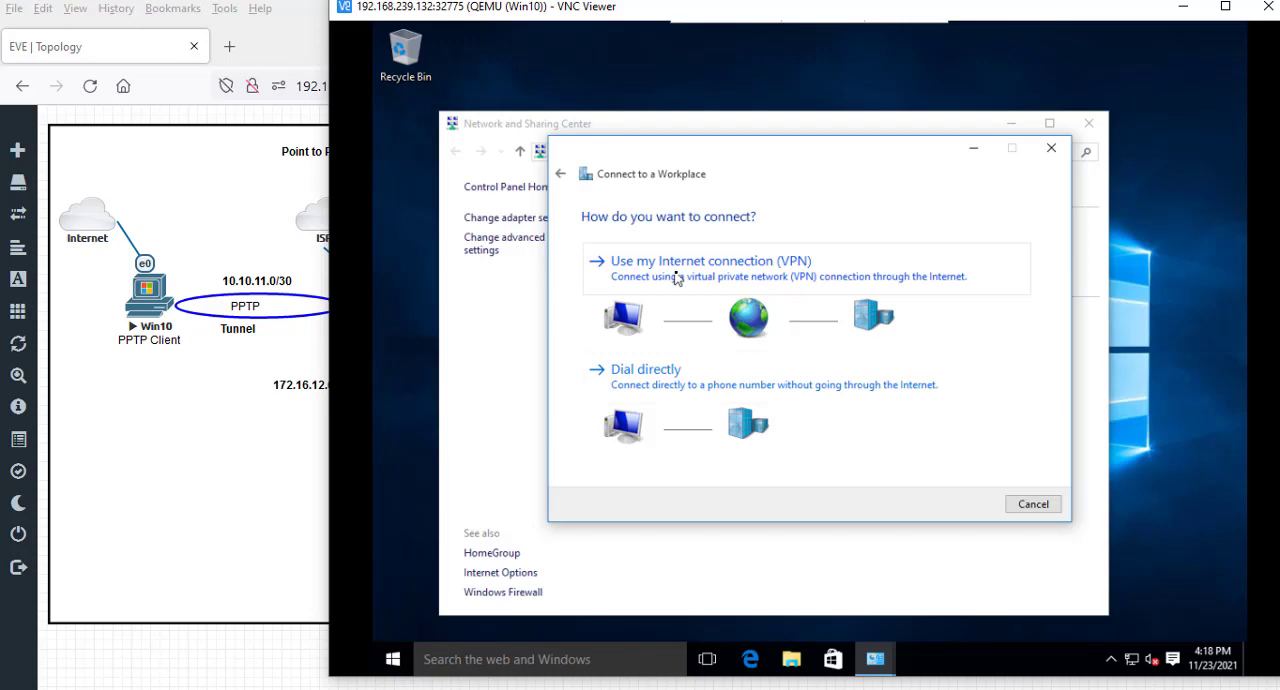
left_click(676, 279)
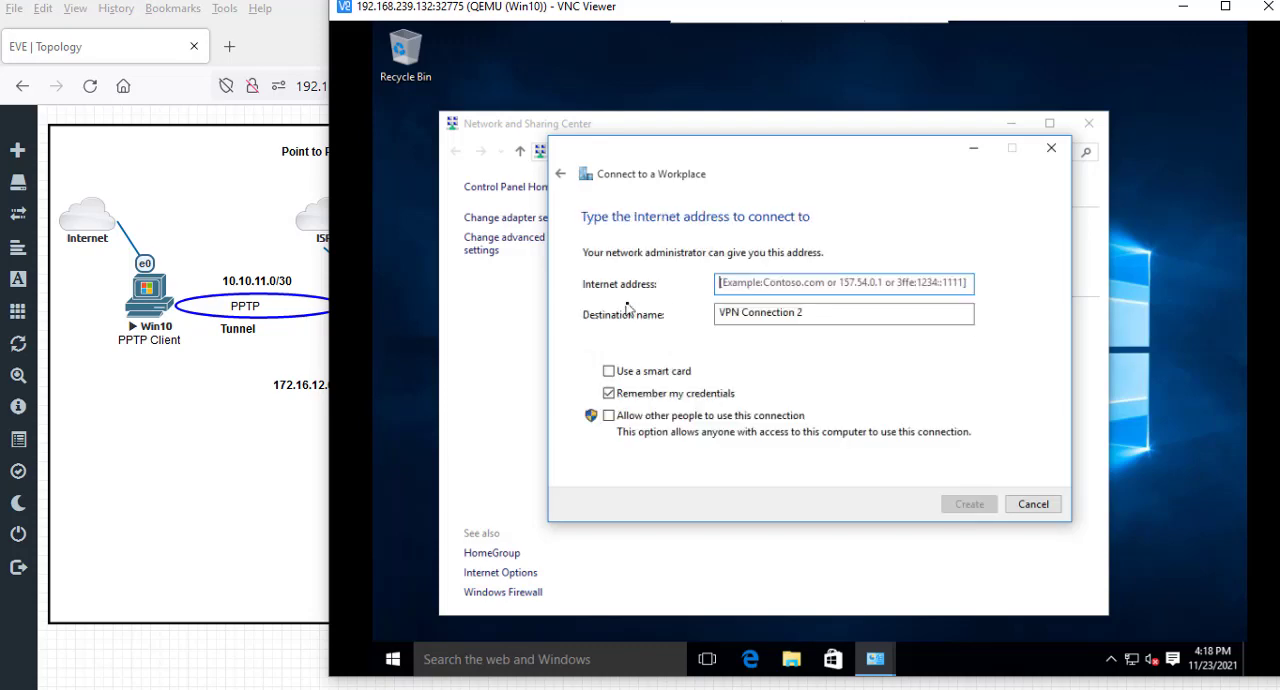
- Create the VPN connection with Internet address 192.168.239.129 and destination name VPN R1, and close the Network and Sharing Center
left_click(781, 282)
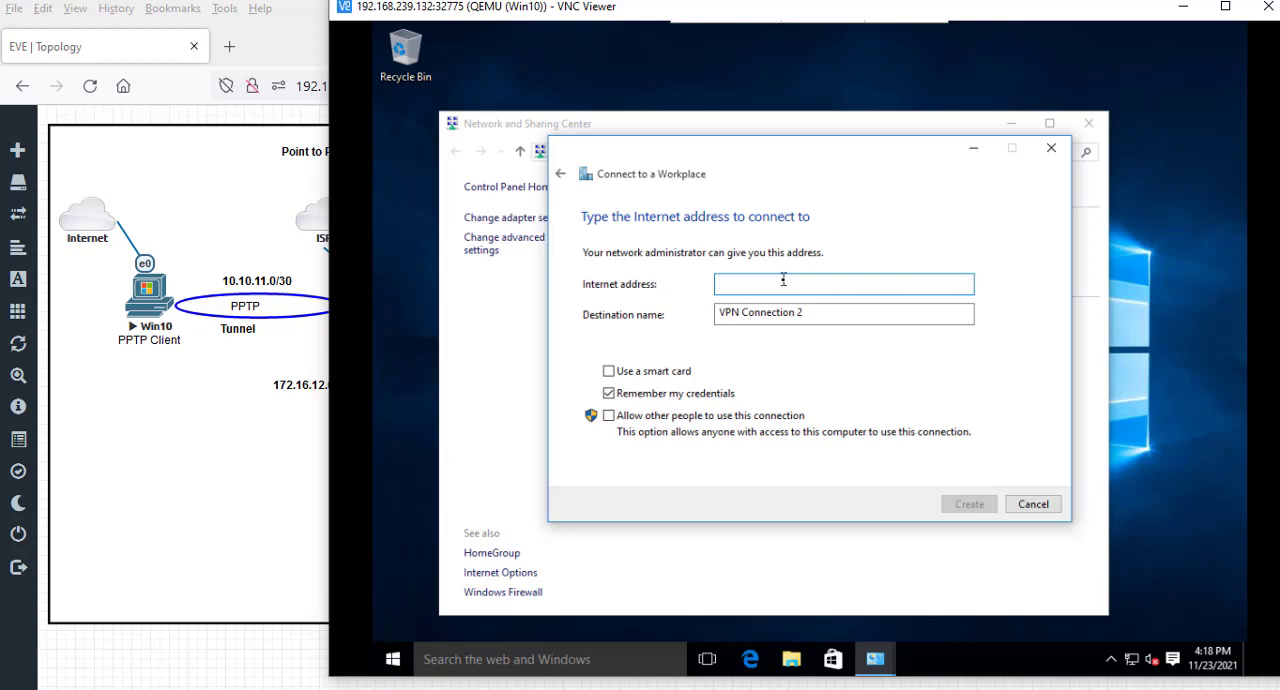
type("192.168.239.129")
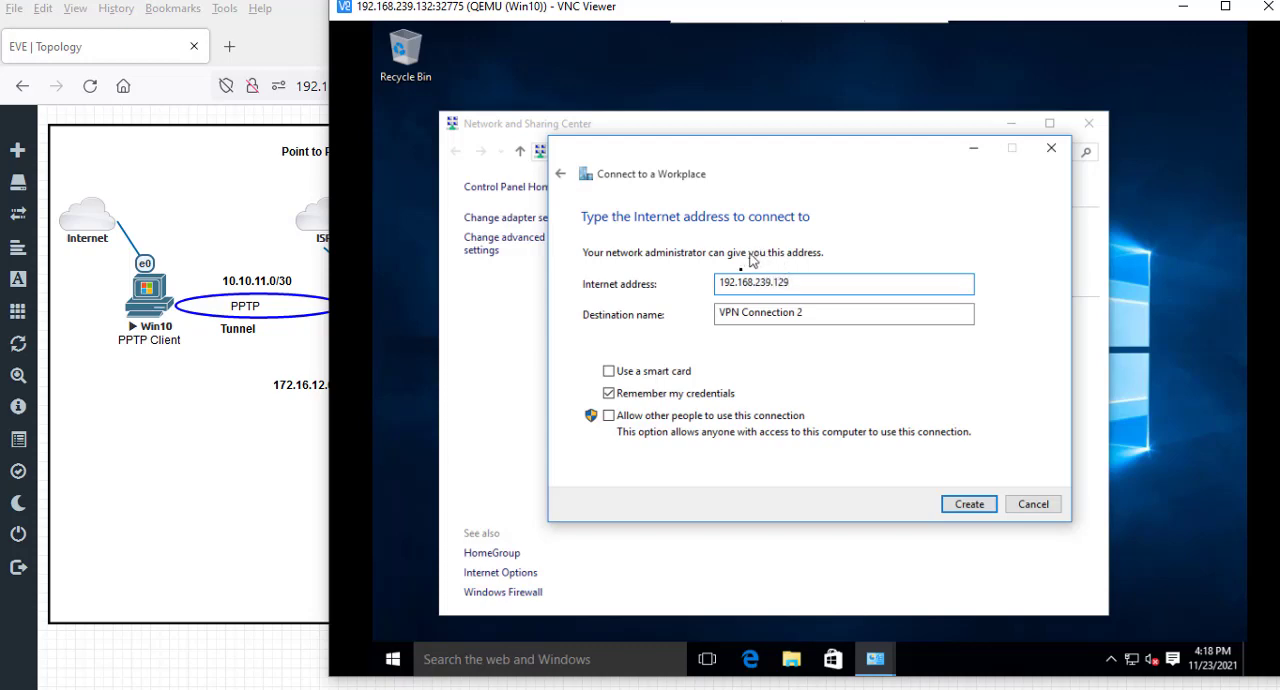
left_click(830, 311)
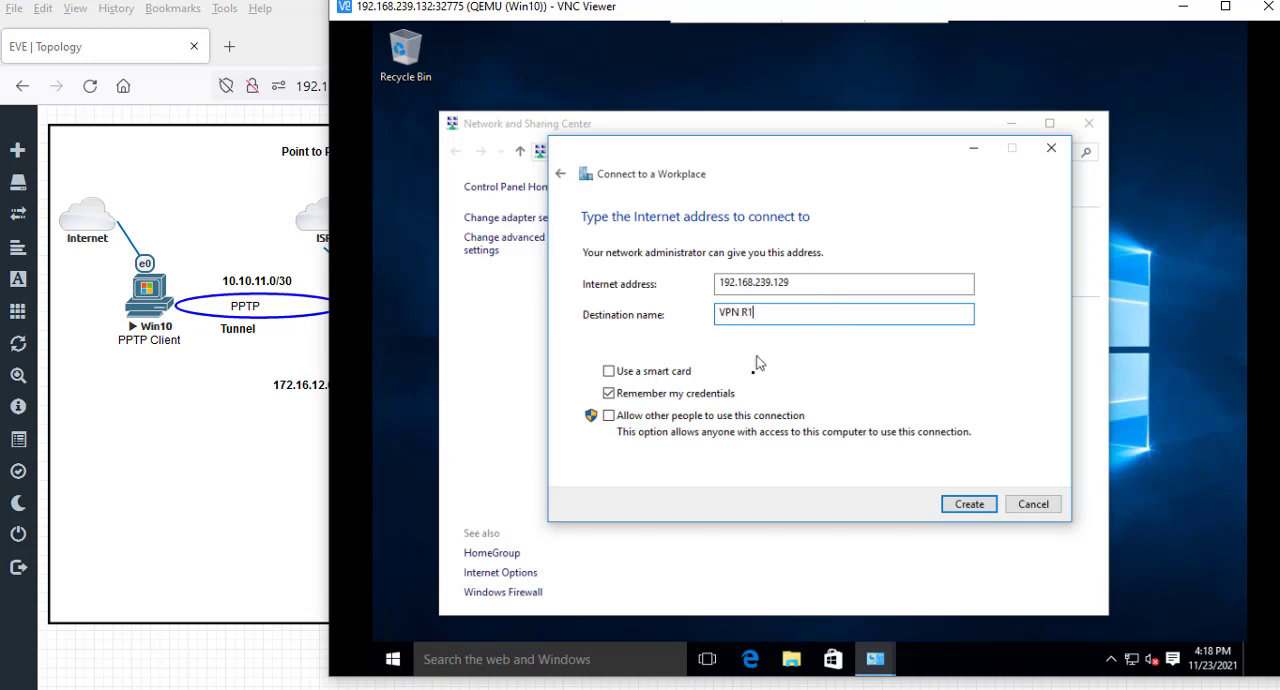
left_click(968, 504)
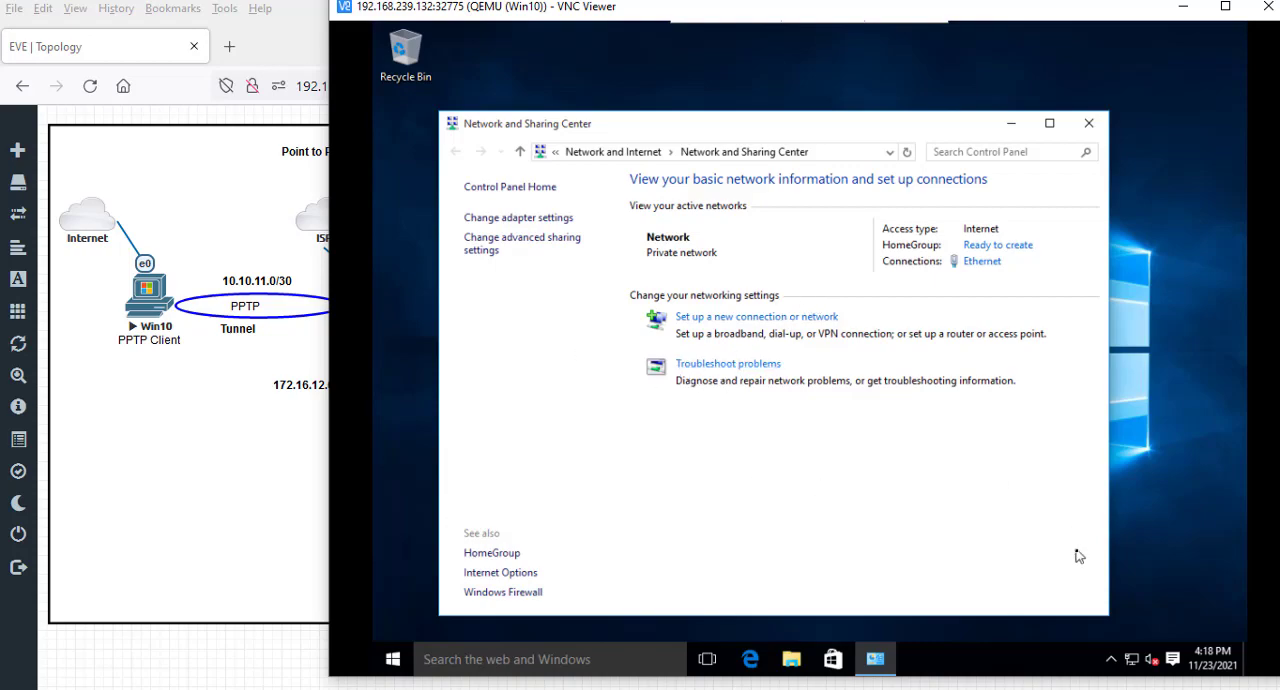
left_click(1089, 123)
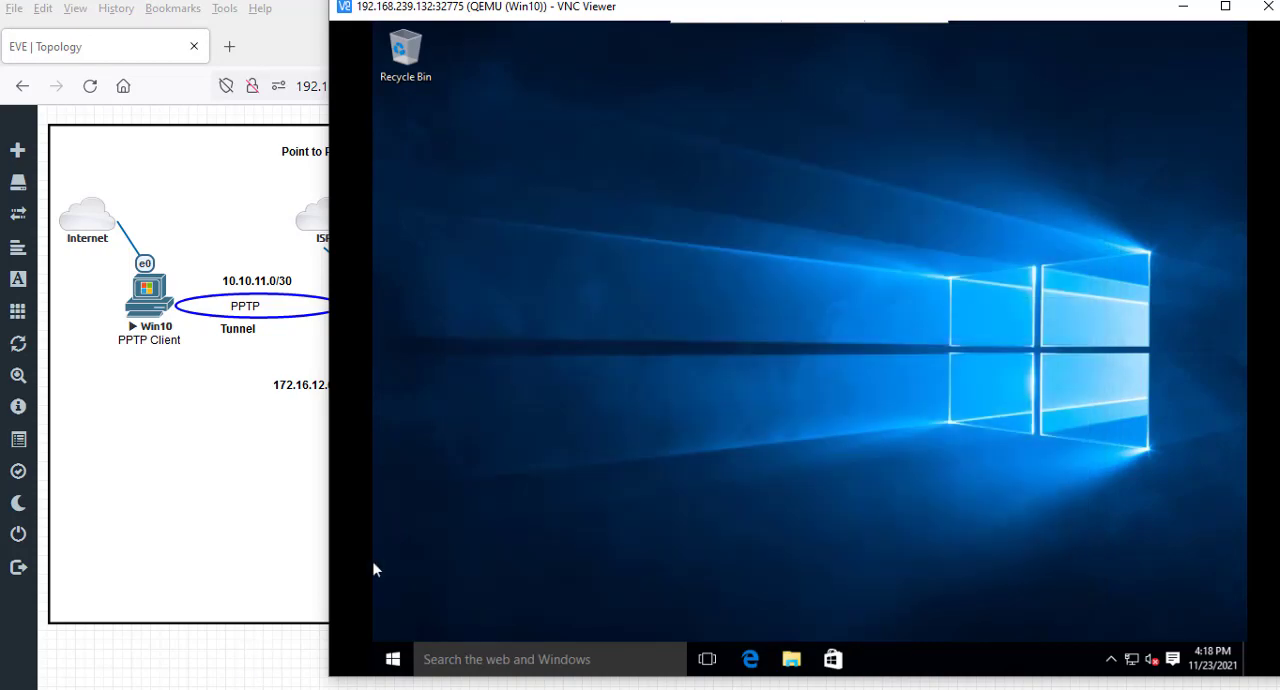
- Find the Windows VPN settings and open the advanced options of the VPN R1 connection
left_click(393, 660)
type("vpn")
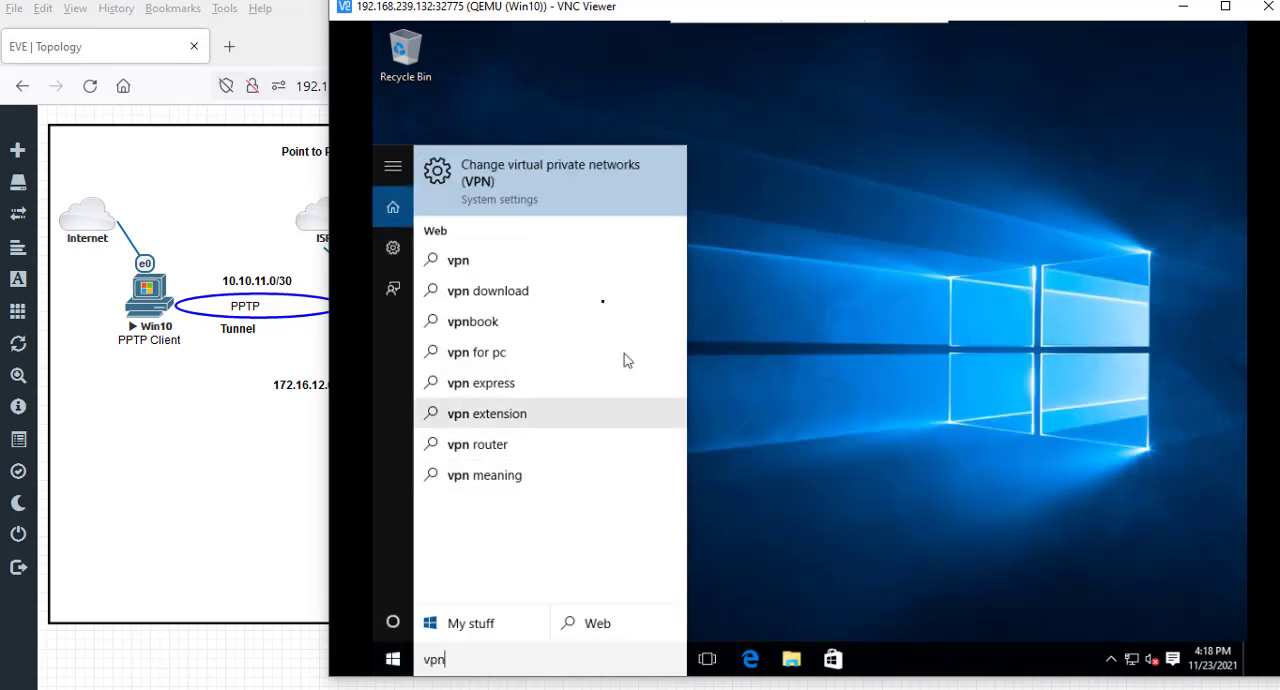
left_click(566, 192)
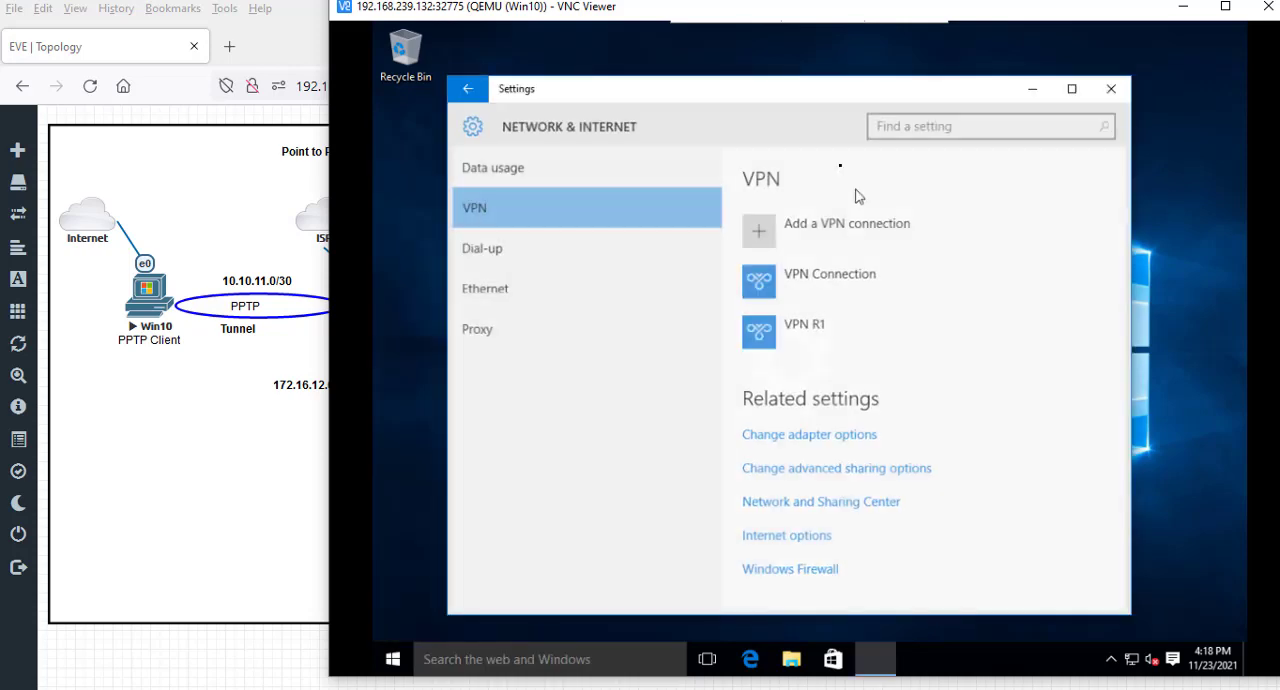
left_click(807, 344)
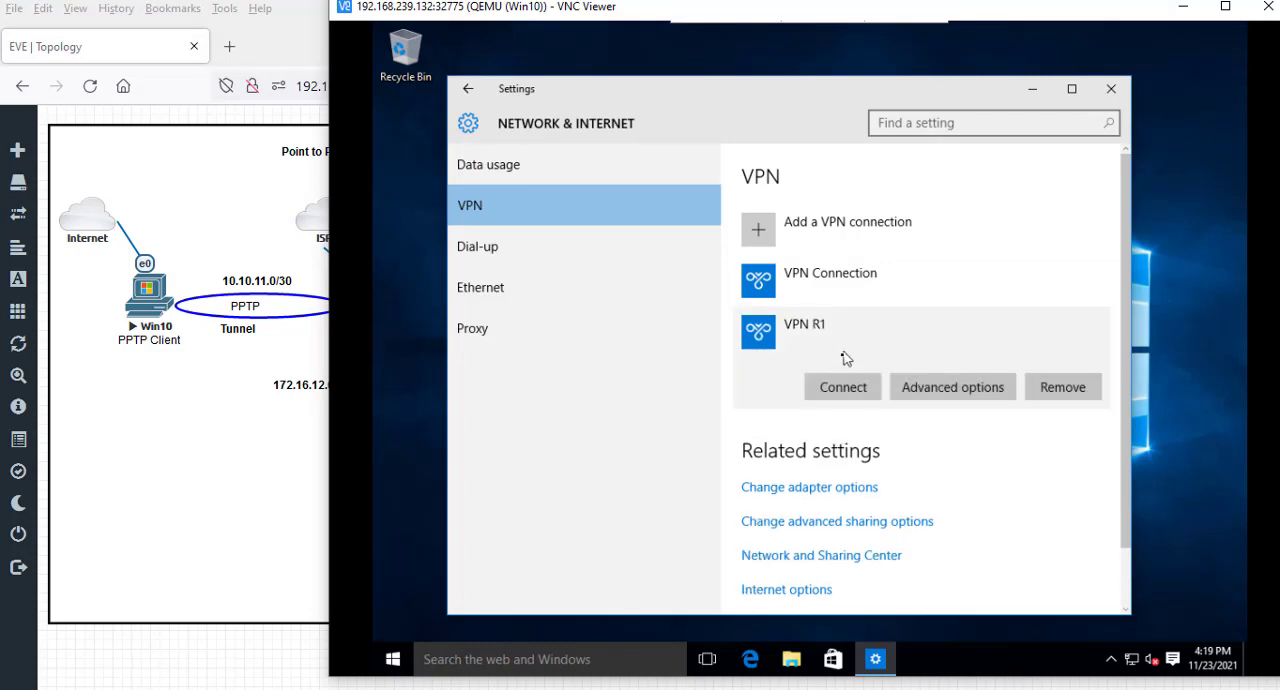
left_click(959, 390)
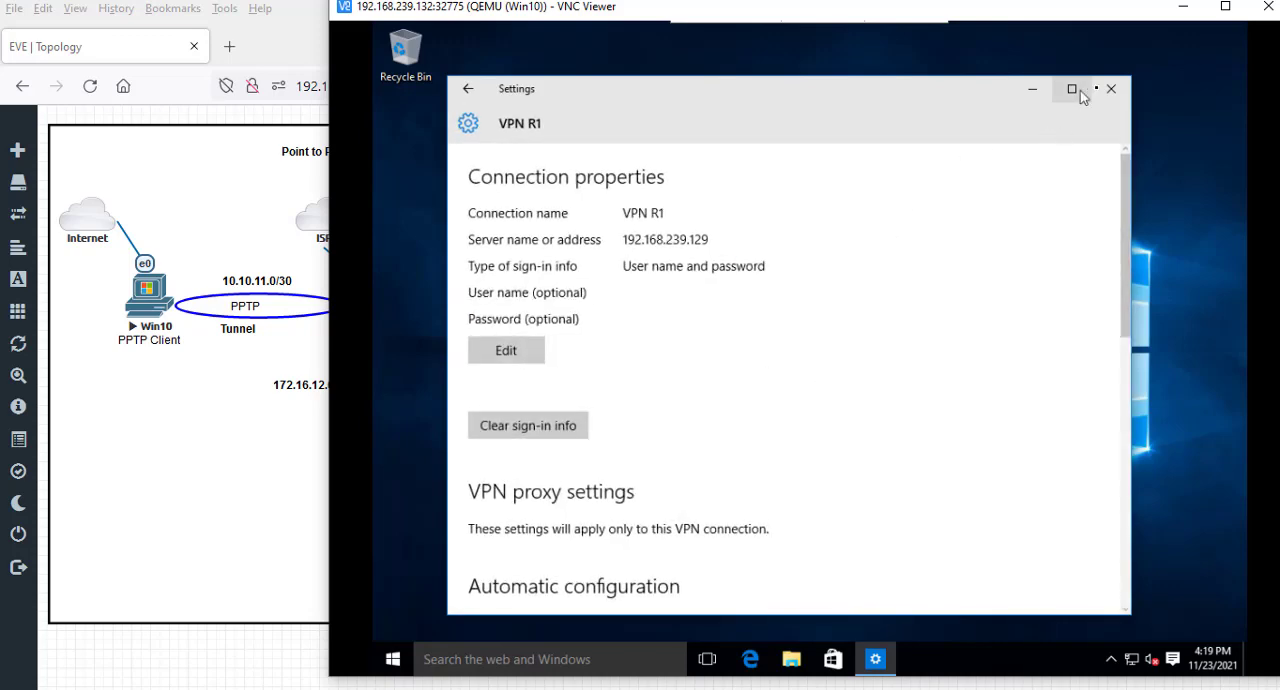
left_click(1115, 90)
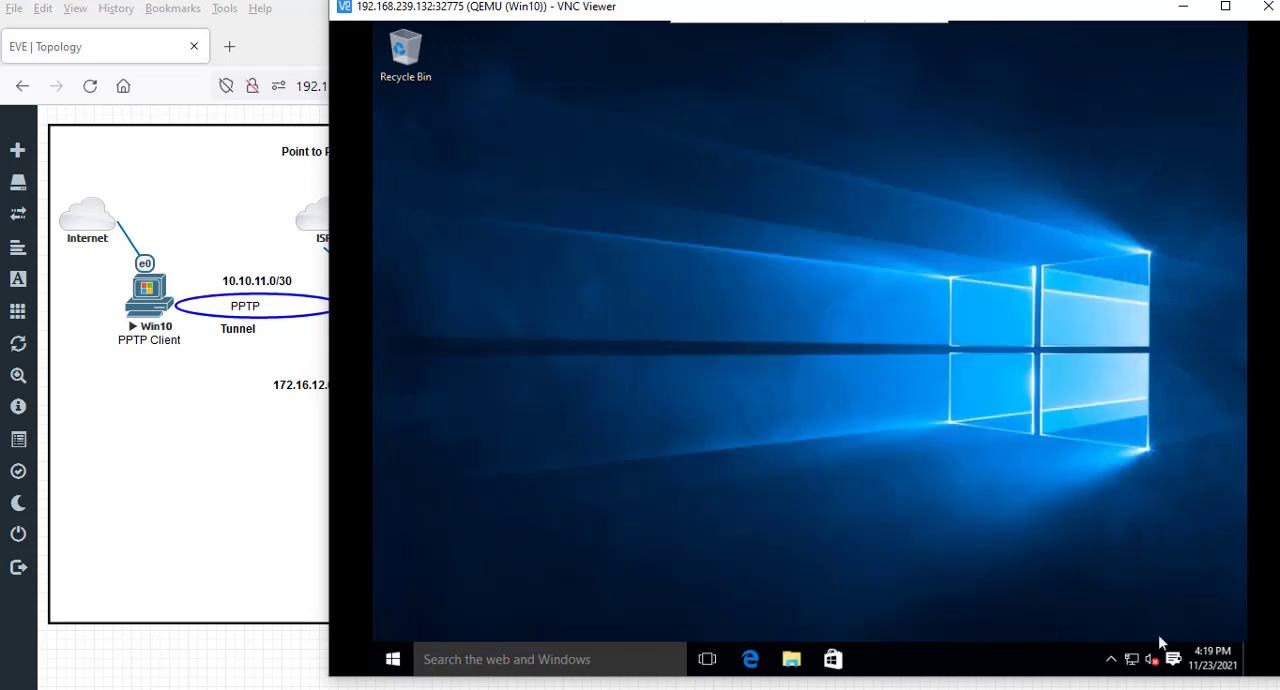
right_click(1132, 659)
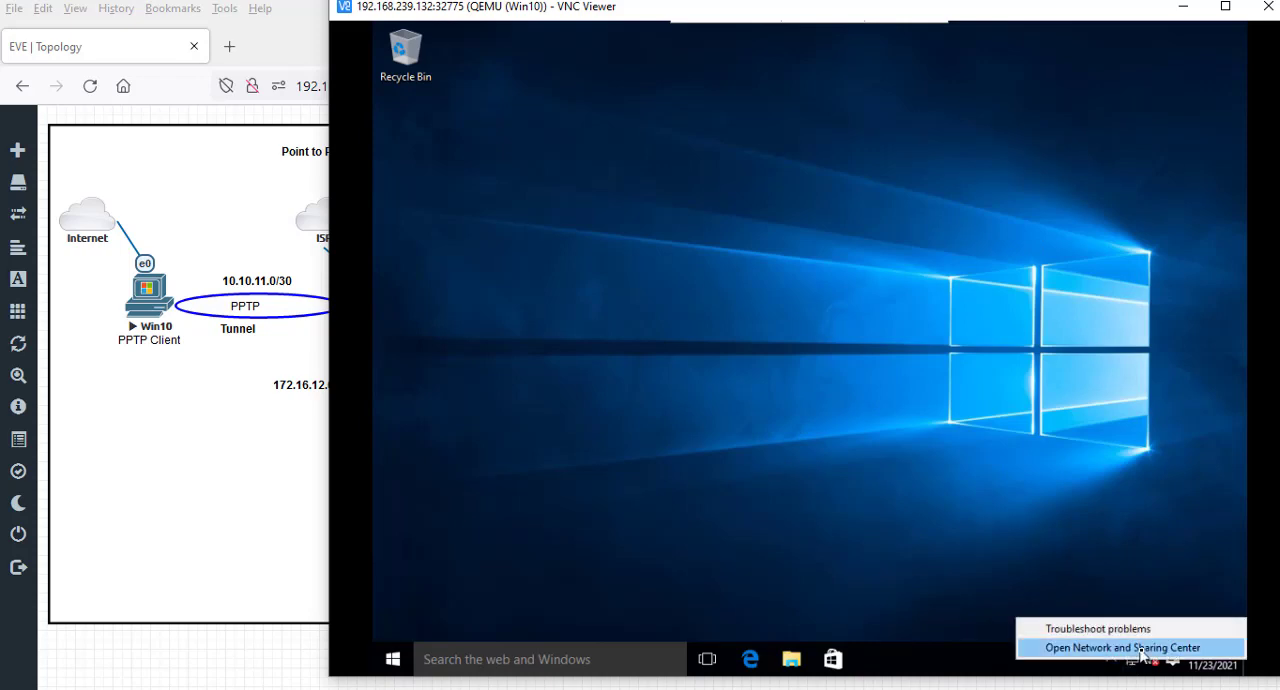
left_click(1142, 648)
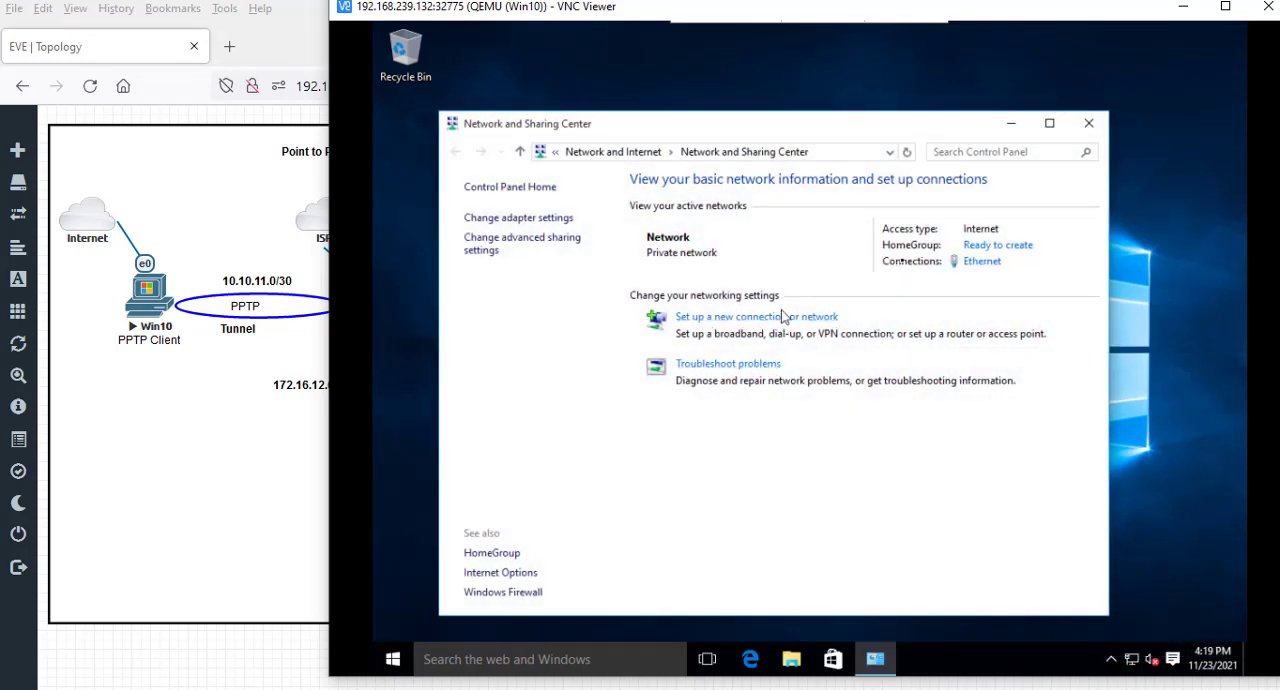
left_click(1088, 123)
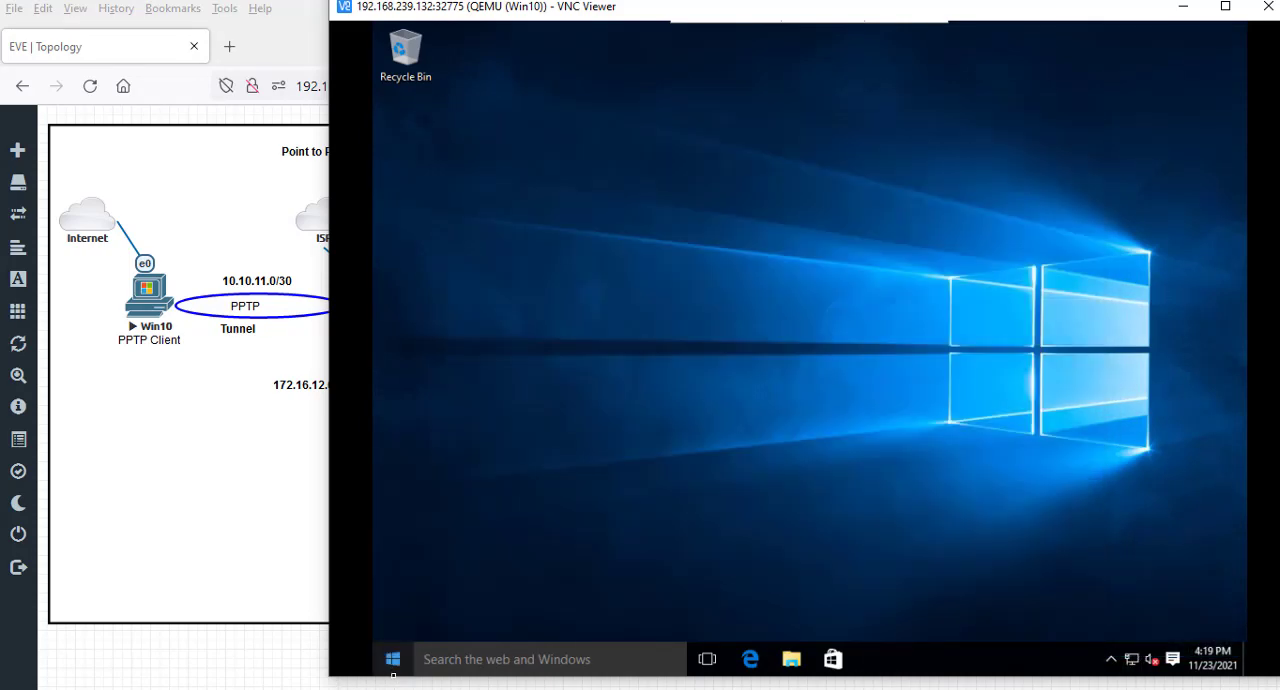
- Search Windows for vpn and open the virtual private network settings
left_click(393, 664)
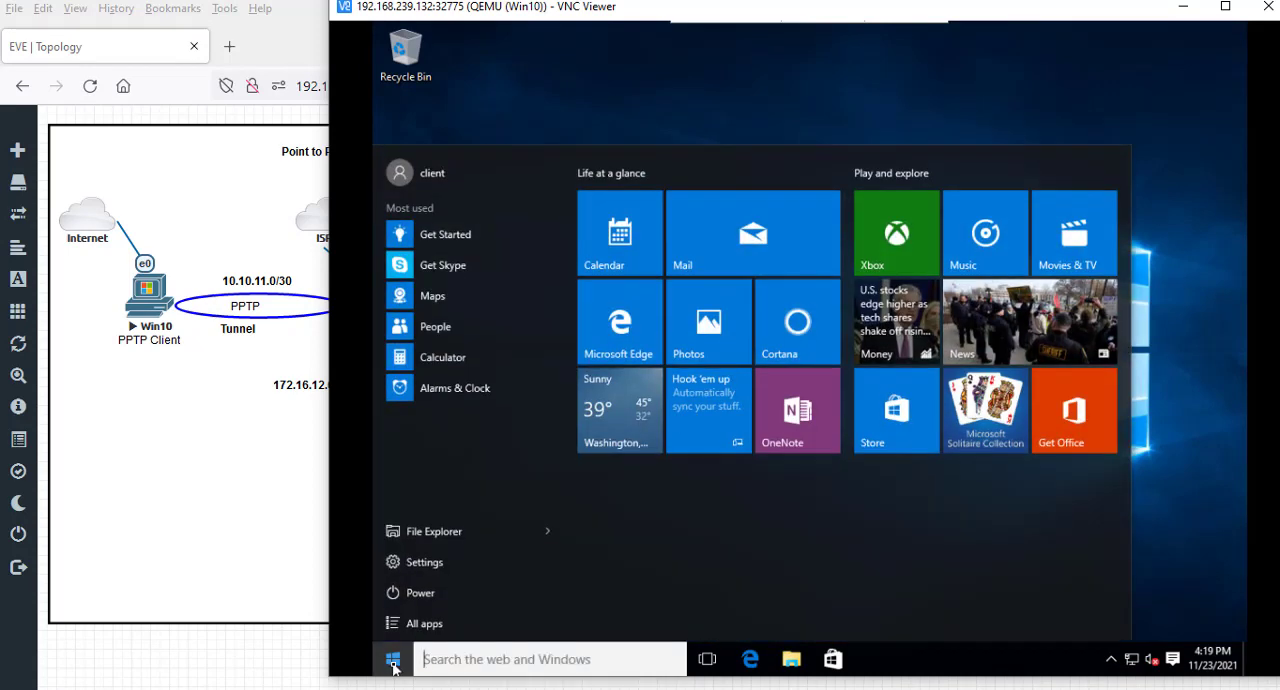
type("vpn")
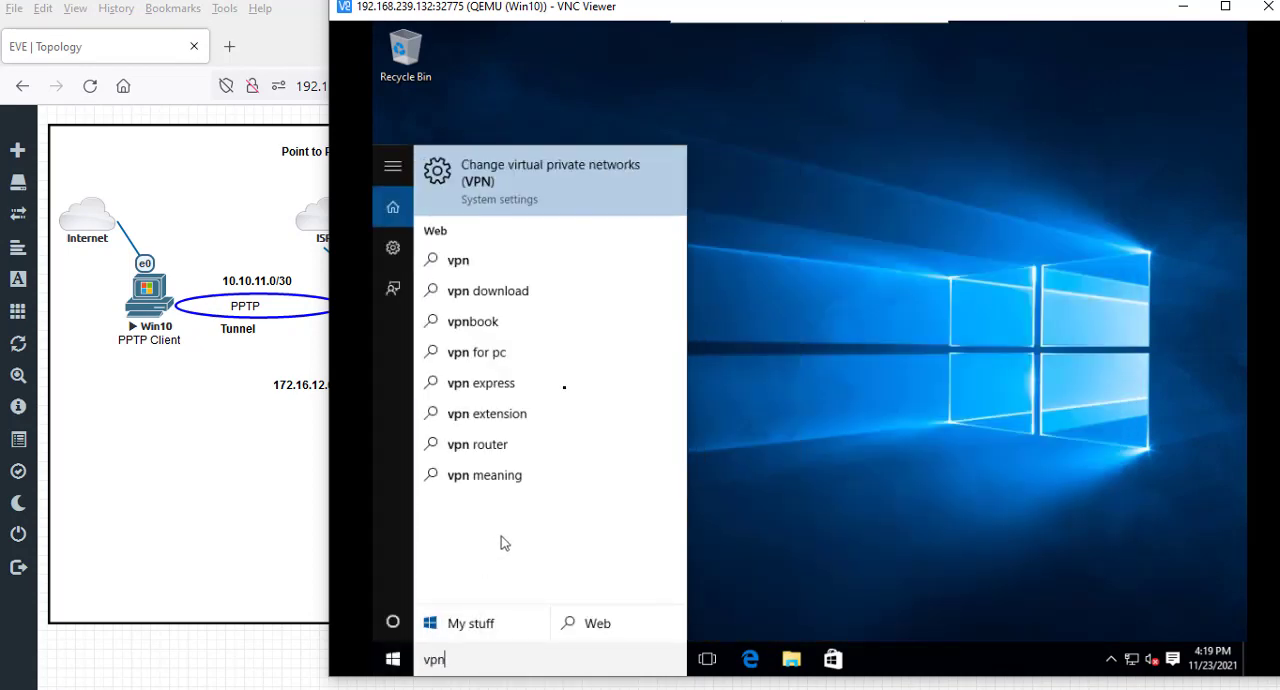
left_click(503, 201)
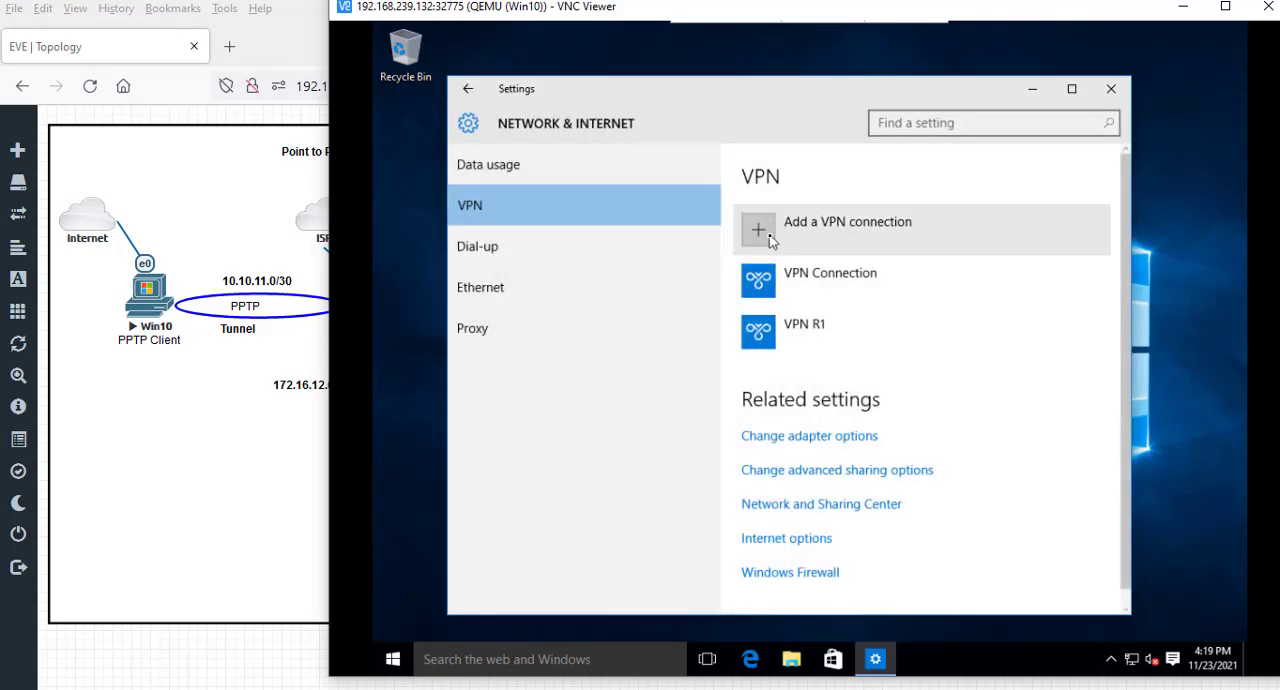
left_click(789, 250)
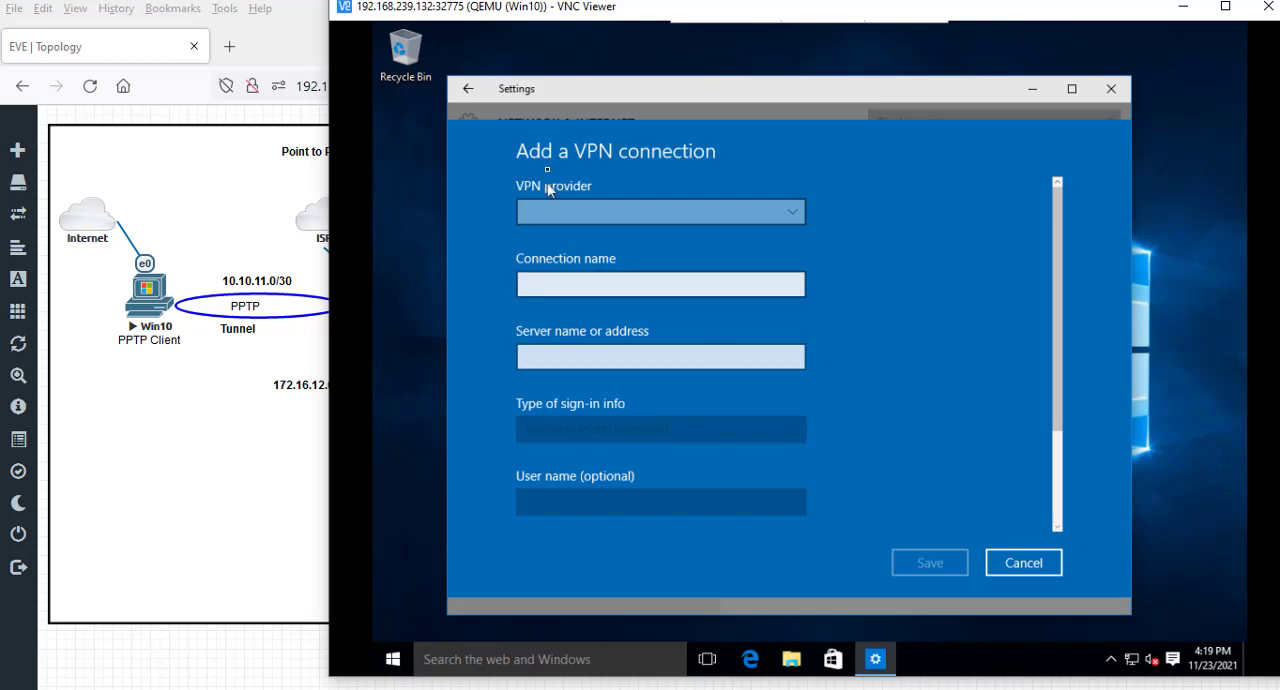
scroll(574, 326, "down", 3)
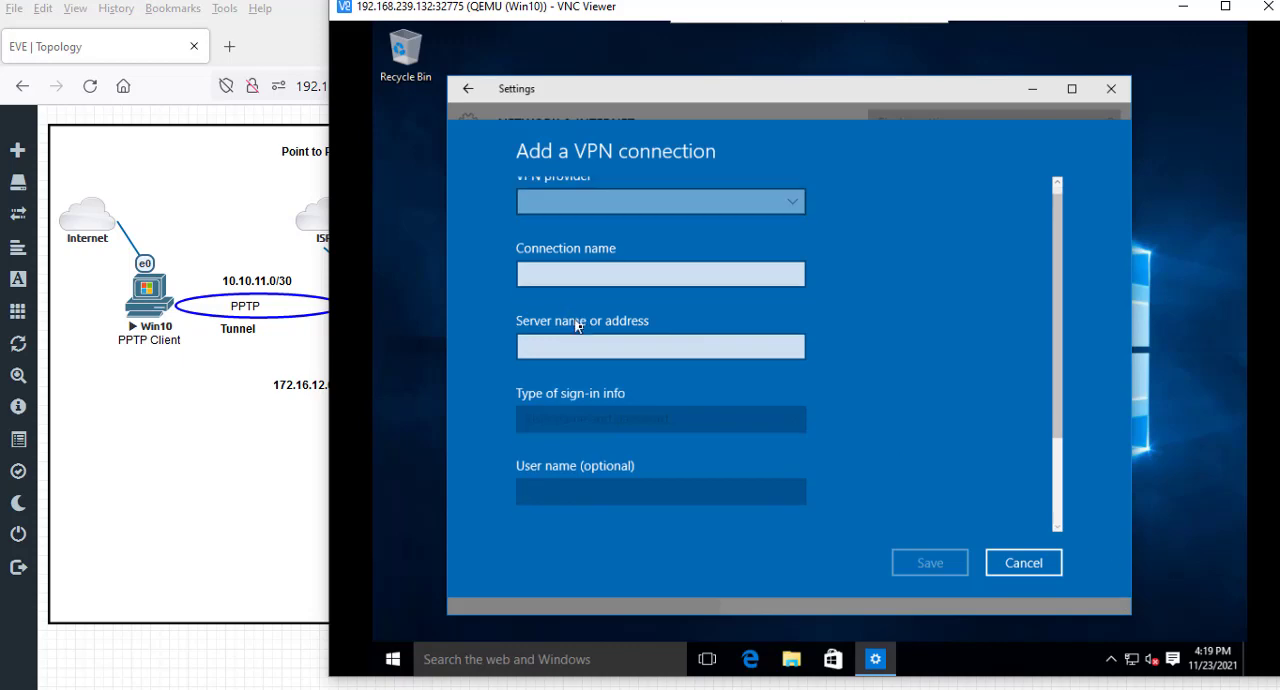
left_click(1021, 566)
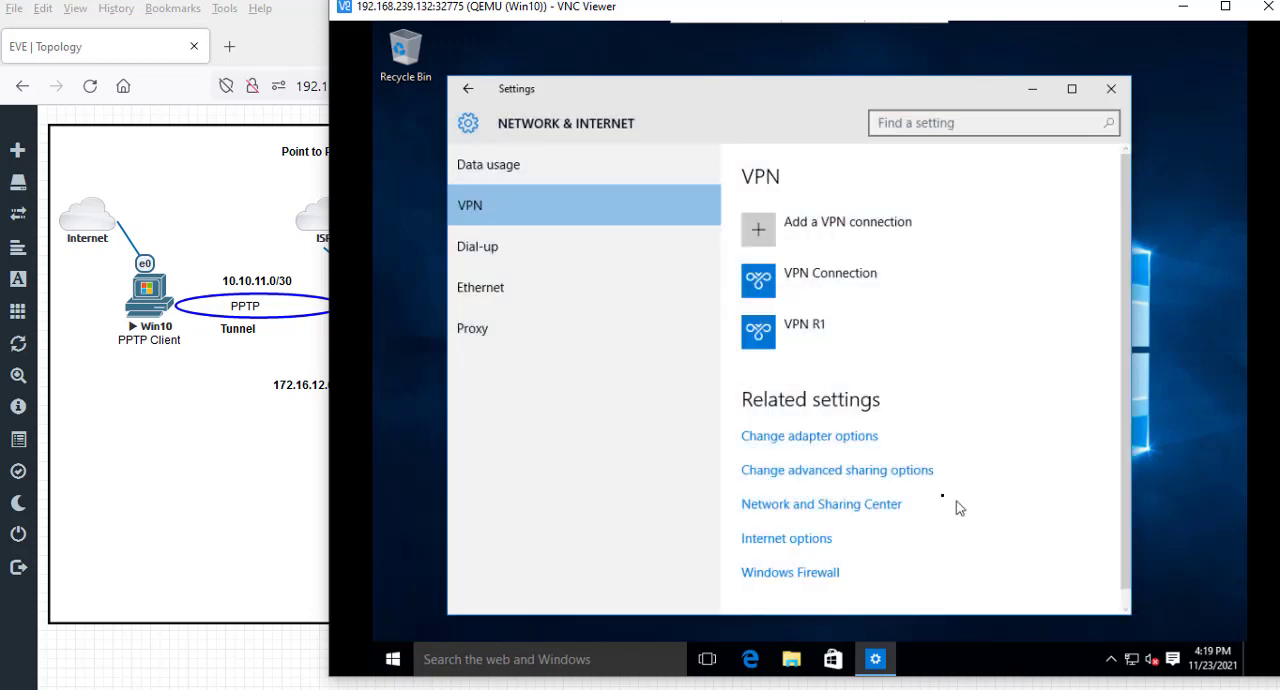
- Remove the existing VPN R1 and VPN Connection entries, and close the Settings window
left_click(797, 338)
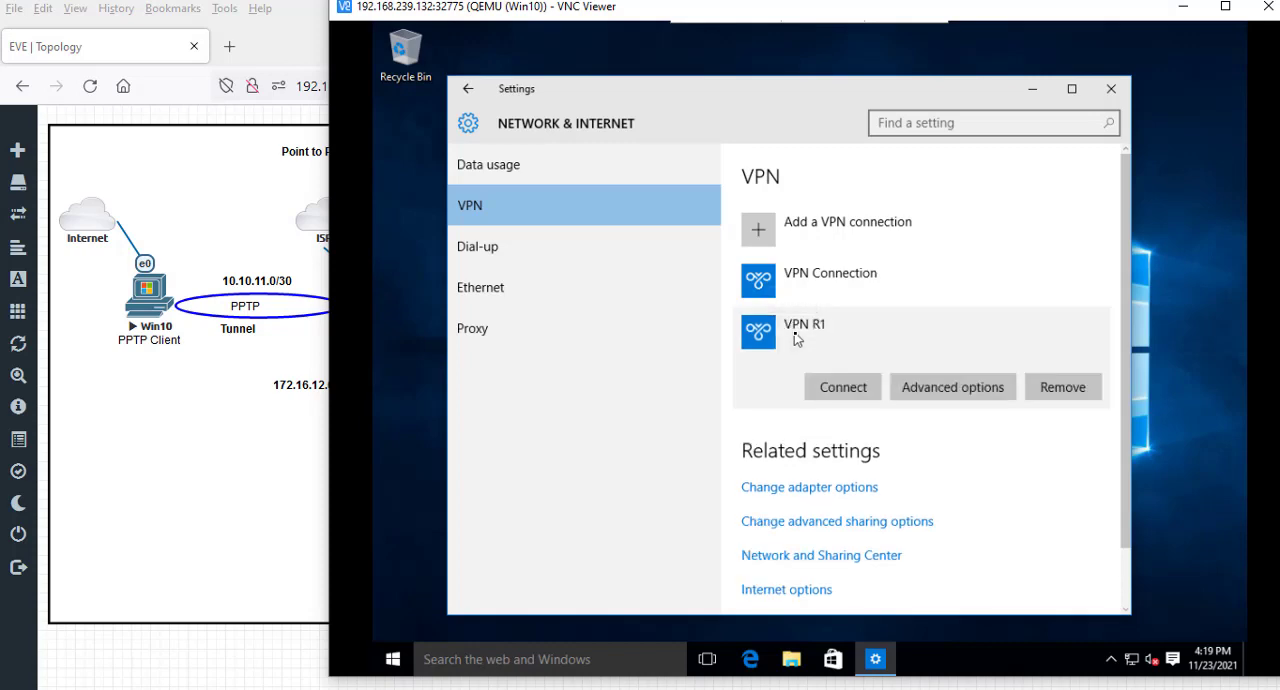
left_click(1065, 394)
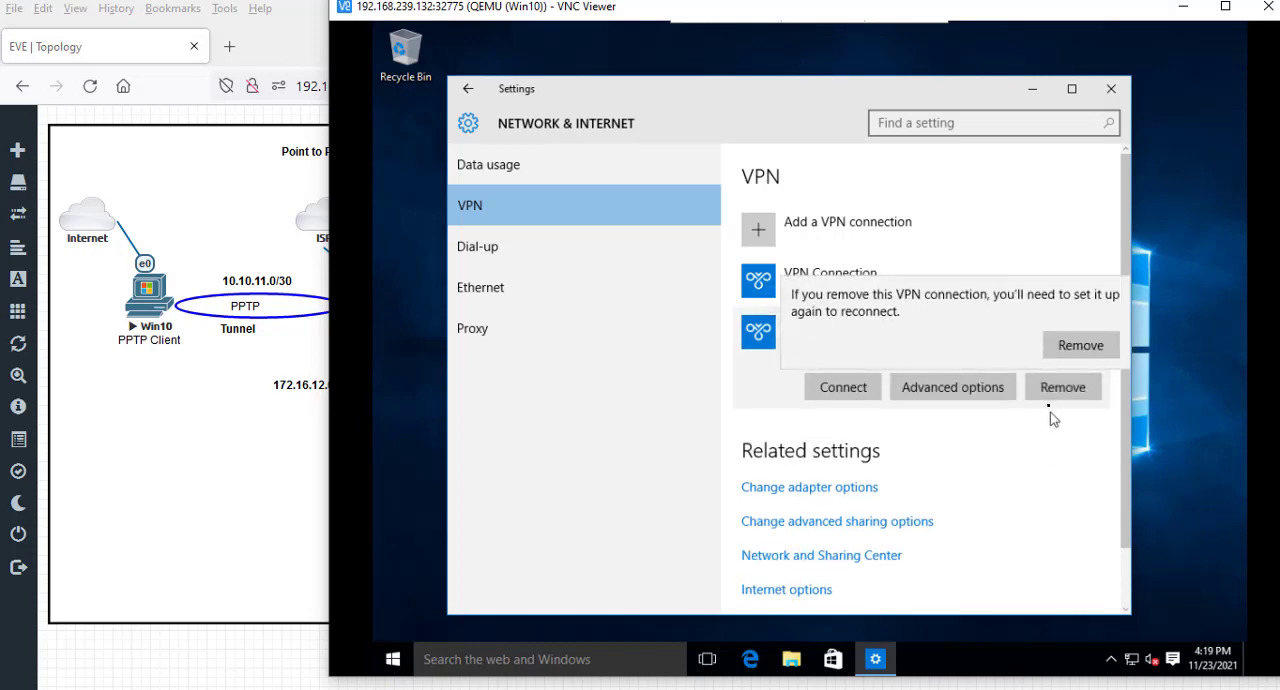
left_click(1076, 345)
left_click(836, 290)
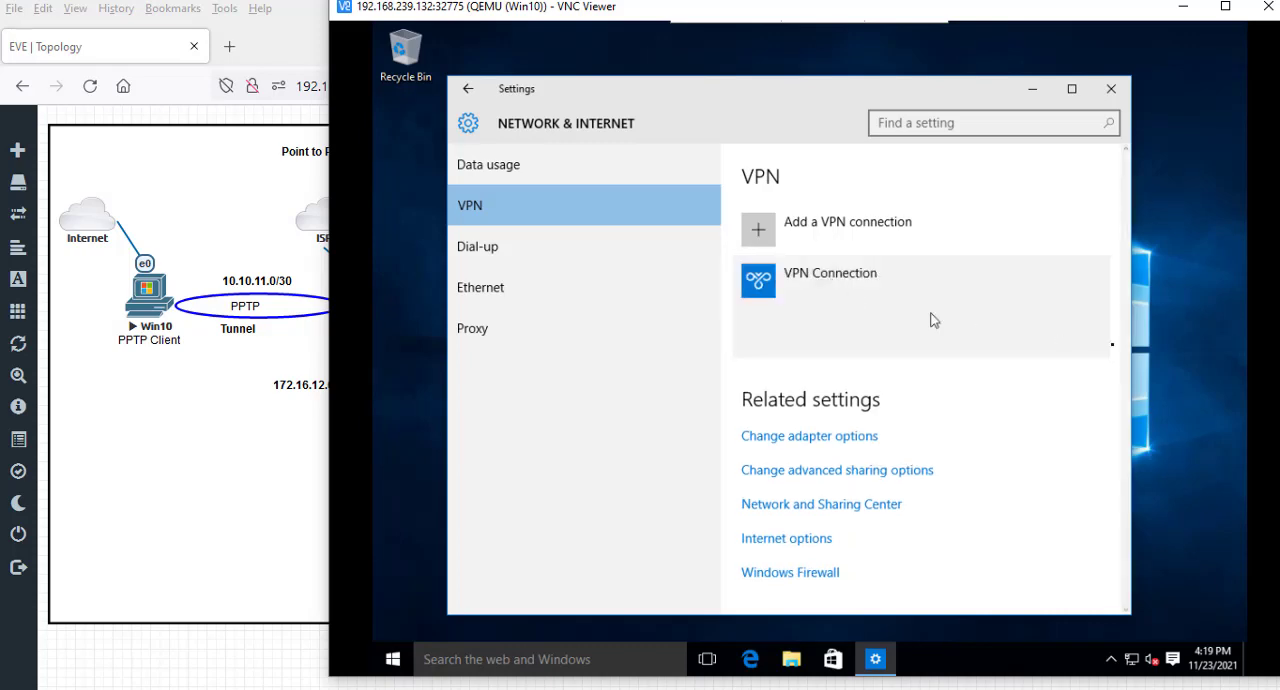
left_click(1063, 338)
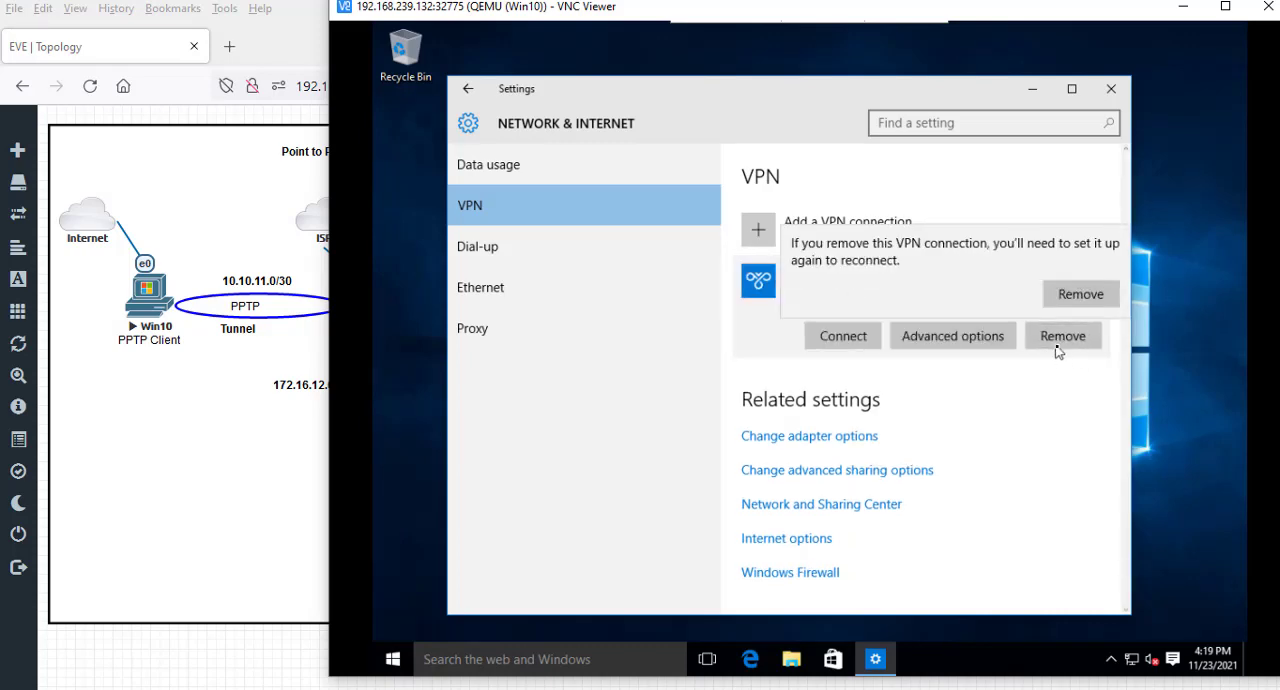
left_click(1071, 294)
left_click(1110, 88)
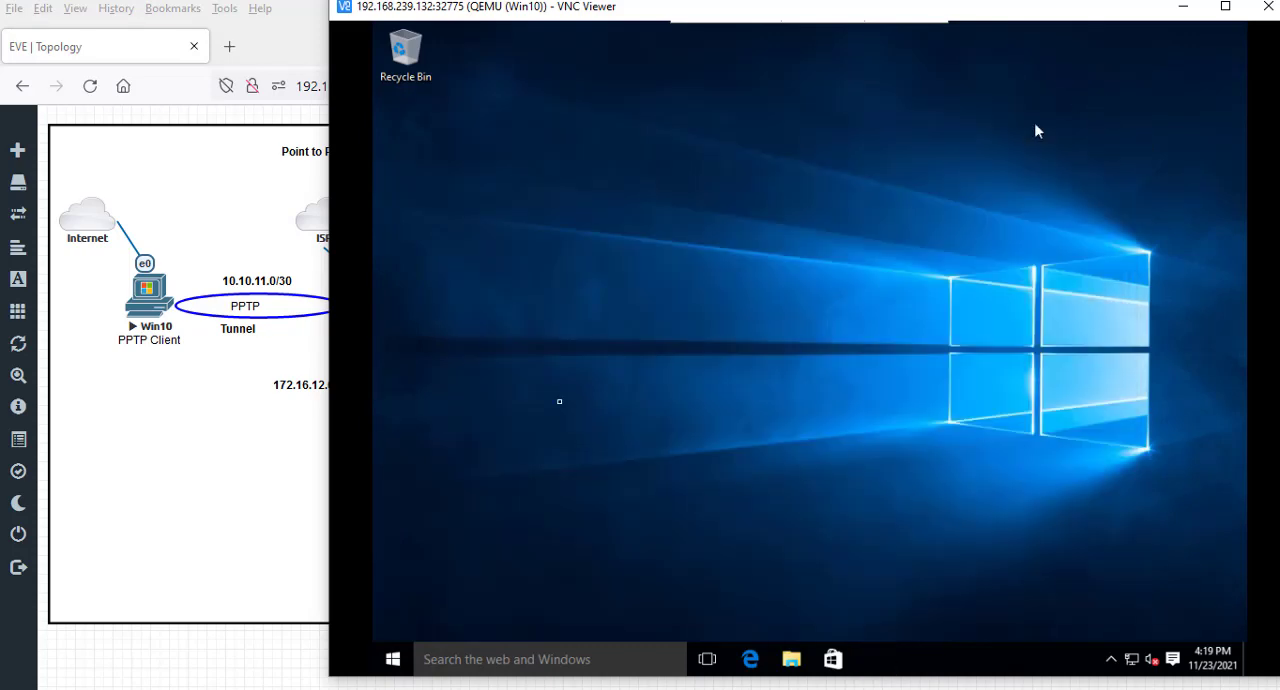
- Reopen the Windows VPN settings and start a new VPN connection with Windows (built-in) as the provider
left_click(392, 661)
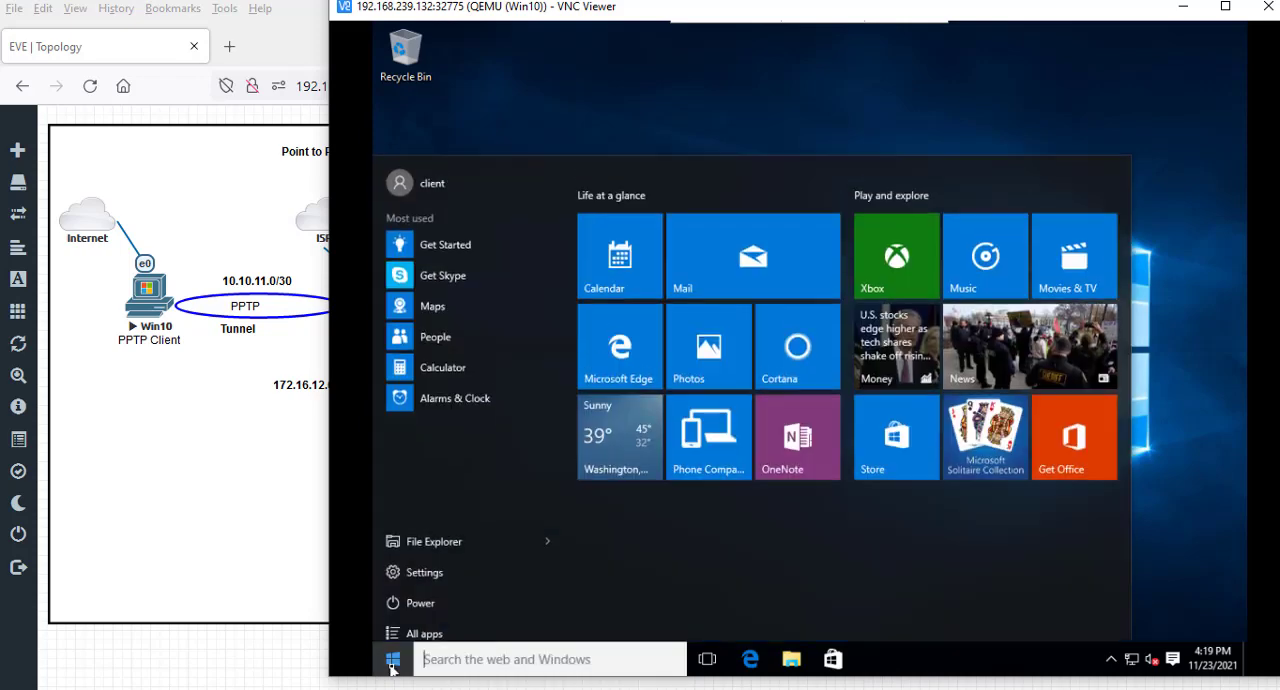
type("vpn")
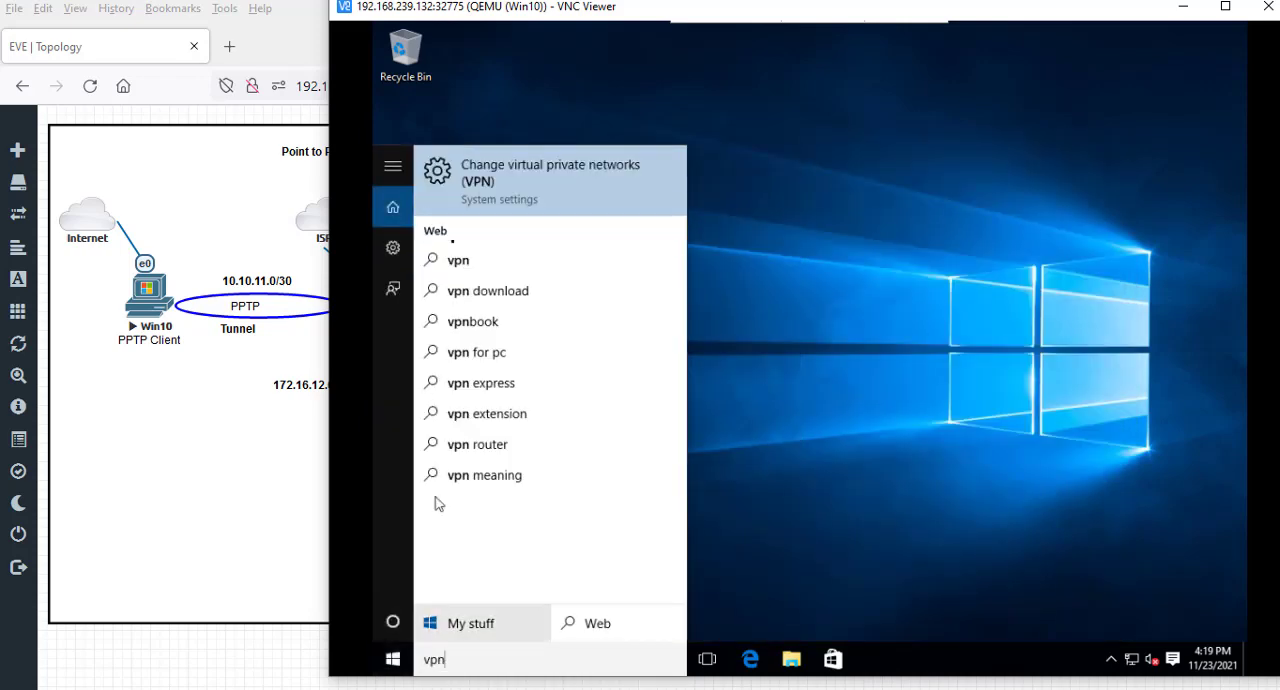
left_click(536, 175)
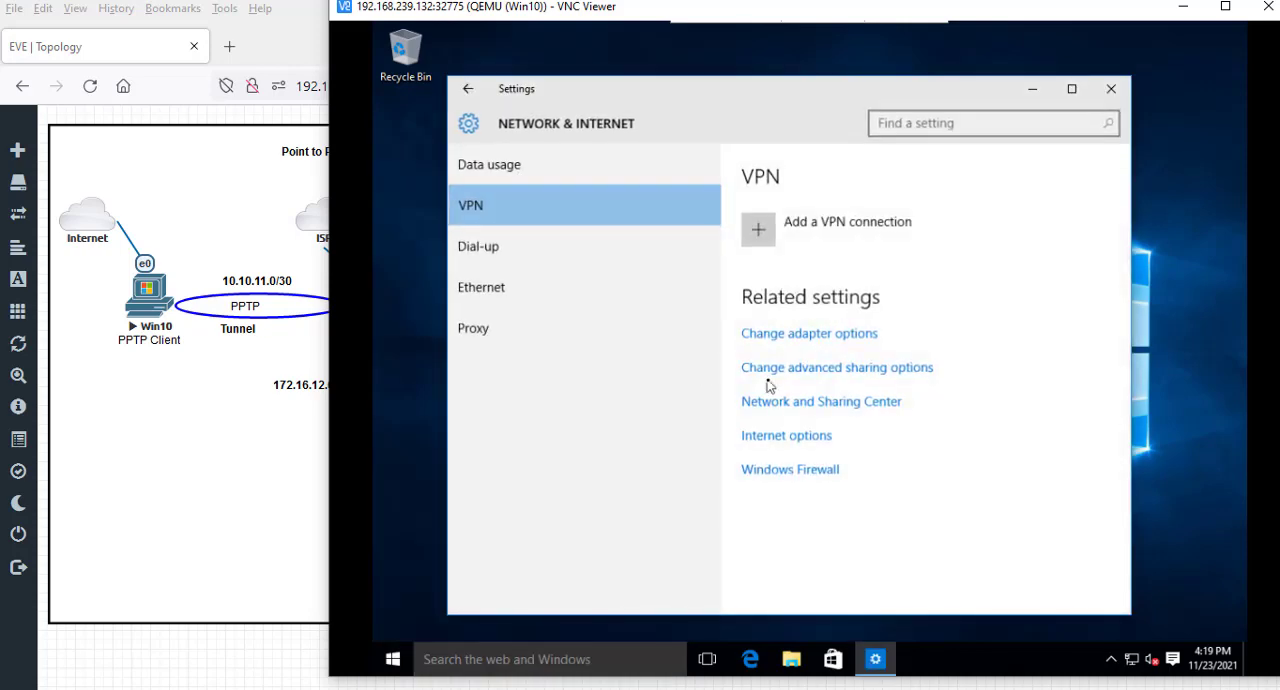
left_click(767, 239)
left_click(651, 213)
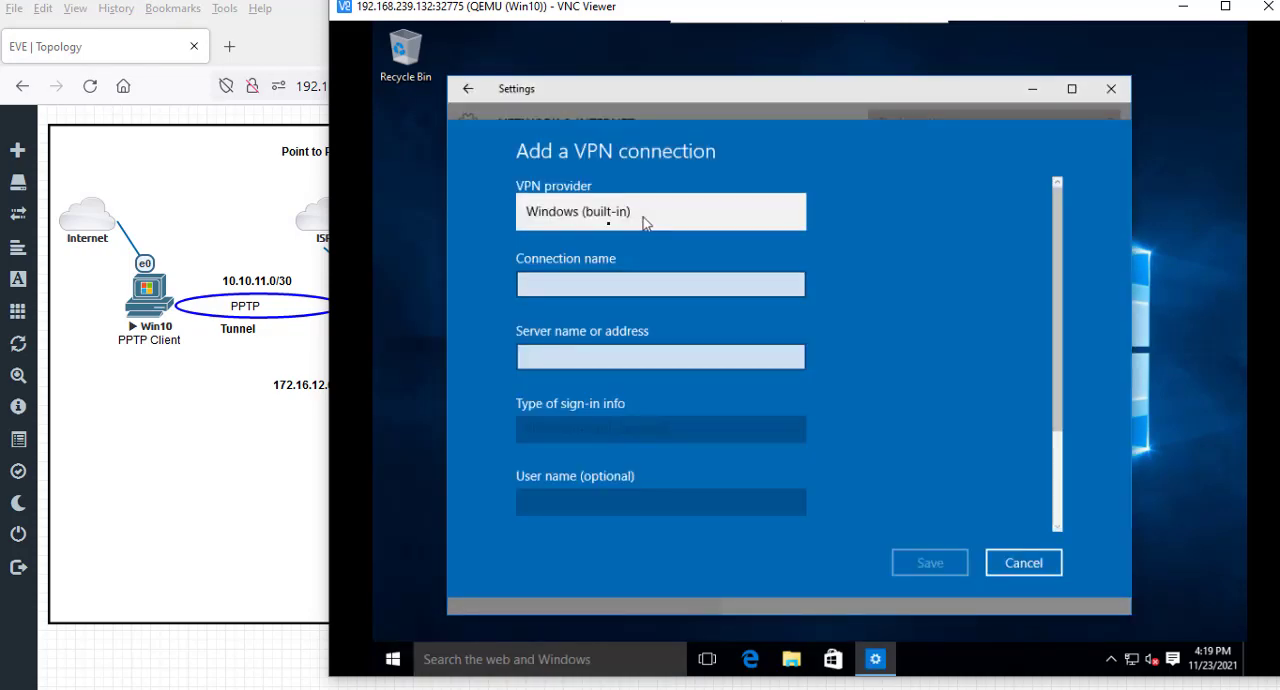
left_click(586, 215)
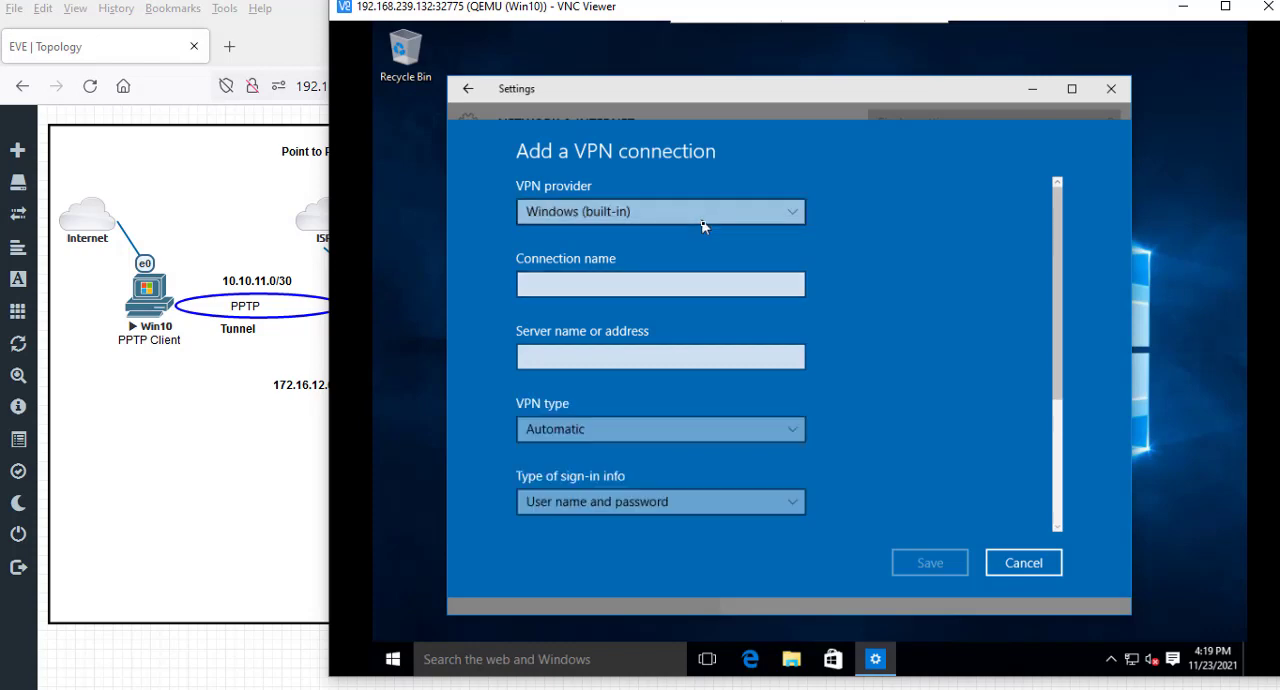
- Name the connection VPN R1, with server address 192.168.239.129 and VPN type Point to Point Tunneling Protocol (PPTP)
left_click(733, 288)
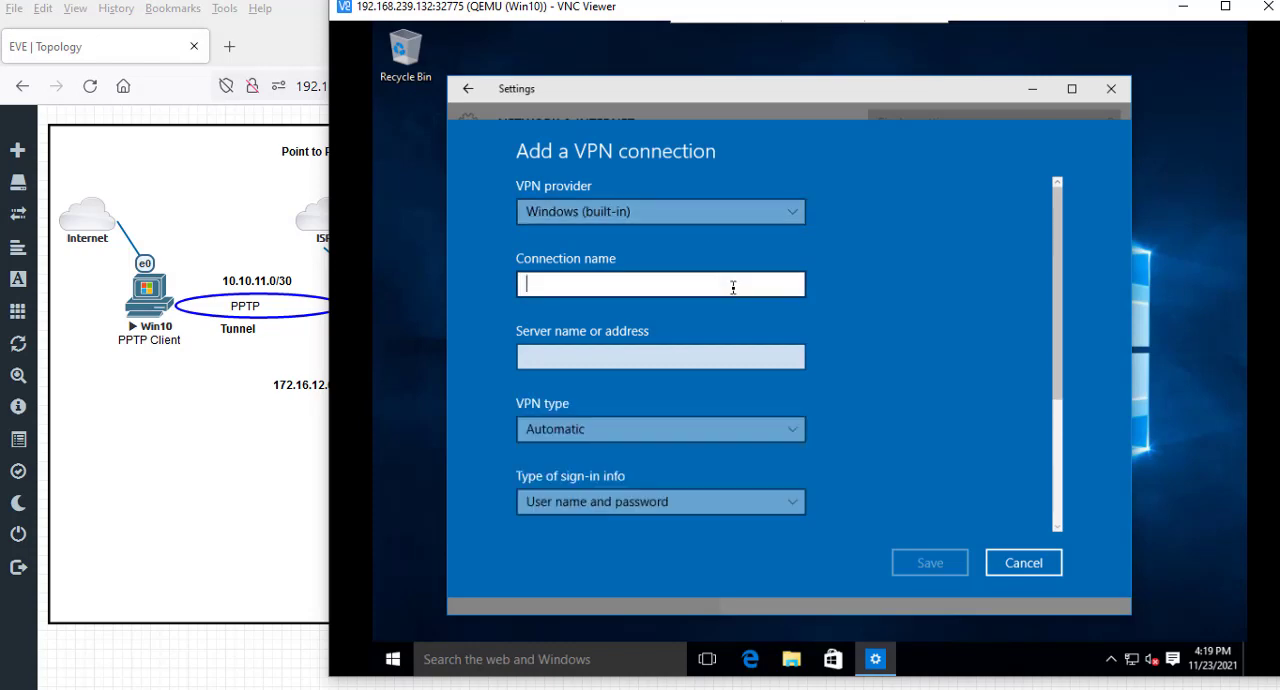
type("VPN R1")
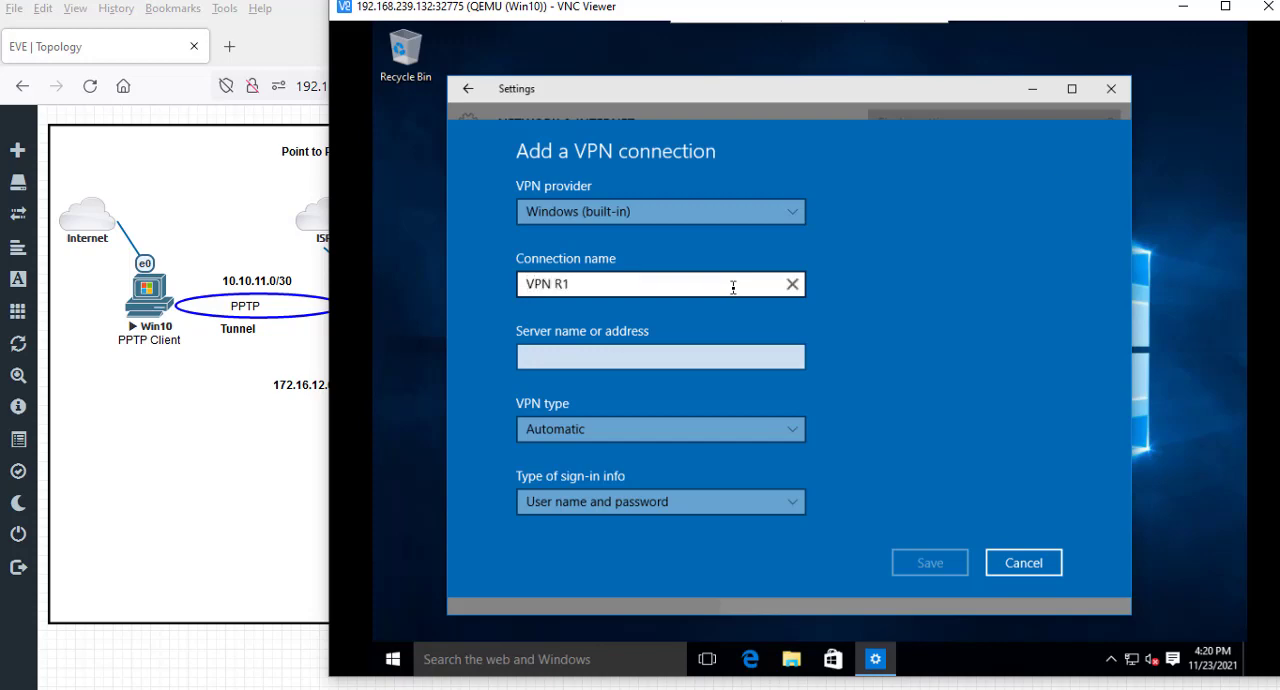
left_click(752, 352)
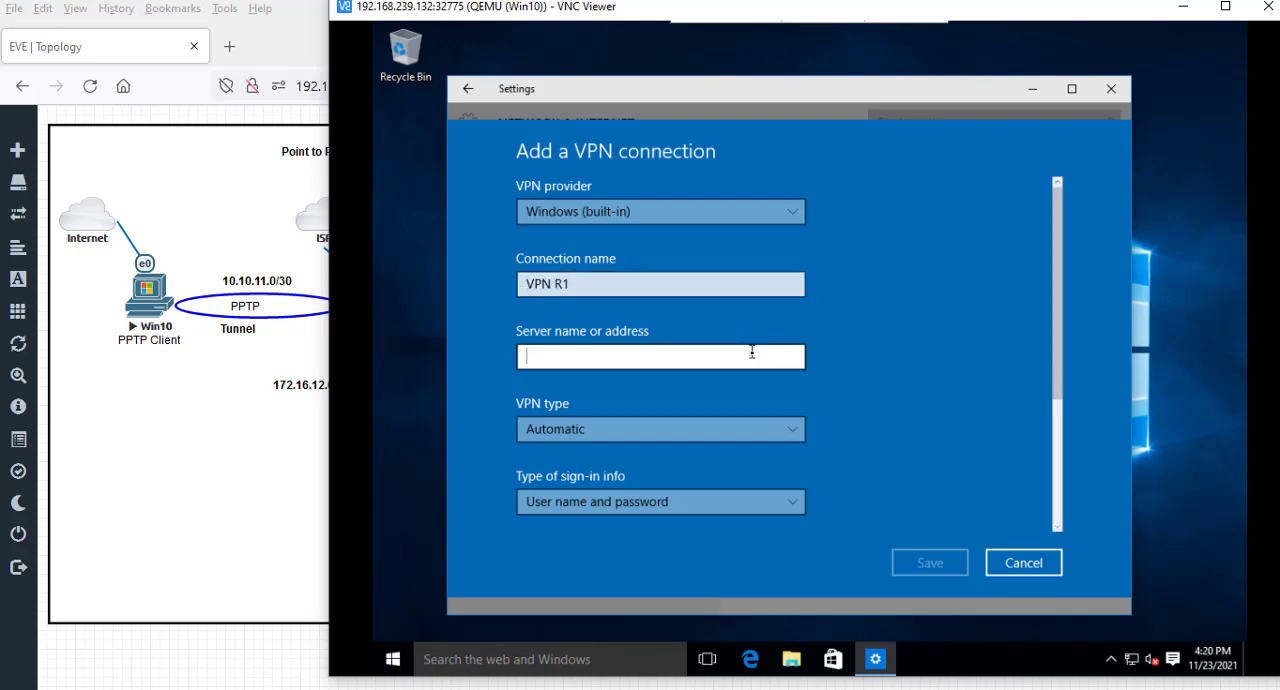
type("192.168.2")
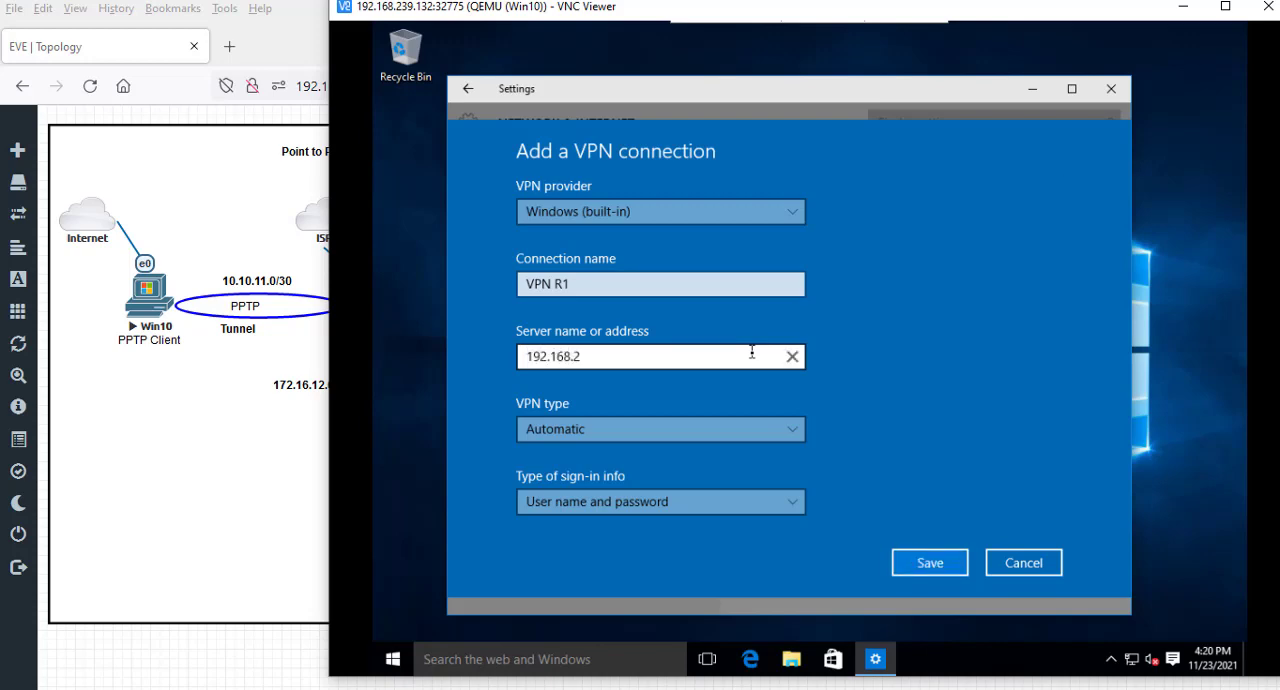
type("39.129")
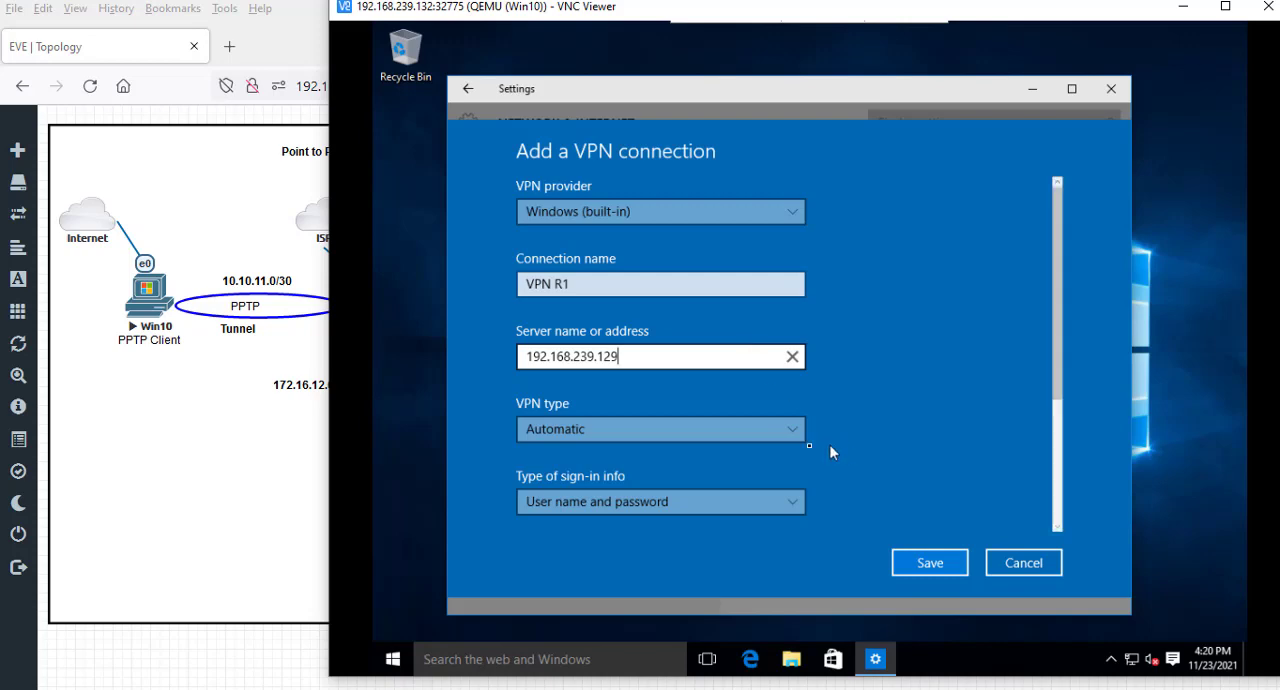
left_click(778, 440)
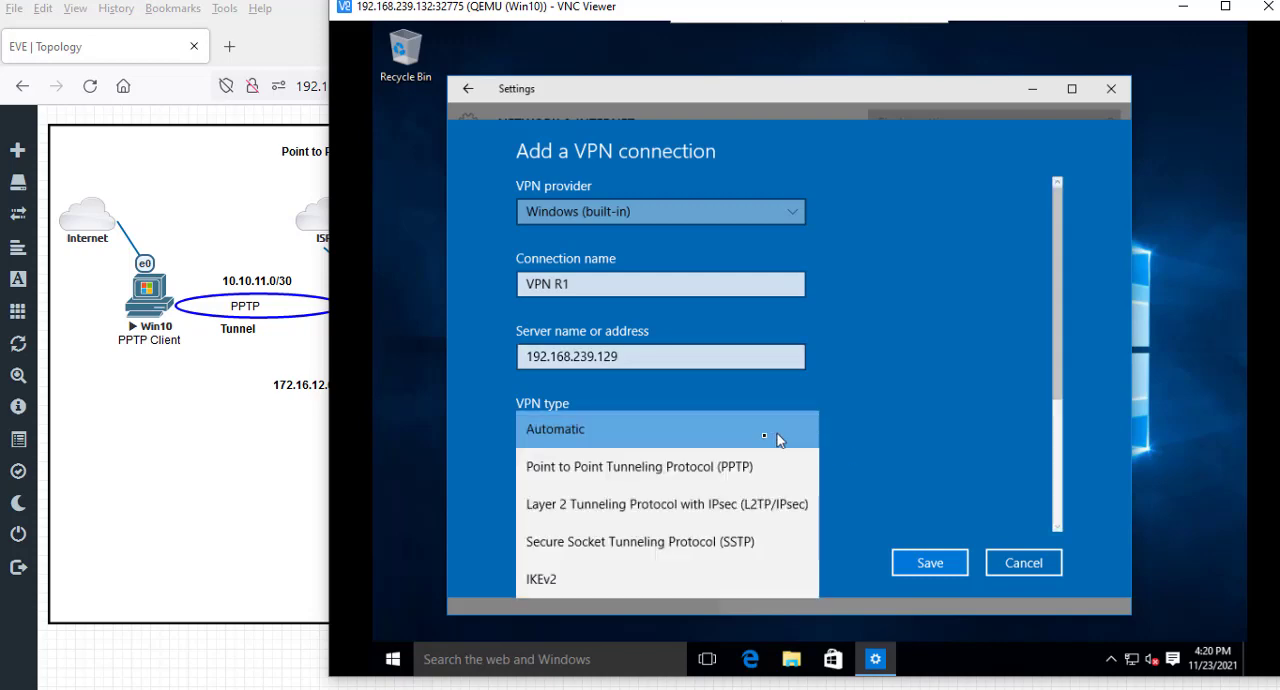
left_click(738, 466)
- Set the user name of the new VPN connection to clientpc
scroll(780, 447, "down", 1)
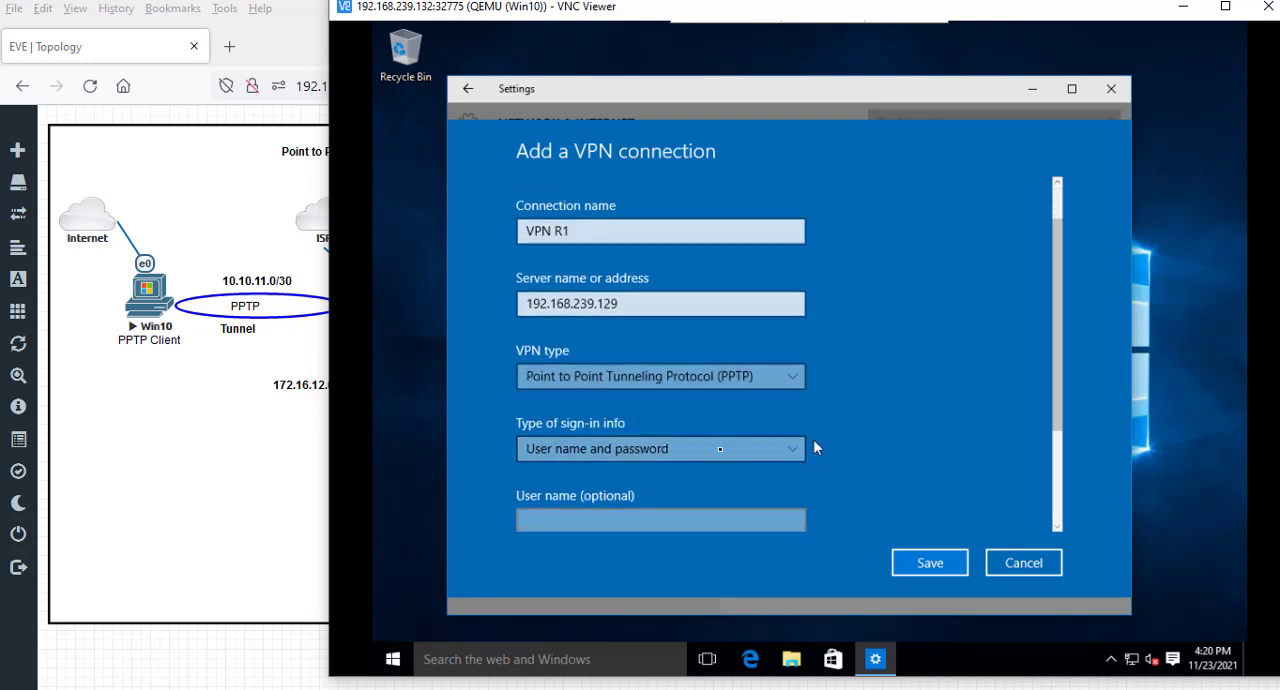
scroll(710, 465, "down", 1)
left_click(722, 472)
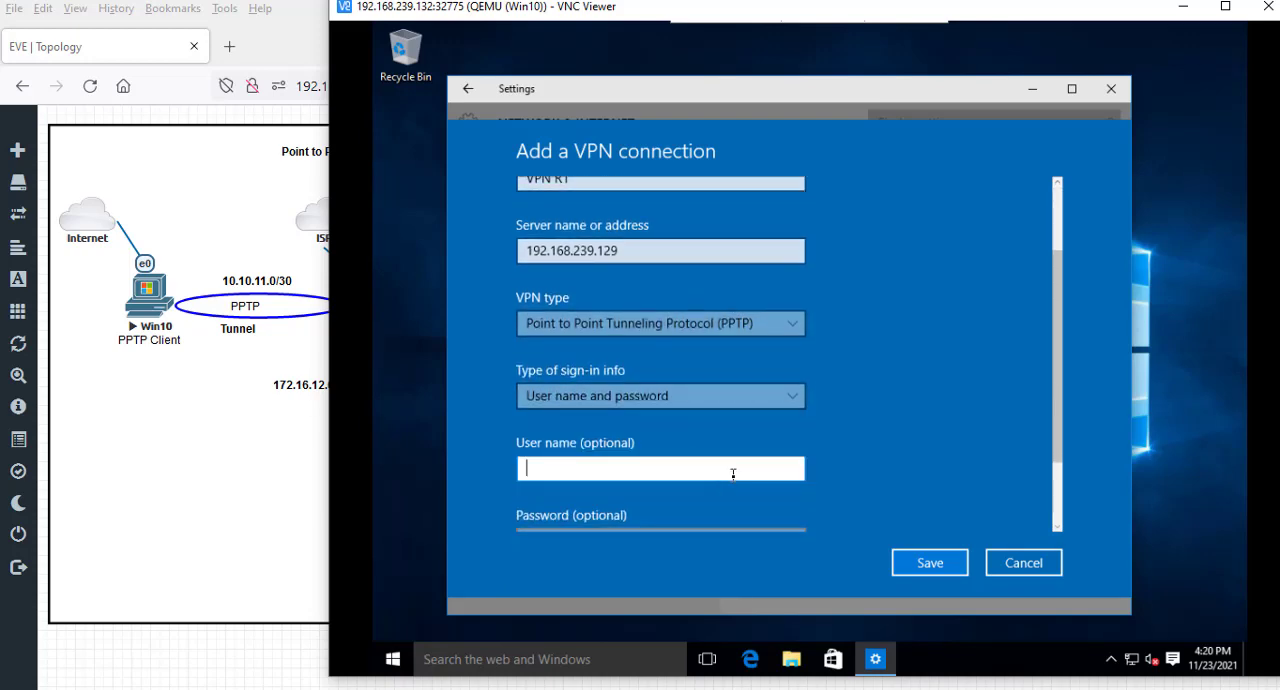
type("clientpc")
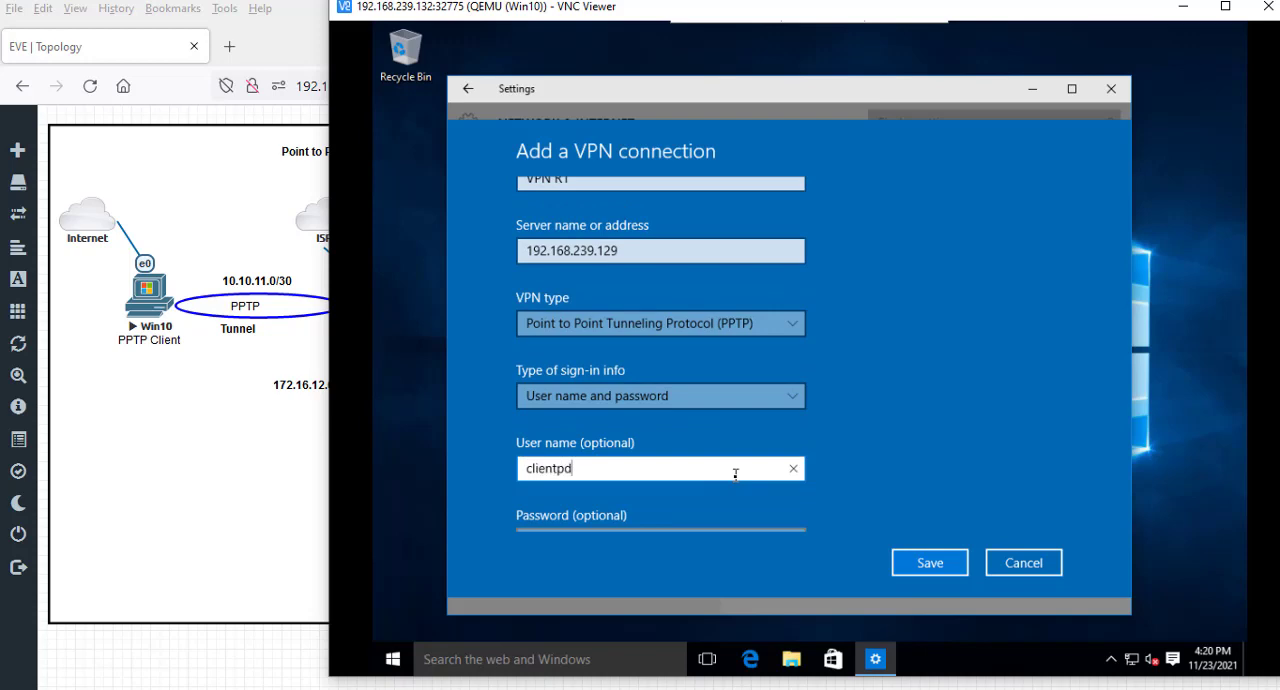
type("ps")
type("c")
key("Tab")
- Enter the VPN account password, check and retype it, and save the connection
left_click(697, 442)
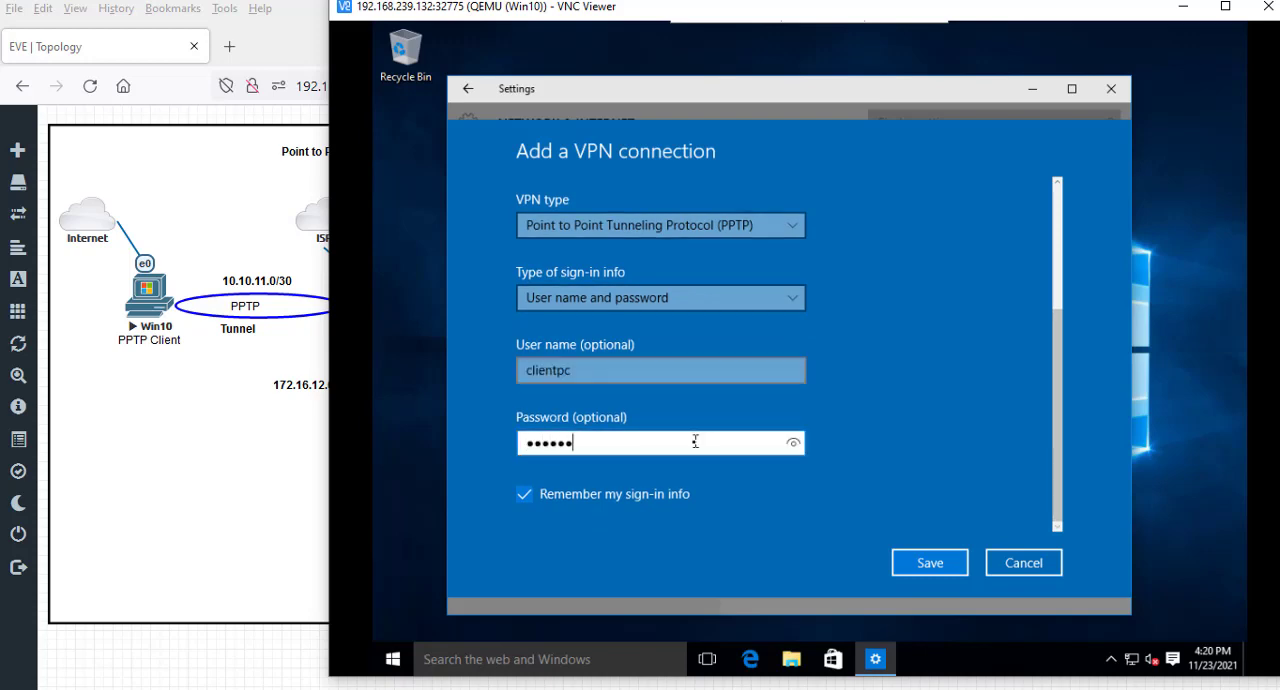
left_click(796, 445)
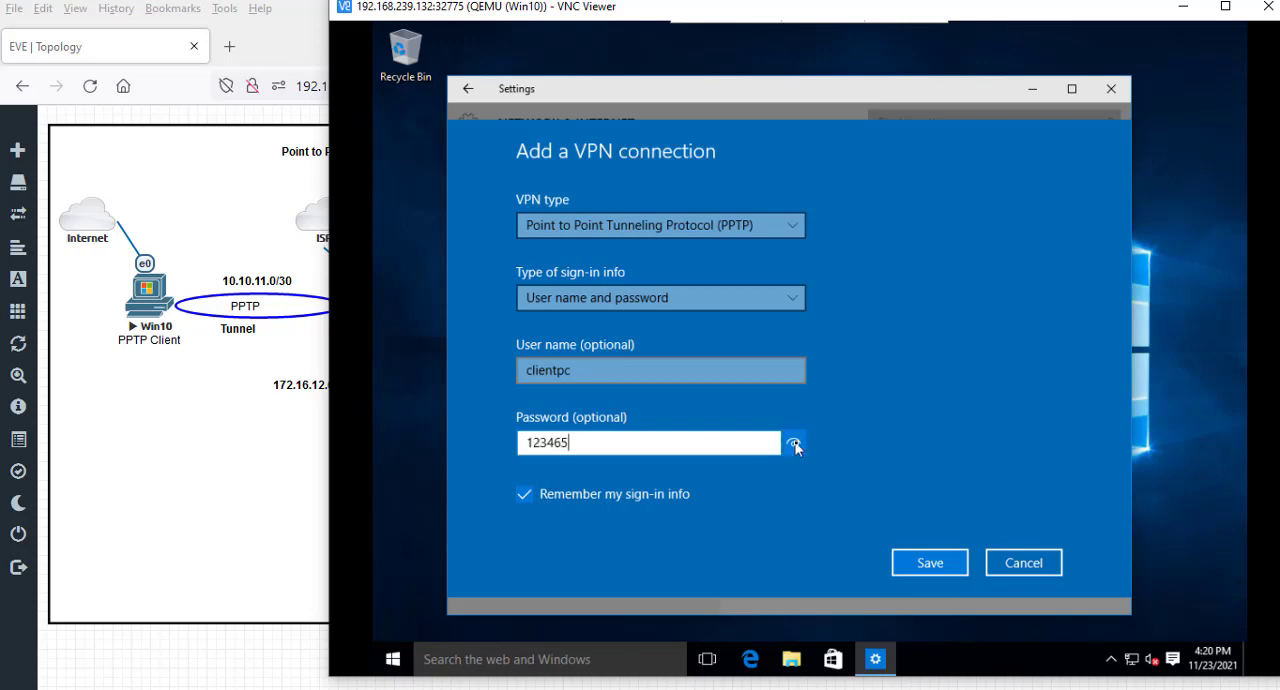
key("BackSpace")
key("BackSpace")
key("BackSpace")
key("BackSpace")
key("BackSpace")
key("BackSpace")
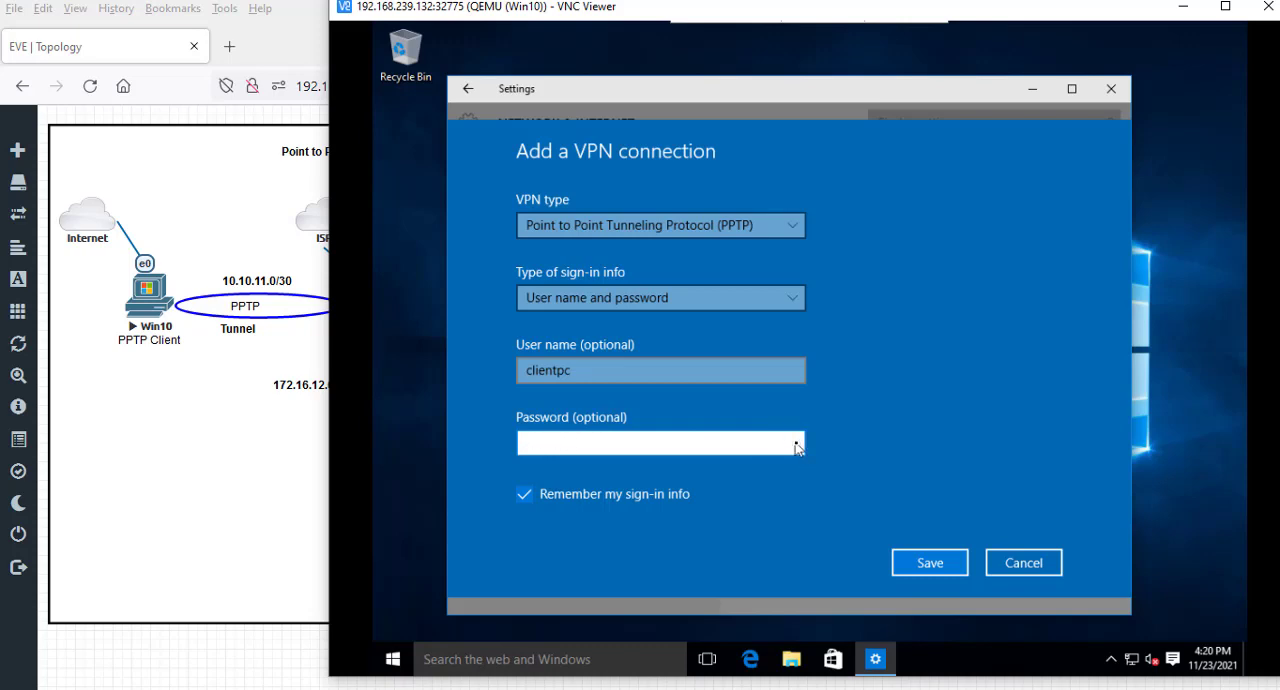
type("1")
scroll(797, 447, "up", 1)
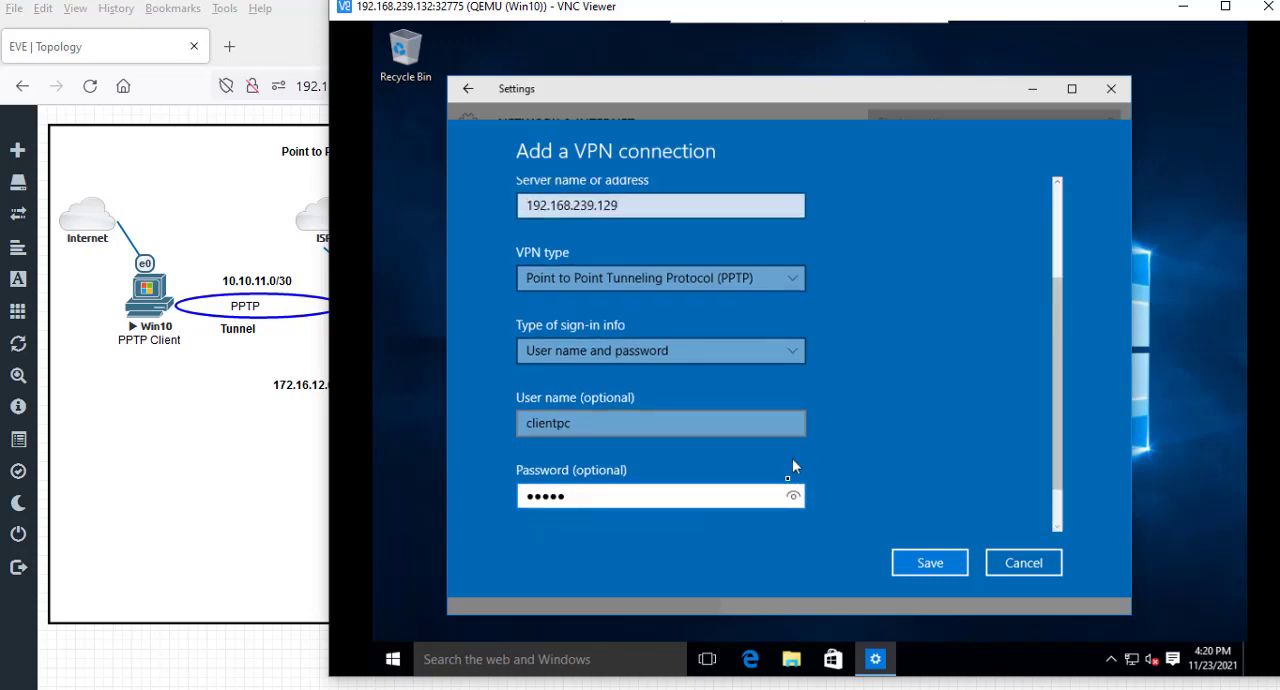
left_click(793, 497)
scroll(866, 463, "down", 1)
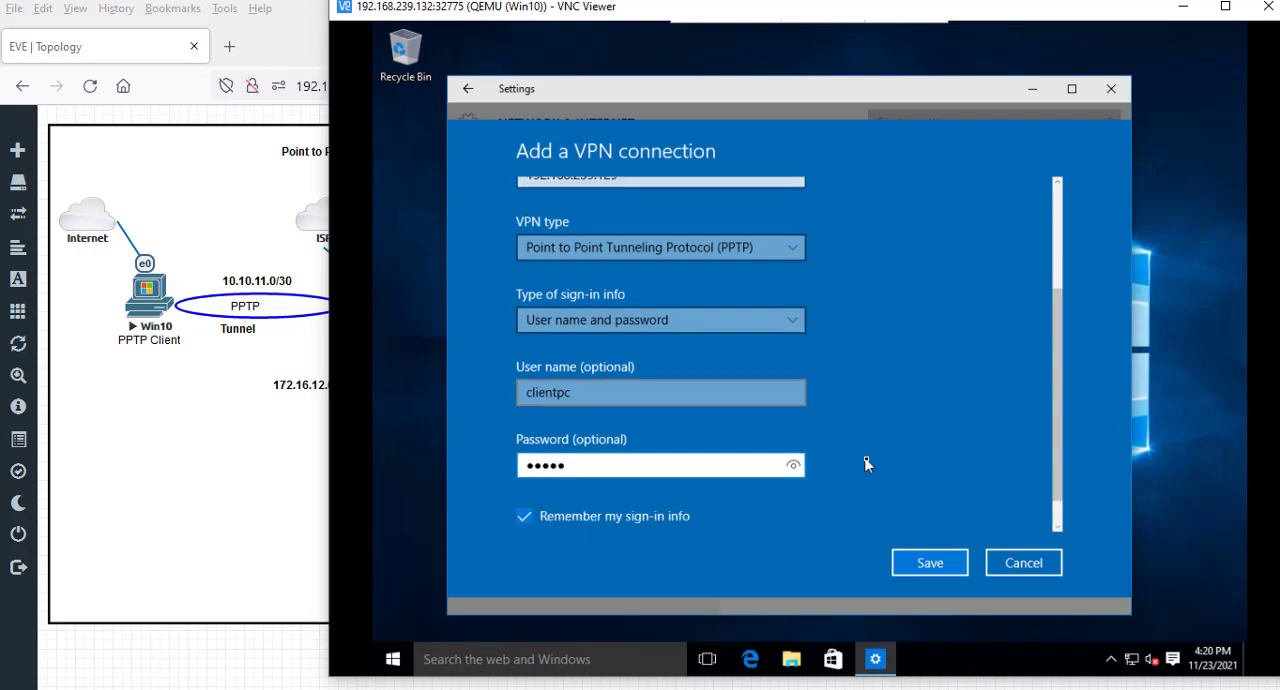
left_click(942, 570)
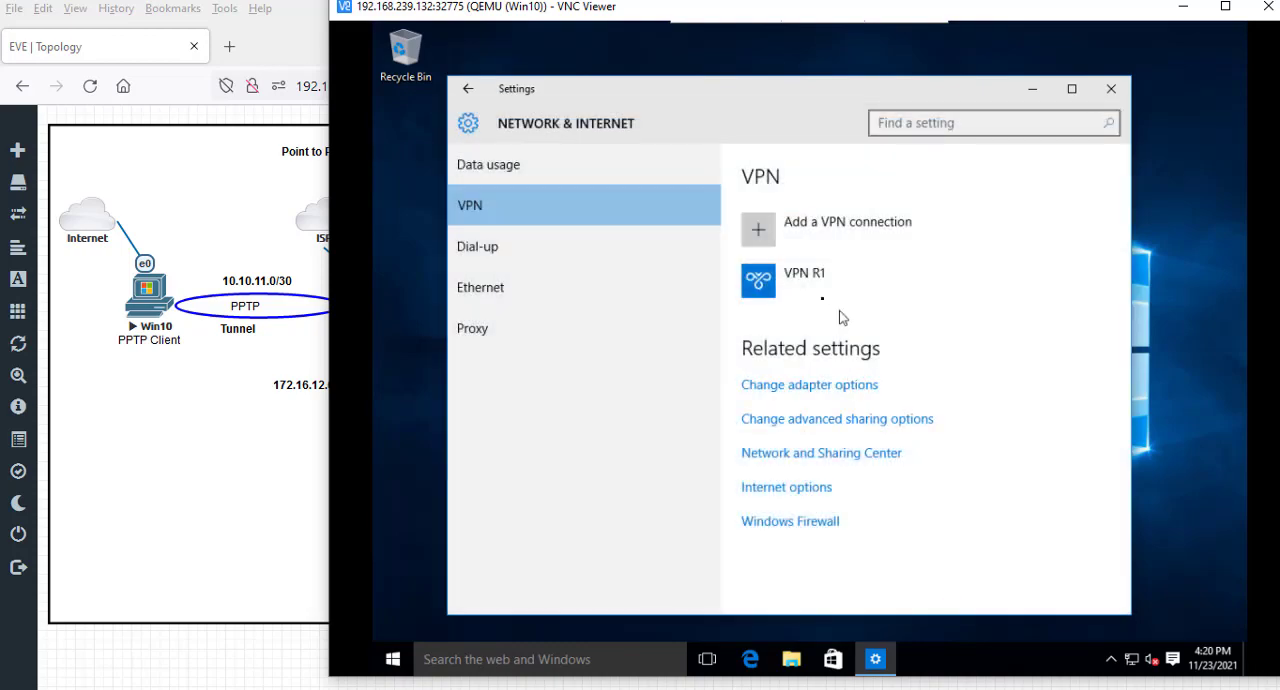
- Connect the VPN R1 connection and review its connection properties and proxy settings in the advanced options
left_click(795, 289)
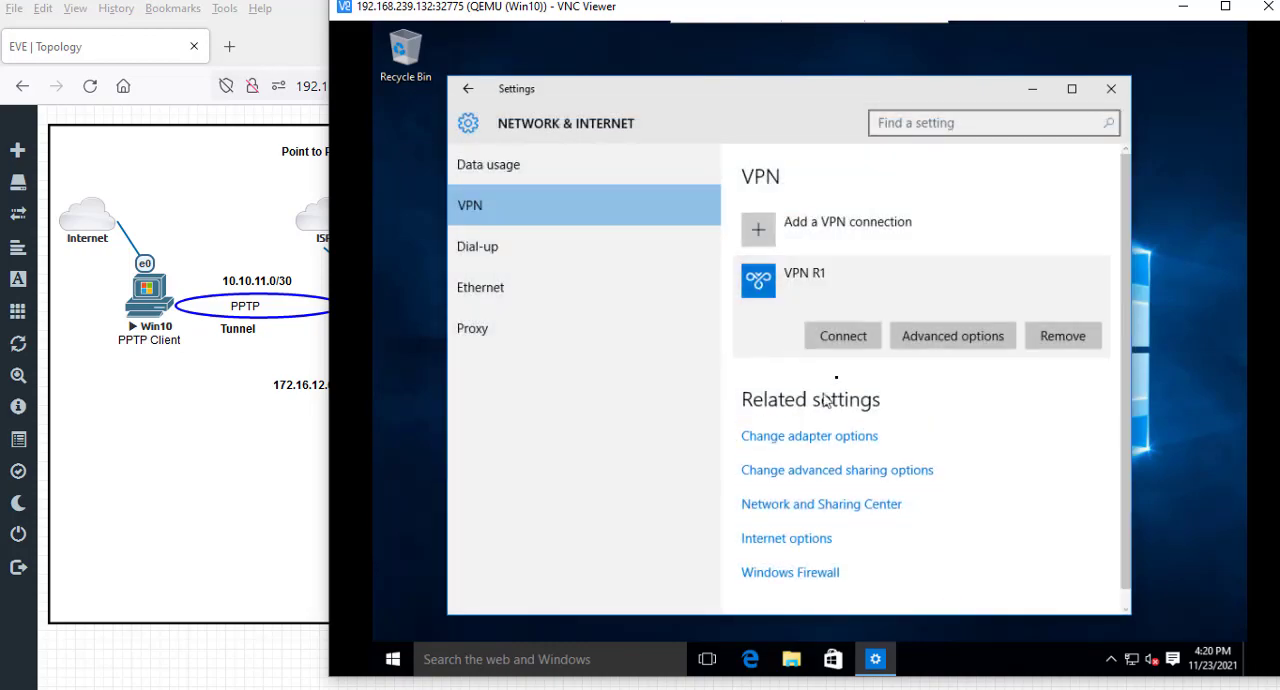
left_click(843, 338)
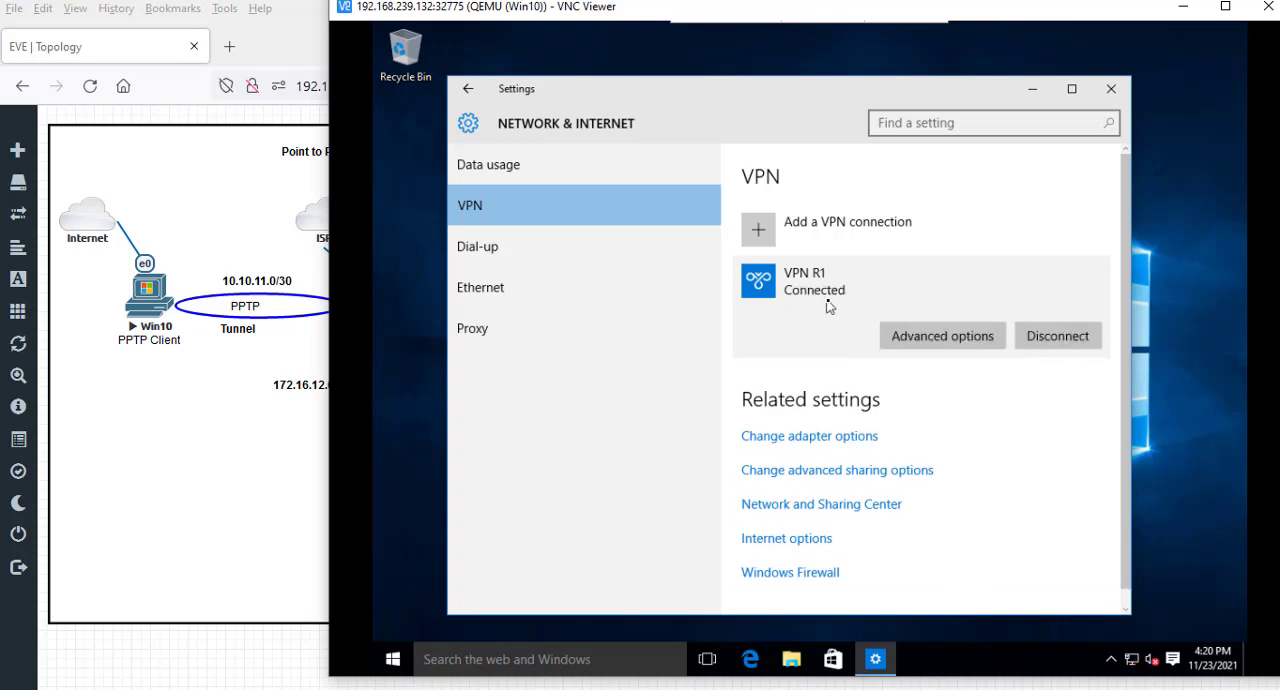
left_click(917, 339)
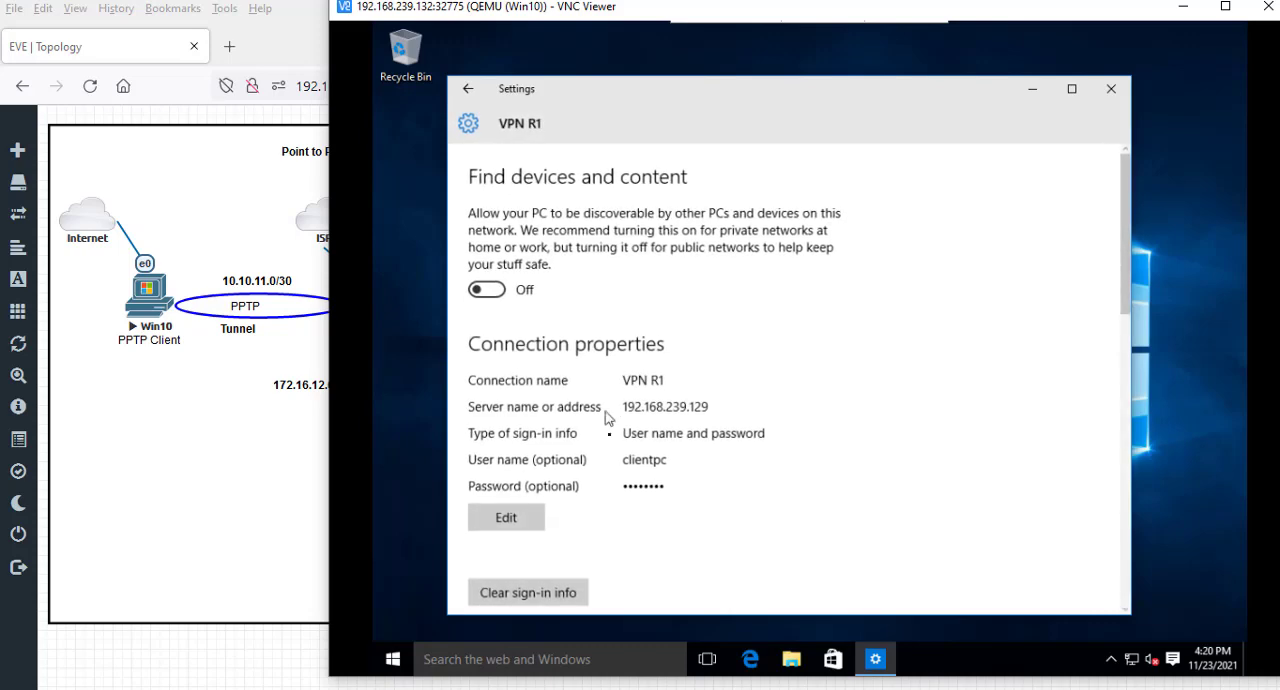
scroll(680, 505, "down", 3)
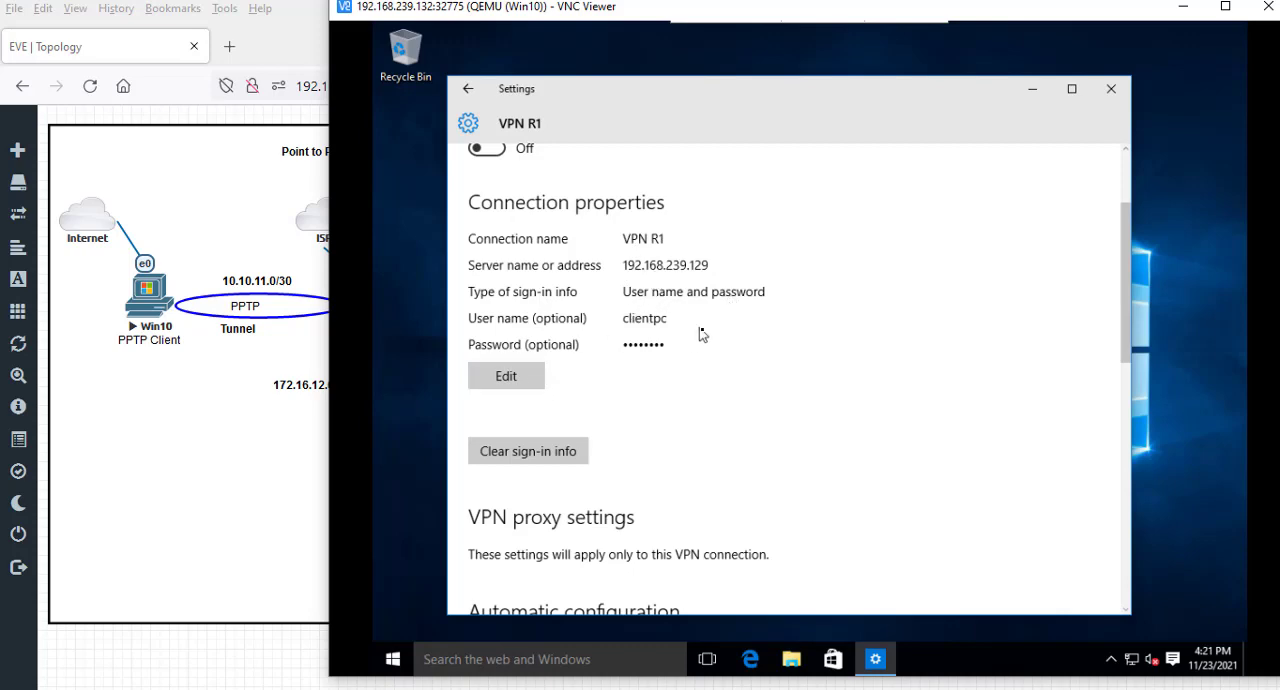
scroll(676, 300, "down", 3)
scroll(677, 342, "down", 4)
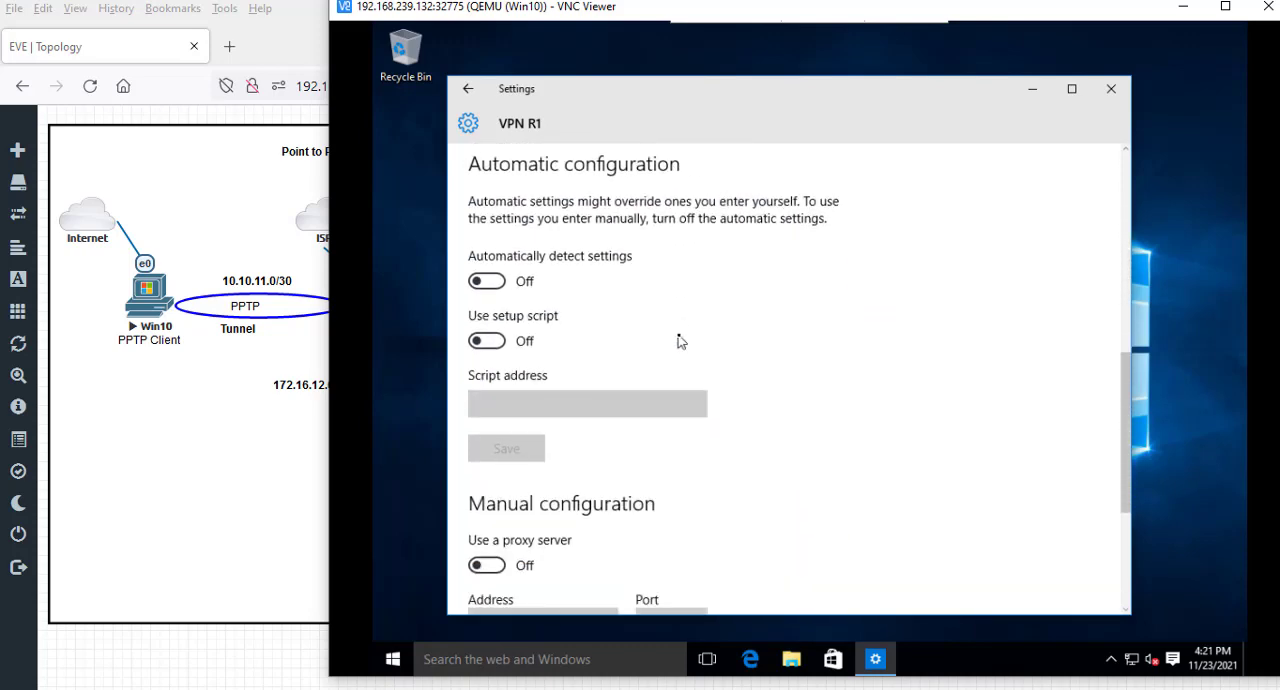
scroll(686, 344, "up", 7)
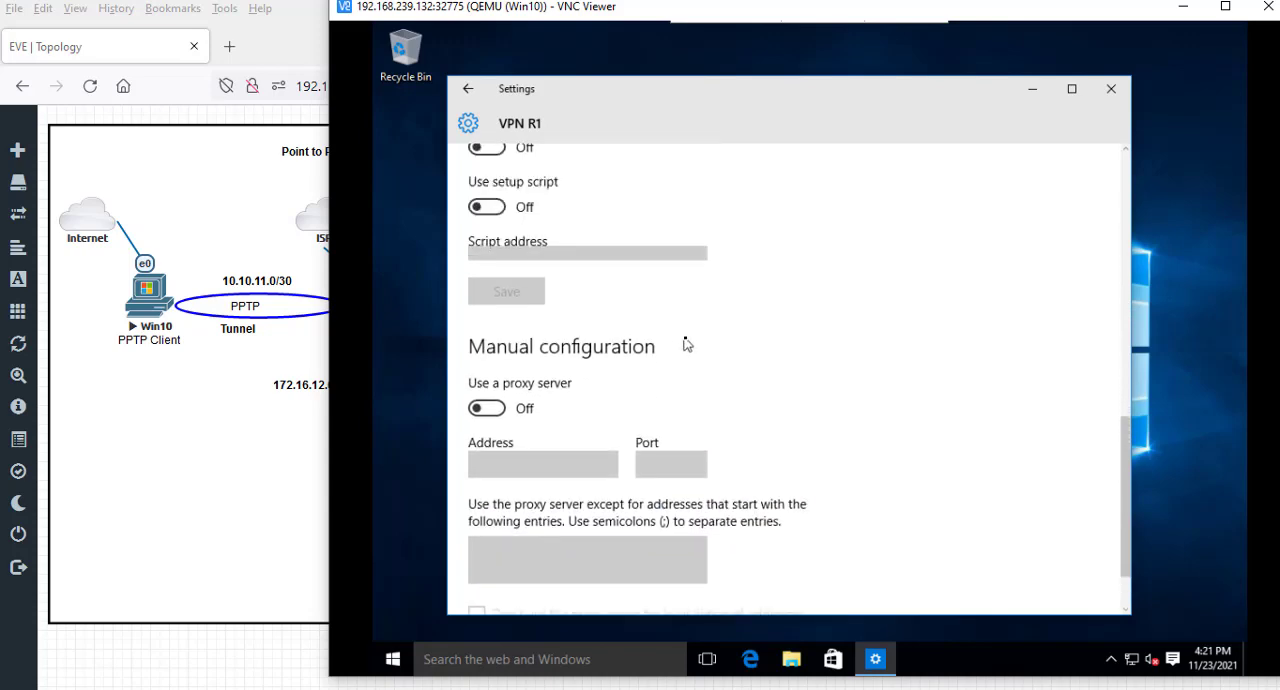
scroll(686, 344, "up", 2)
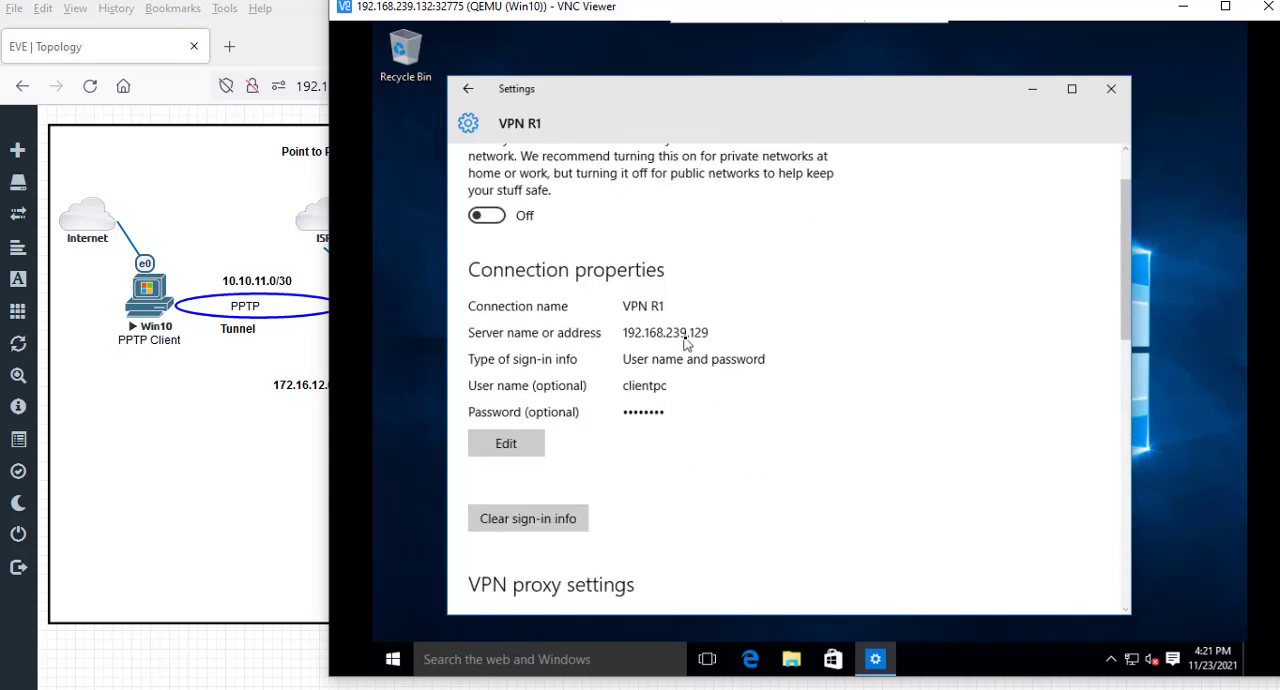
scroll(686, 344, "up", 1)
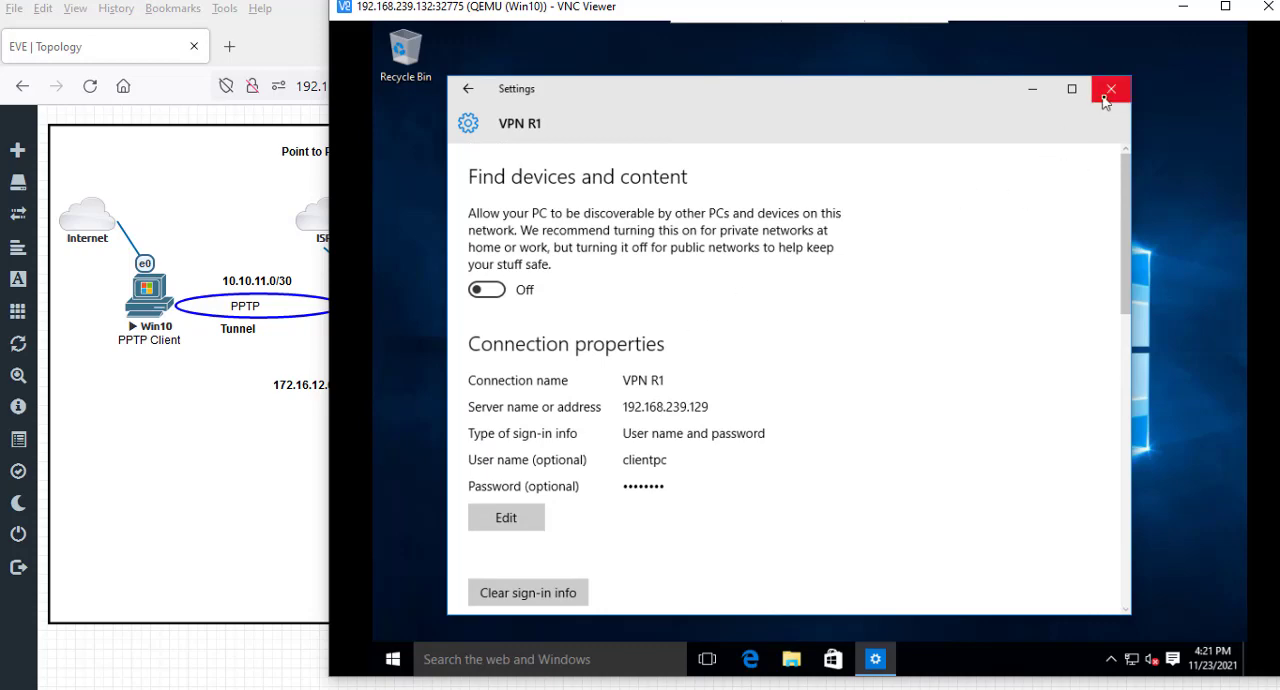
left_click(469, 91)
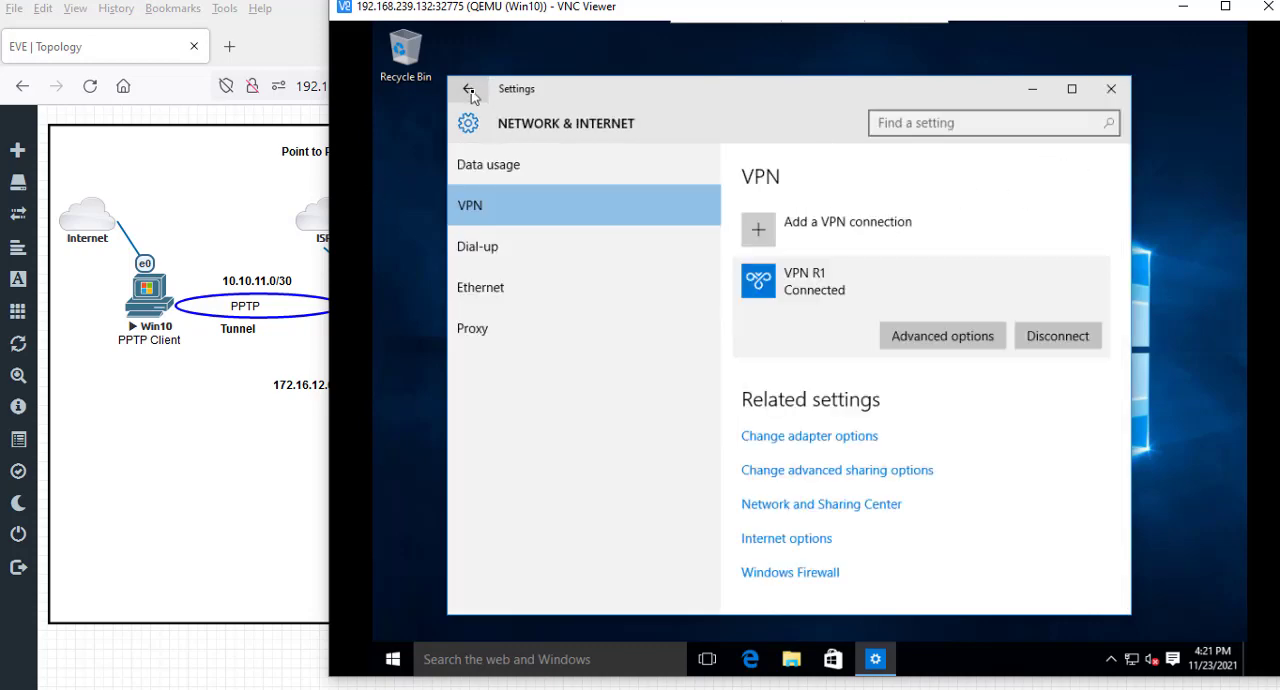
- Open the adapter list from the Ethernet settings, close Settings, and inspect the network connection details of the VPN R1 adapter
left_click(498, 288)
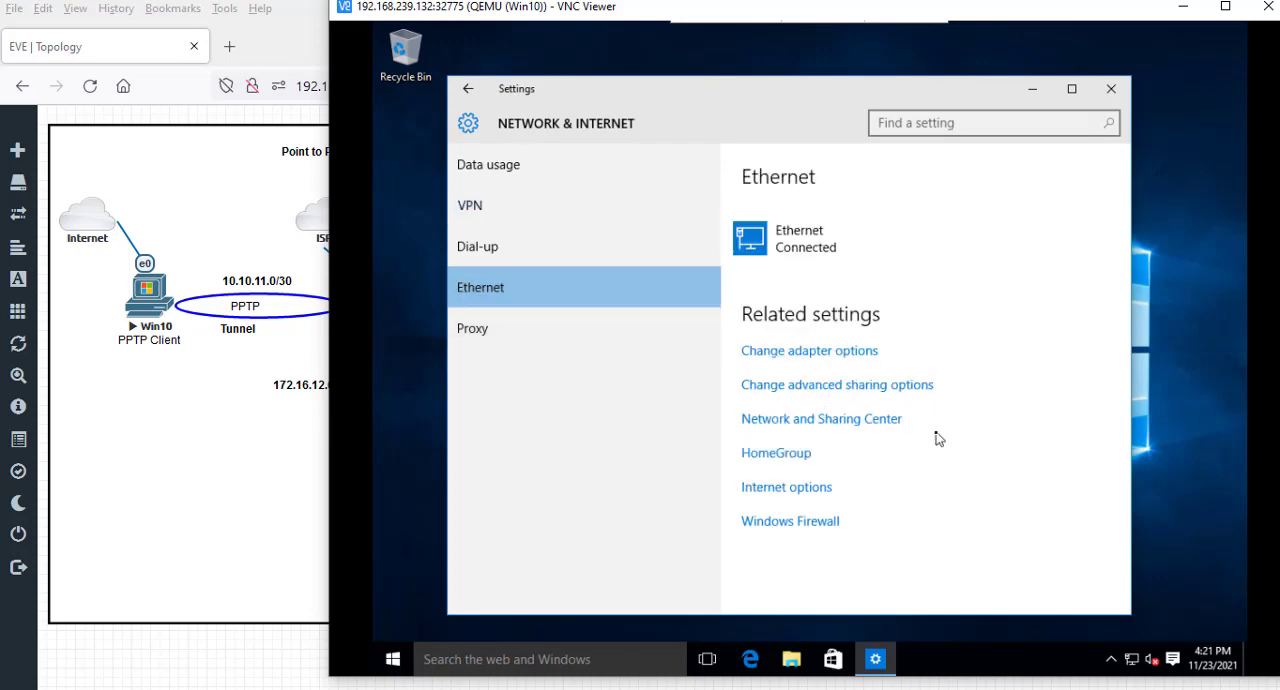
left_click(838, 350)
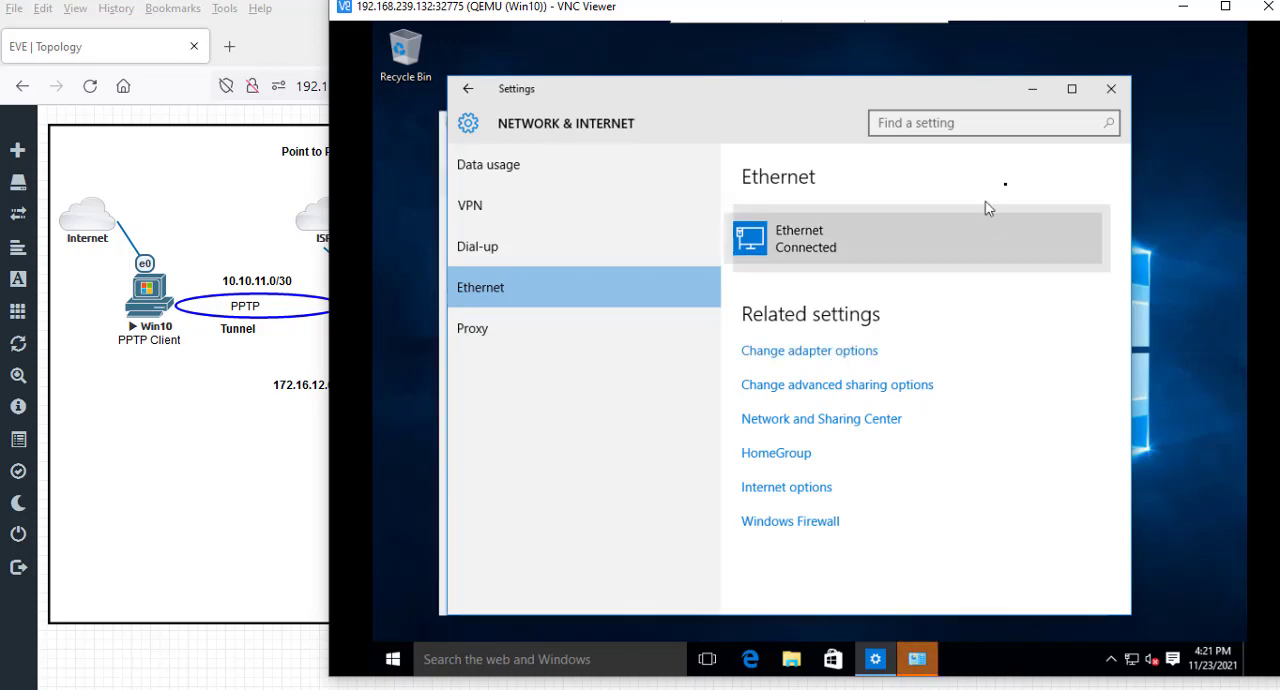
left_click(1110, 88)
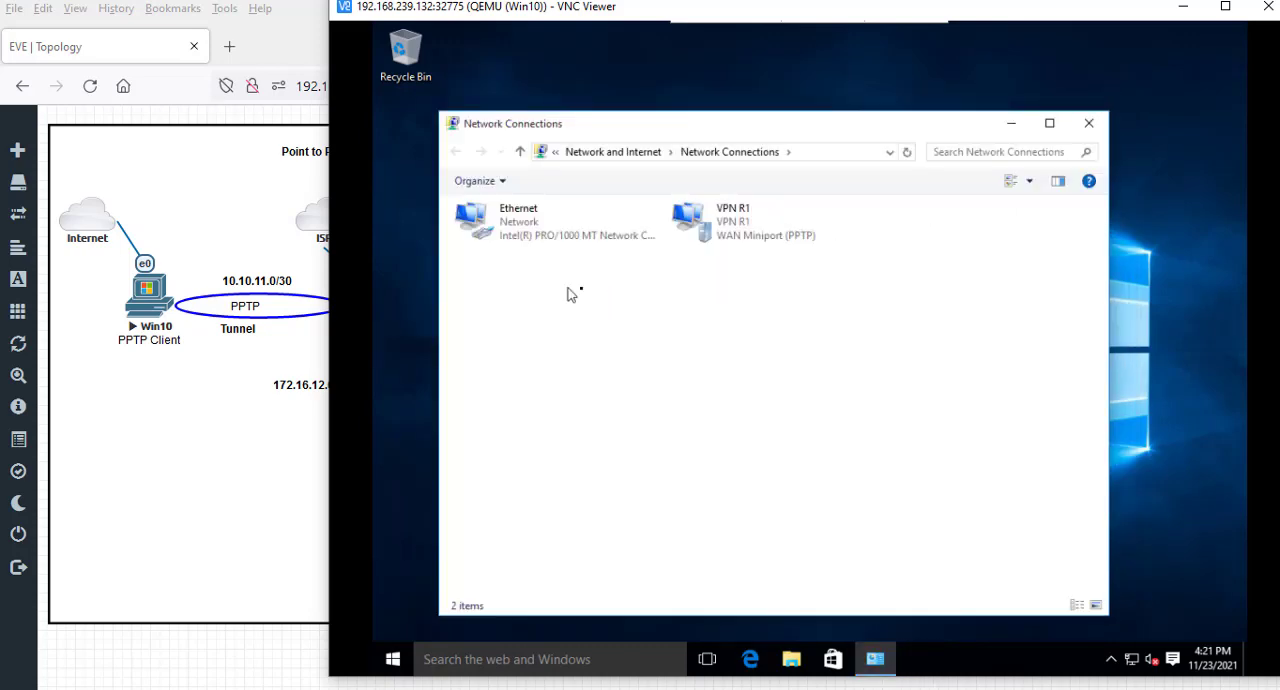
double_click(753, 242)
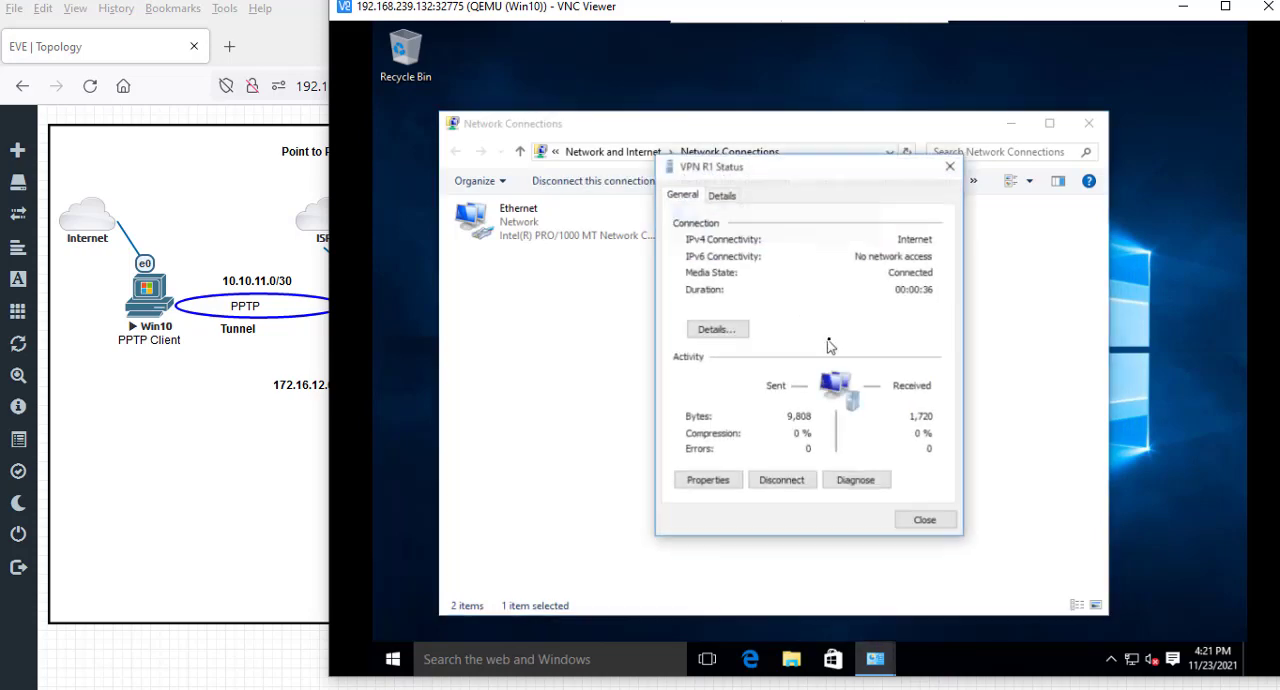
left_click(722, 332)
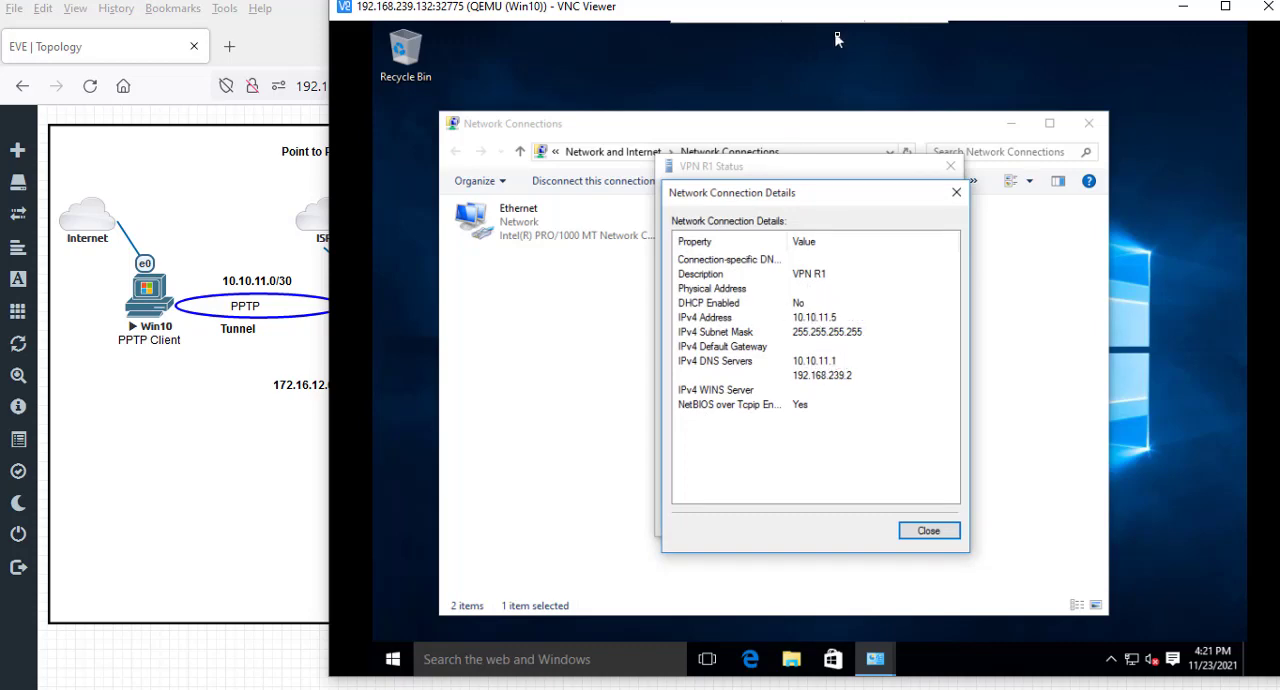
mouse_move(838, 38)
mouse_move(948, 24)
left_mouse_down()
mouse_move(943, 174)
mouse_move(966, 143)
mouse_move(966, 38)
mouse_move(938, 41)
mouse_move(958, 37)
left_mouse_up()
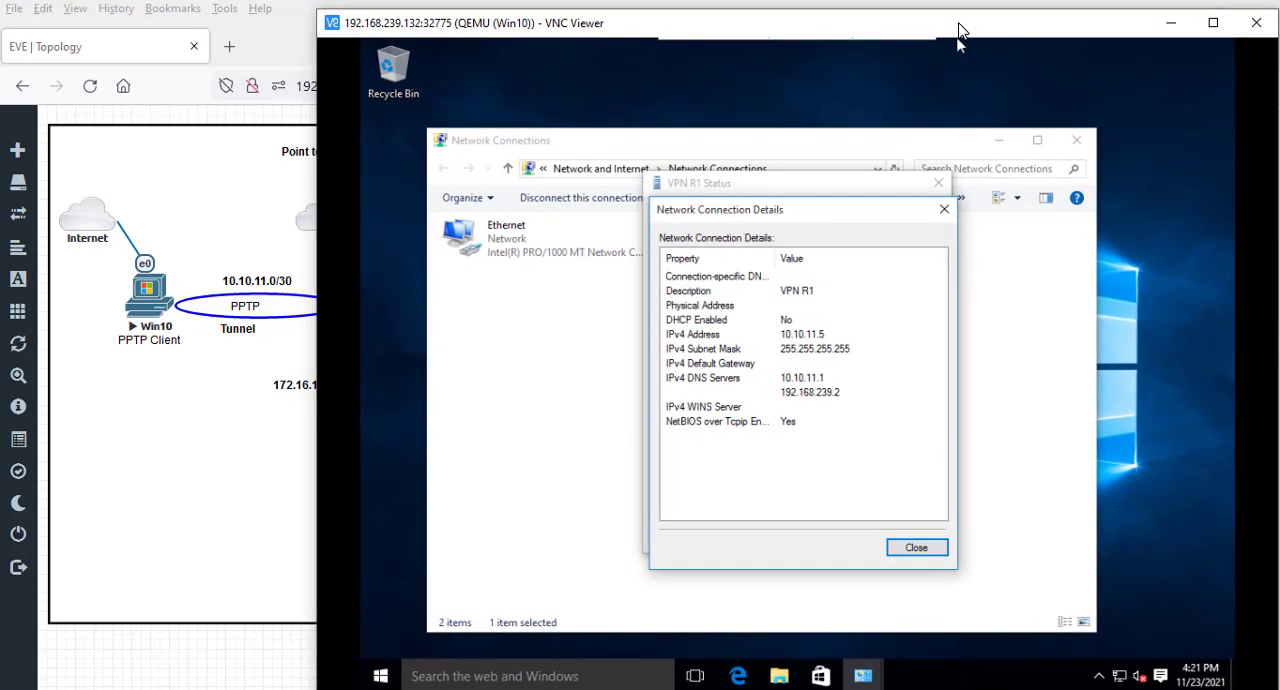
- Switch to WinBox on R1 and check the clientpc and clientrouter sessions among the active PPP connections
key("alt+Tab")
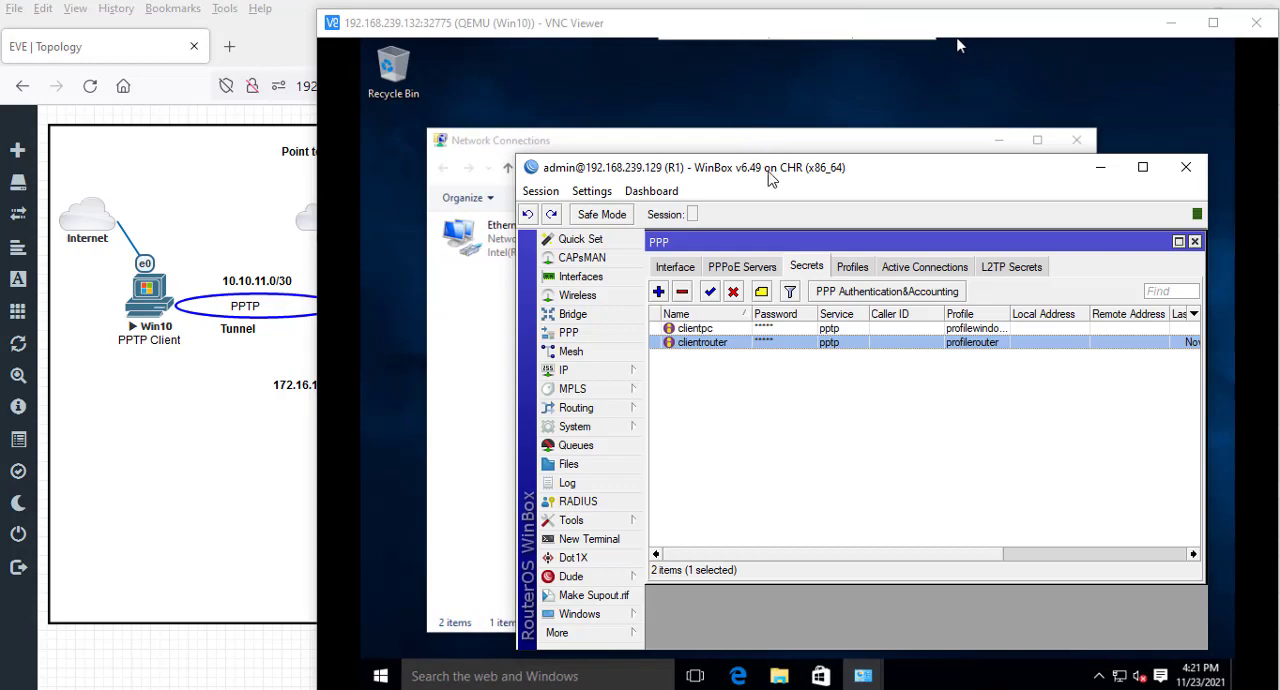
left_click_drag(767, 171, 787, 78)
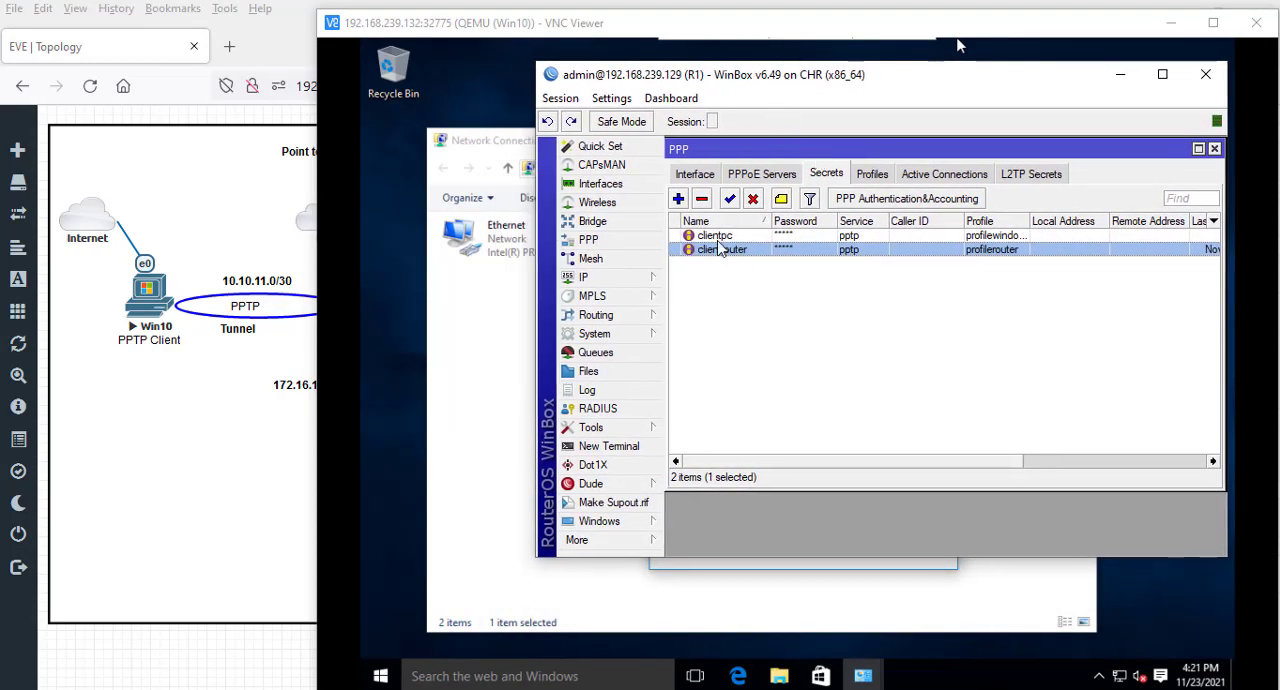
left_click(718, 237)
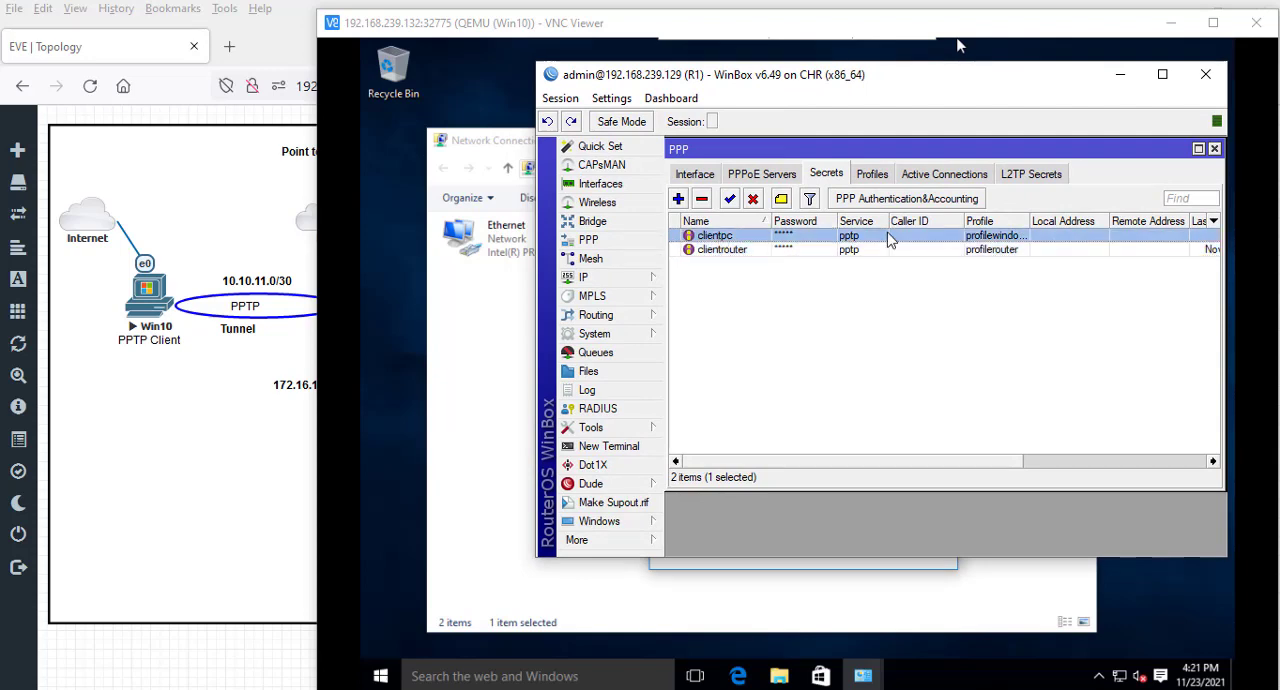
left_click(944, 175)
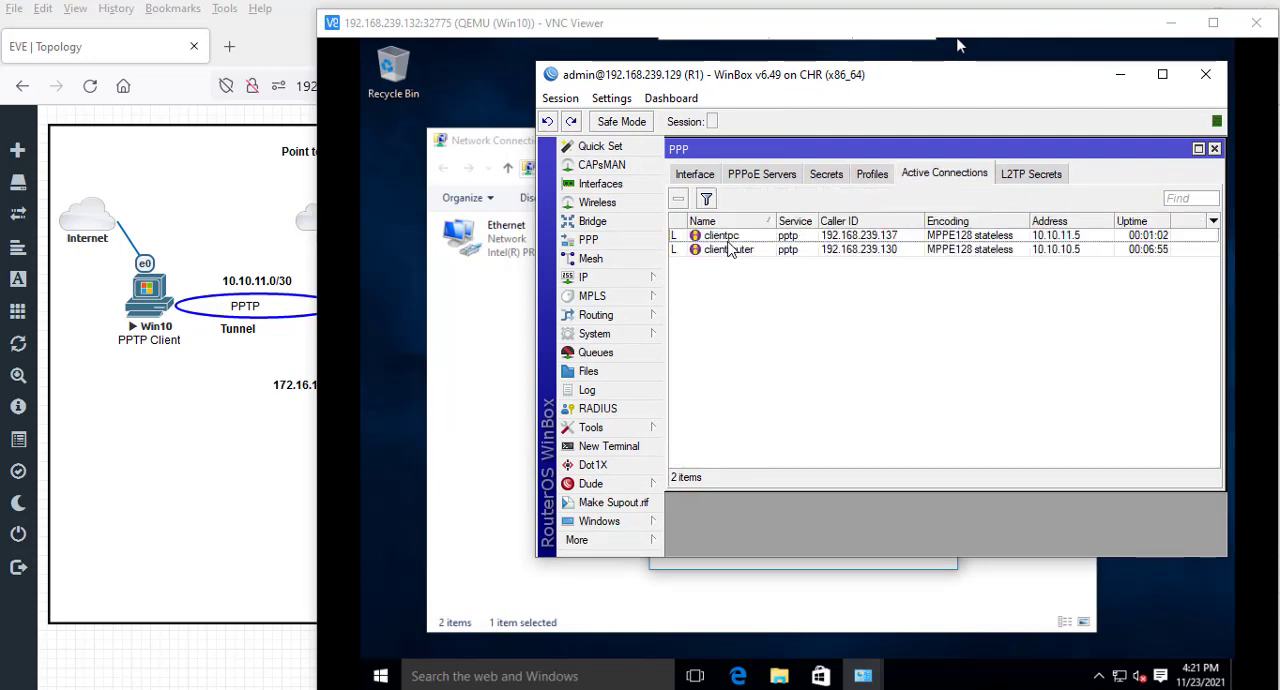
left_click(733, 238)
left_click(737, 250)
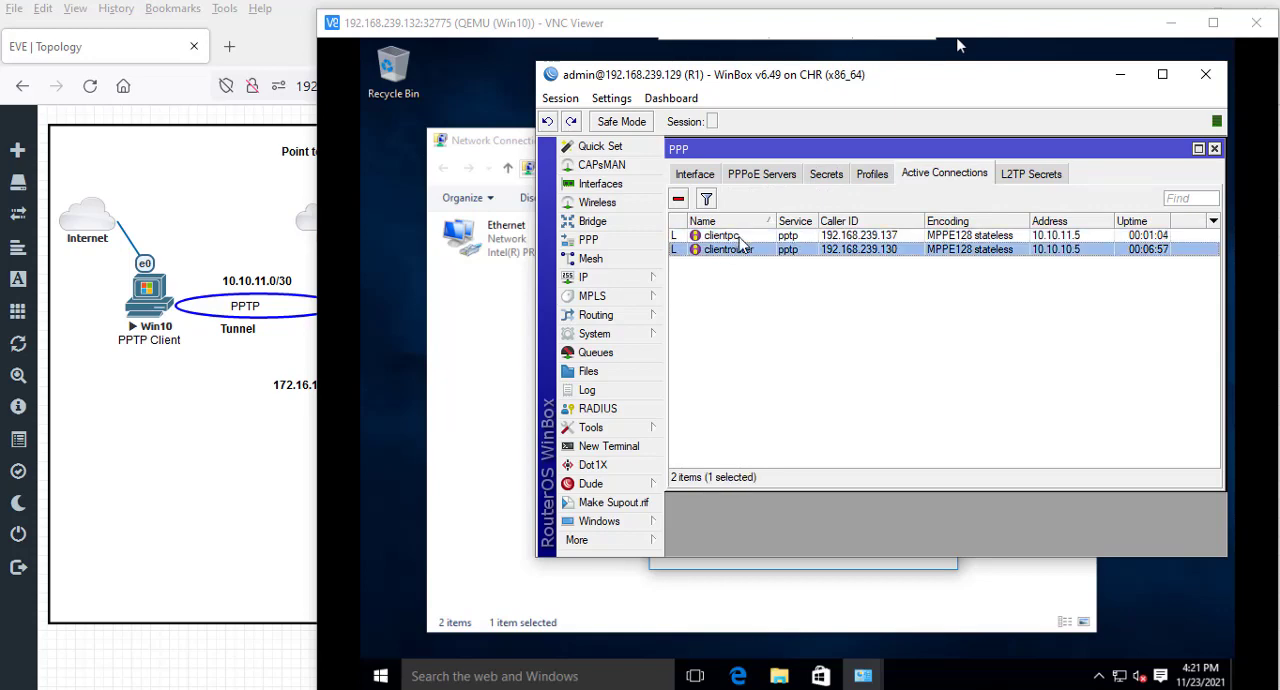
left_click(742, 238)
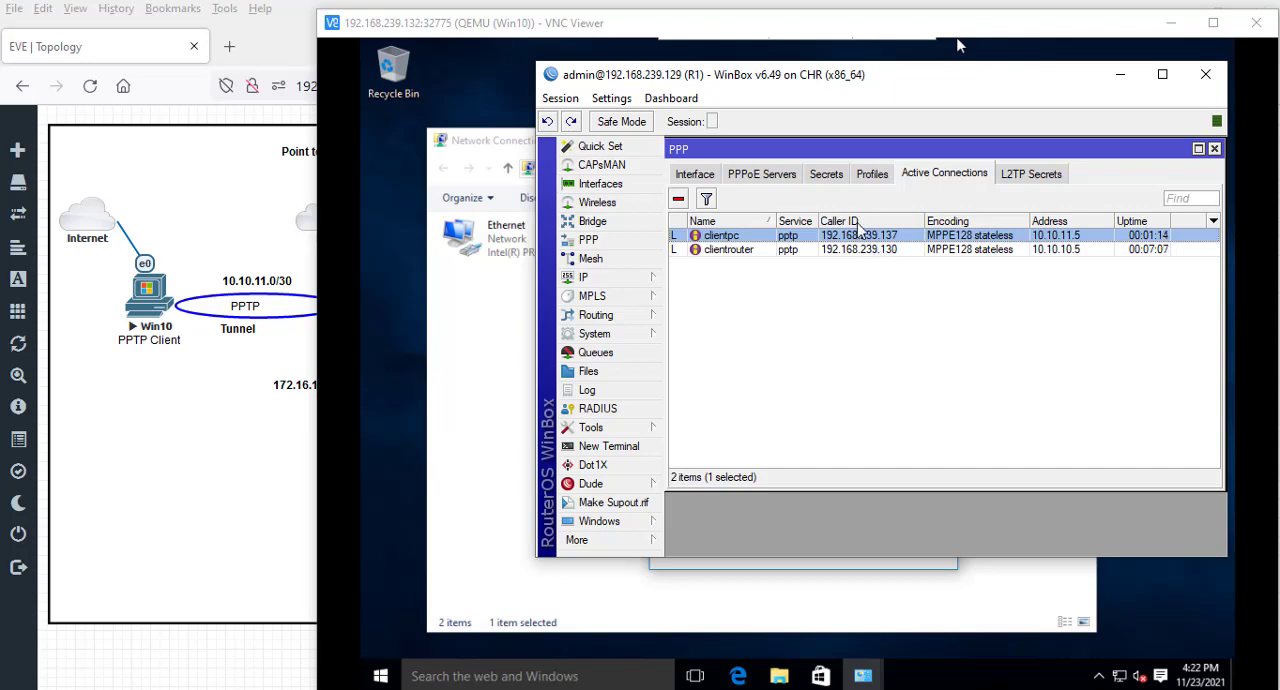
- Open R1's IP address list and examine the addresses of the two PPTP client interfaces, keeping the active connections in view
left_click(600, 280)
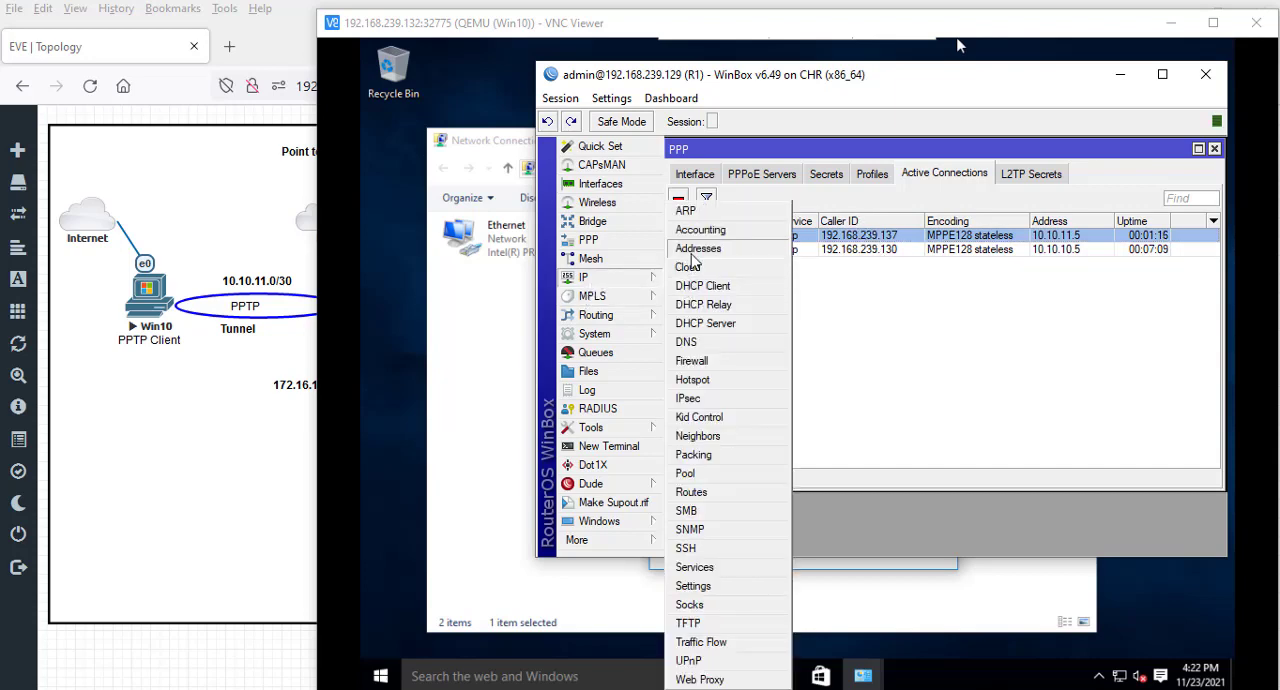
left_click(698, 248)
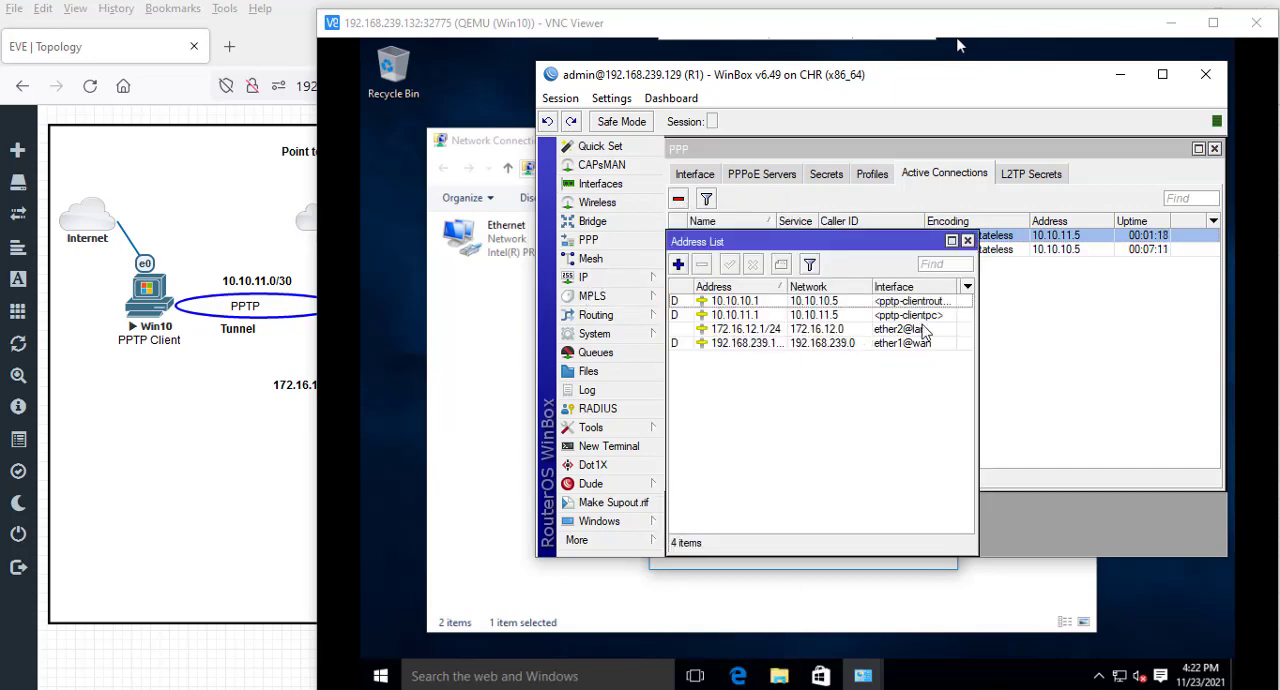
left_click(928, 316)
left_click(922, 303)
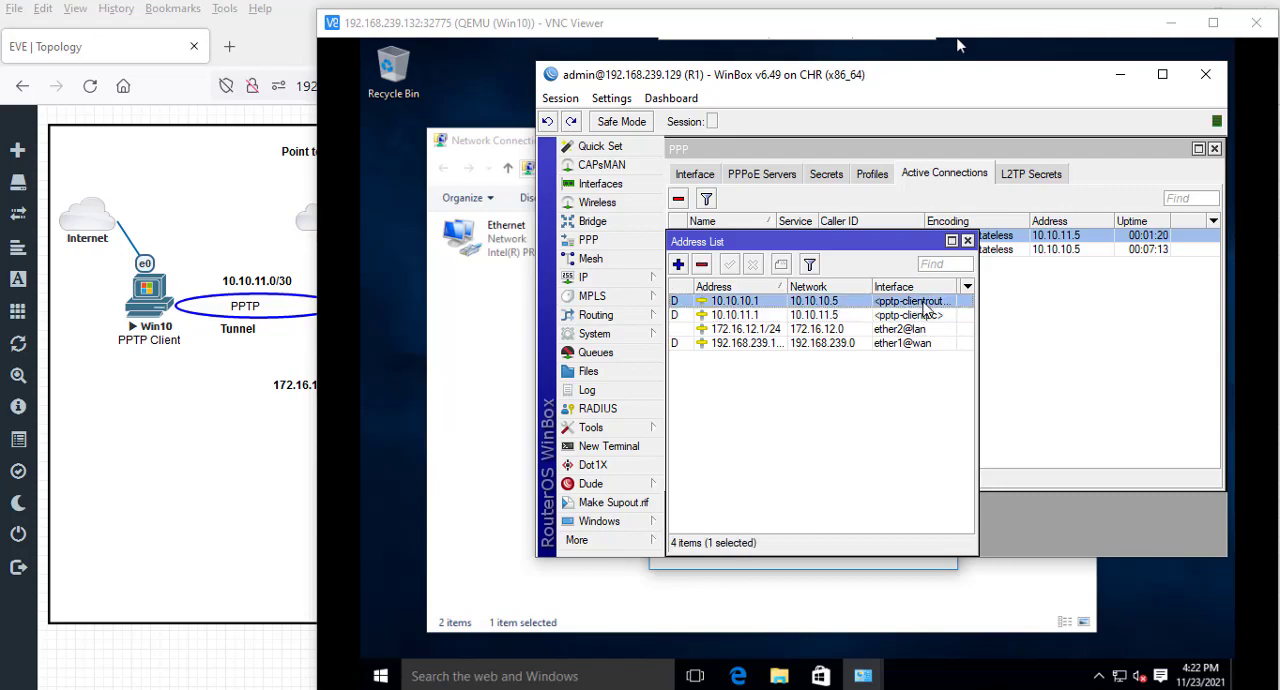
left_click(757, 316)
left_click(758, 303)
left_click_drag(796, 242, 802, 300)
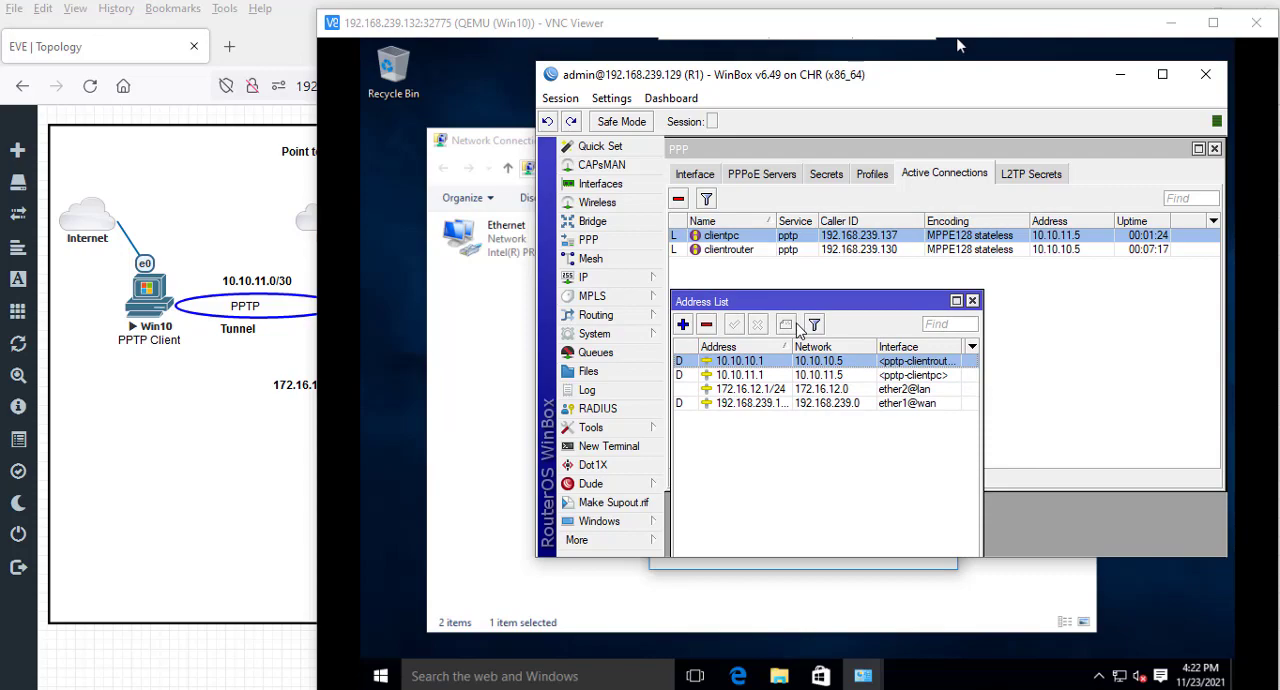
left_click(628, 448)
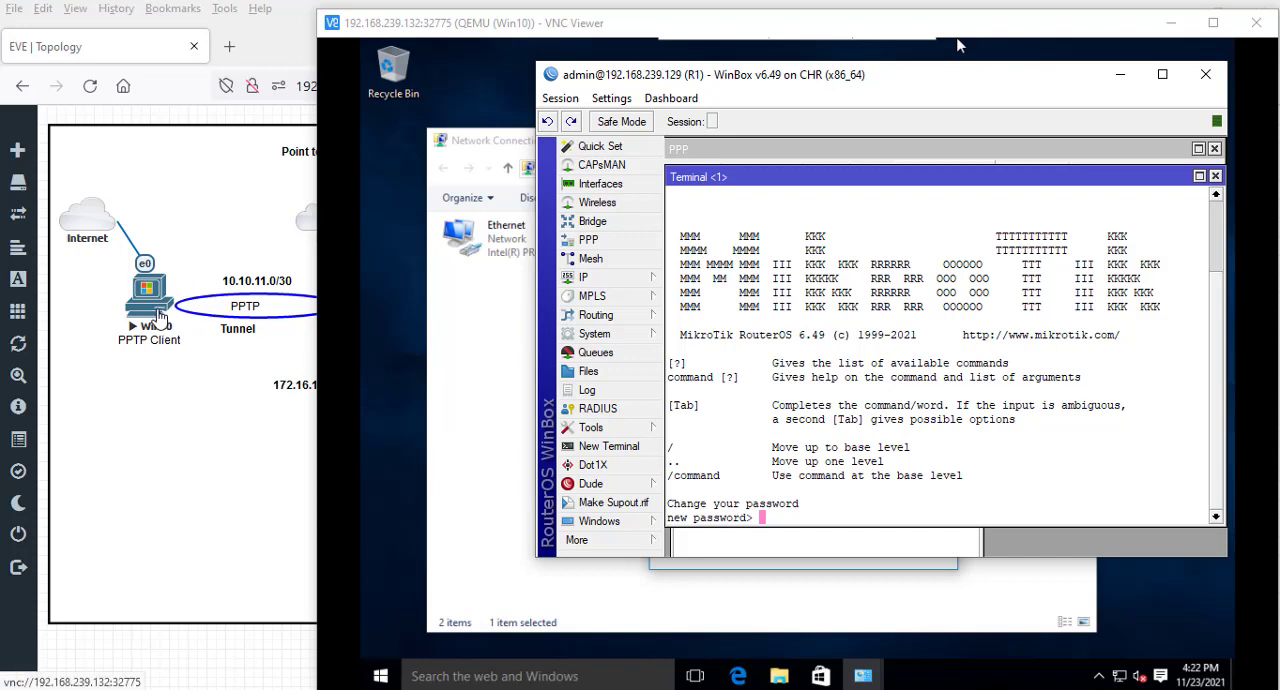
key("ctrl+c")
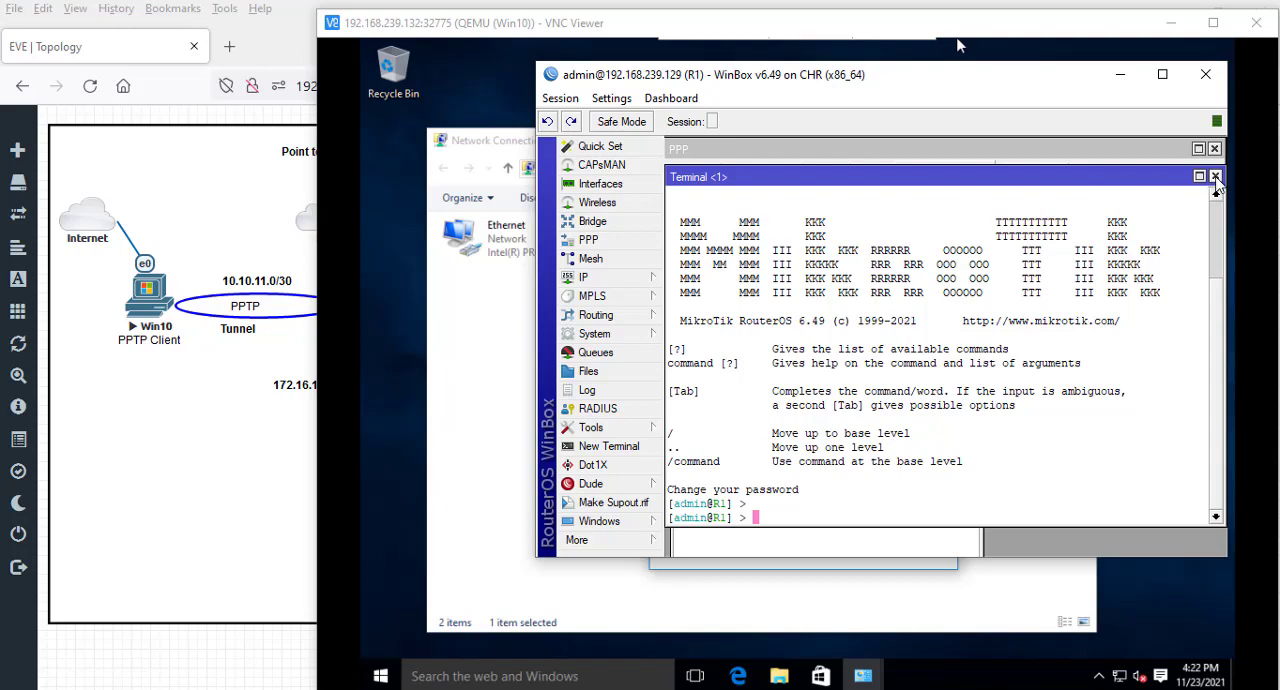
left_click(1216, 177)
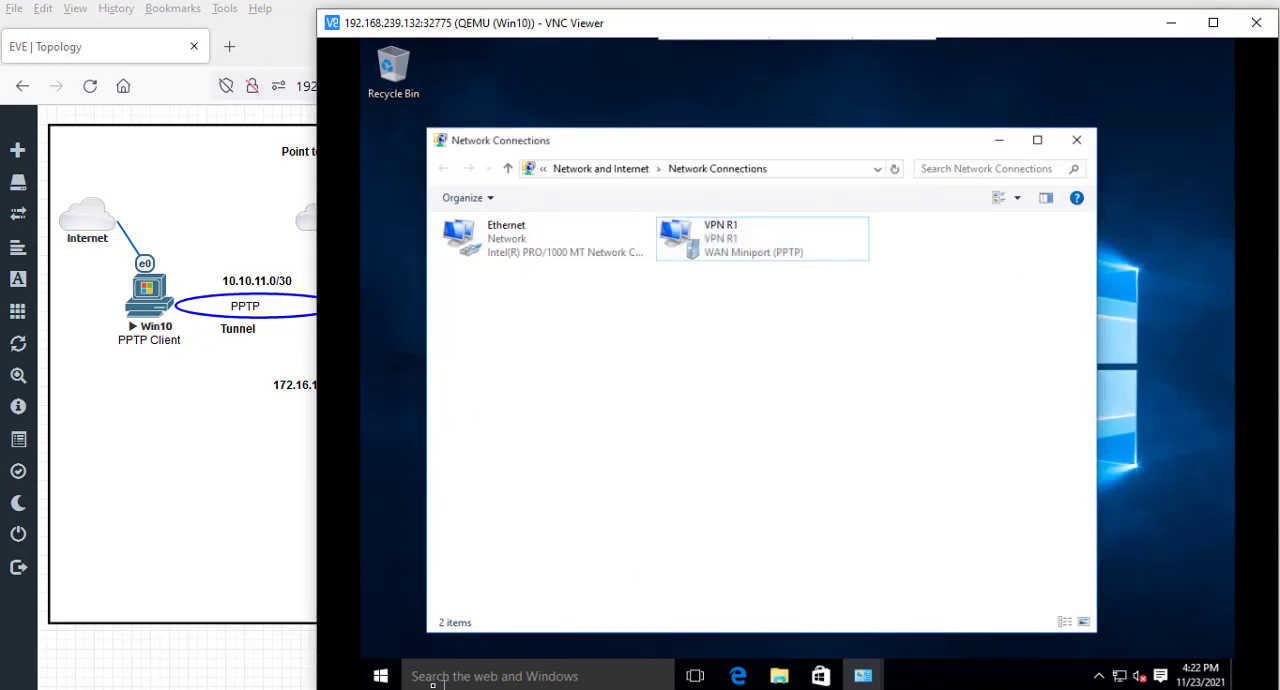
- Open a Command Prompt on the Windows 10 client and ping 172.16.12.254
left_click(380, 676)
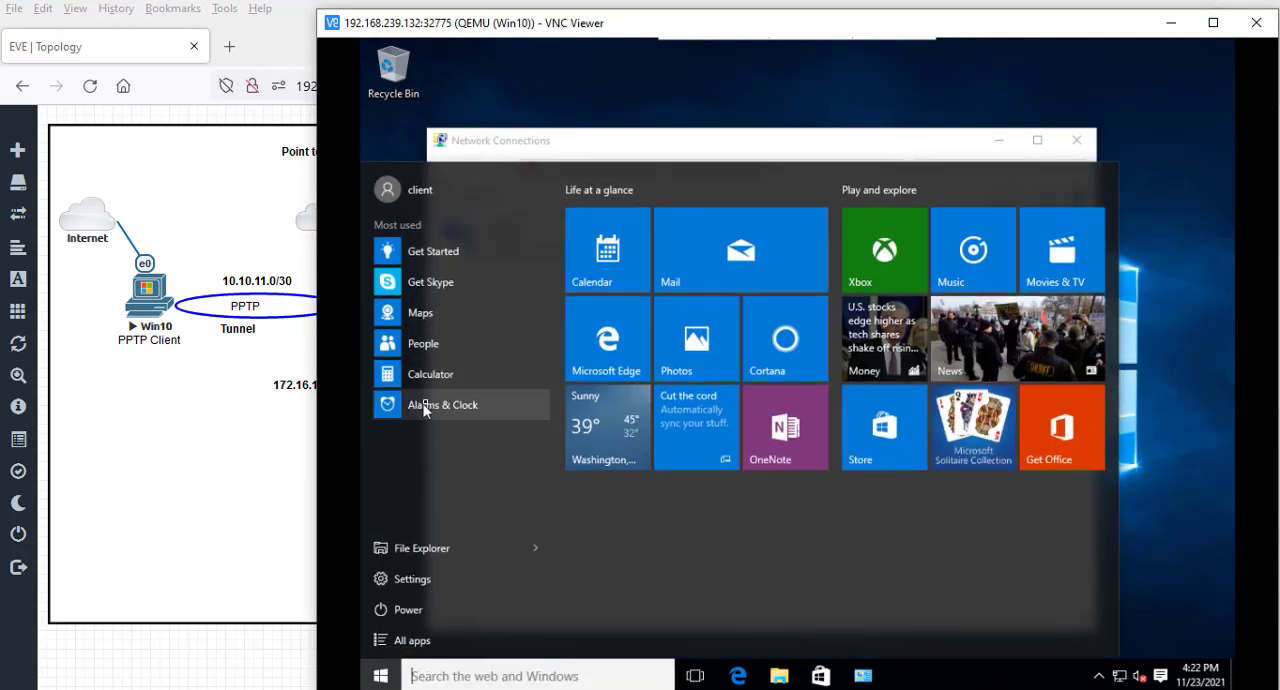
type("cmd")
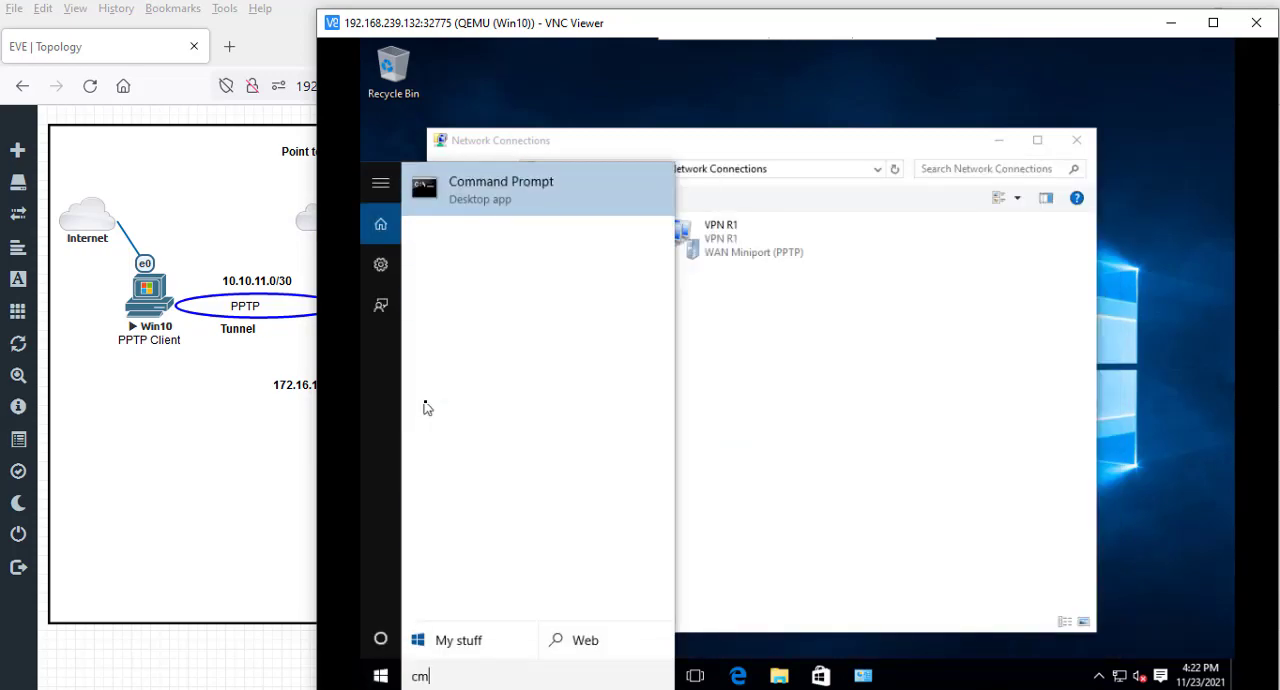
key("Return")
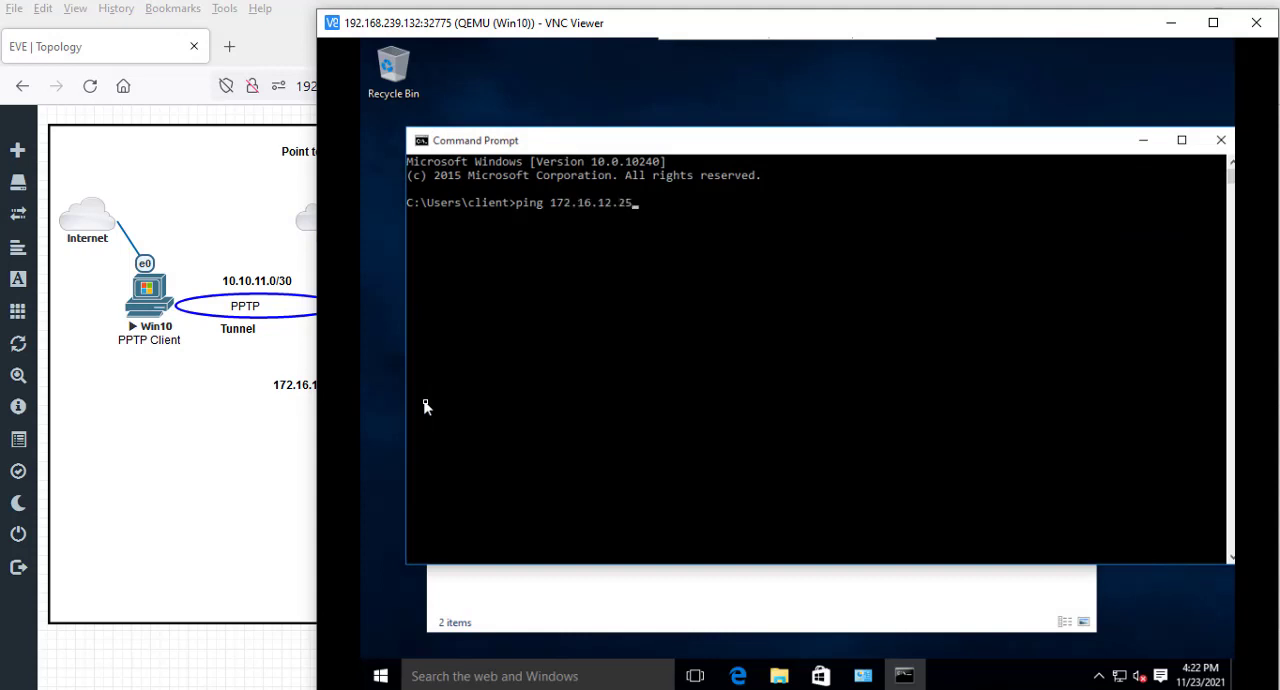
type("ping 172.16.12.254")
key("Return")
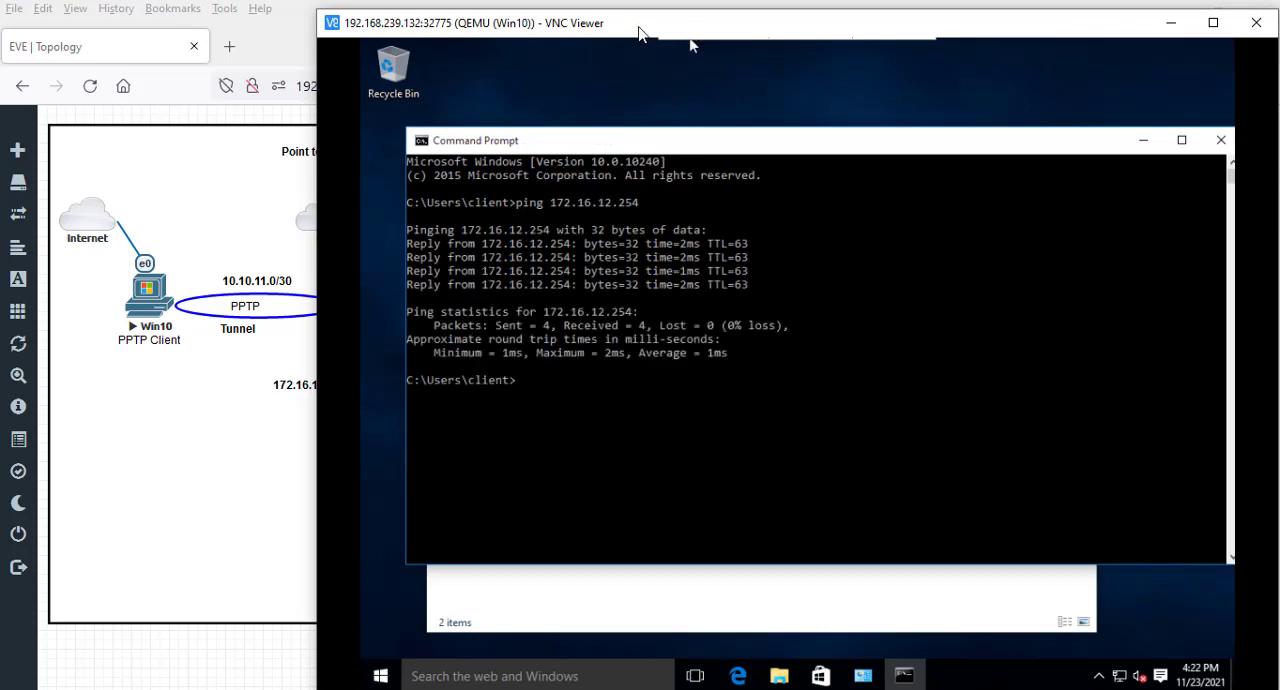
- Uncover the topology and switch to the PCC console to review its earlier pings to 172.16.12.254
left_click_drag(640, 34, 790, 29)
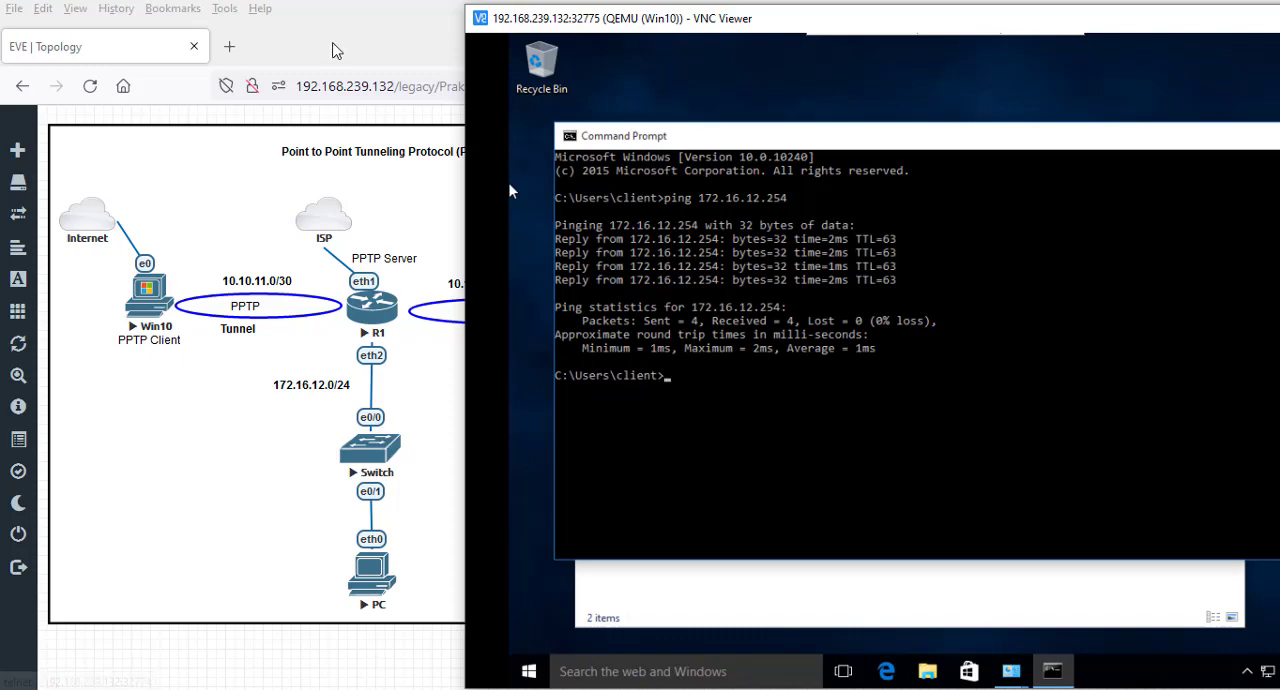
key("alt+Tab")
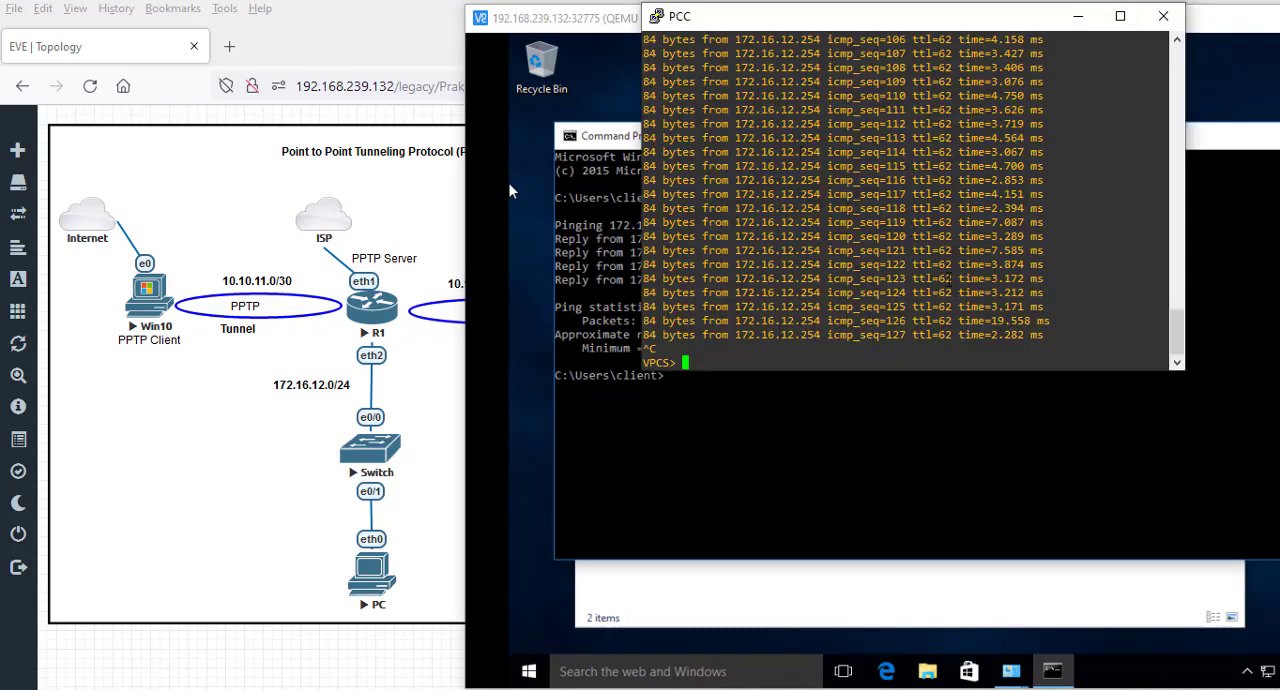
scroll(942, 268, "up", 20)
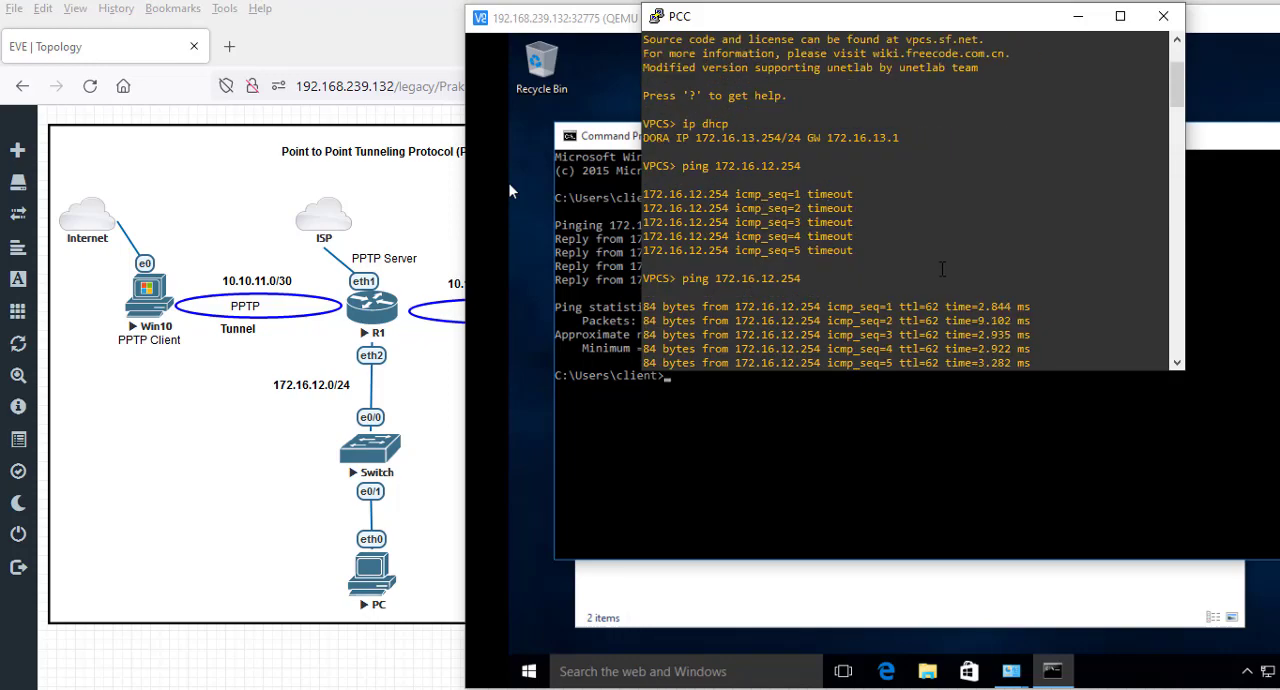
- Switch to the console of the PC on R1's LAN and check its DHCP-assigned address against the pinged one
left_click(1078, 16)
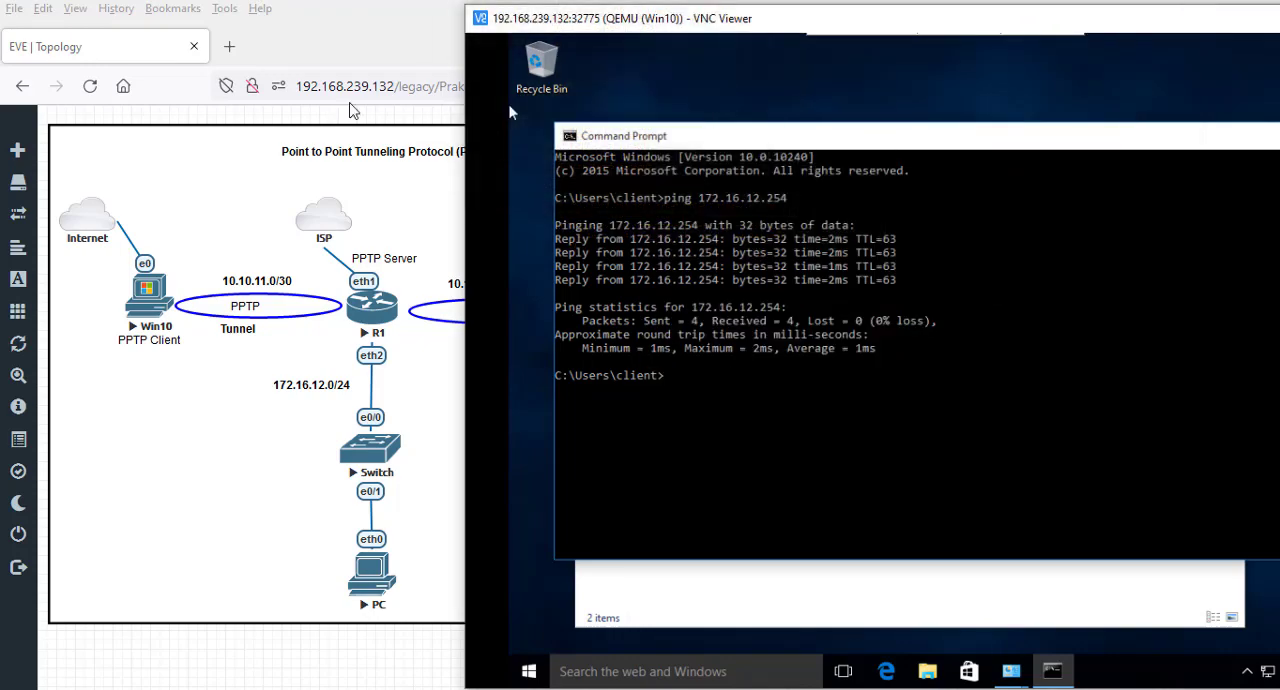
key("alt+Tab")
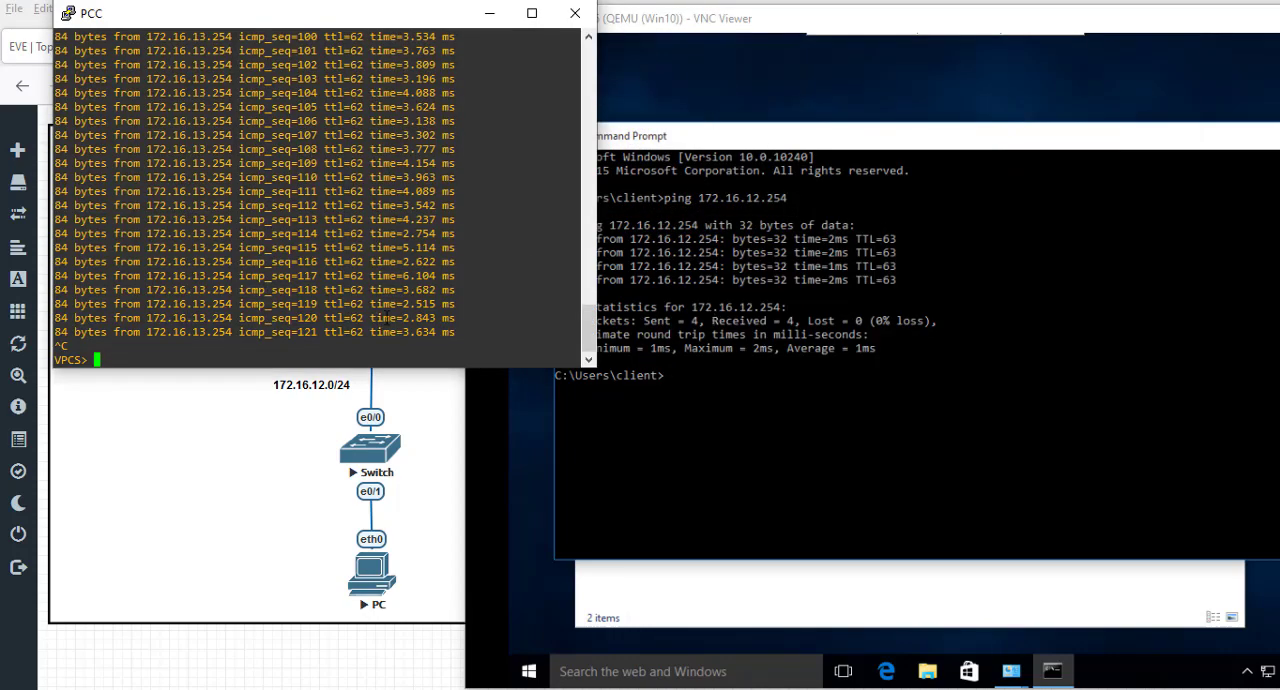
scroll(390, 300, "up", 20)
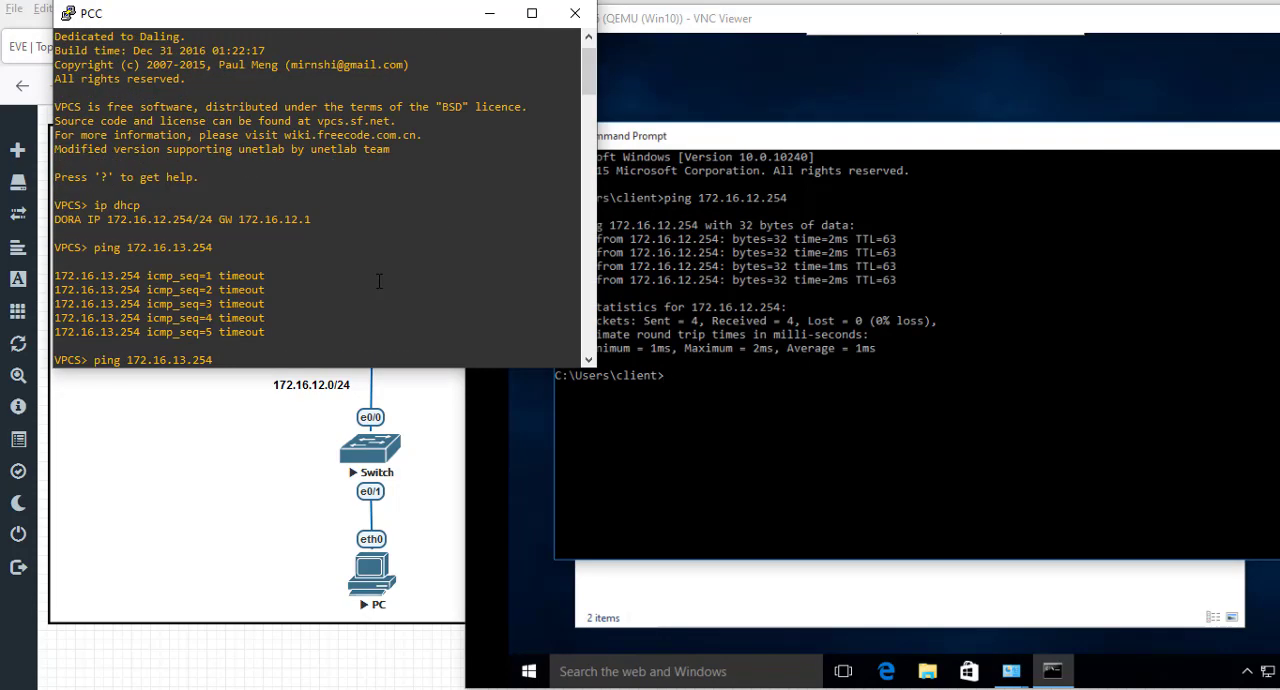
left_click_drag(157, 218, 258, 234)
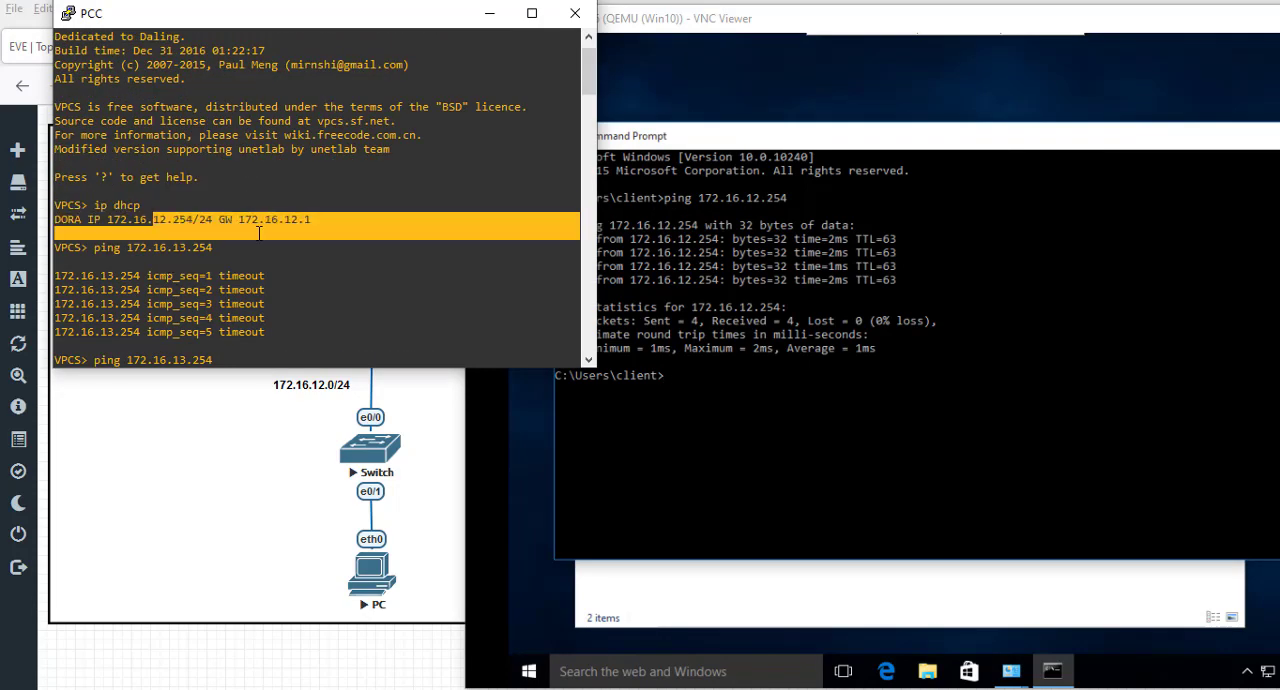
left_click(489, 13)
- Start a continuous ping to 172.16.12.254 from the Windows 10 client's Command Prompt
key("Up")
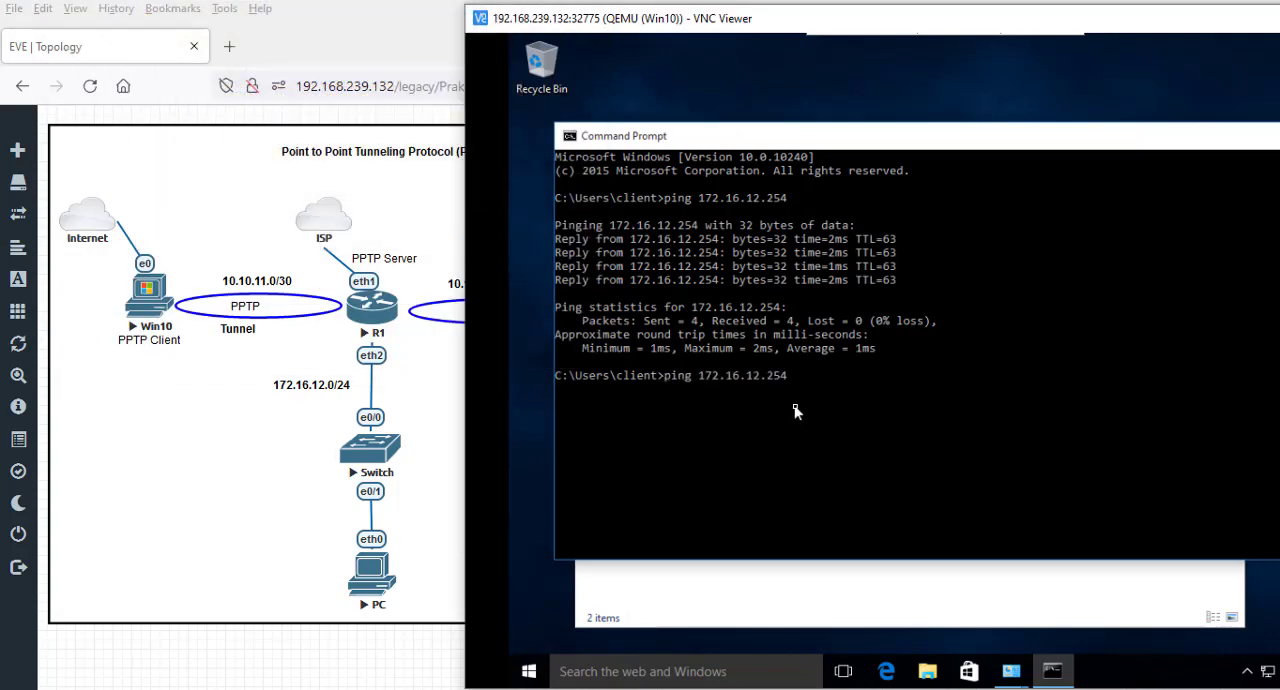
type("-t")
key("Return")
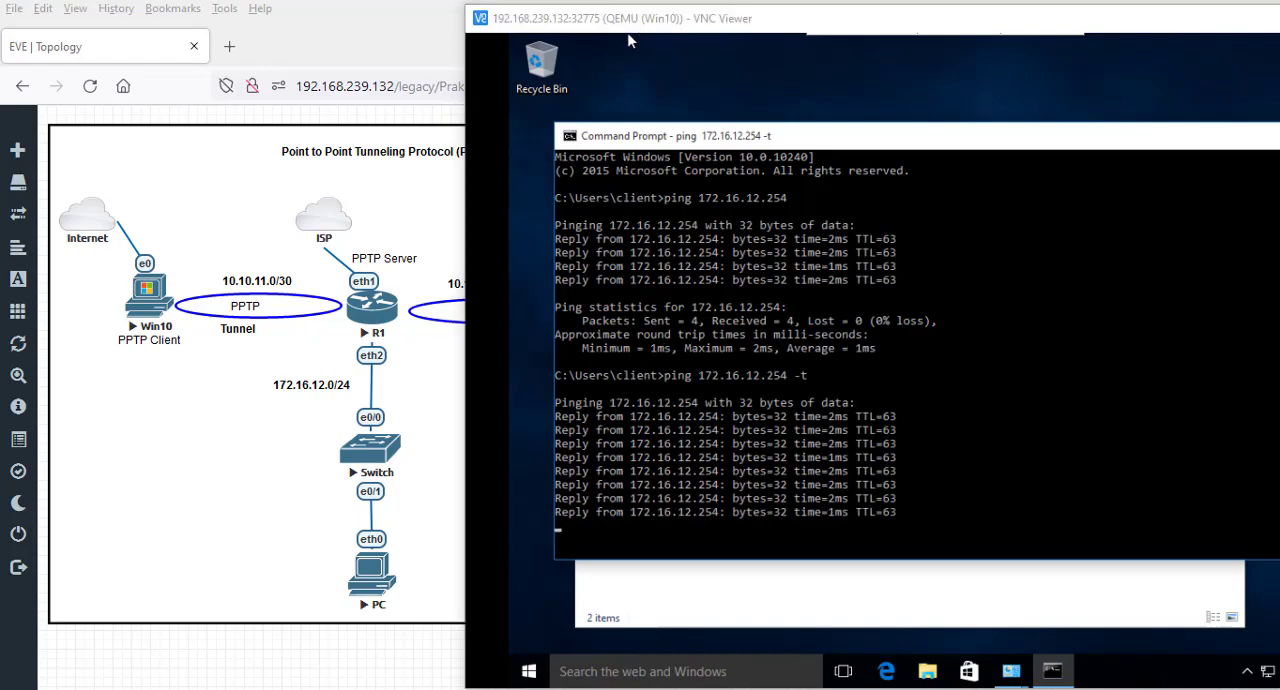
- Place R1's WinBox beside the running ping and review the PPP interfaces, secrets and profiles
key("alt+Tab")
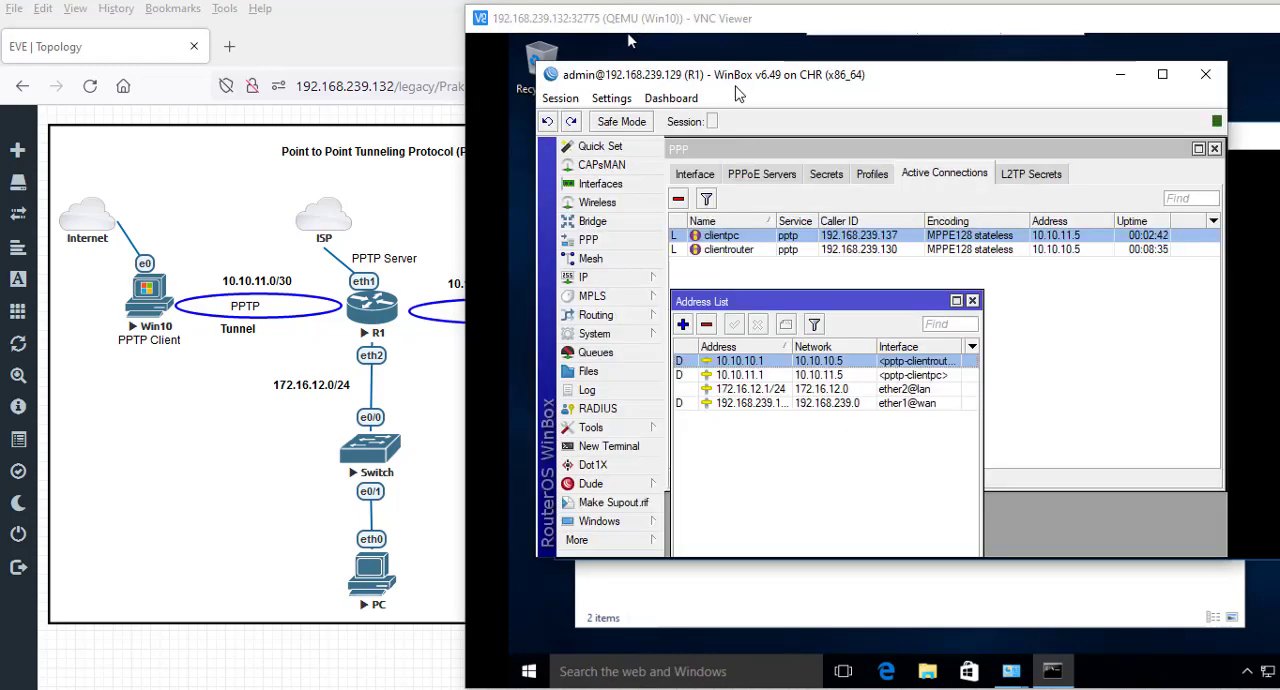
left_click_drag(739, 80, 130, 26)
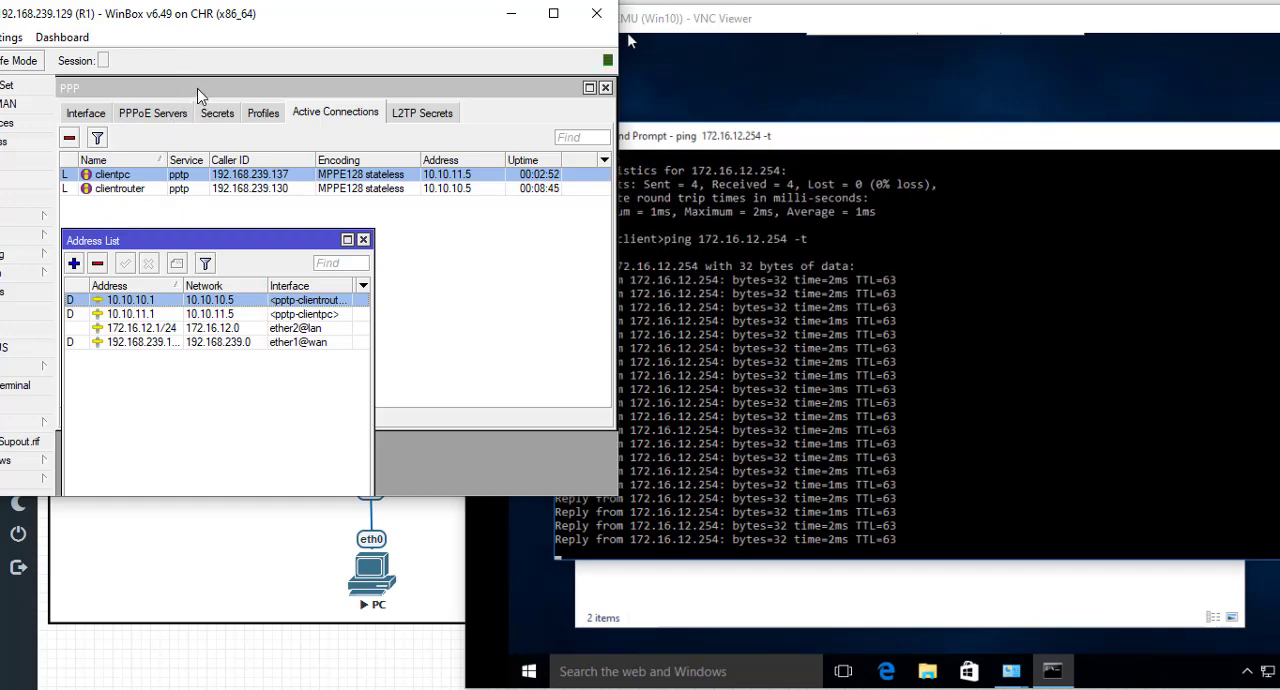
left_click(135, 95)
left_click(95, 114)
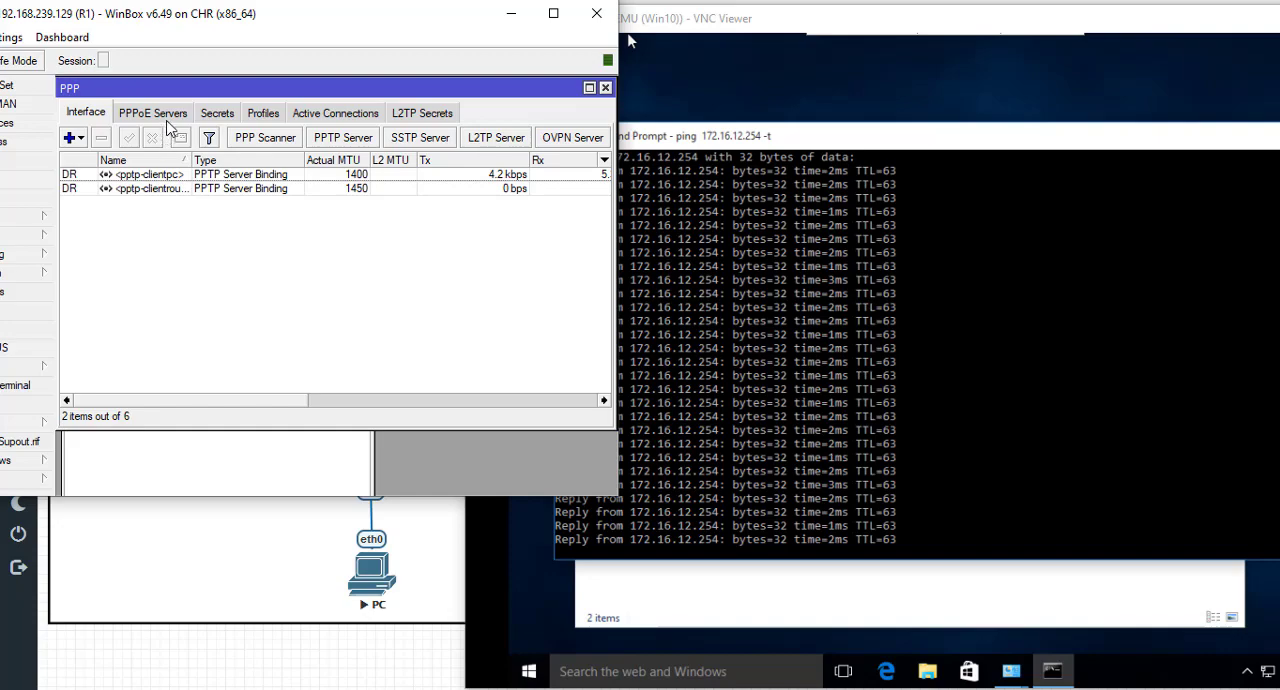
left_click(219, 114)
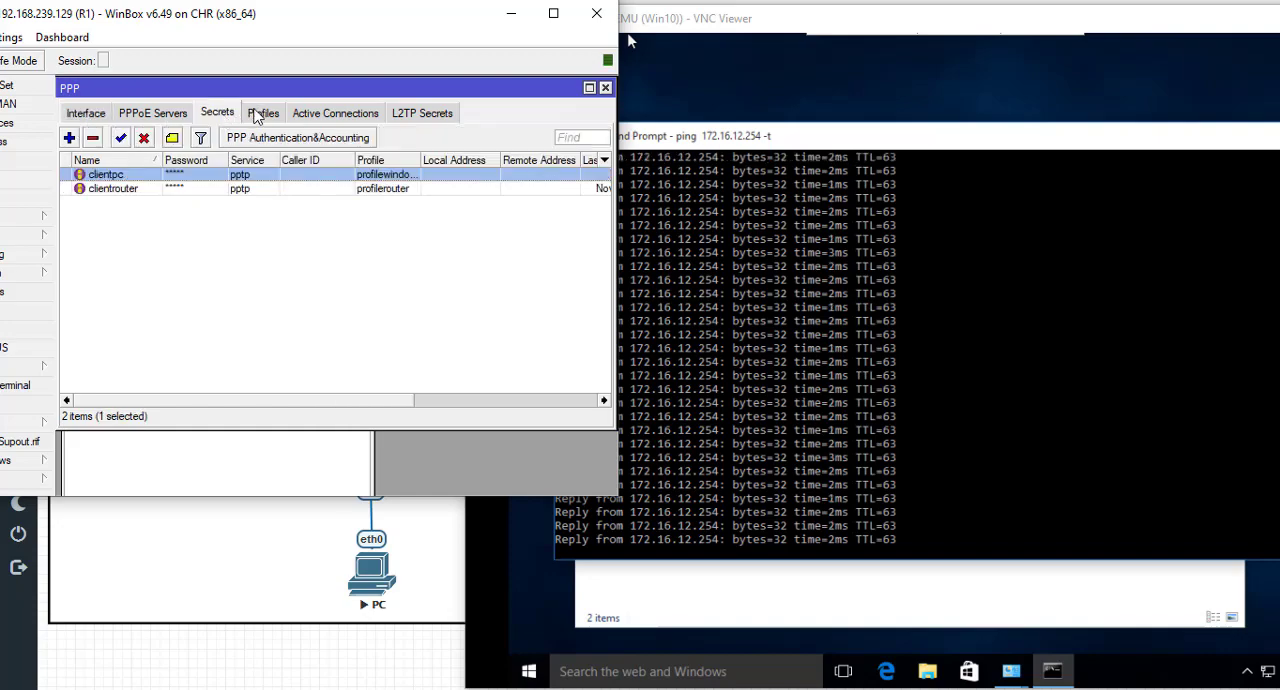
left_click(257, 114)
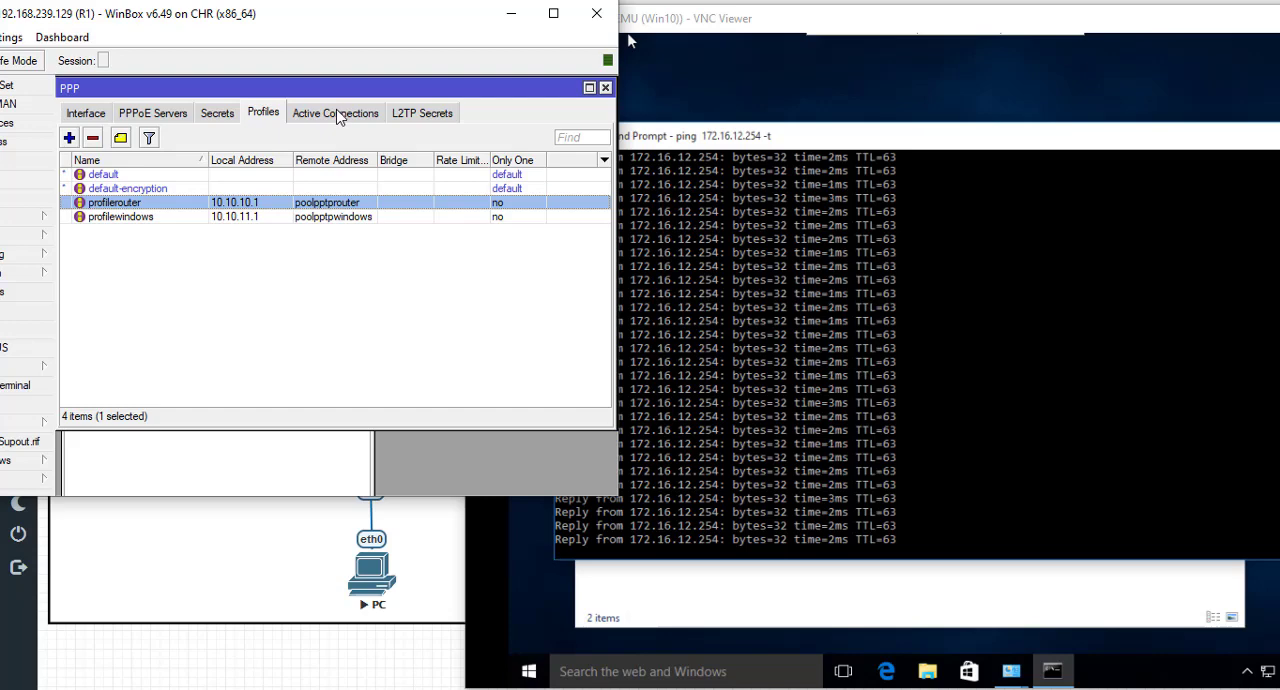
left_click(86, 116)
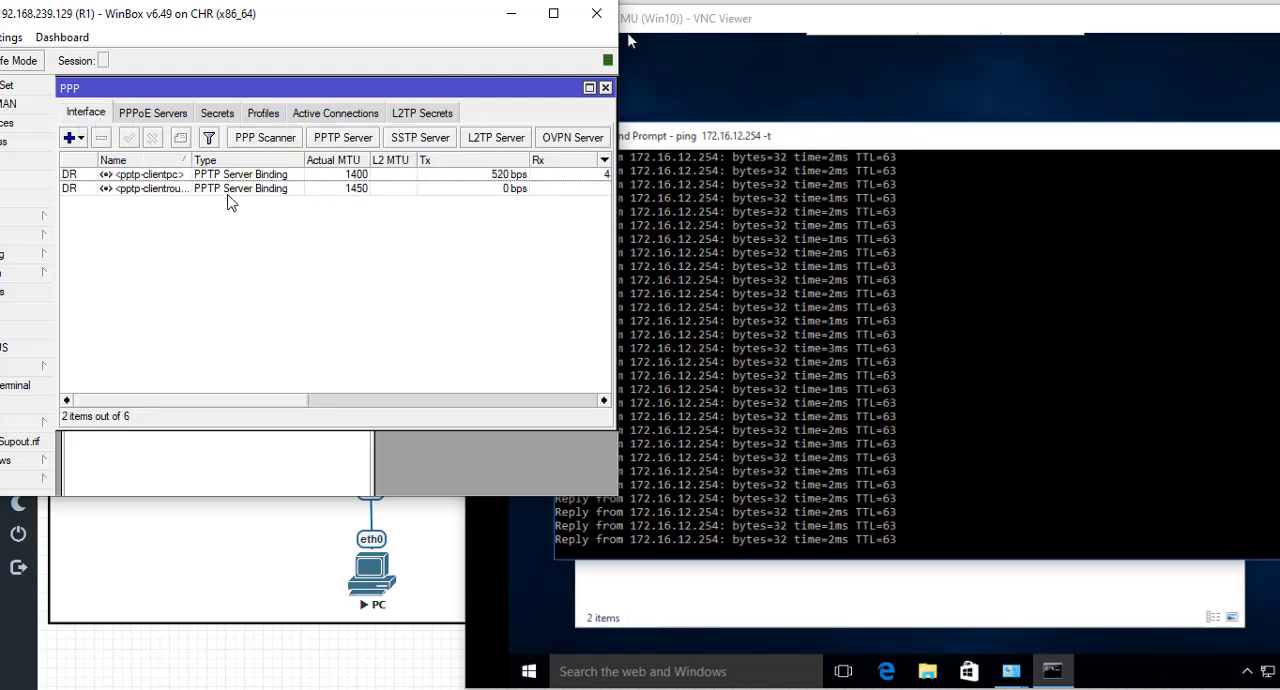
left_click(217, 113)
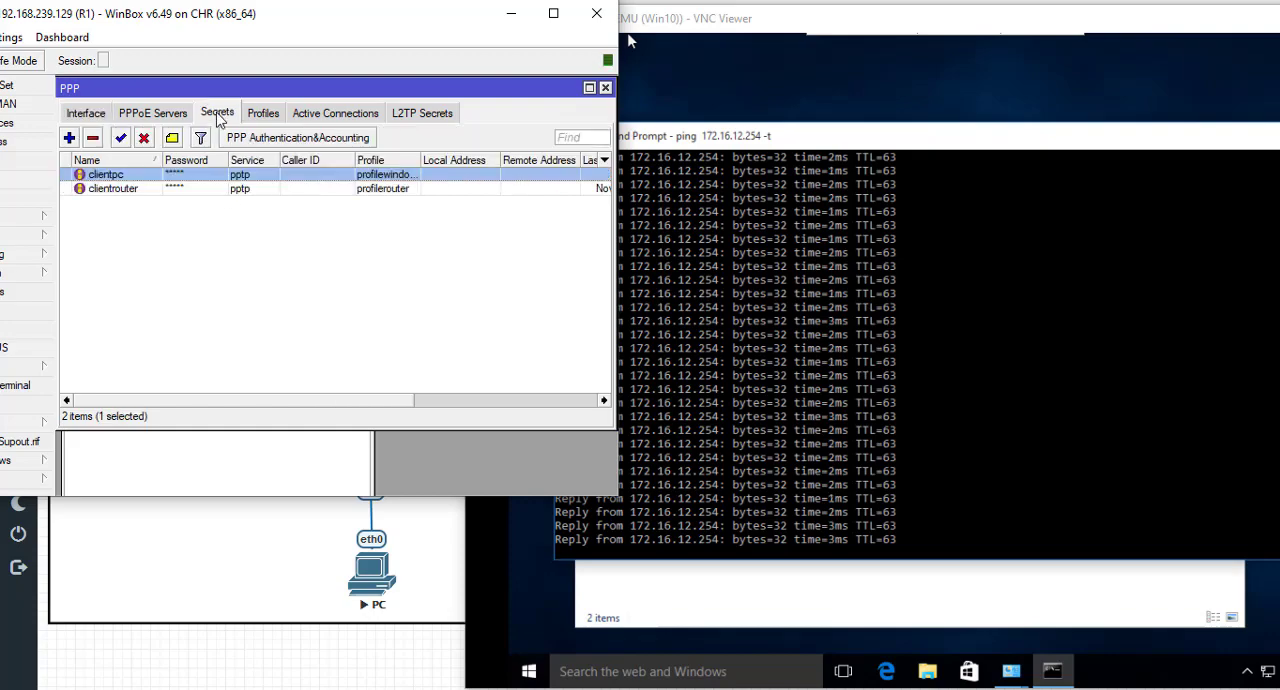
- Remove the clientpc session from R1's active PPP connections, keeping the client's running ping in view
left_click(316, 113)
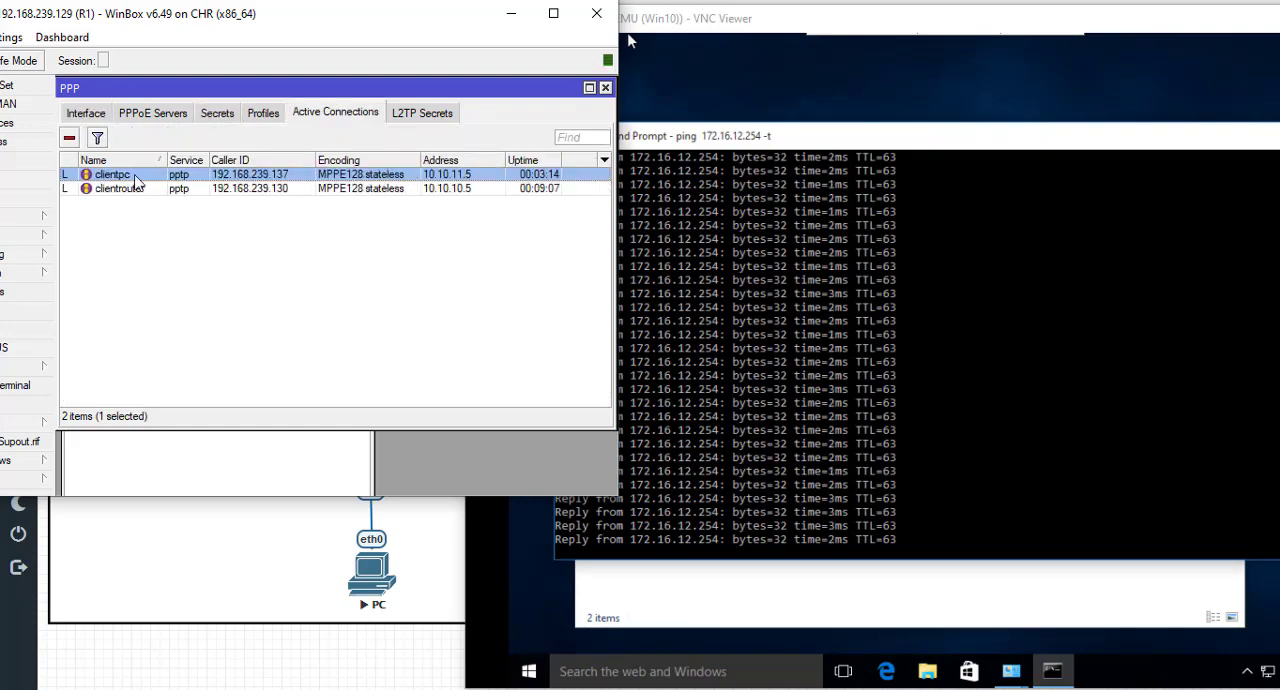
left_click(70, 137)
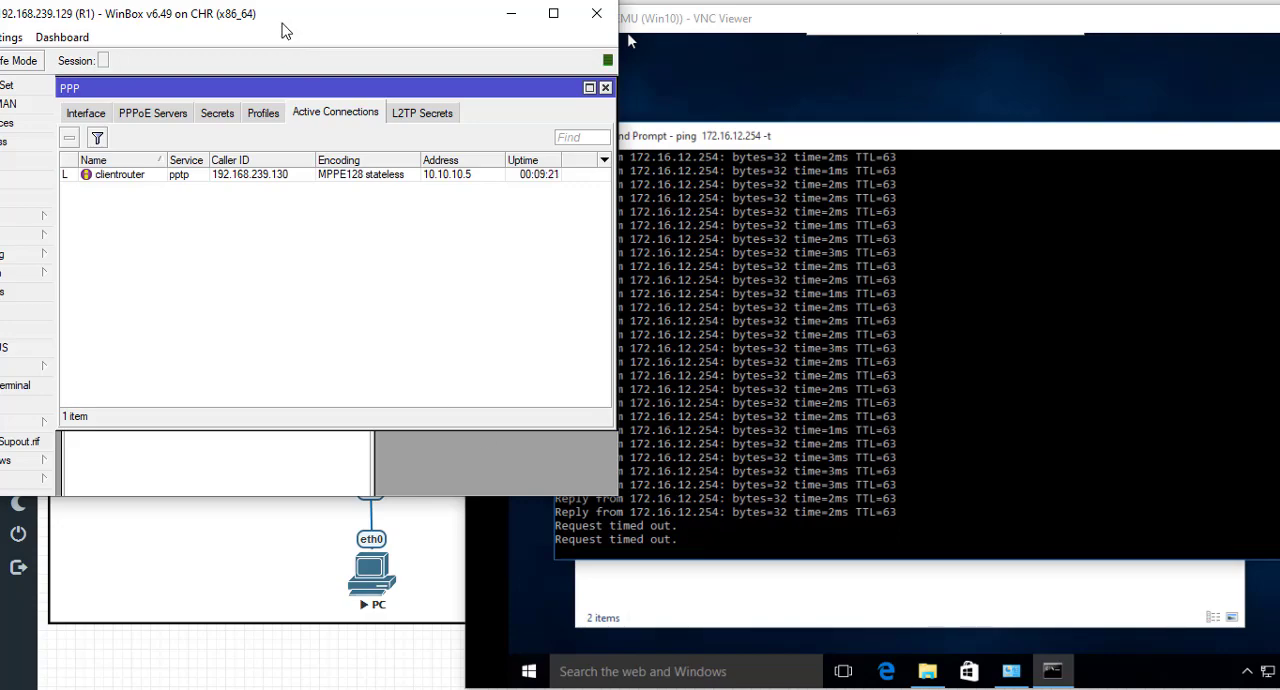
left_click_drag(280, 25, 185, 57)
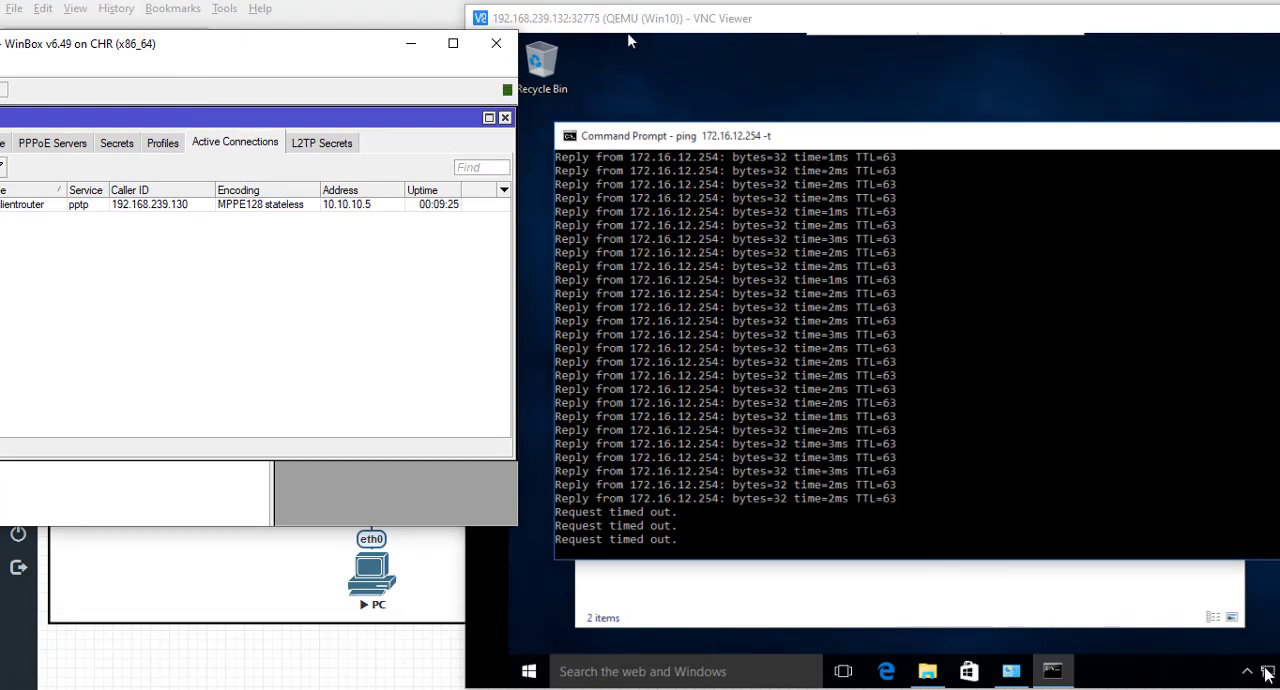
- Reconnect VPN R1 from the Windows 10 client's network settings
left_click(631, 40)
left_click(1266, 672)
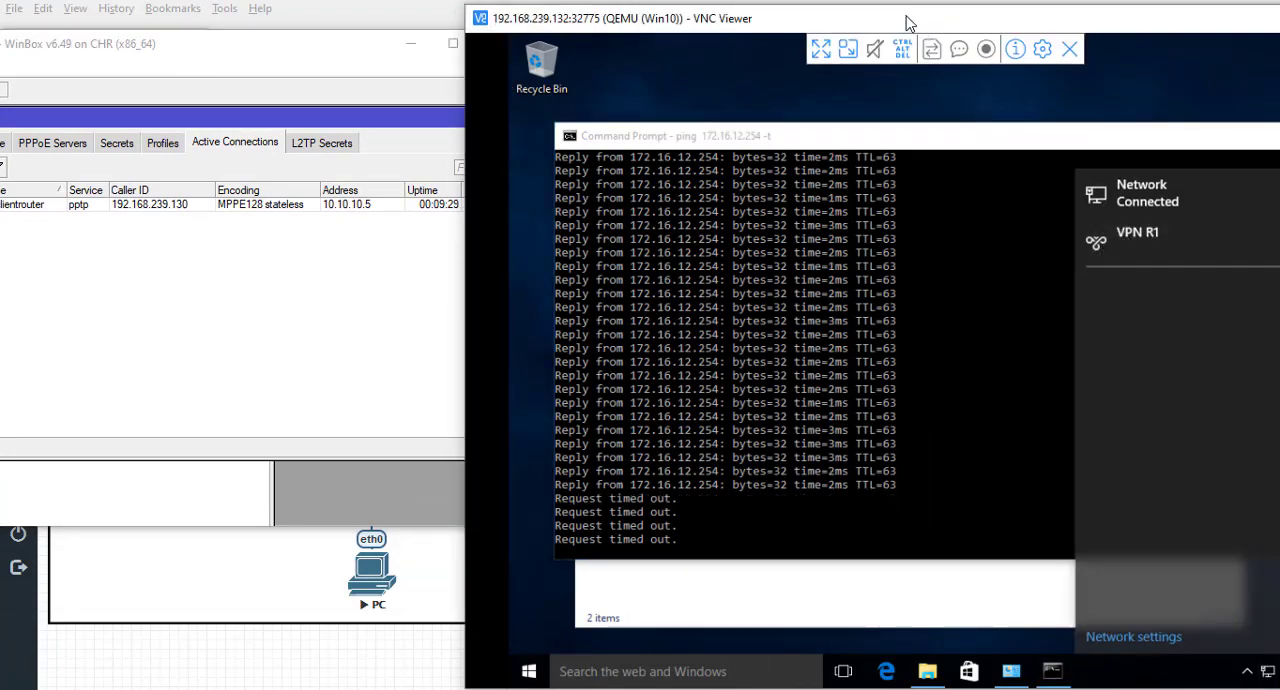
left_click_drag(909, 23, 766, 42)
left_click(1050, 282)
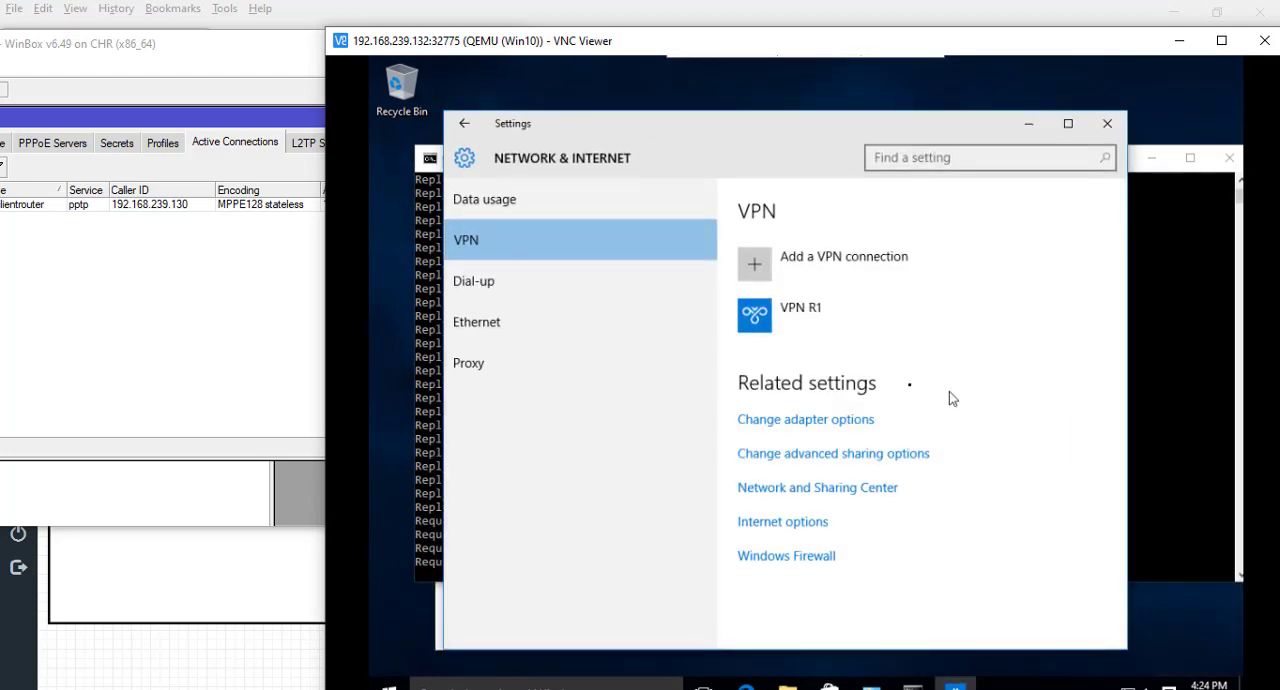
left_click(762, 322)
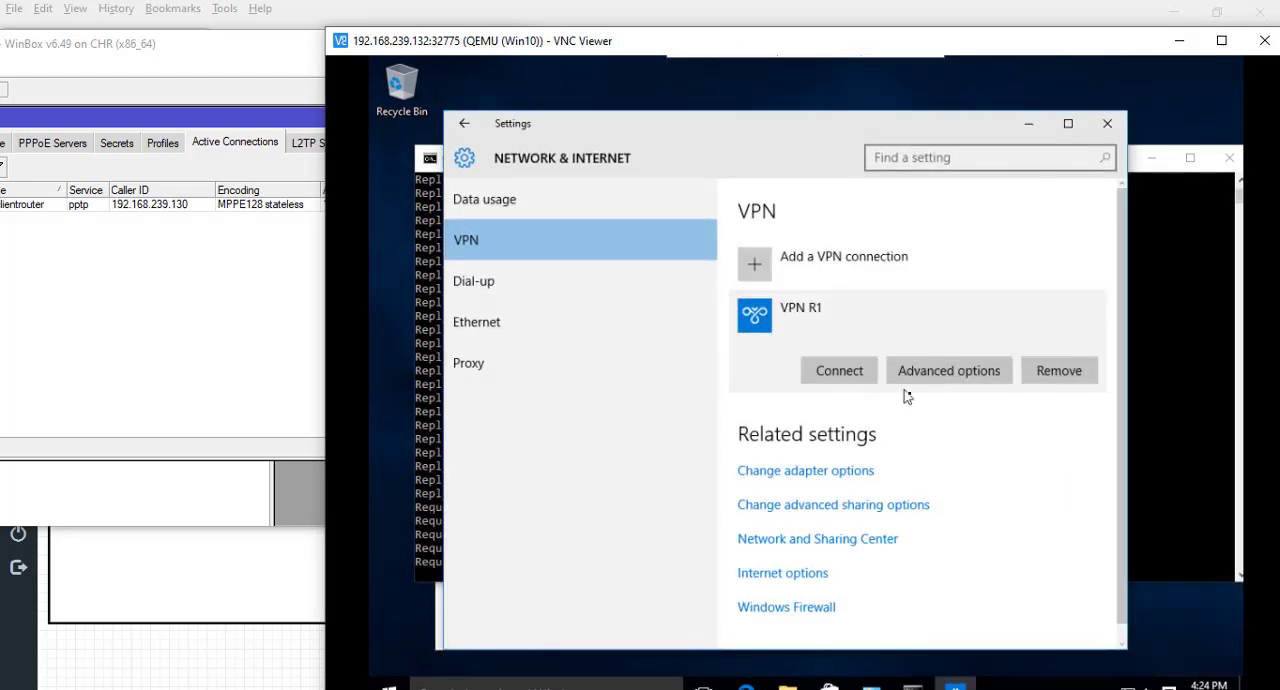
left_click(858, 370)
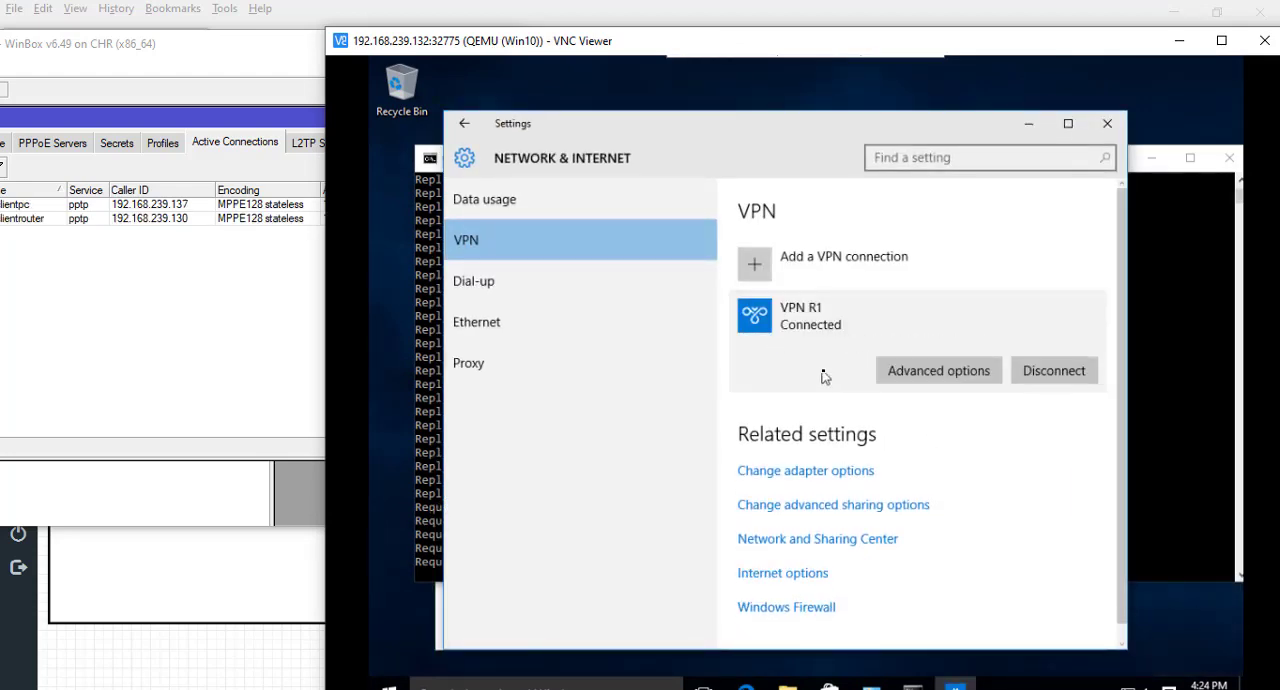
- Close the VPN settings and the Command Prompt running the ping, and bring the whole Windows 10 desktop into view
left_click(1107, 125)
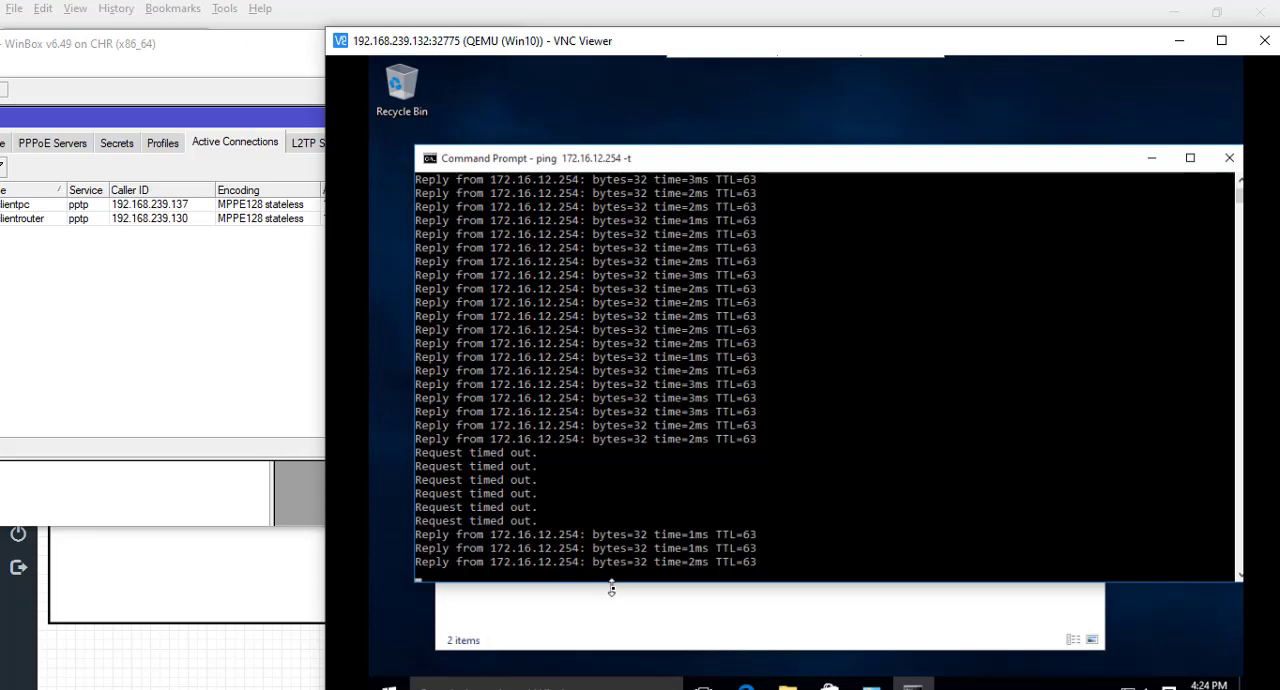
left_click(1232, 159)
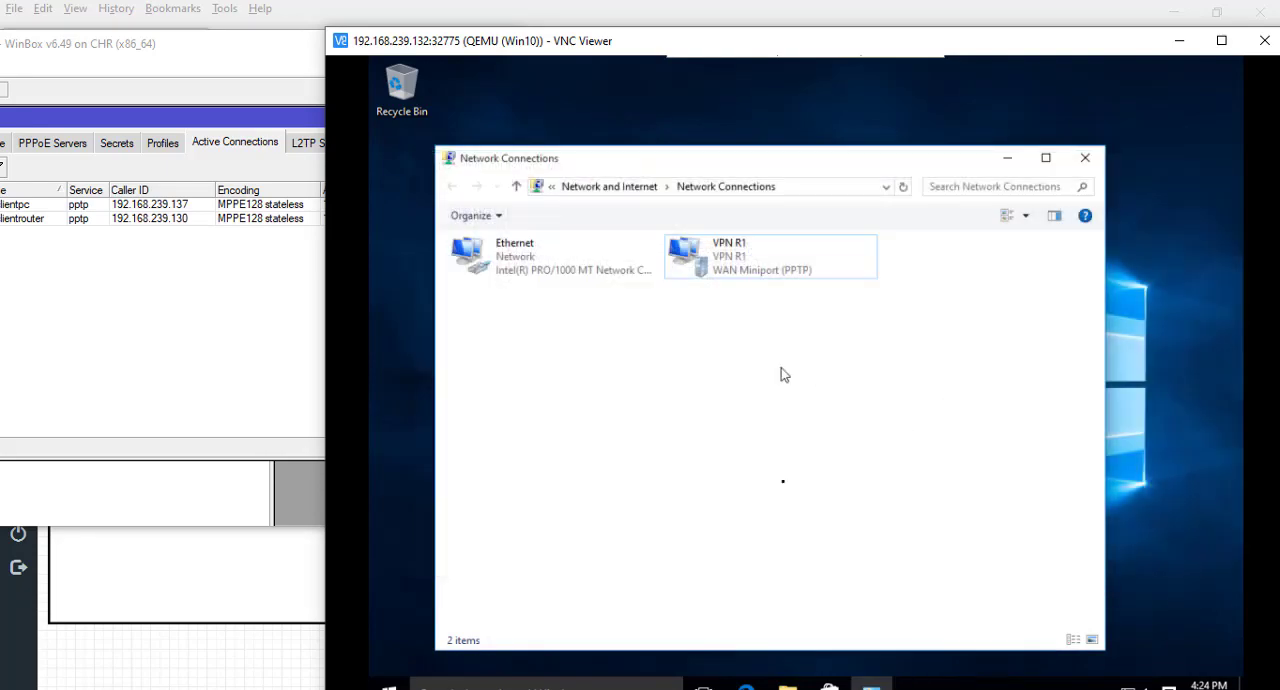
left_click_drag(863, 40, 863, 18)
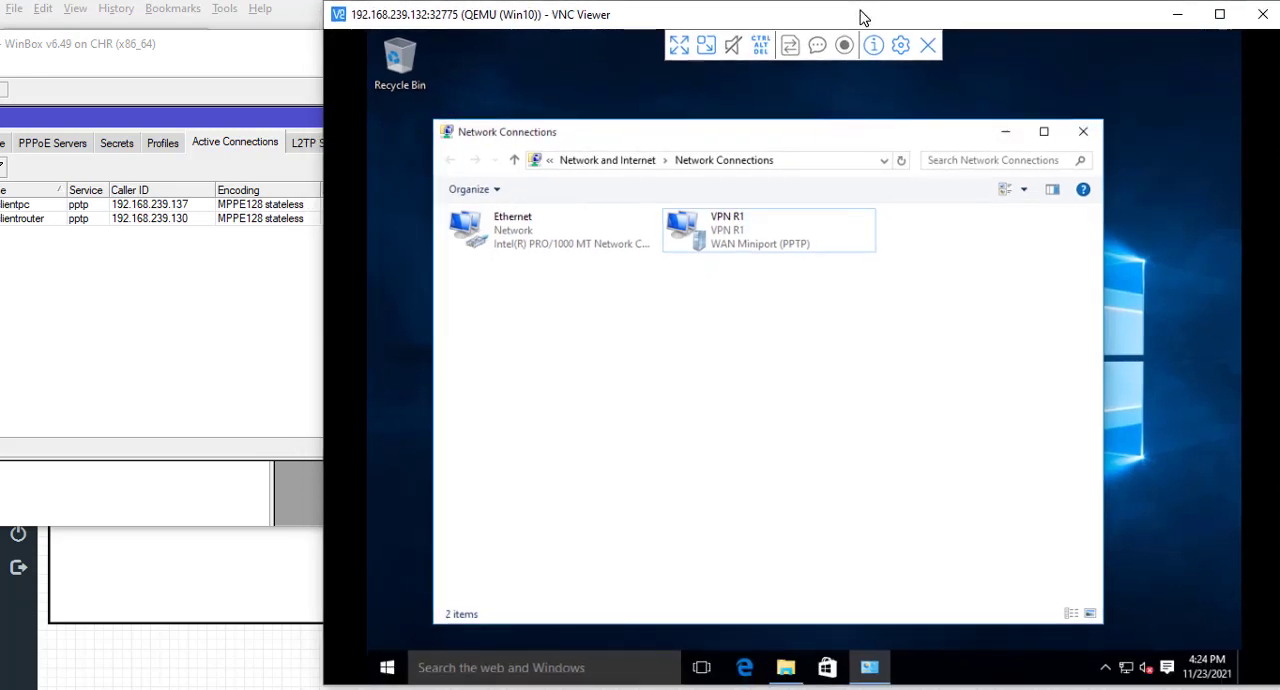
- Open Microsoft Edge on the Windows 10 client and examine the Tx and Rx traffic of pptp-clientpc in R1's interface list
left_click(745, 667)
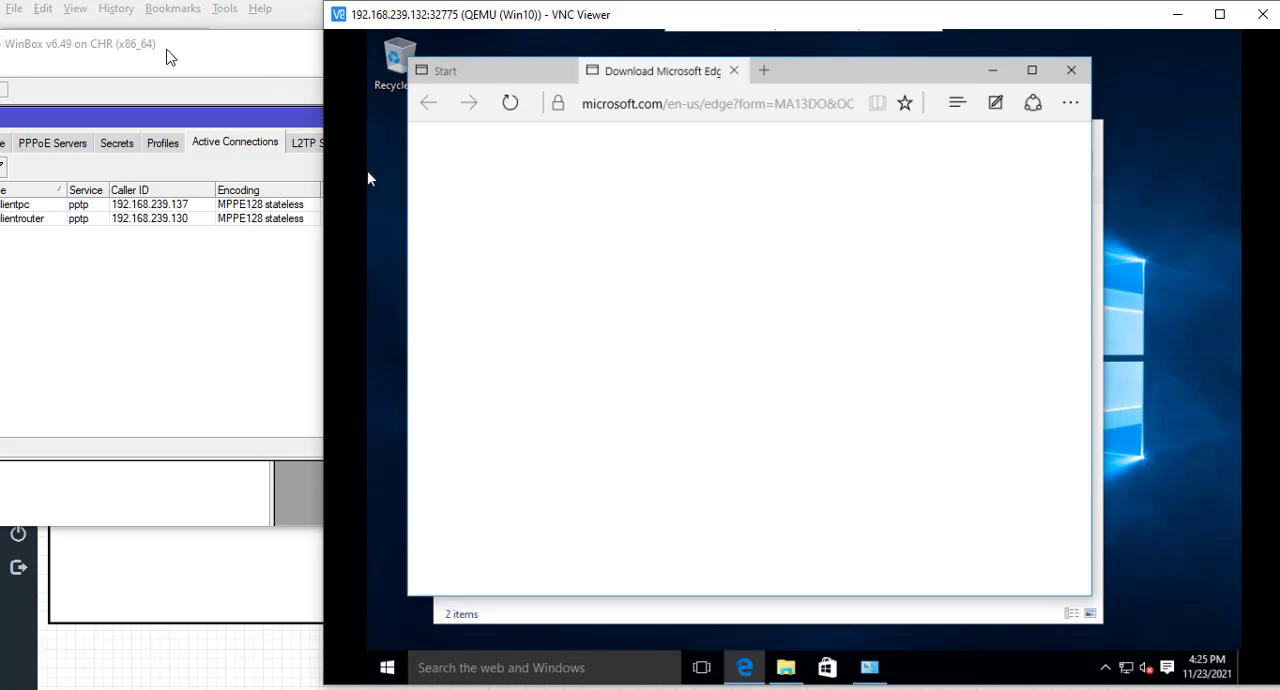
left_click(180, 46)
left_click_drag(209, 51, 468, 164)
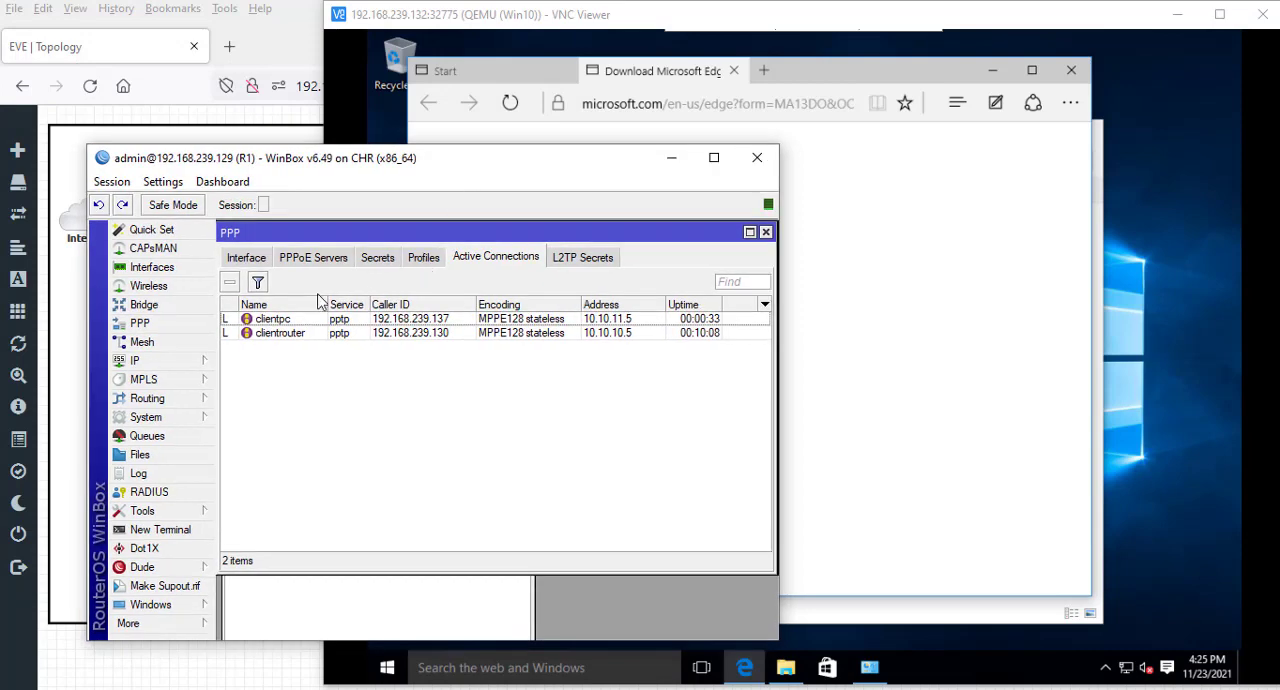
left_click(170, 270)
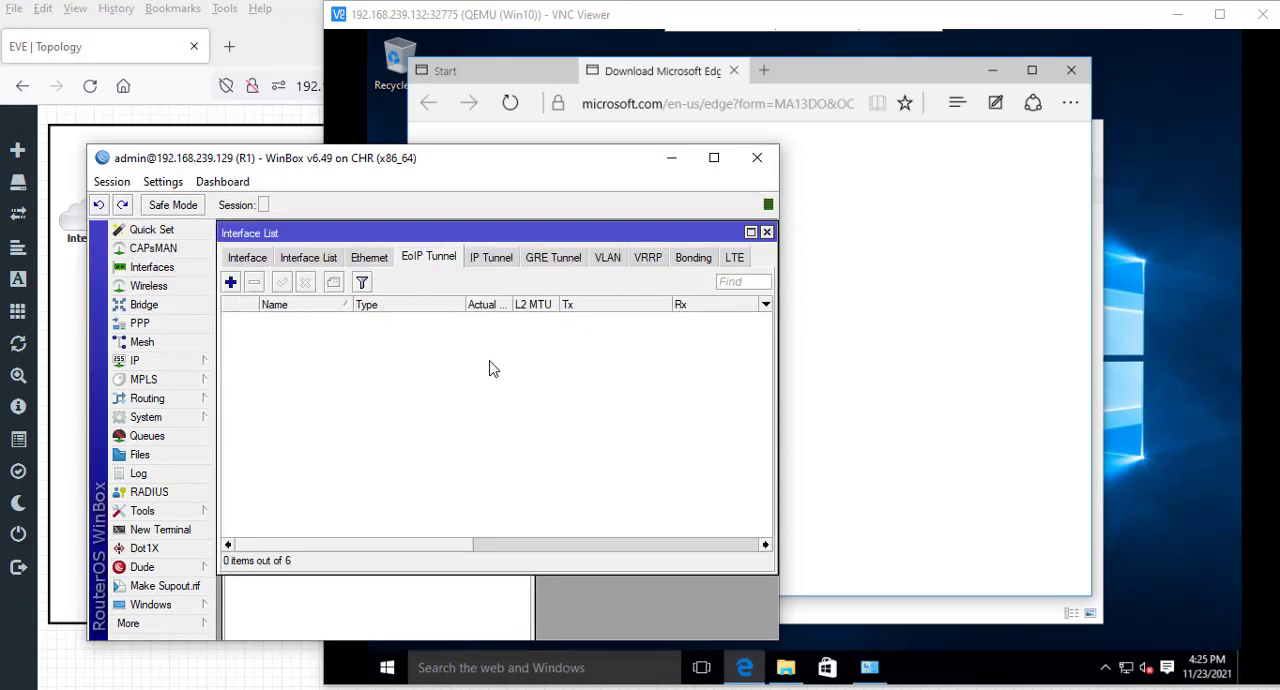
left_click(246, 258)
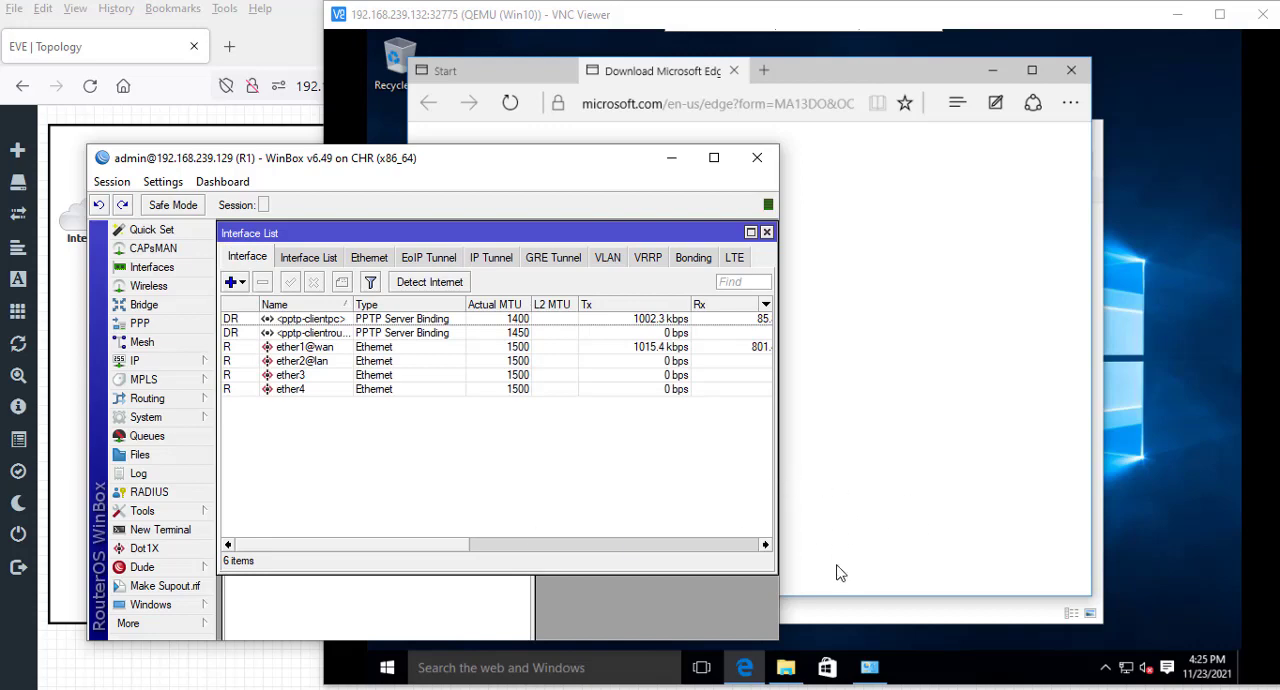
left_click_drag(452, 549, 485, 553)
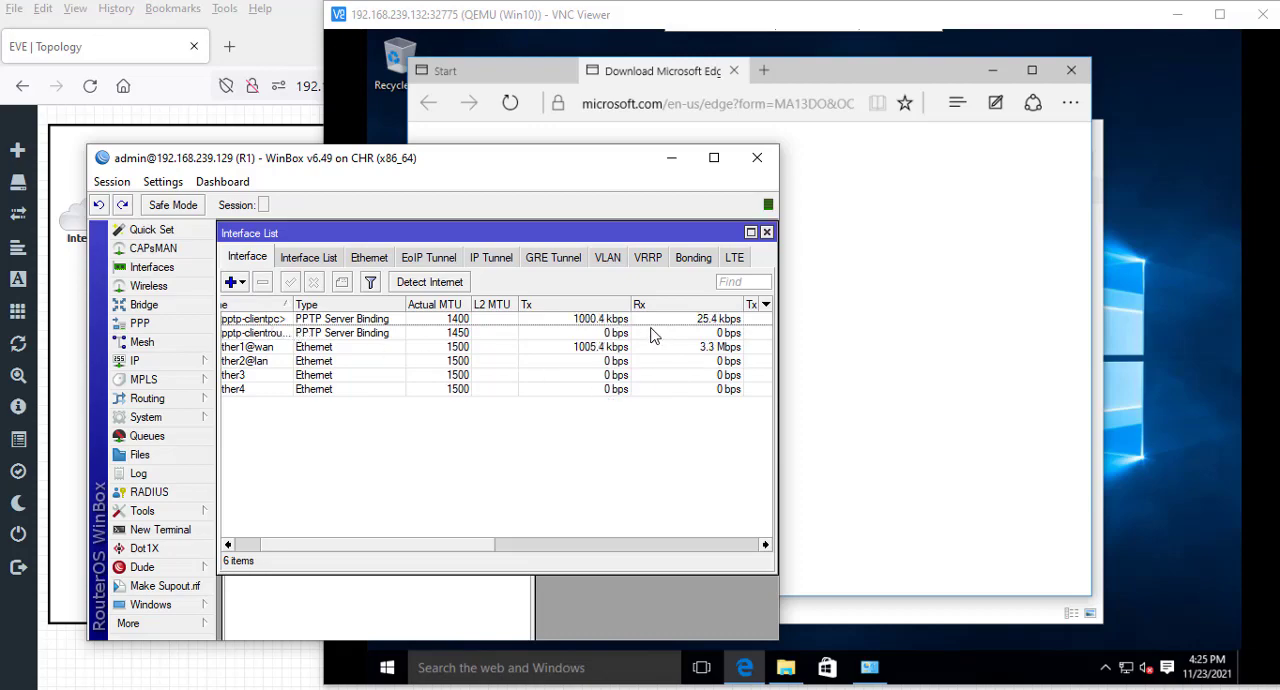
left_click(671, 158)
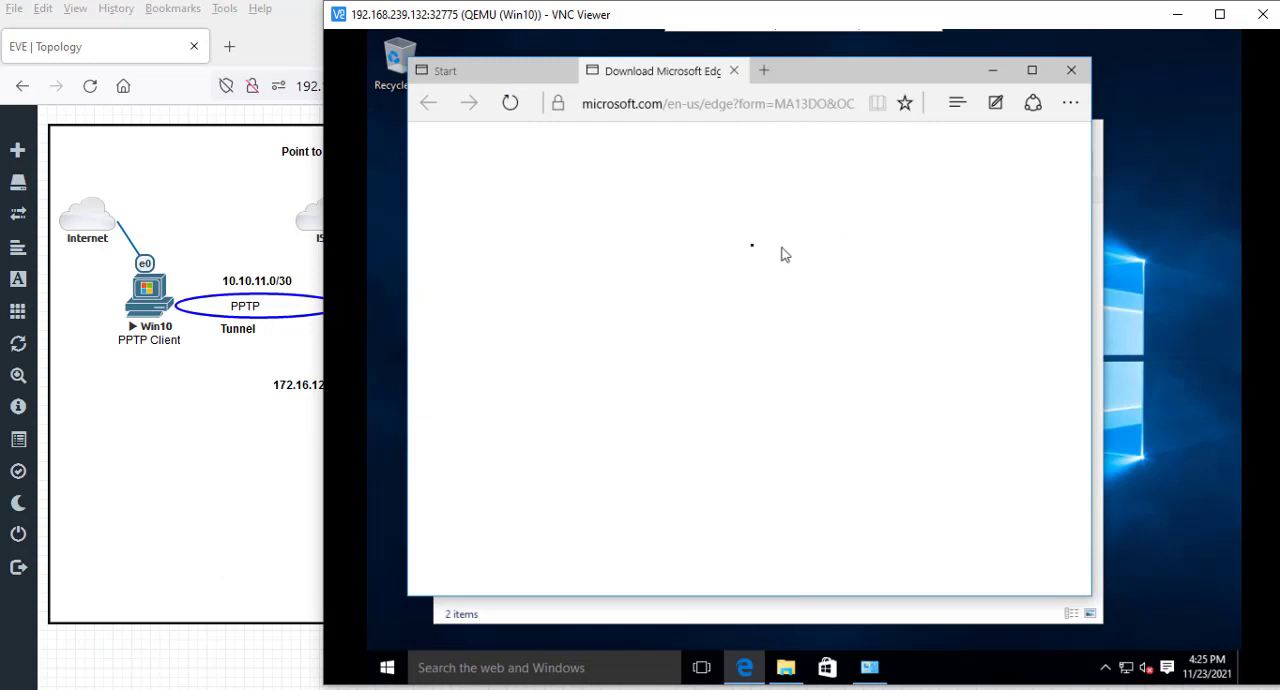
- Load bing.com in Microsoft Edge on the Windows 10 client to test internet access through the VPN
left_click(659, 97)
left_click(659, 100)
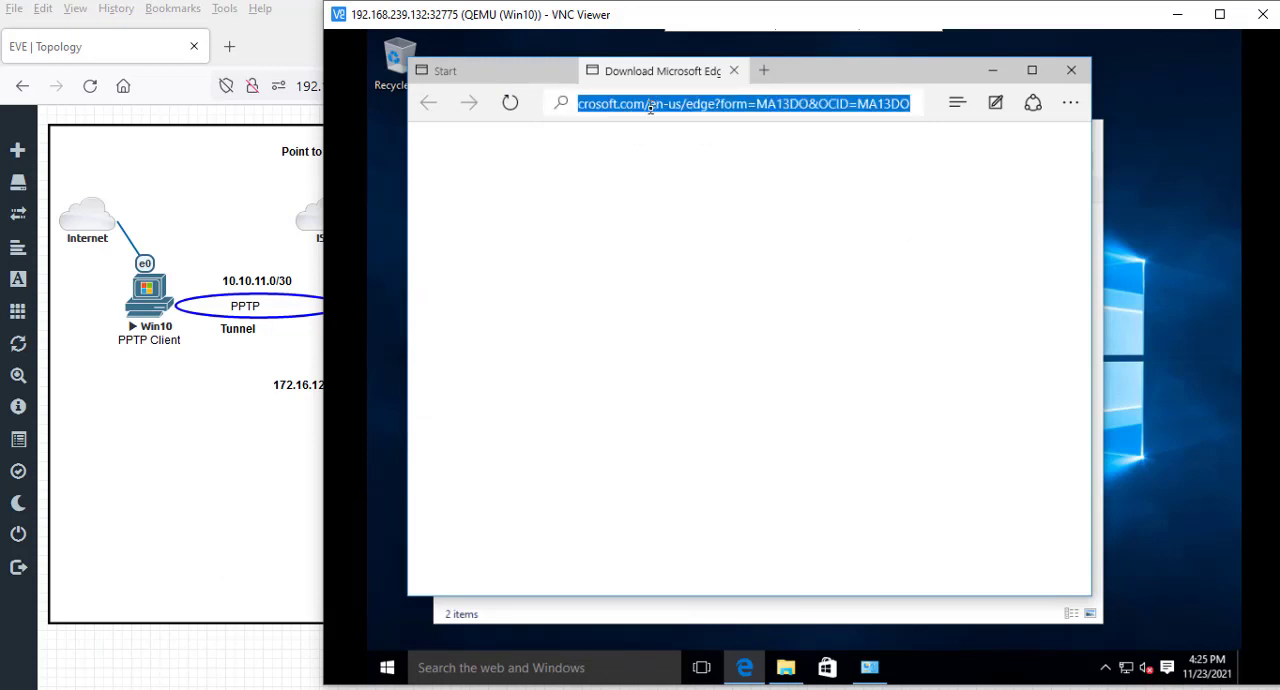
type("bing")
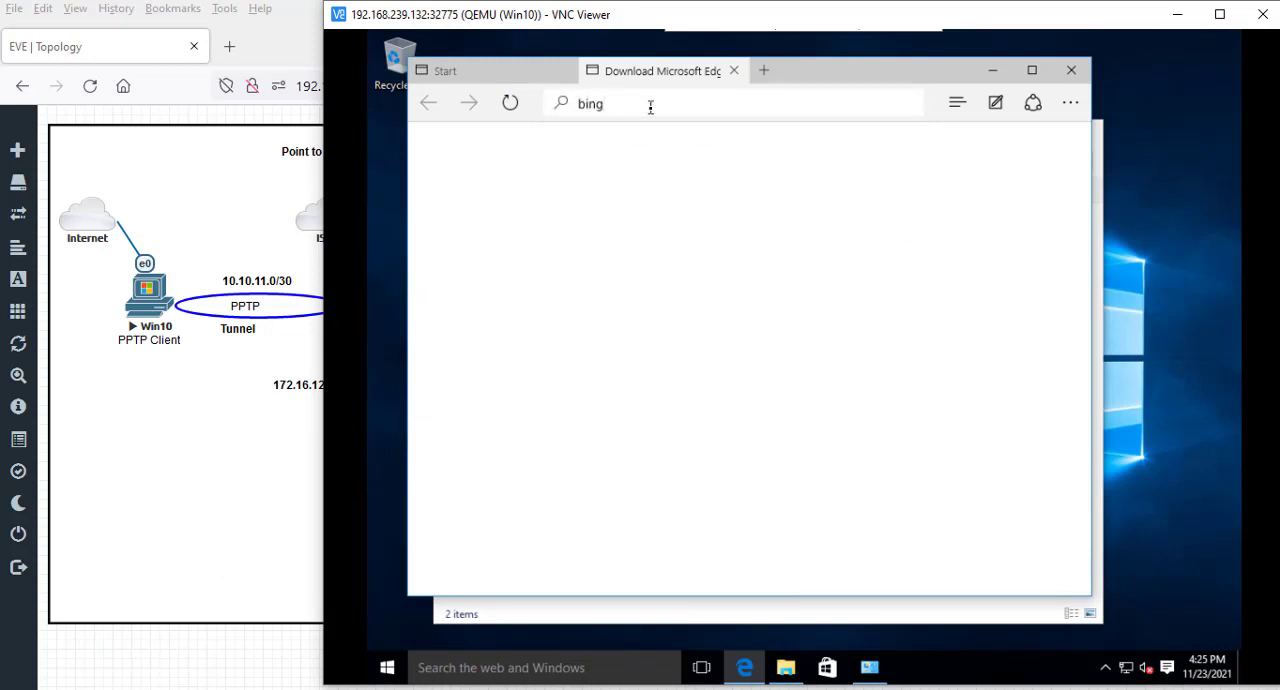
type(".com")
key("Return")
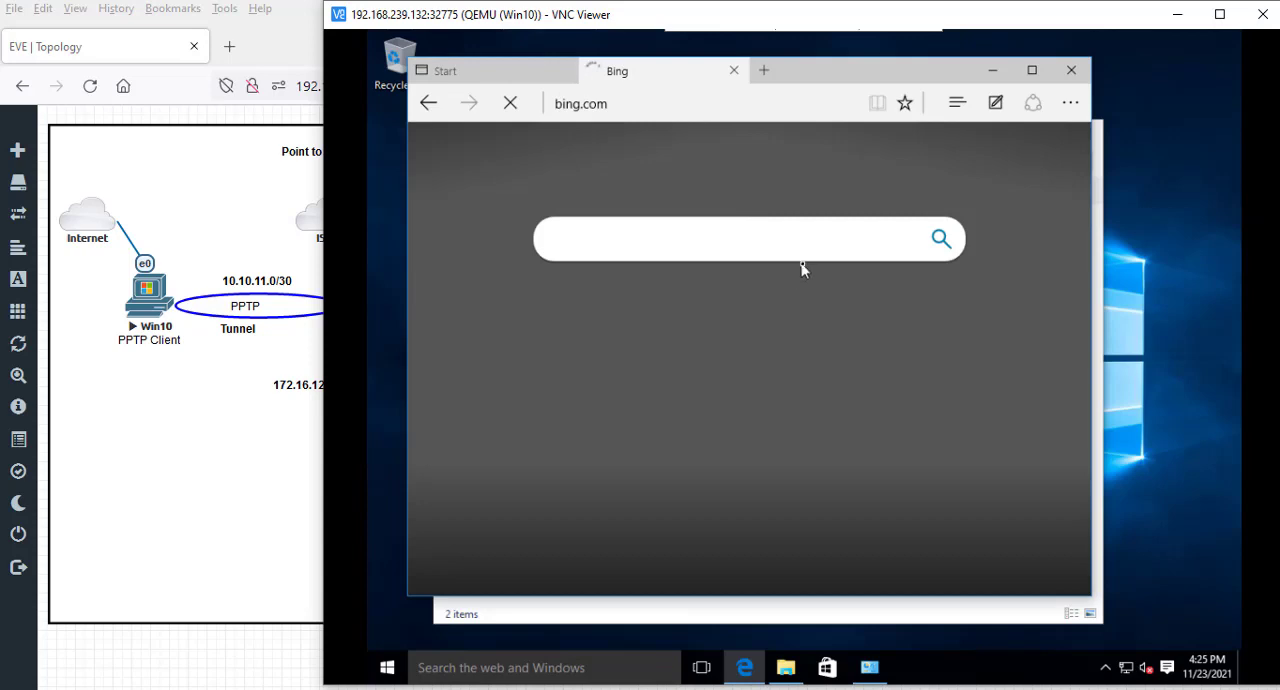
- Return to WinBox on R1, close the interface list and check the active PPP connections beside the topology
left_click(1176, 18)
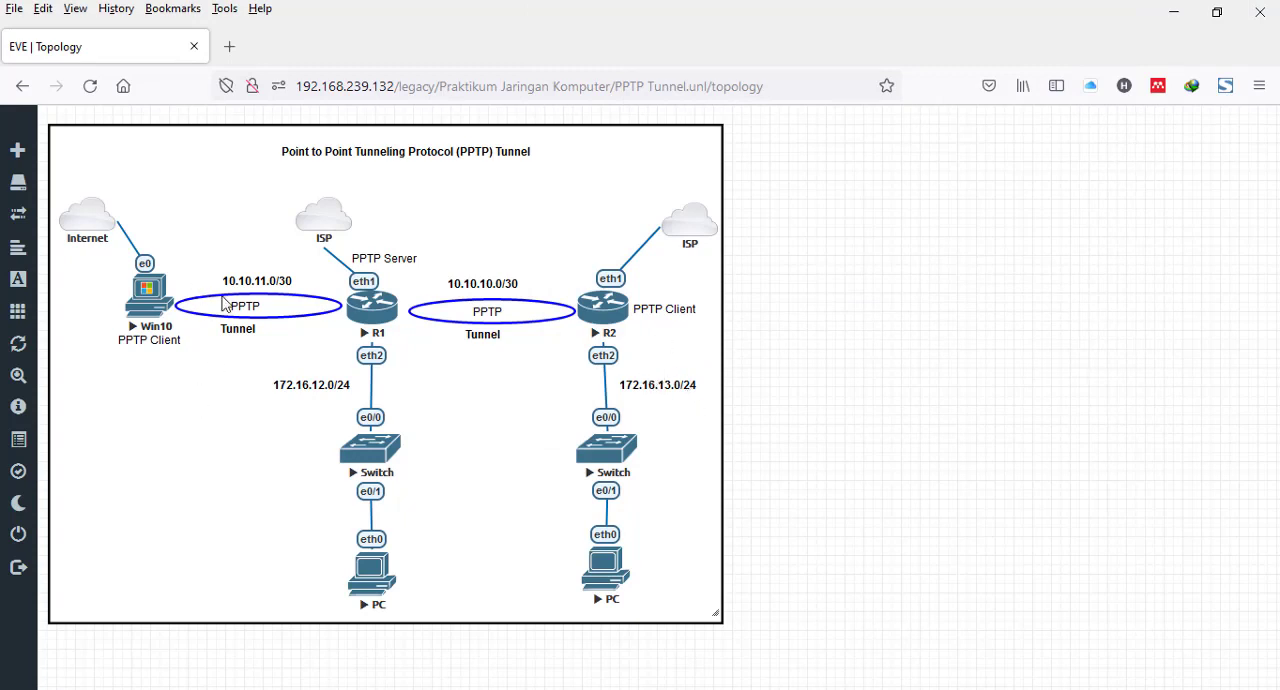
left_click(673, 1)
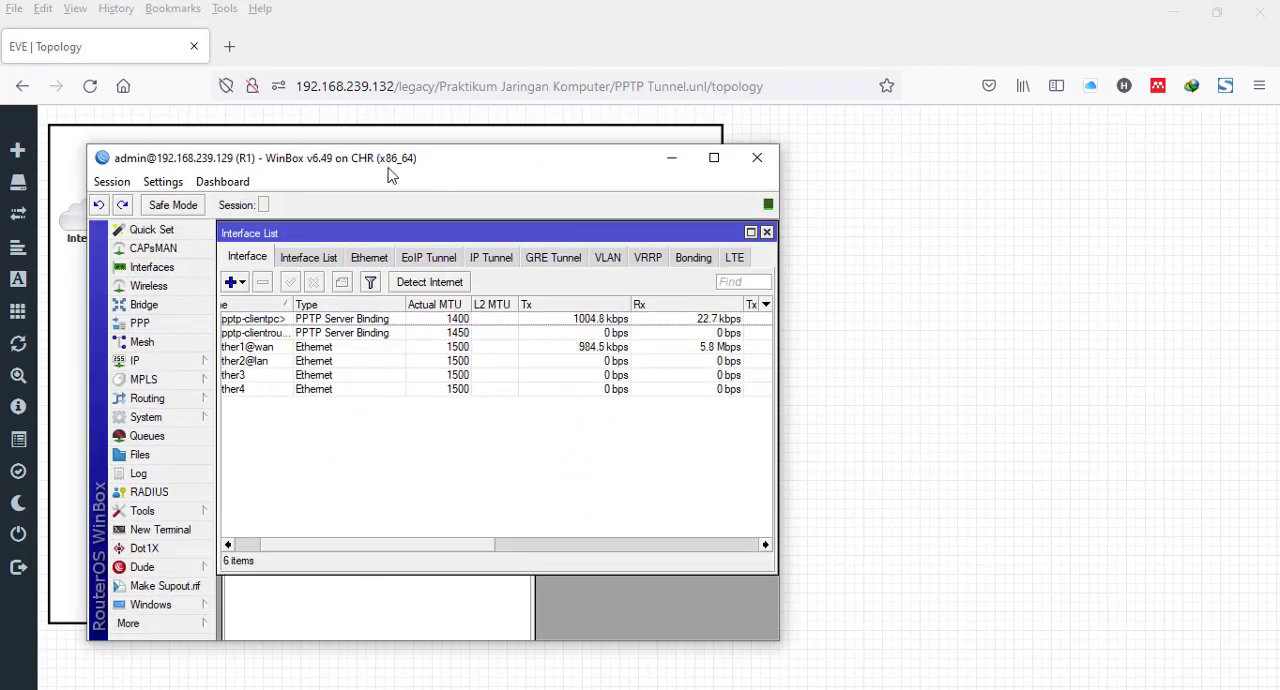
left_click_drag(414, 160, 848, 120)
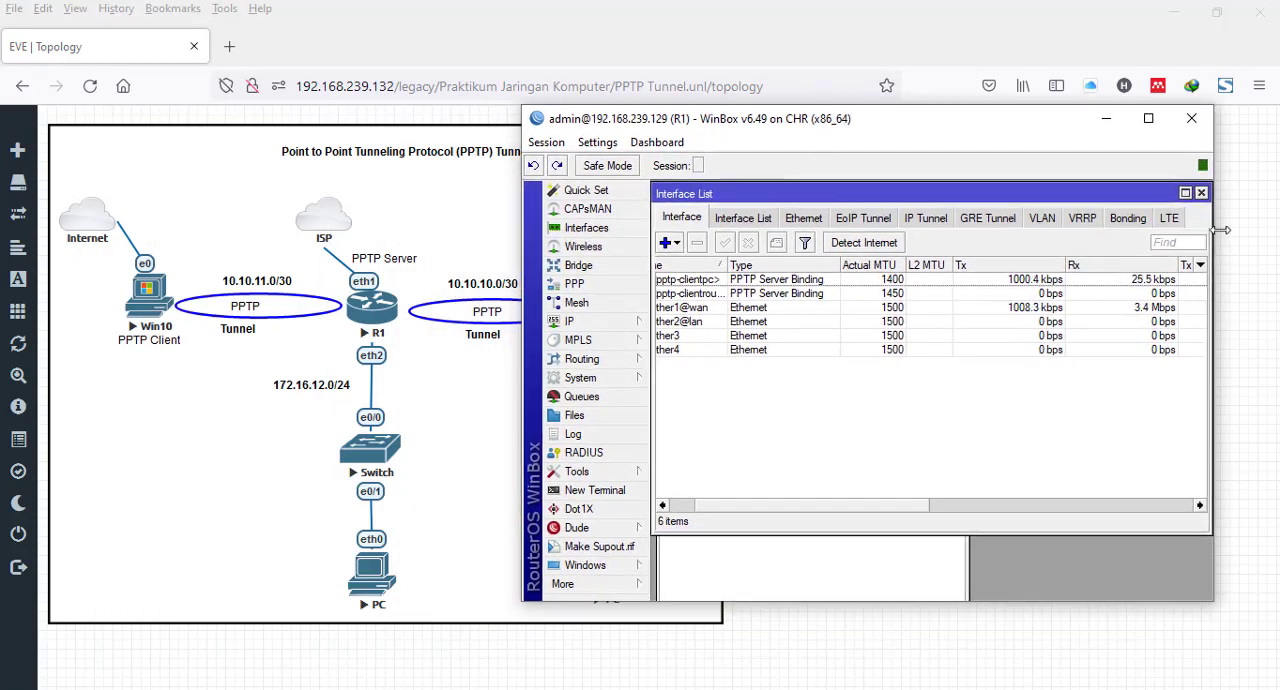
left_click(1201, 192)
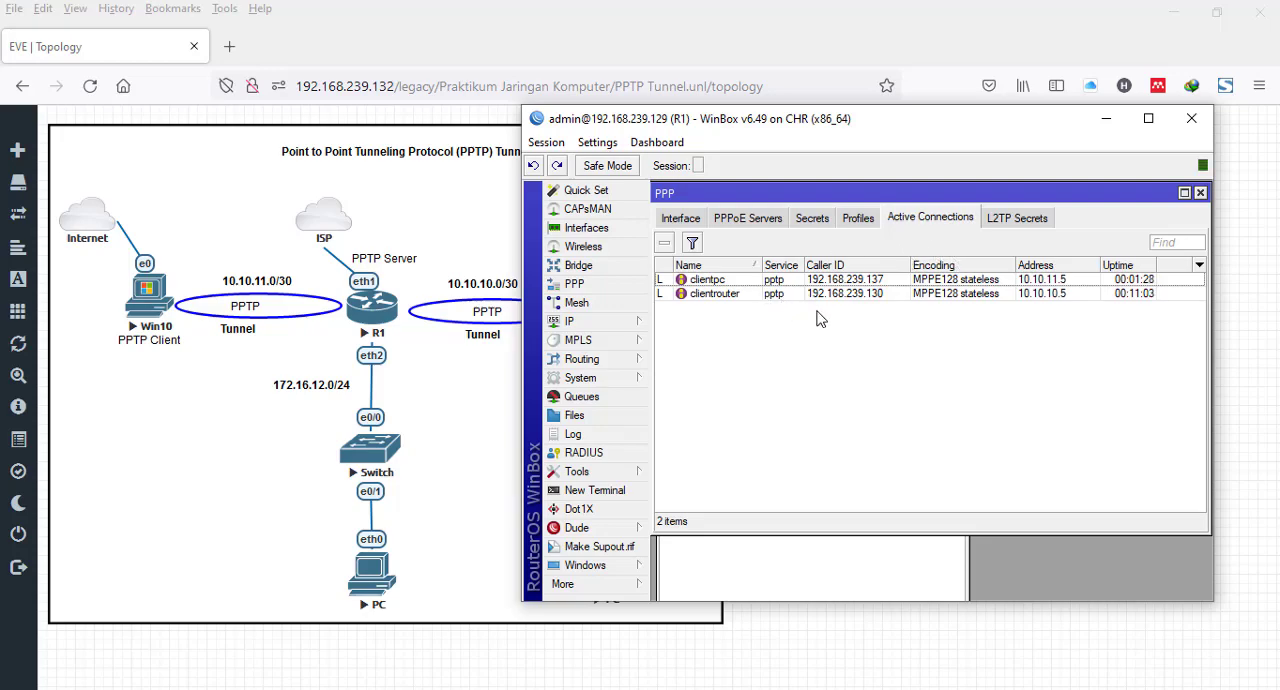
left_click_drag(795, 129, 872, 95)
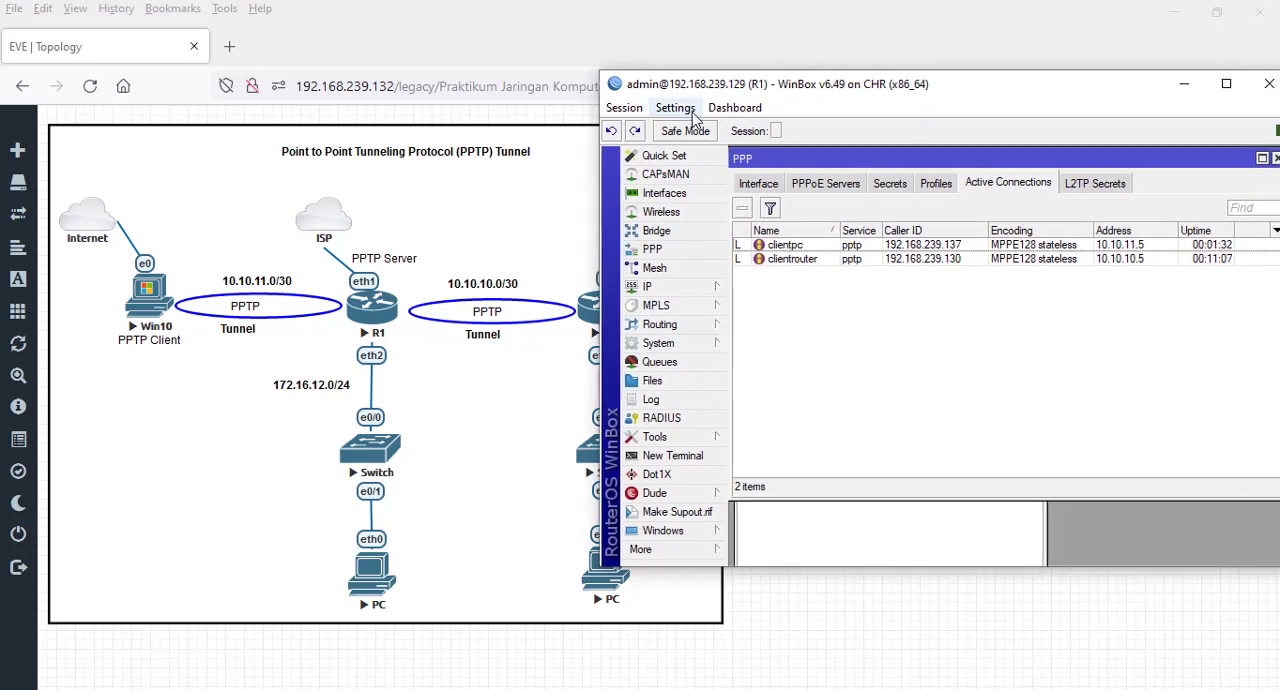